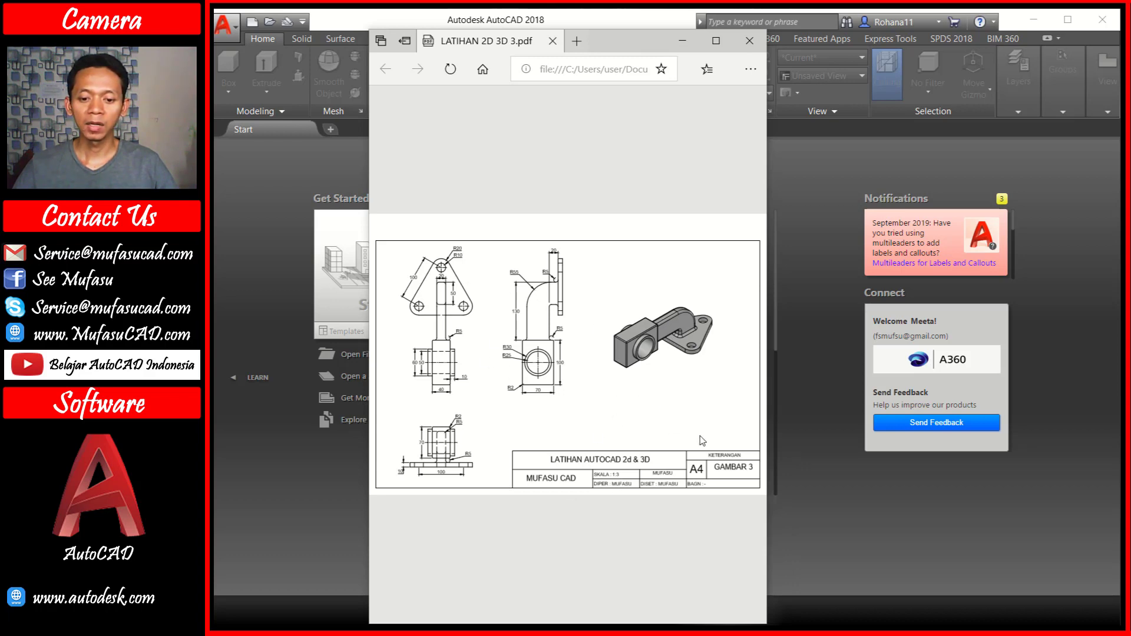
Minimize the reference PDF and start a new drawing from the acadiso.dwt template
click(684, 40)
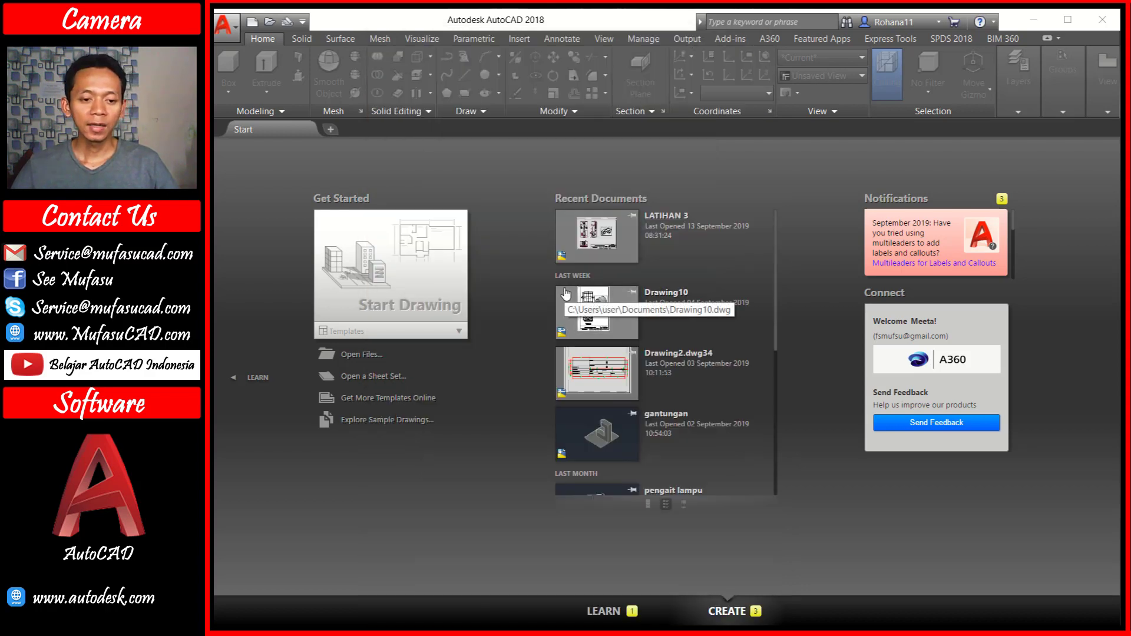
click(460, 332)
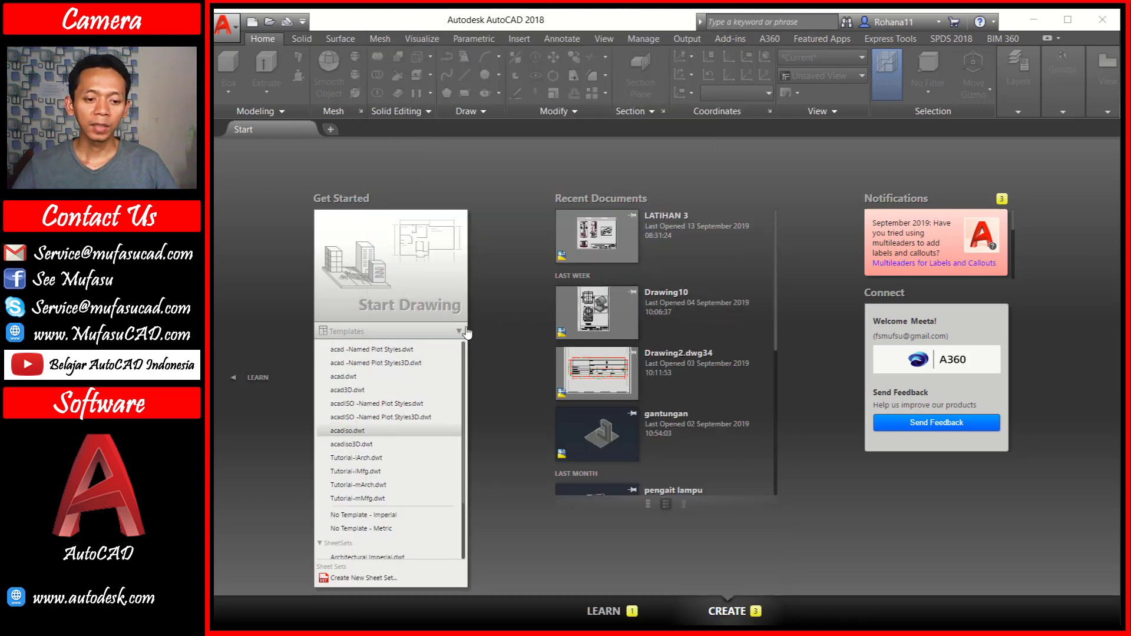
click(356, 432)
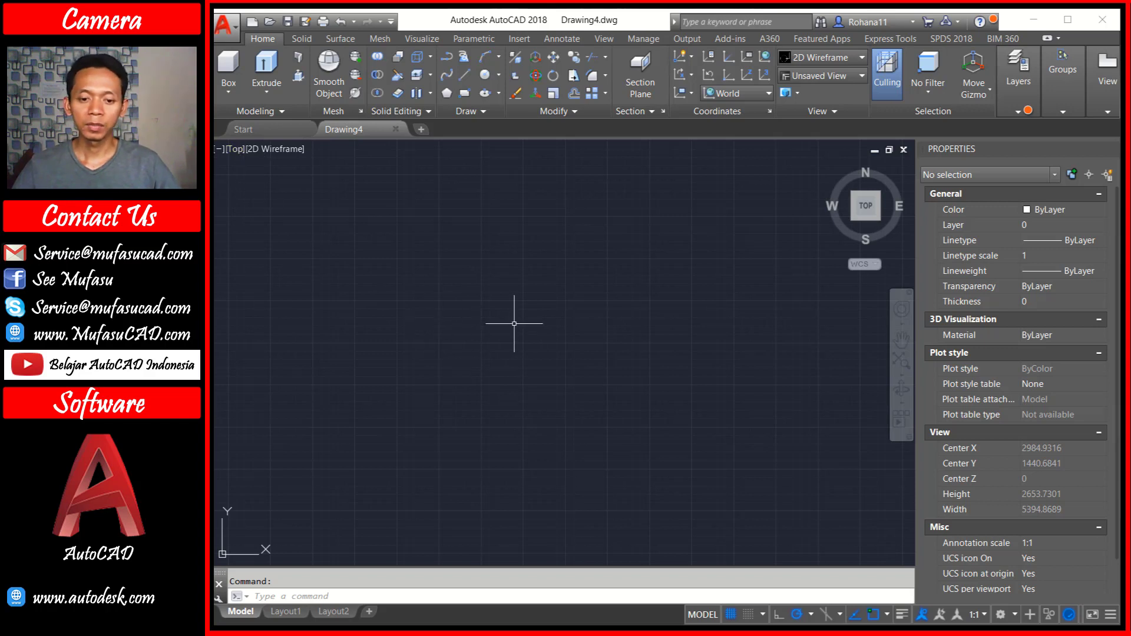
Draw a three-sided polygon by edge with 100-unit sides
click(514, 323)
click(475, 348)
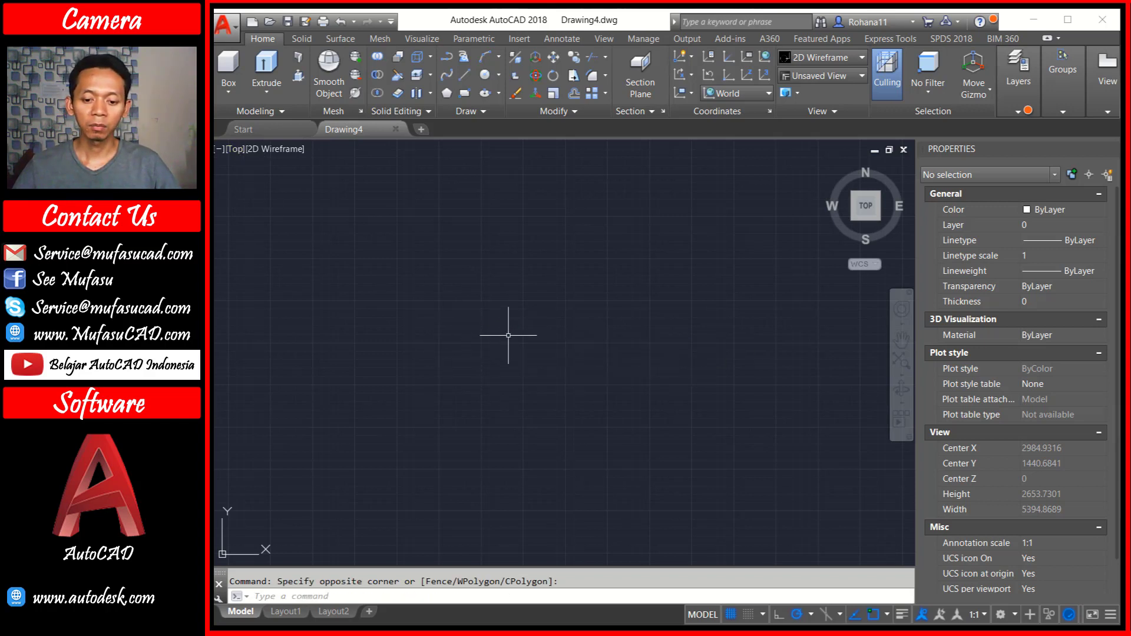
text(p)
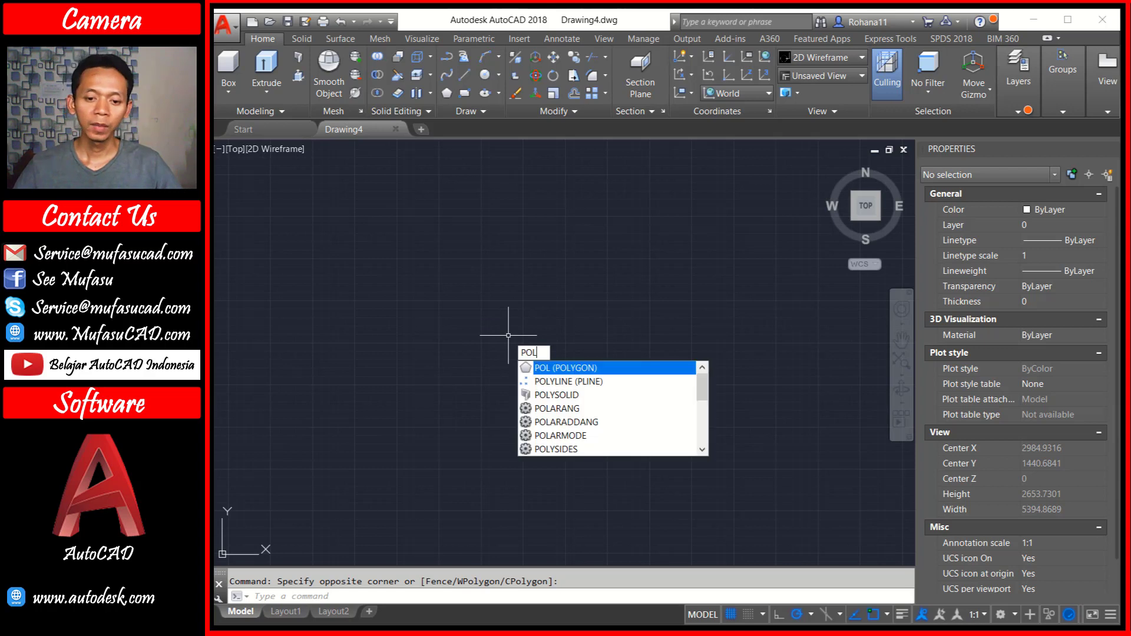
key(Return)
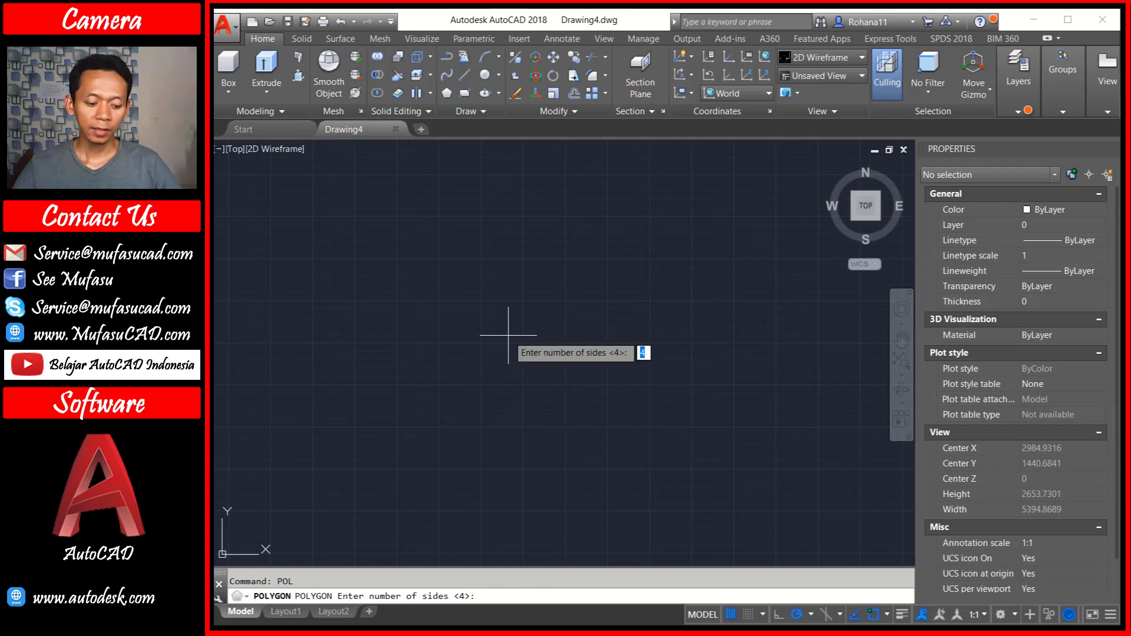
text(3)
key(Return)
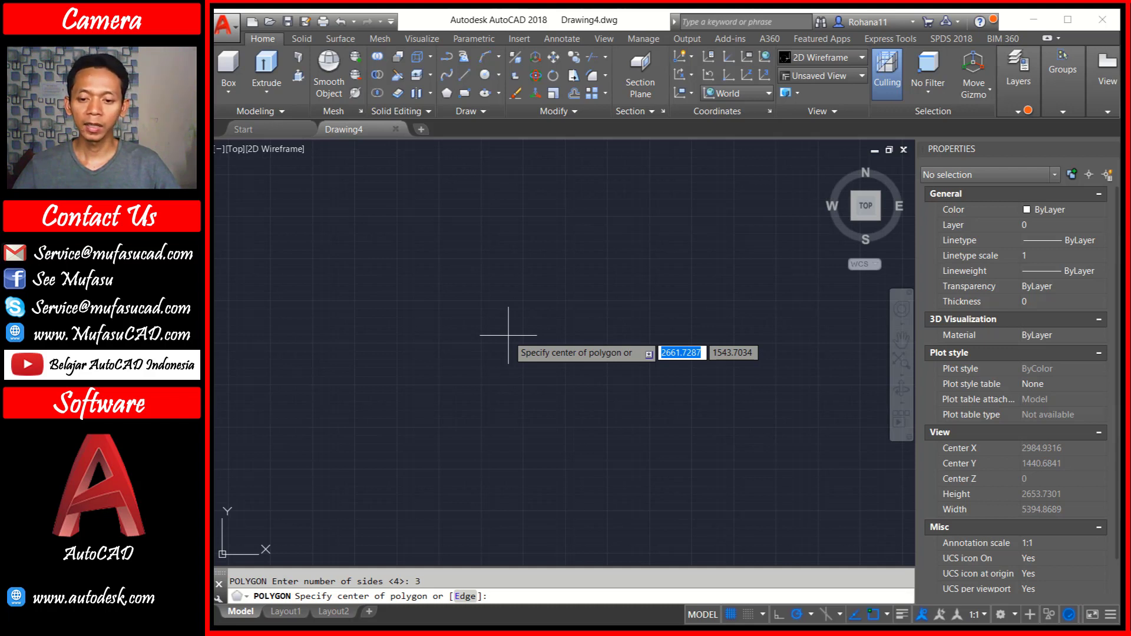
text(e)
key(Return)
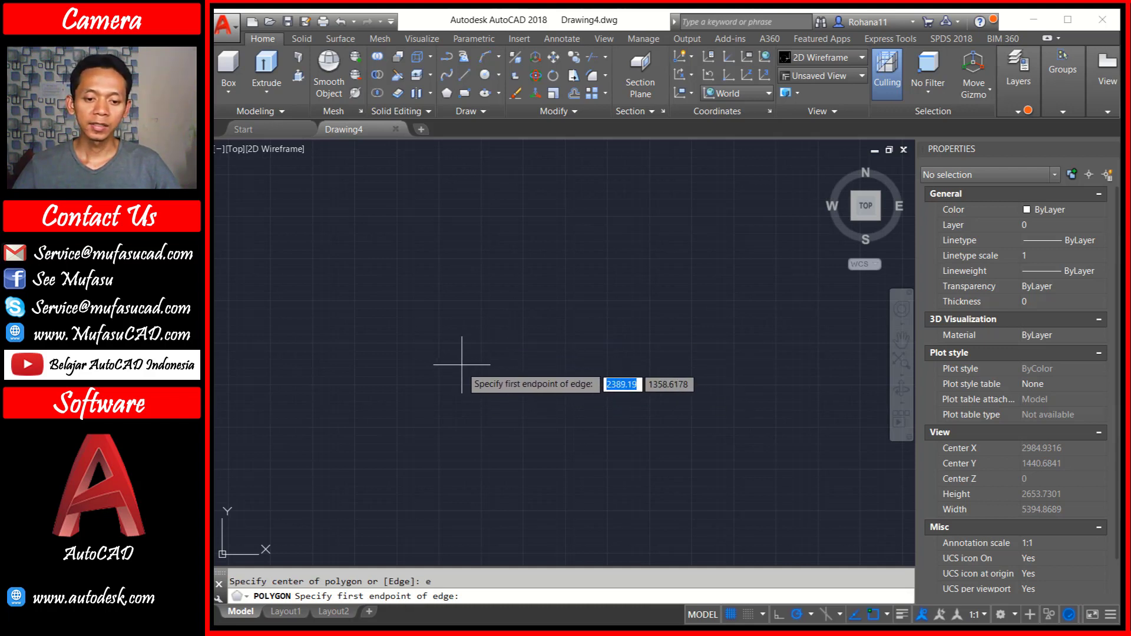
click(462, 363)
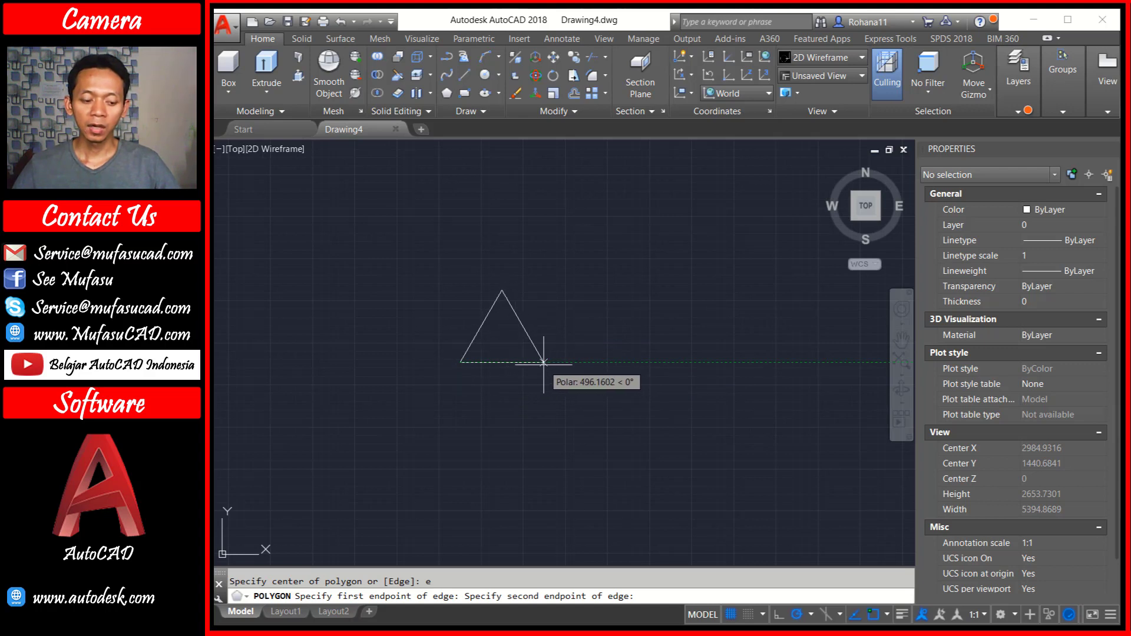
text(100)
key(Return)
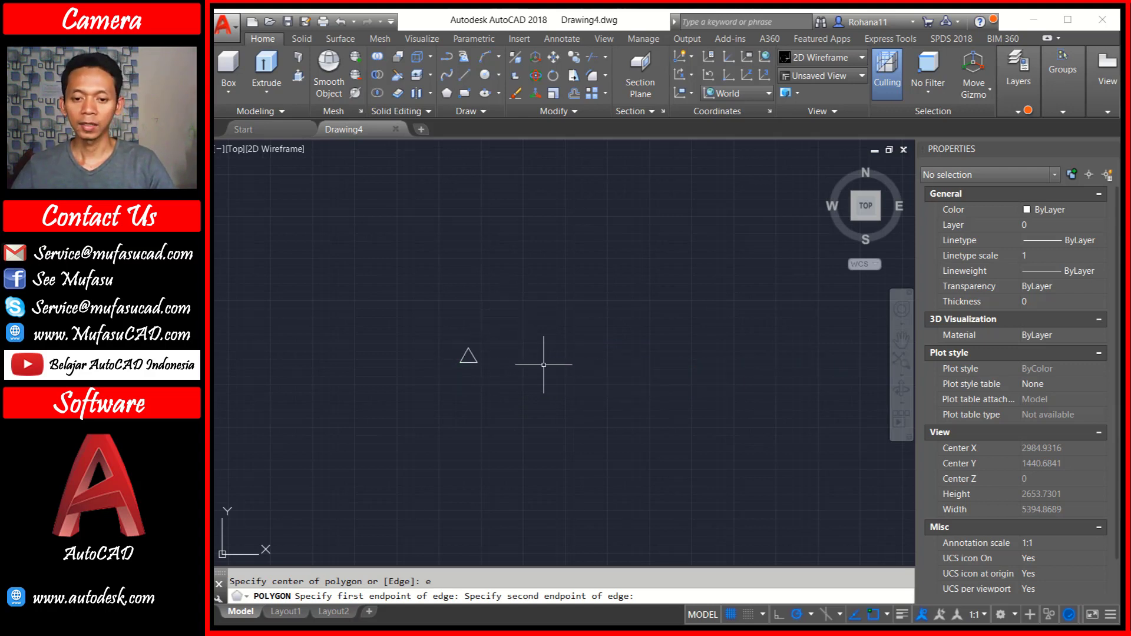
Zoom in and recentre the view so the triangle fills the drawing area
scroll(442, 355, up, 5)
scroll(530, 362, up, 5)
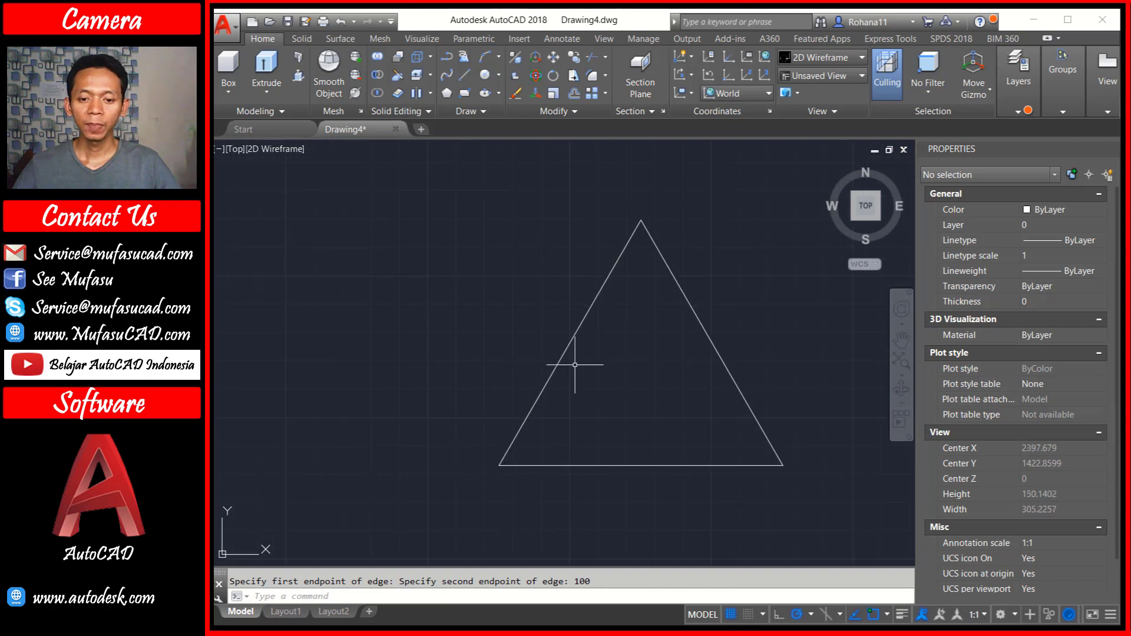
middle_drag(649, 374, 613, 373)
scroll(575, 355, up, 1)
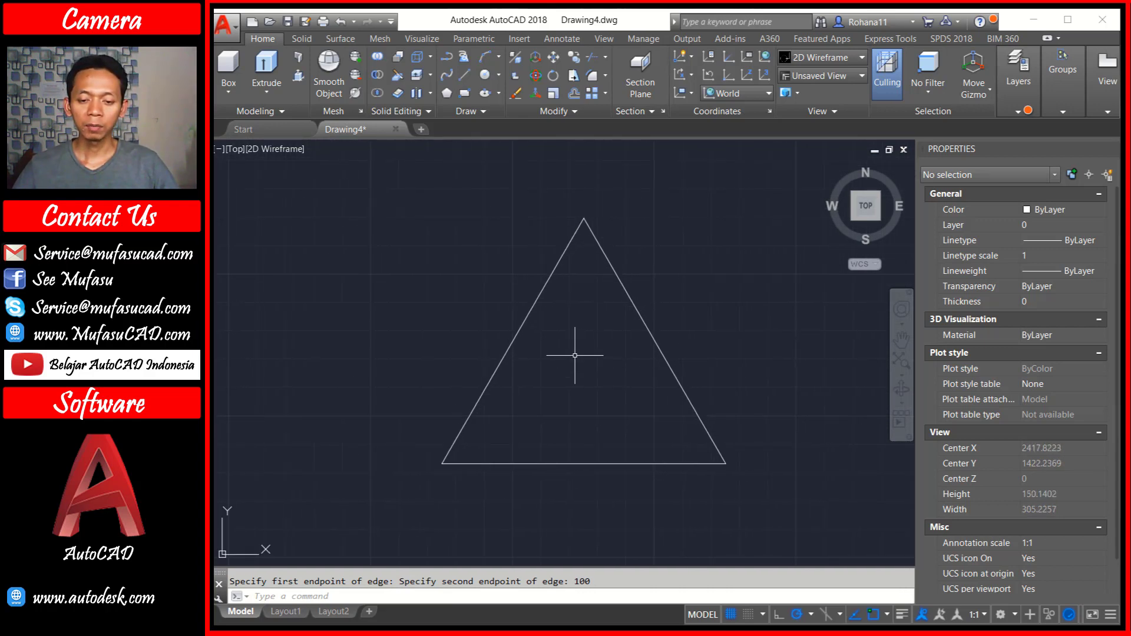
text(c)
key(Return)
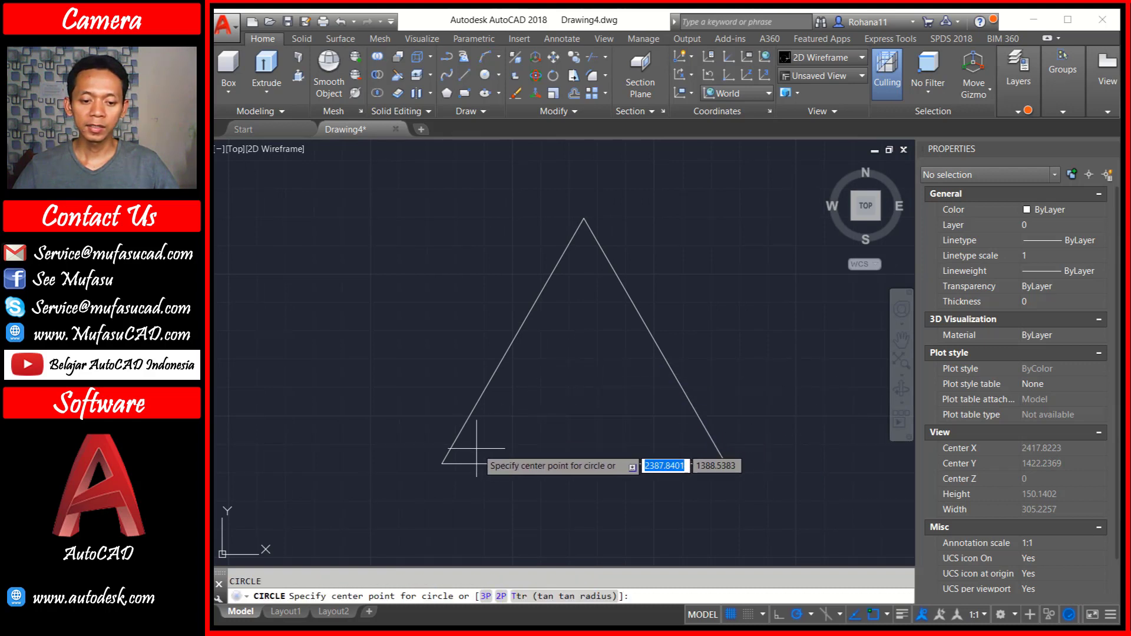
Draw concentric circles of radius 10 and 20 on the triangle's bottom-left corner
click(443, 463)
text(10)
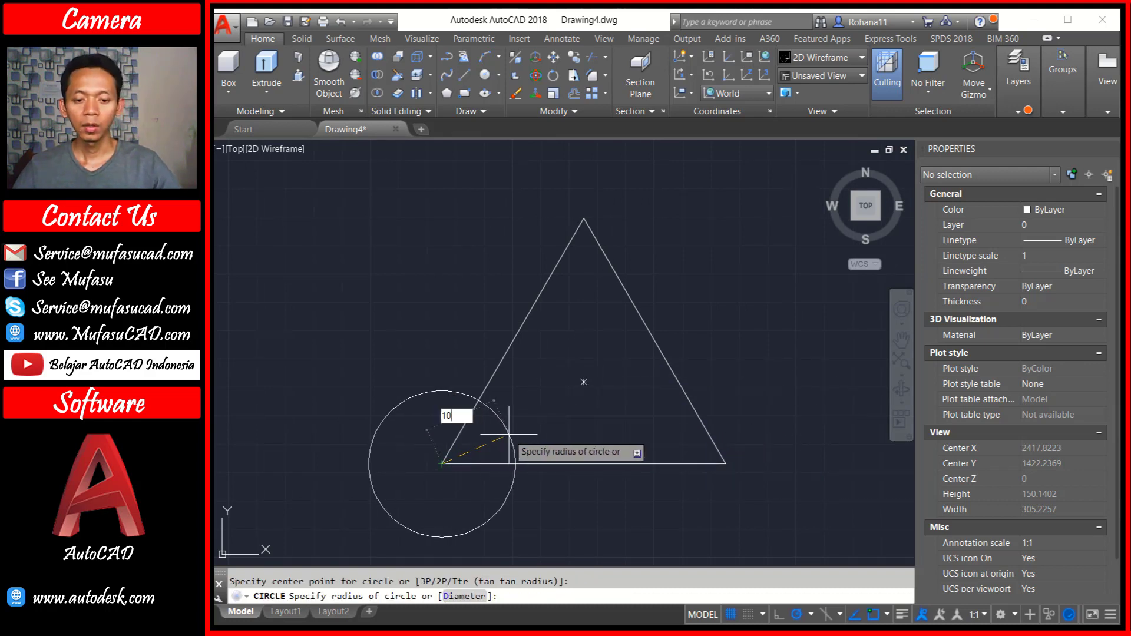
key(Return)
key(Return)
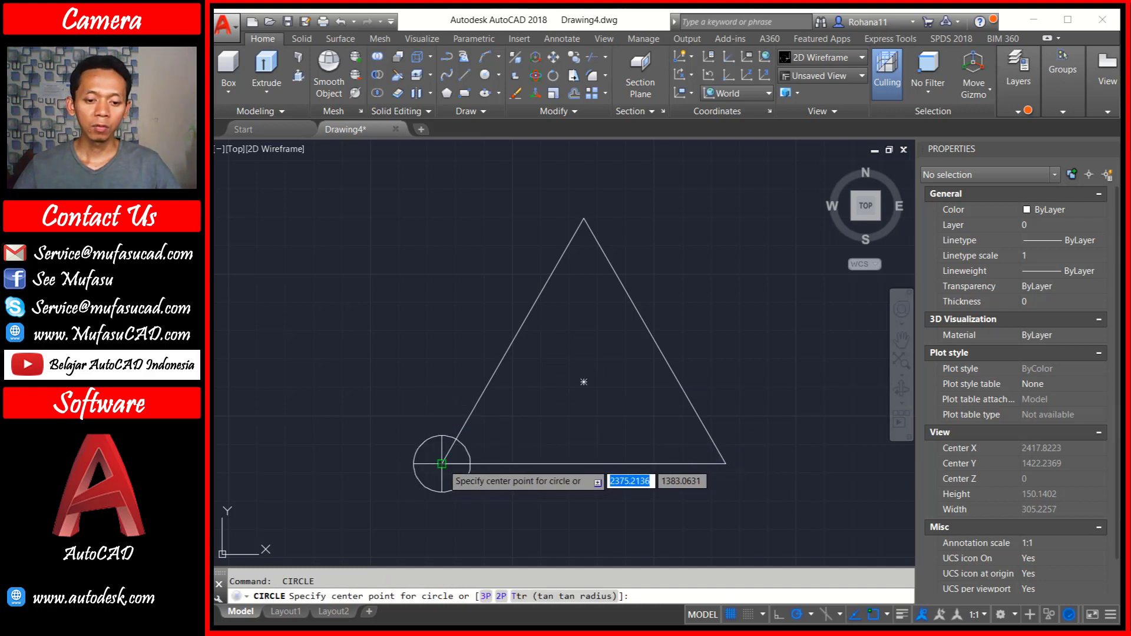
click(442, 464)
text(20)
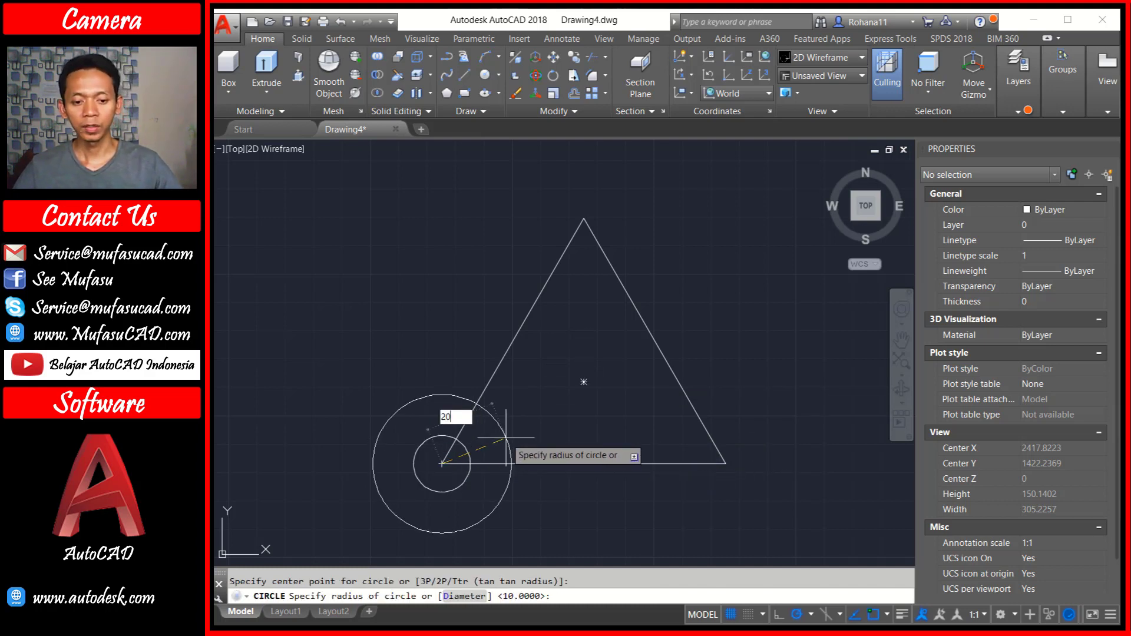
key(Return)
middle_drag(507, 421, 492, 403)
text(c)
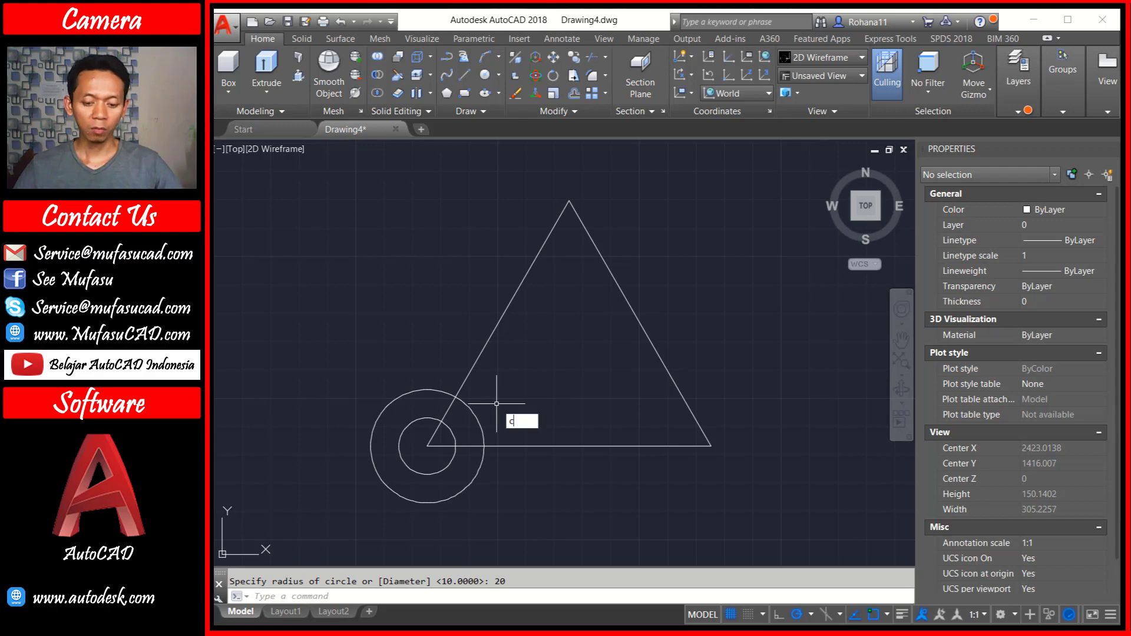
Copy both circles to the triangle's right and top corners
text(o)
key(Return)
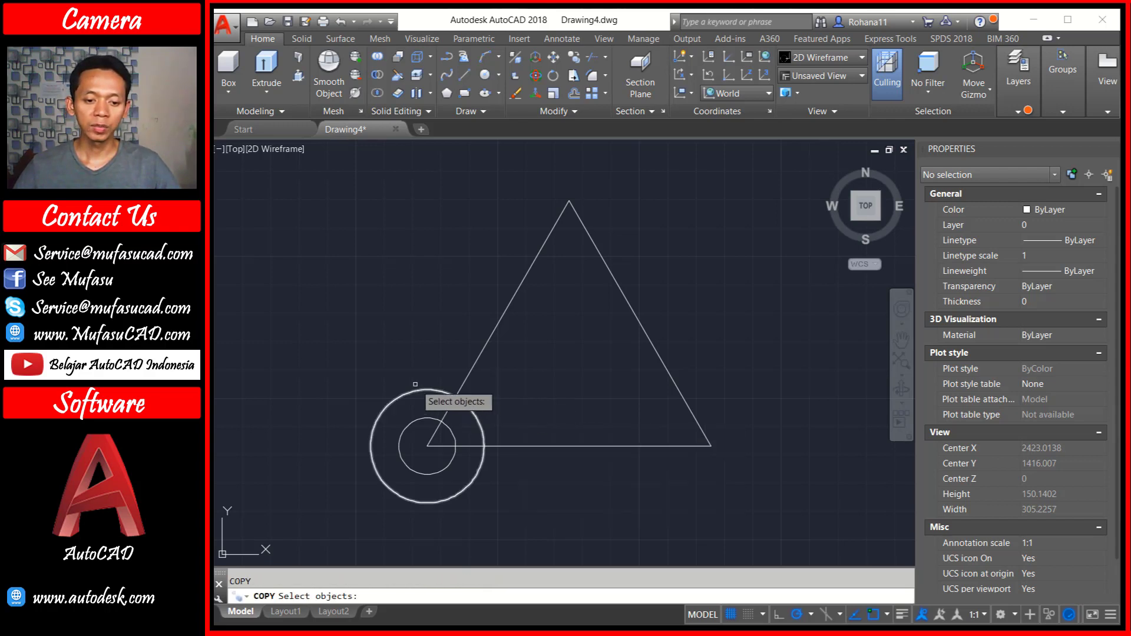
click(417, 380)
click(413, 460)
key(Return)
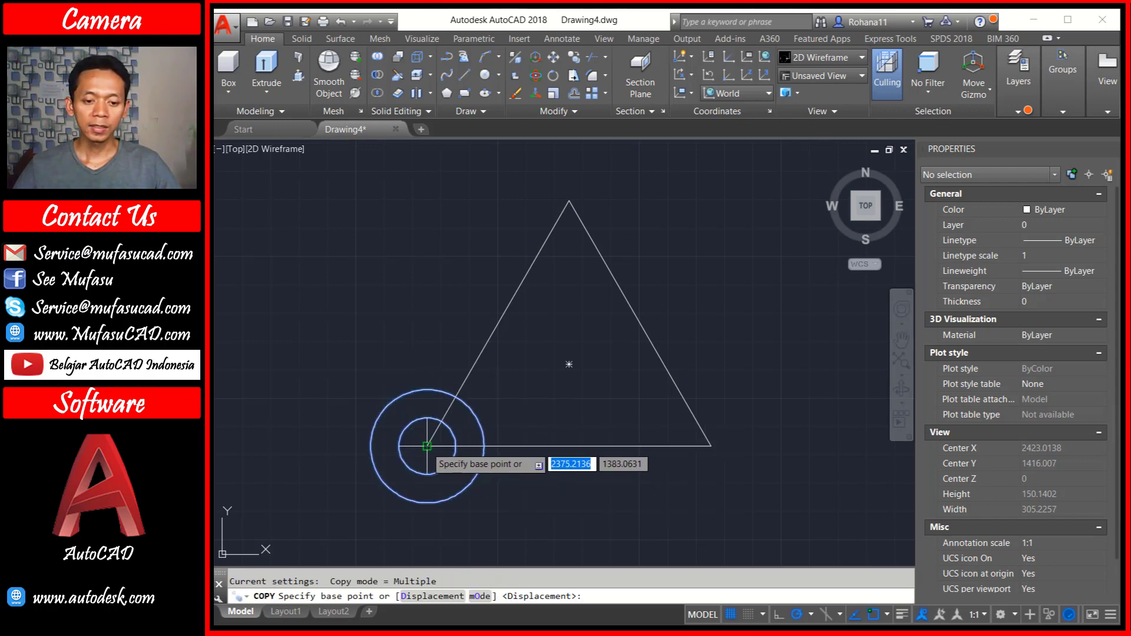
click(427, 446)
click(711, 446)
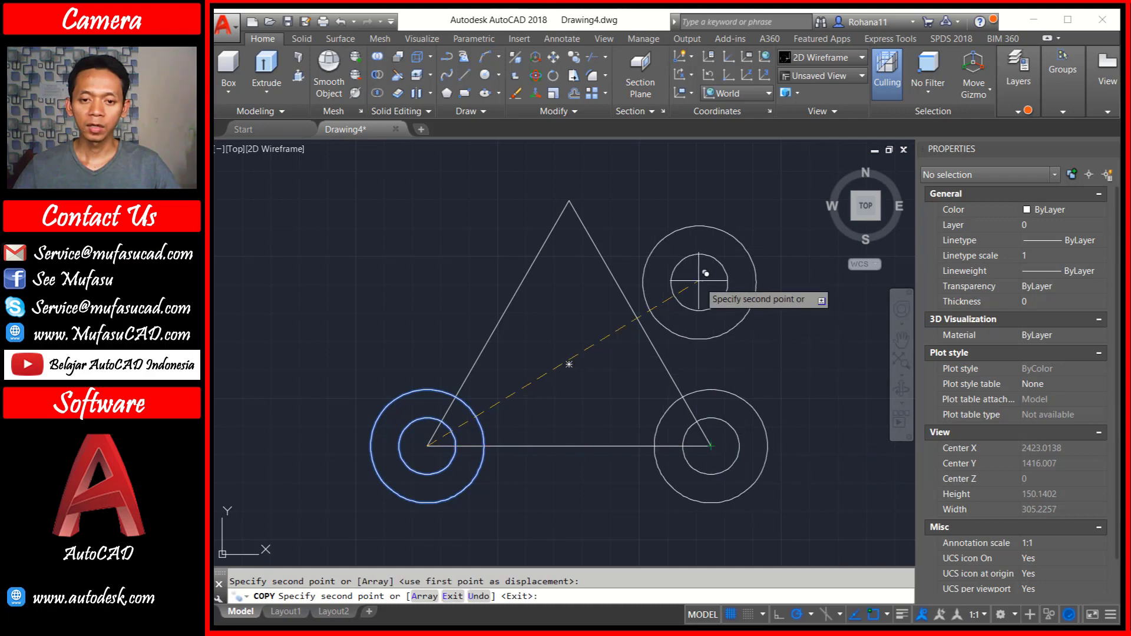
click(570, 202)
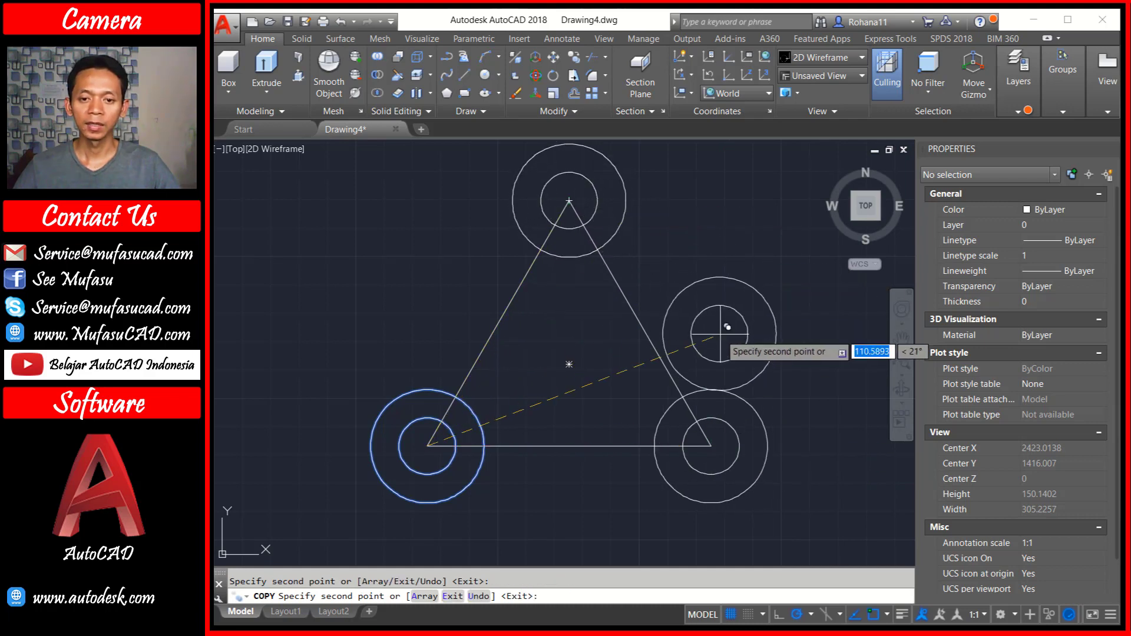
key(Escape)
Delete the guide triangle
click(665, 298)
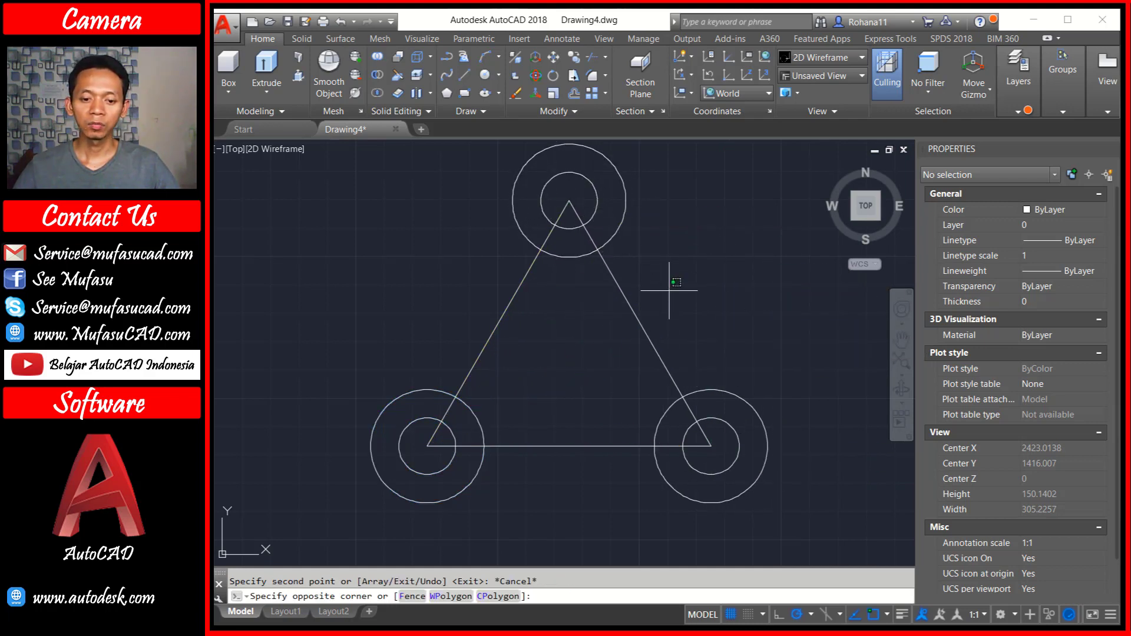
click(581, 347)
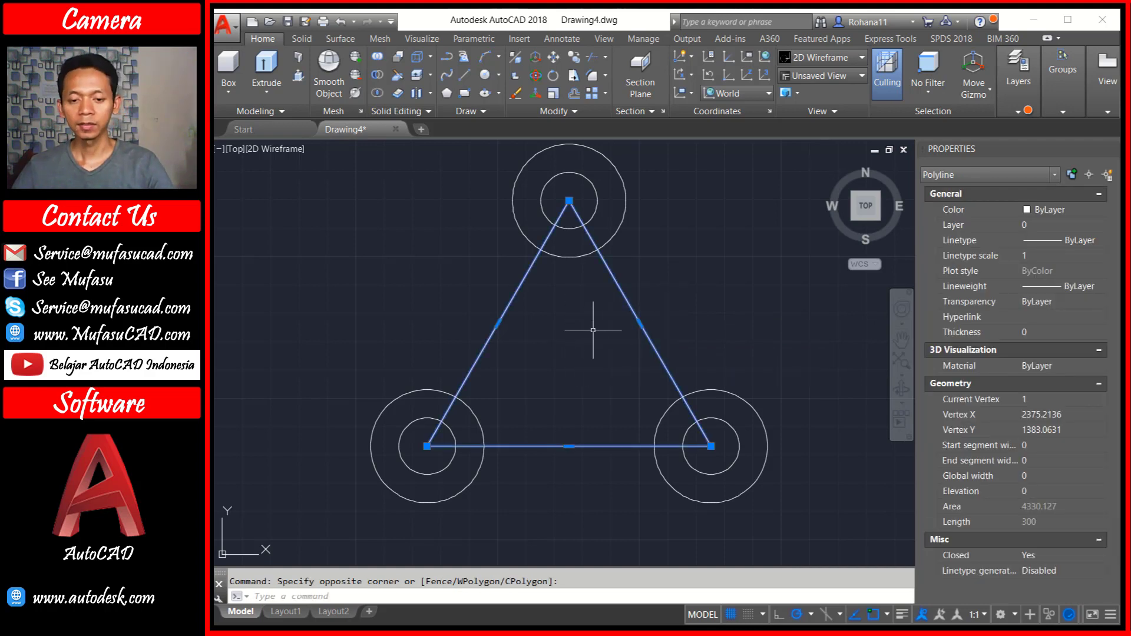
key(Delete)
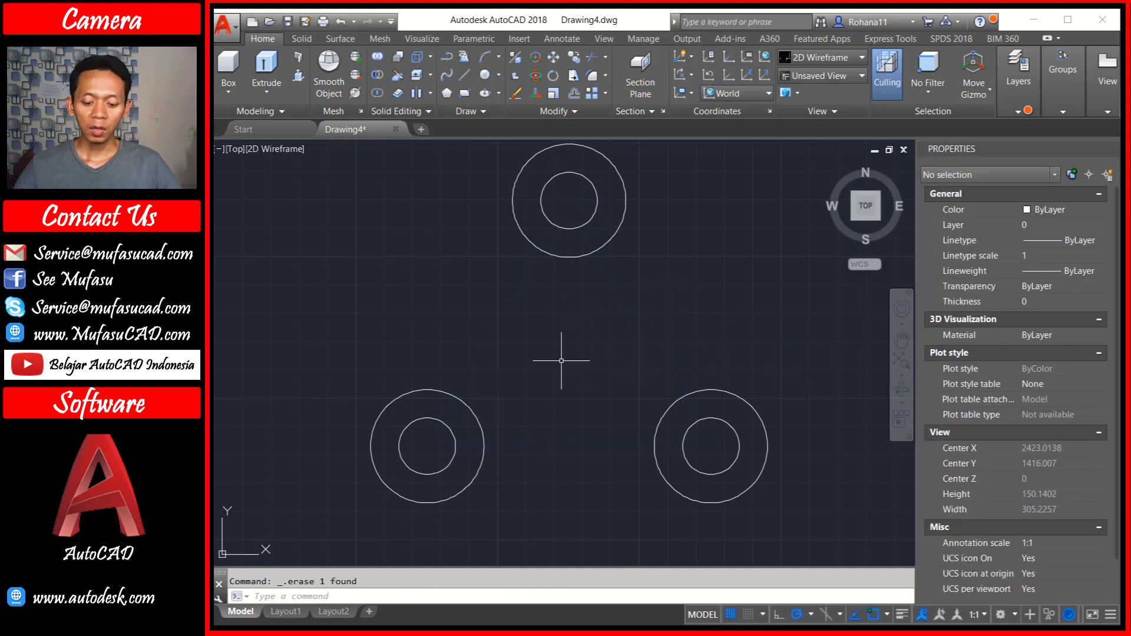
Draw a line joining the bottoms of the lower-left and lower-right outer circles
text(L)
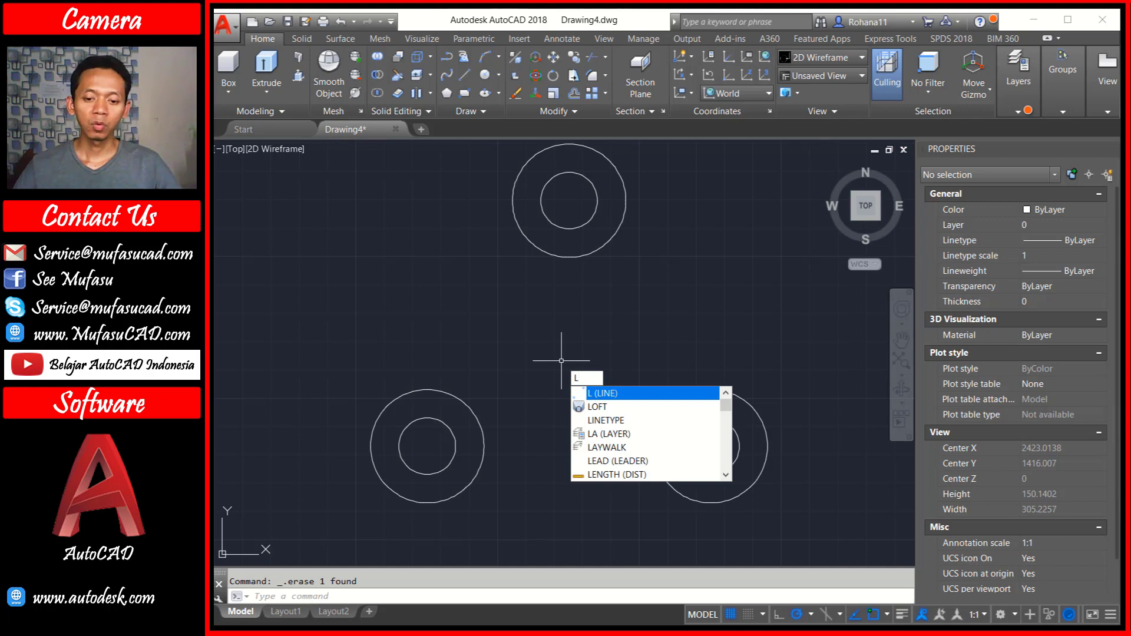
key(Return)
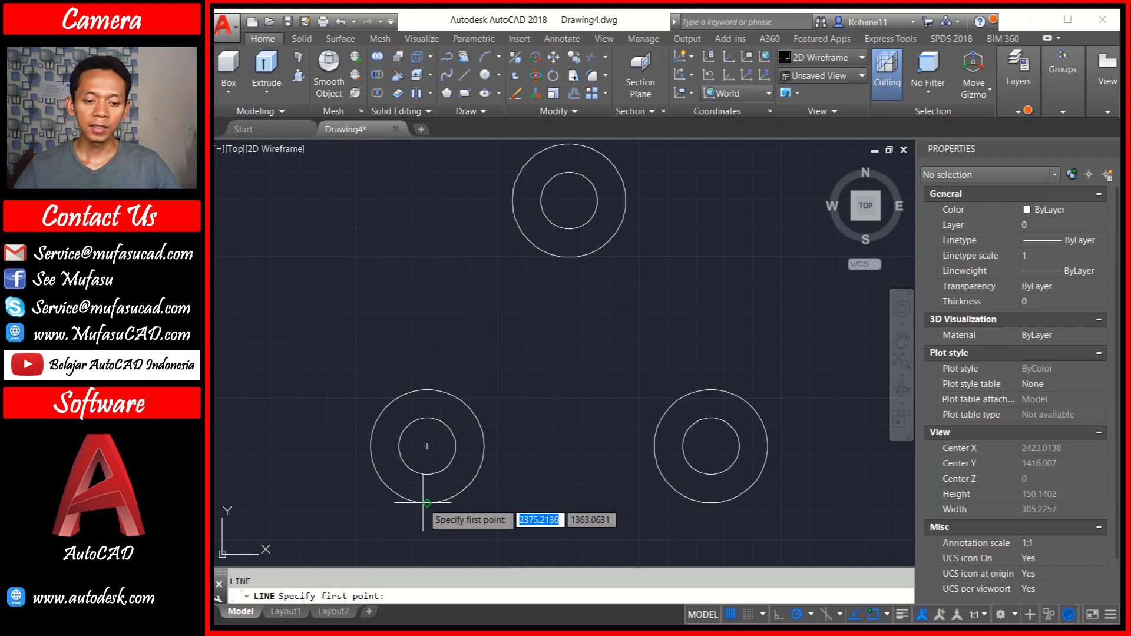
click(428, 503)
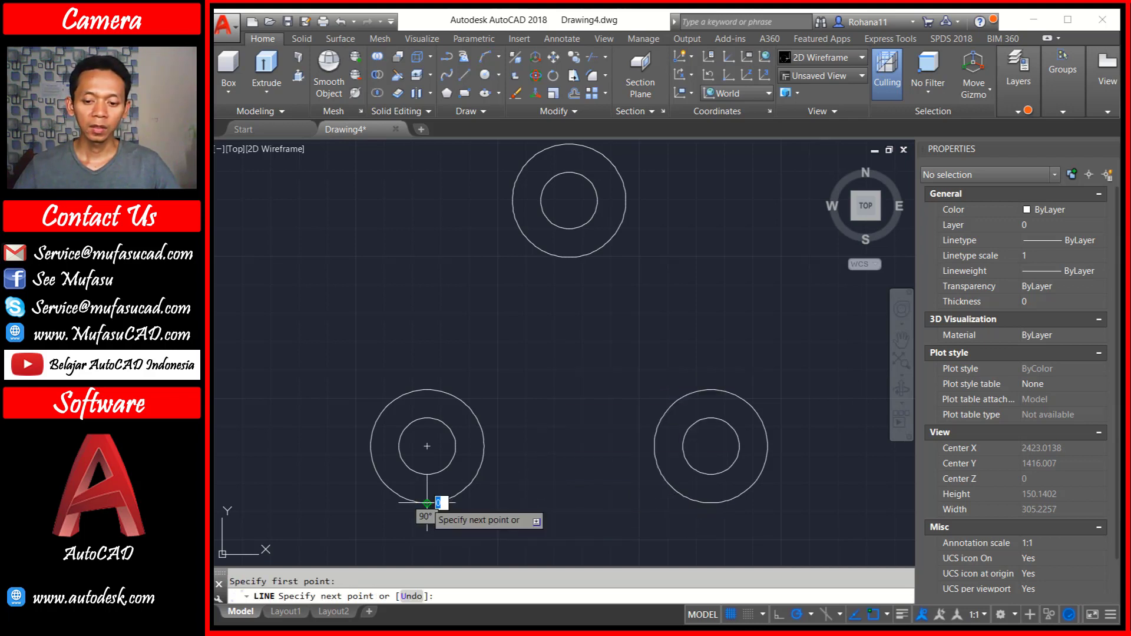
click(712, 503)
key(Return)
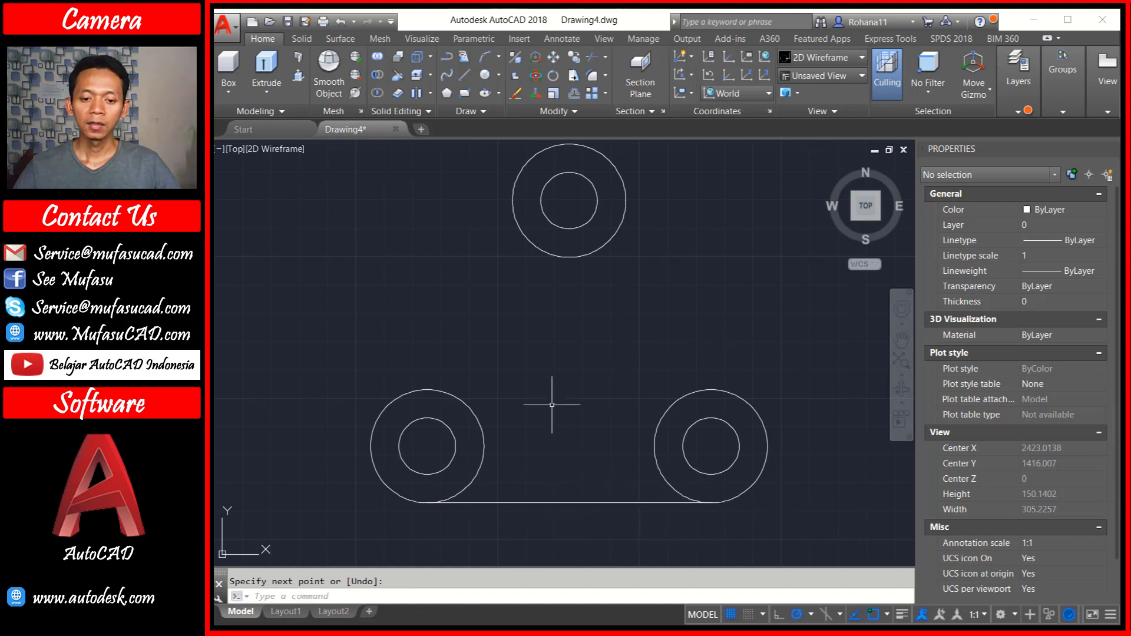
Draw a line tangent to both the lower-left and top outer circles
key(Return)
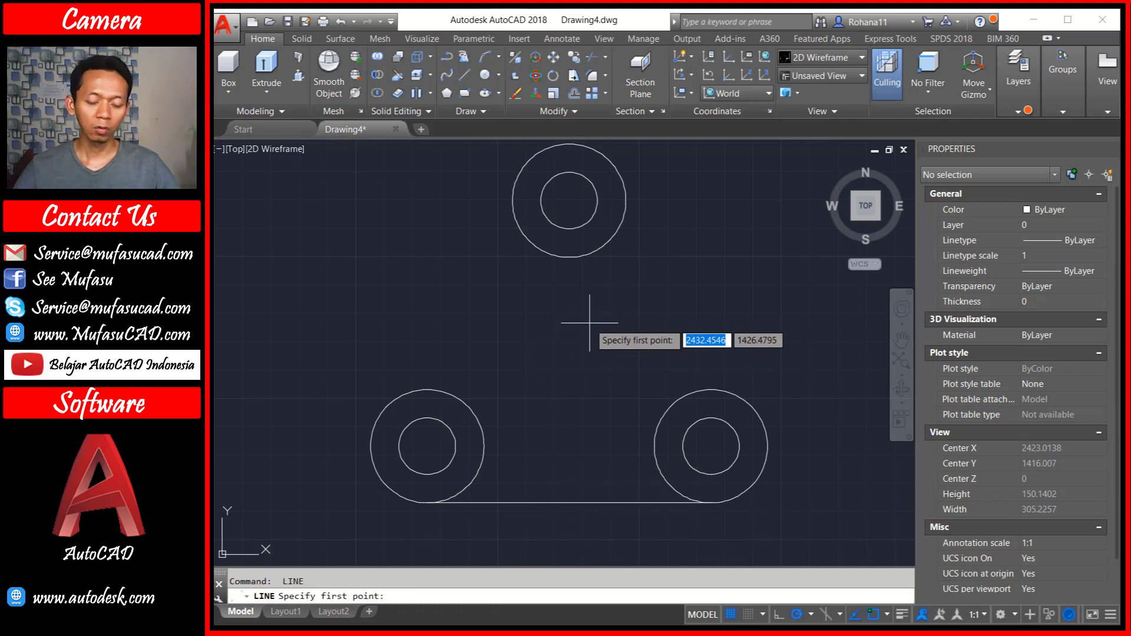
key(F8)
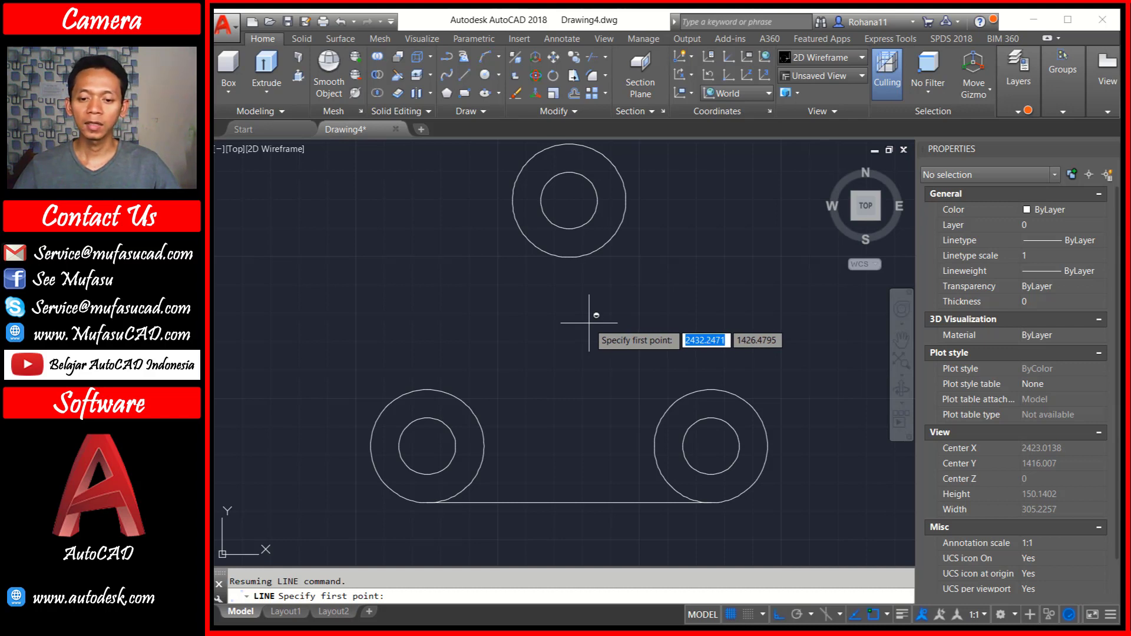
shift+right_click(589, 323)
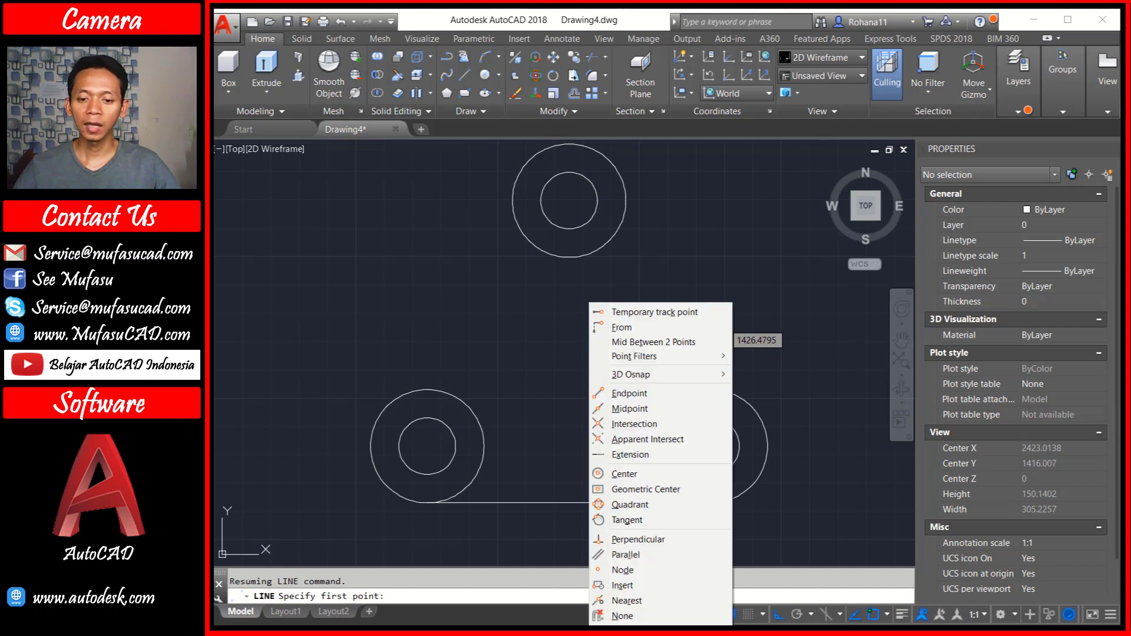
click(626, 520)
click(378, 420)
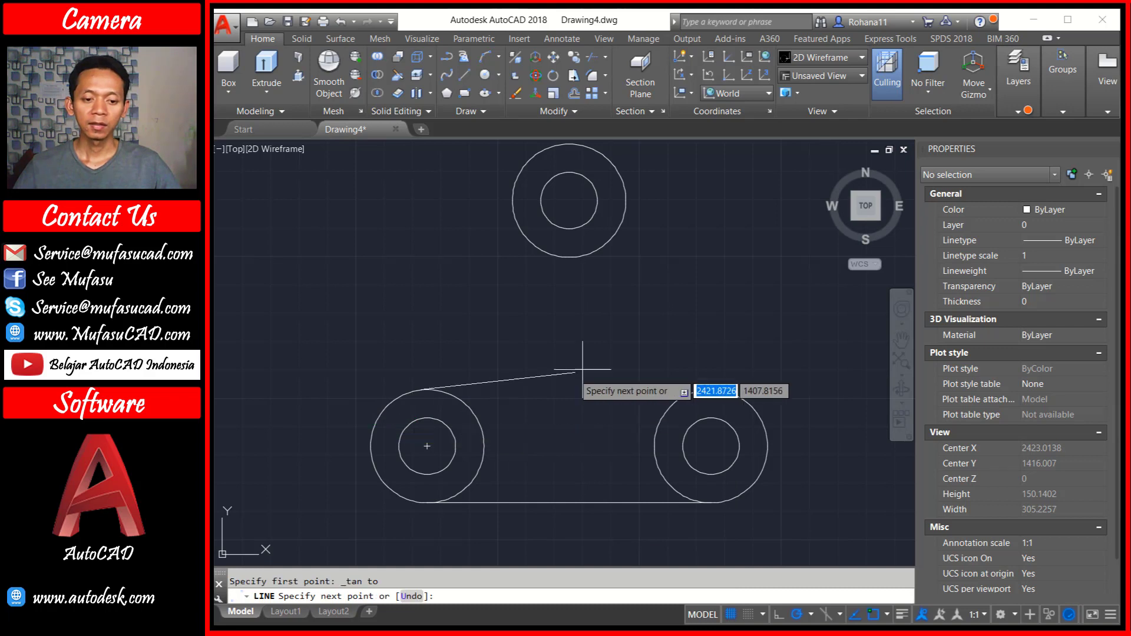
shift+right_click(598, 316)
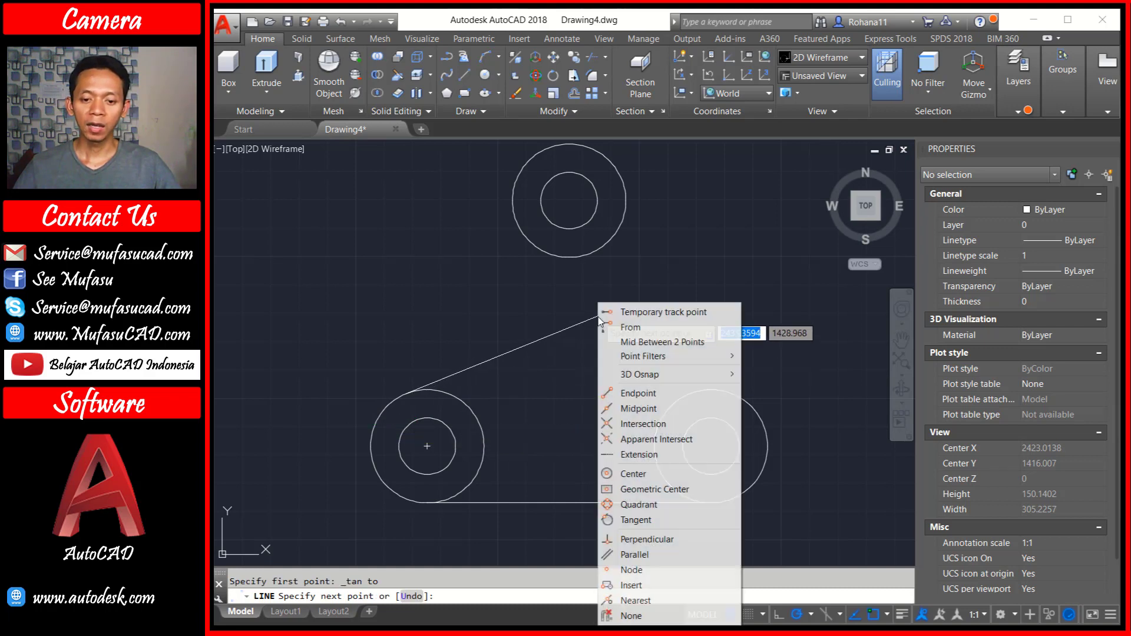
click(631, 520)
click(524, 163)
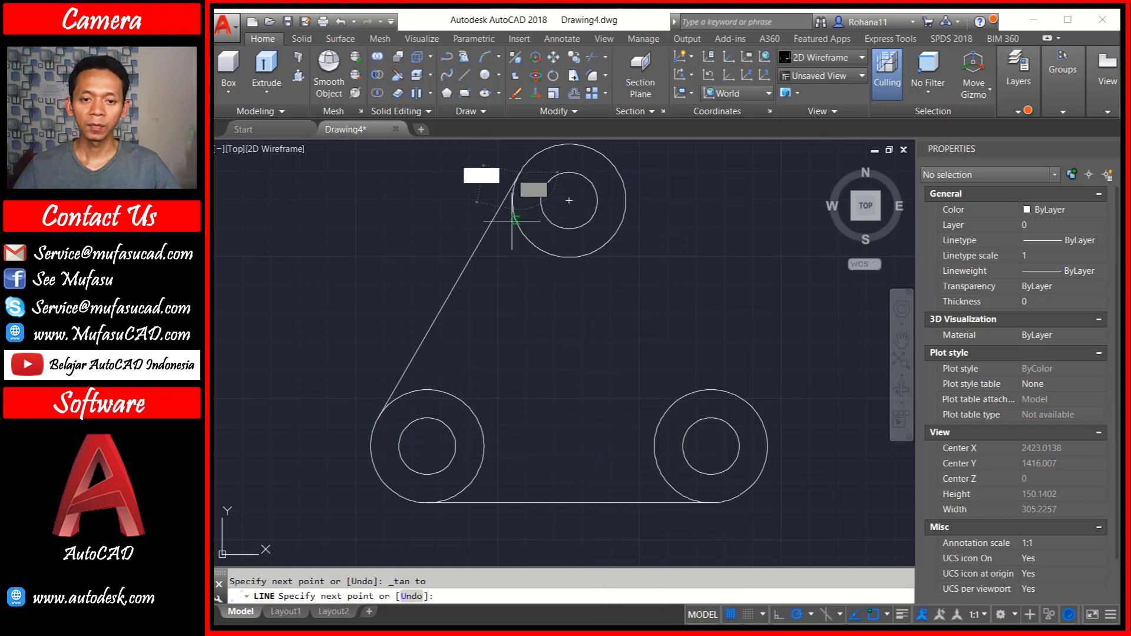
middle_drag(552, 363, 539, 360)
text(MI)
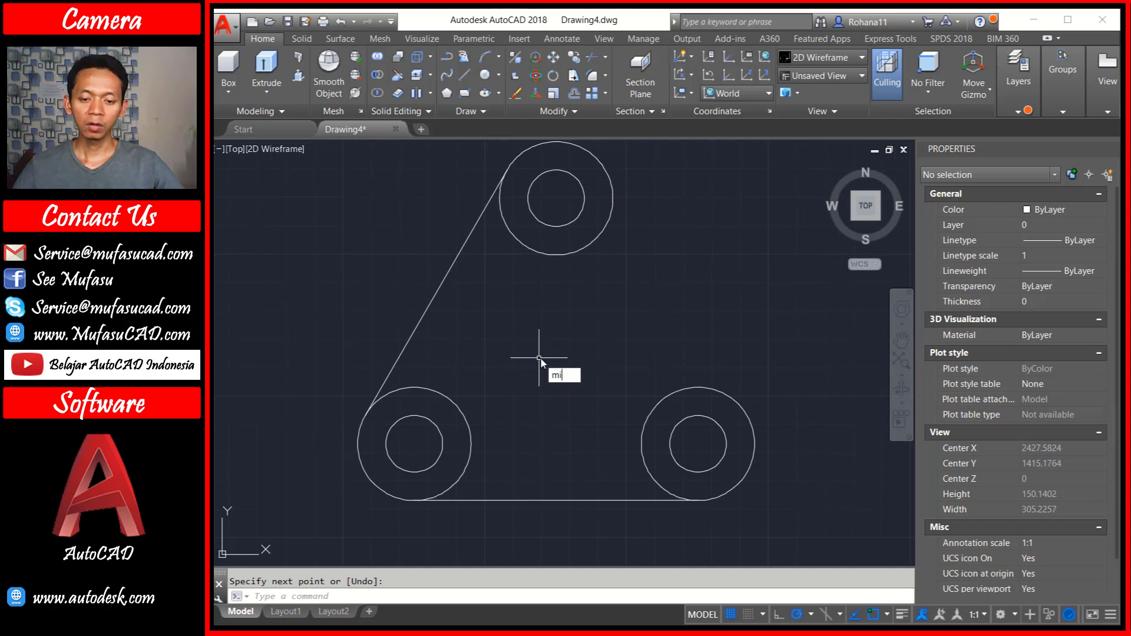
key(Return)
Mirror the left tangent line across a vertical axis, keeping the original
click(478, 326)
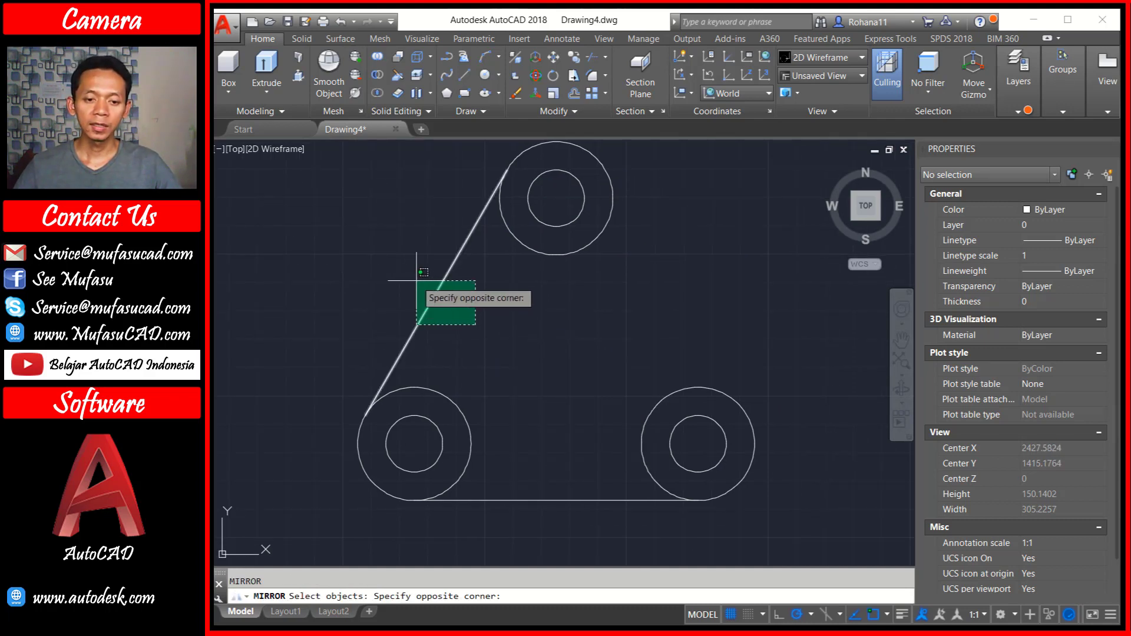
click(403, 269)
key(Return)
click(557, 500)
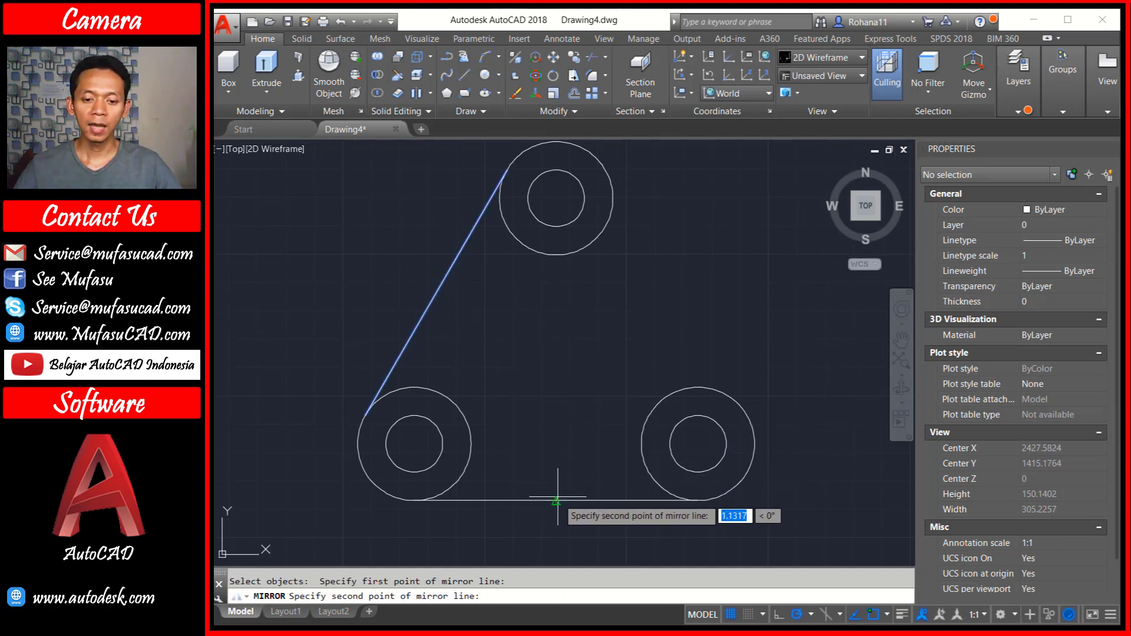
click(557, 445)
key(Return)
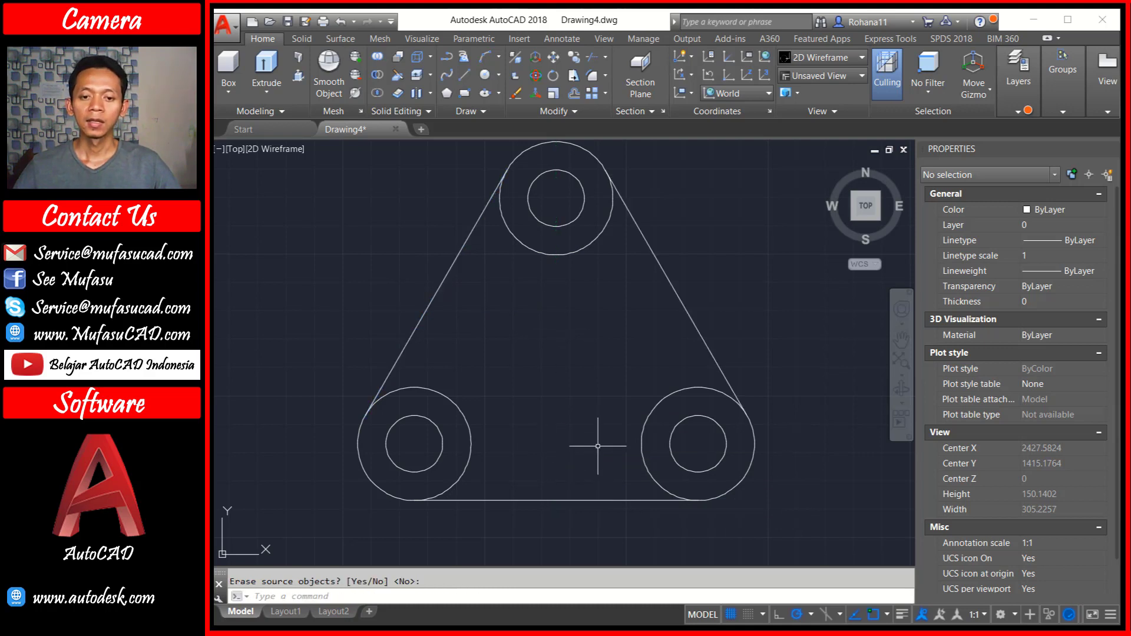
middle_drag(581, 368, 592, 380)
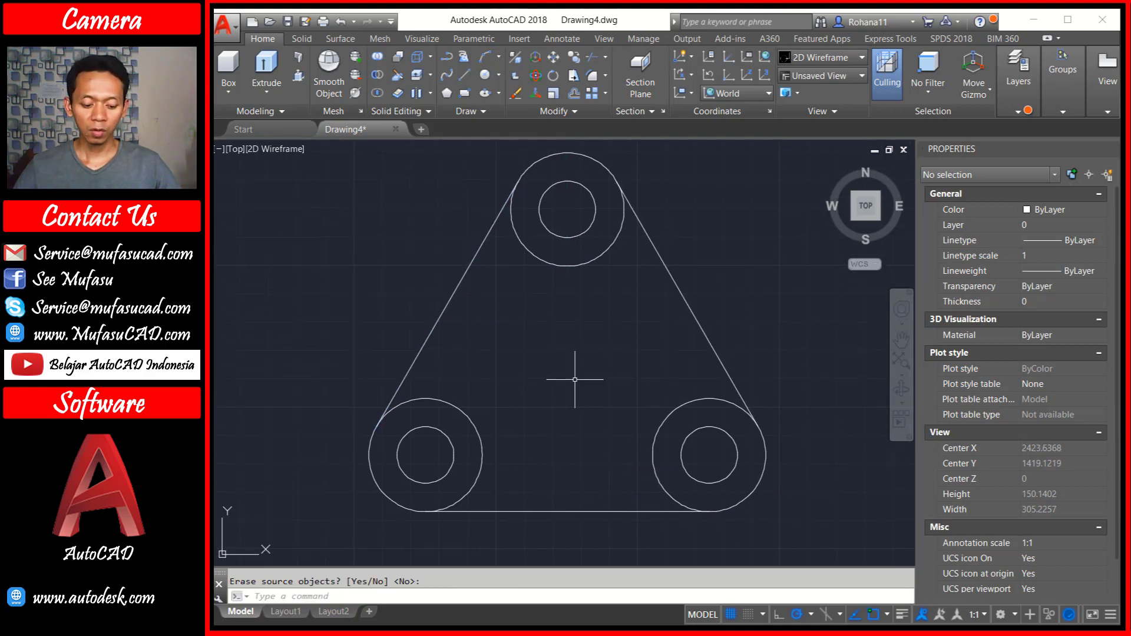
text(TR)
Trim the inner arcs of the three outer circles into a rounded-triangle outline
key(Return)
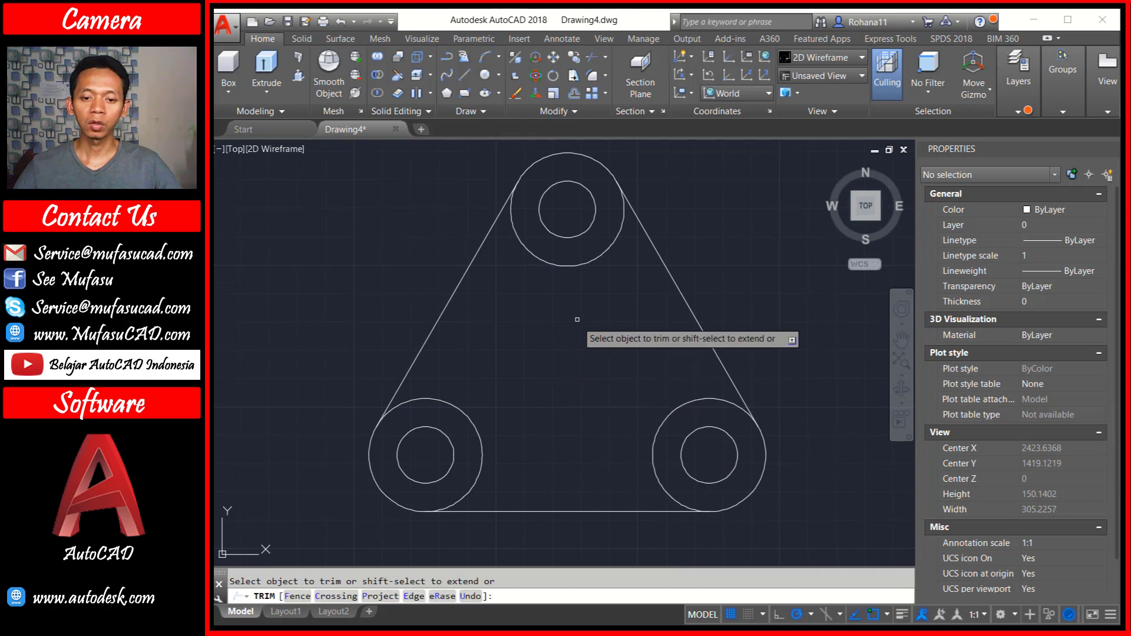
click(580, 307)
click(530, 253)
click(472, 377)
click(466, 404)
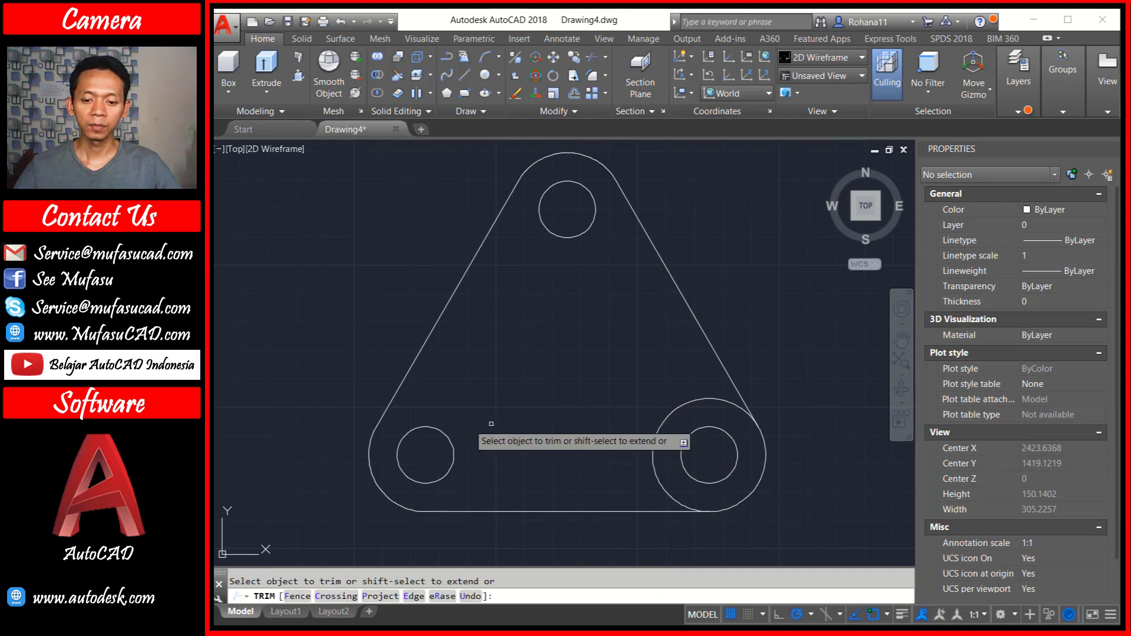
click(698, 392)
click(623, 414)
key(Return)
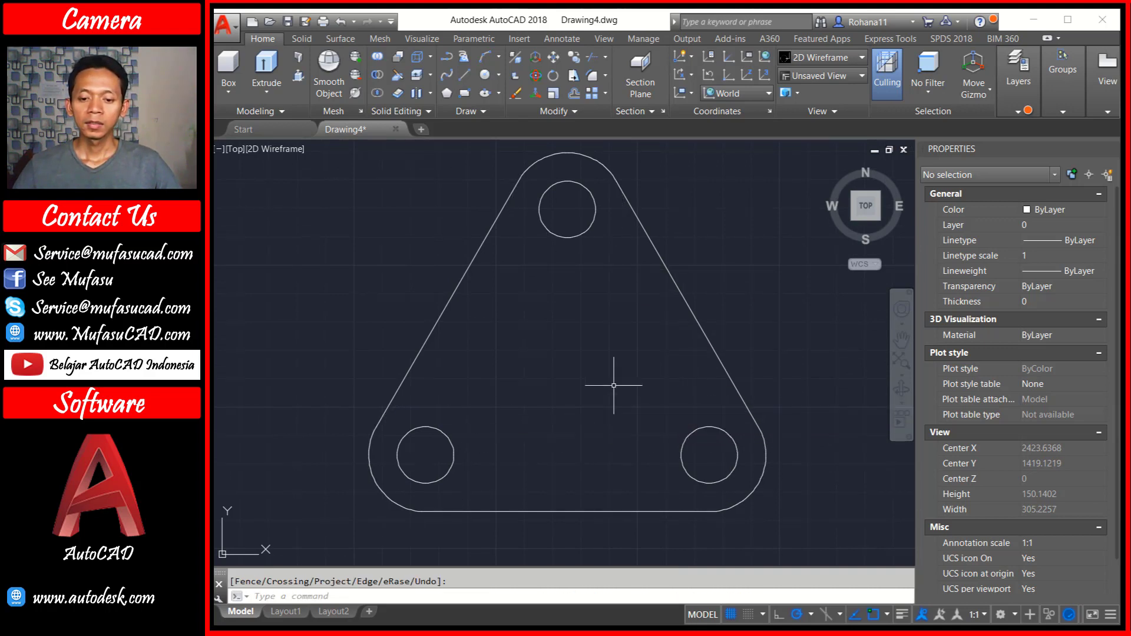
scroll(600, 359, down, 2)
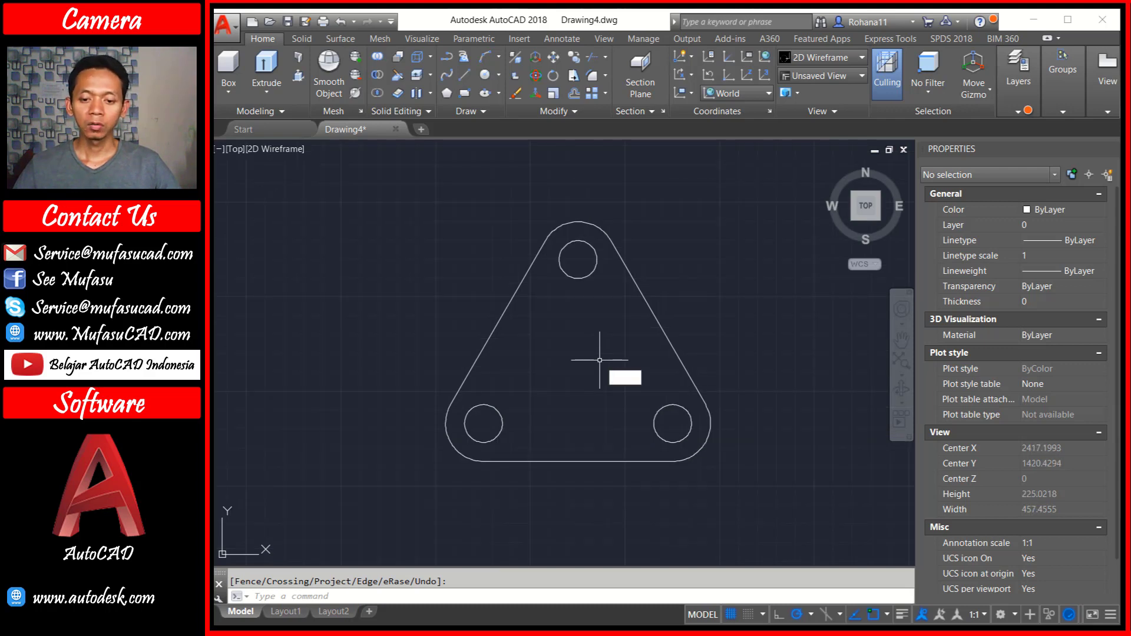
Join all outline pieces into a single polyline
text(j)
key(Return)
click(754, 184)
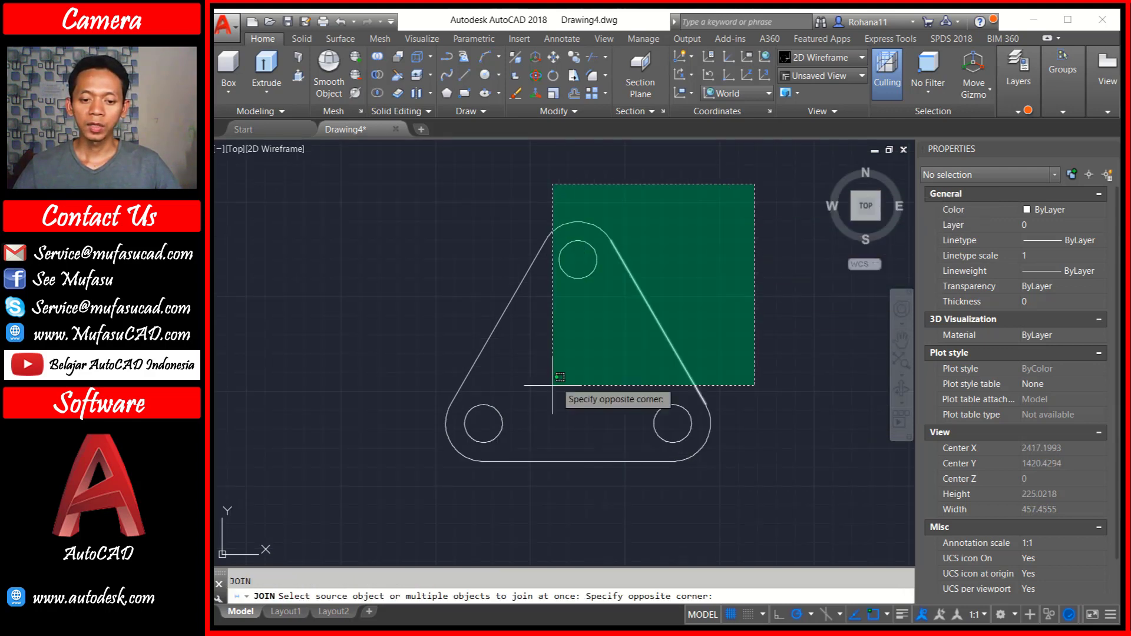
click(412, 507)
key(Return)
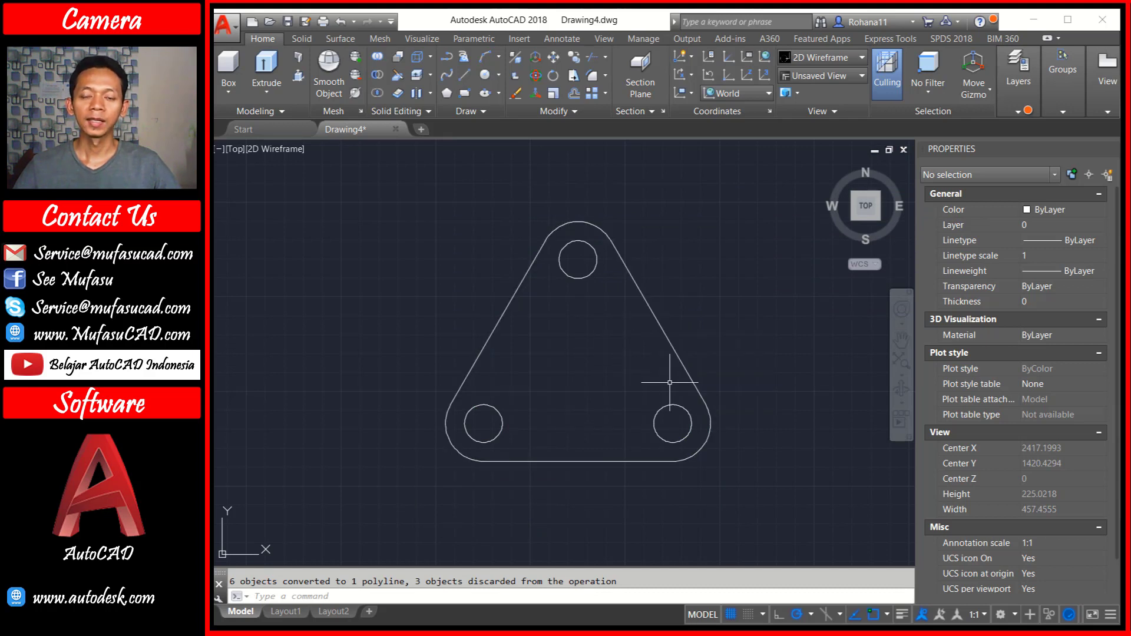
middle_drag(670, 382, 553, 390)
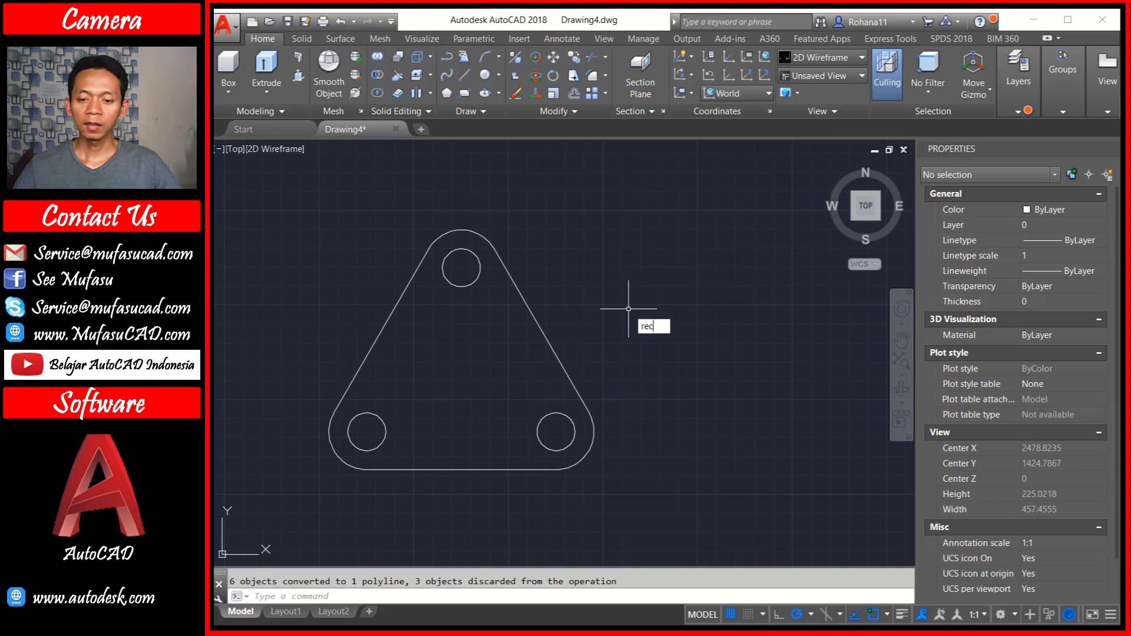
Draw a 20 by 50 rectangle to the right of the bracket
key(Return)
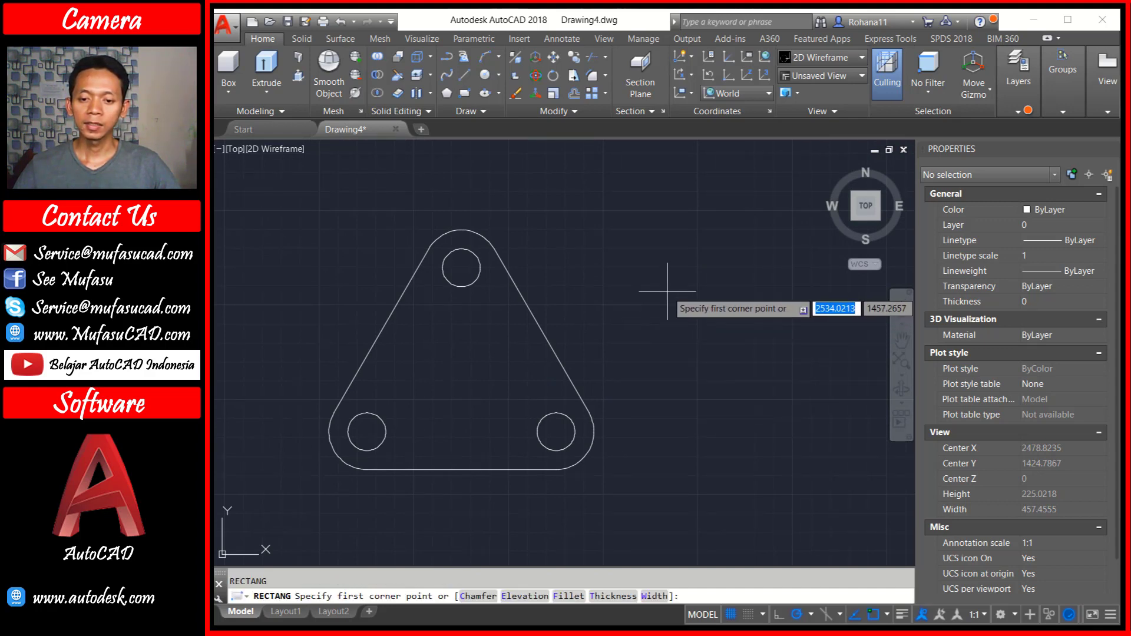
click(641, 289)
text(d)
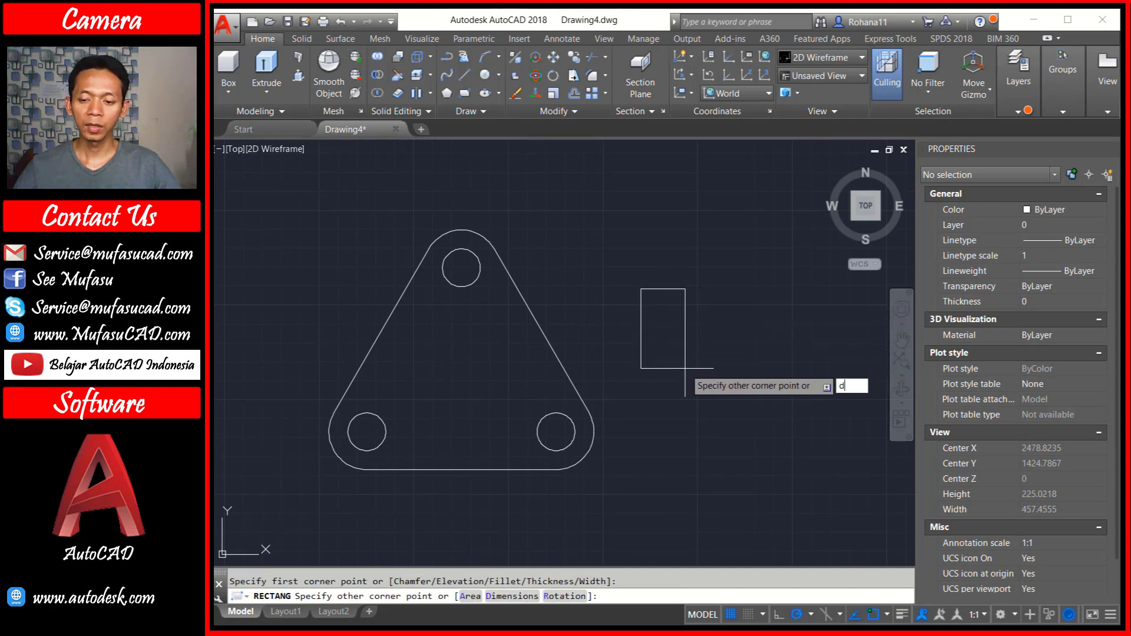
key(Return)
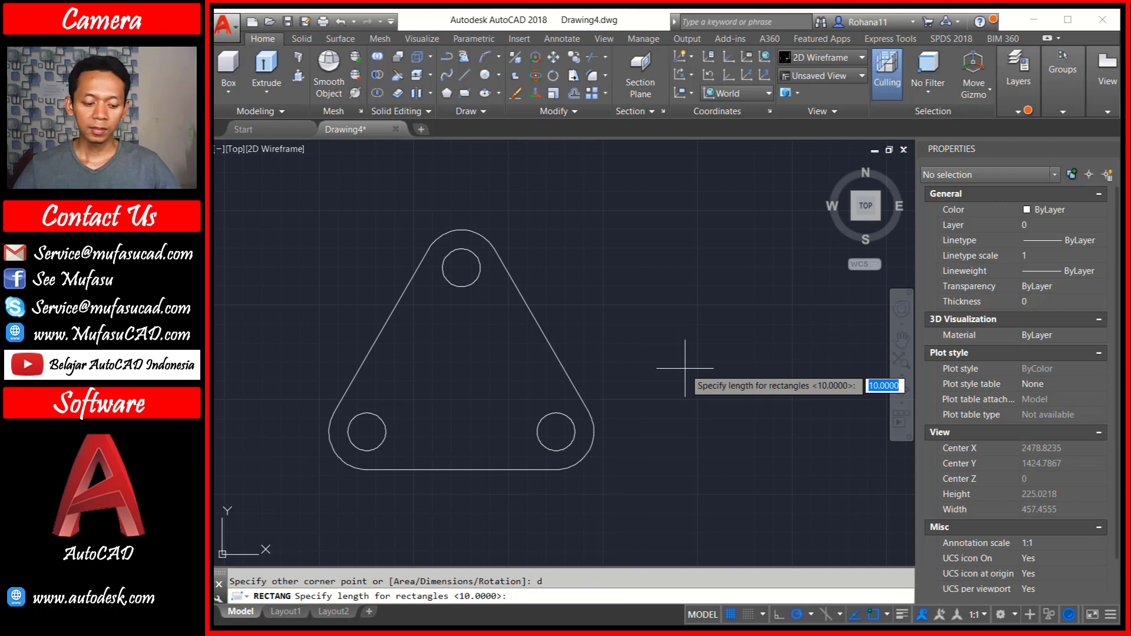
text(20)
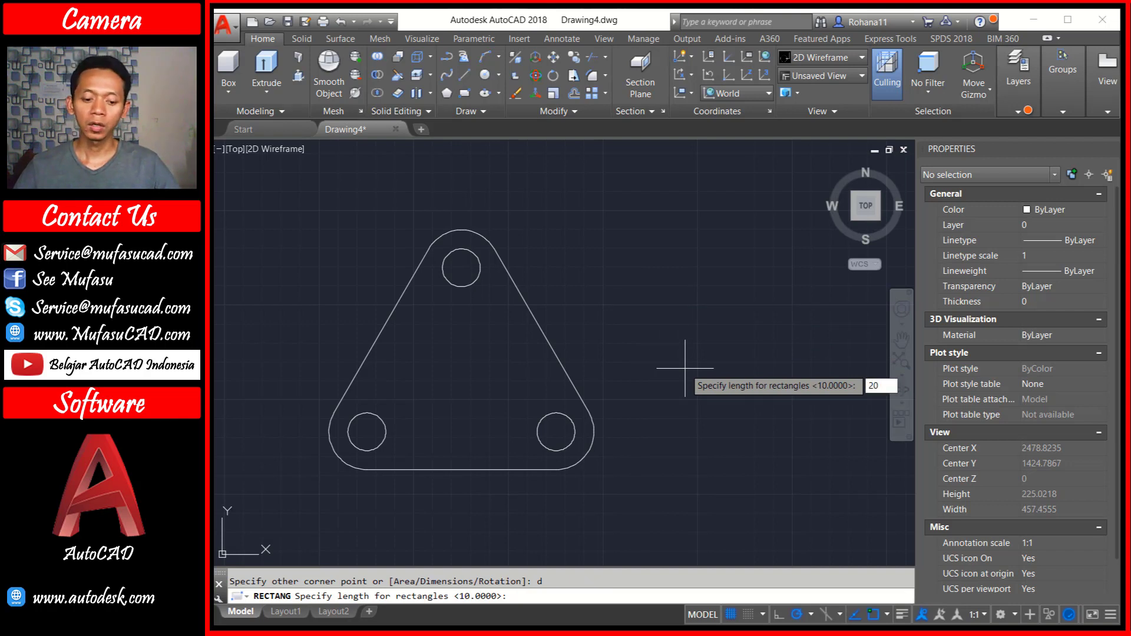
key(Return)
text(50)
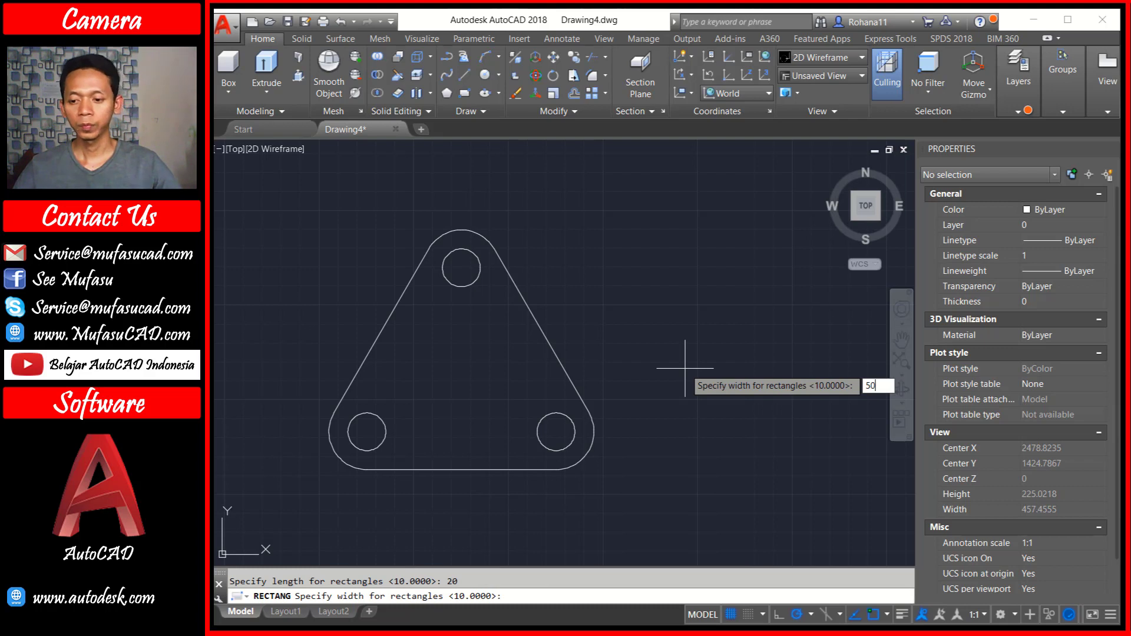
key(Return)
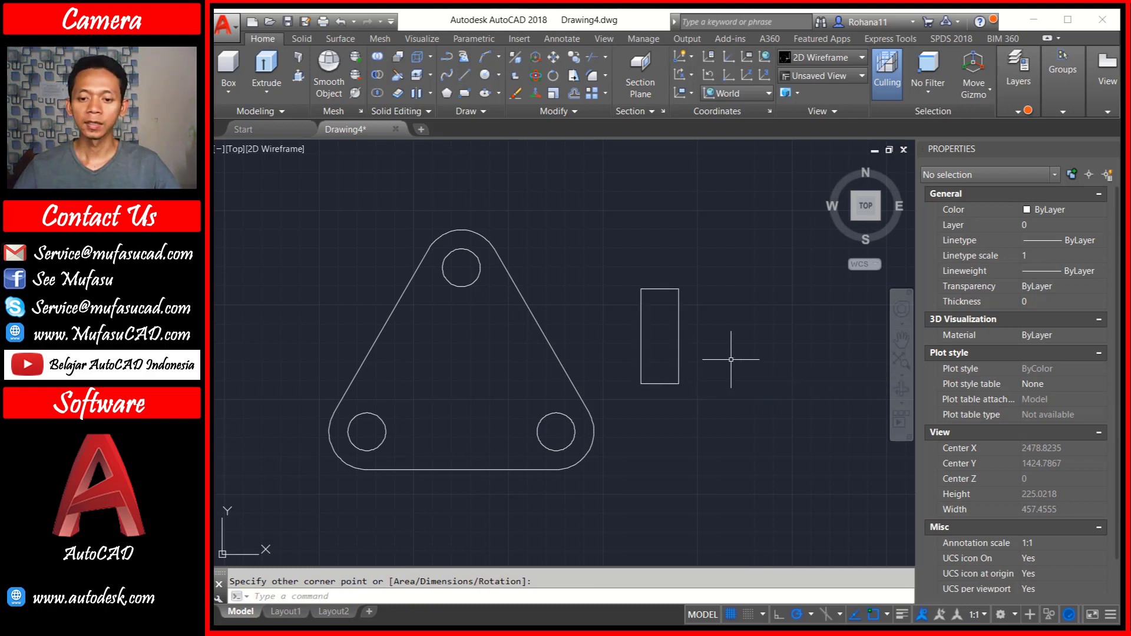
middle_drag(582, 361, 619, 373)
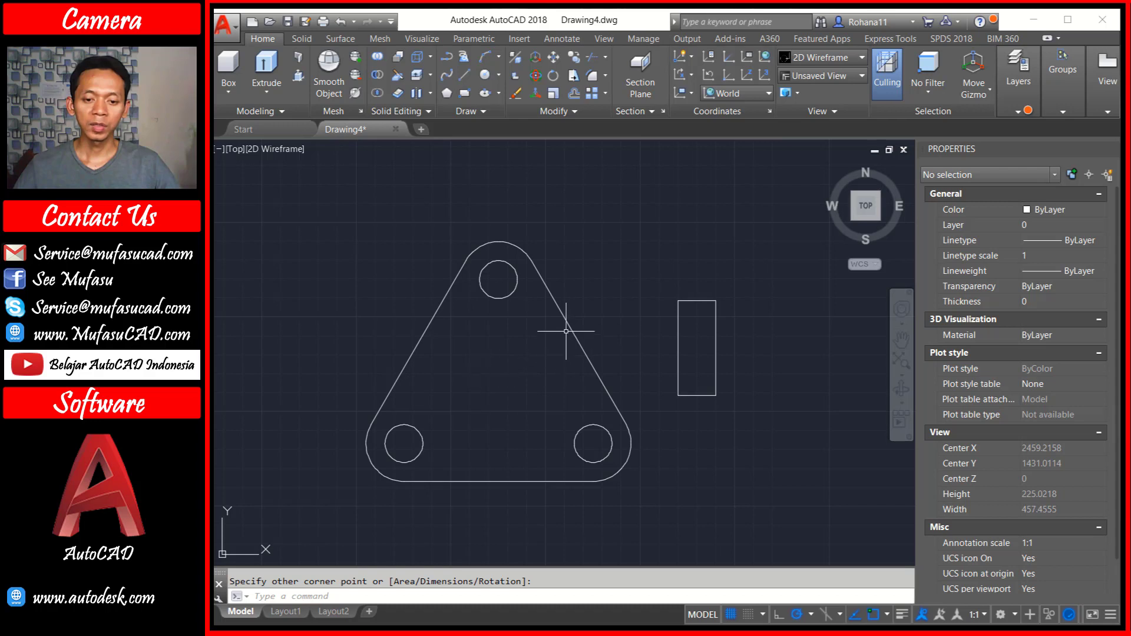
middle_drag(496, 410, 521, 391)
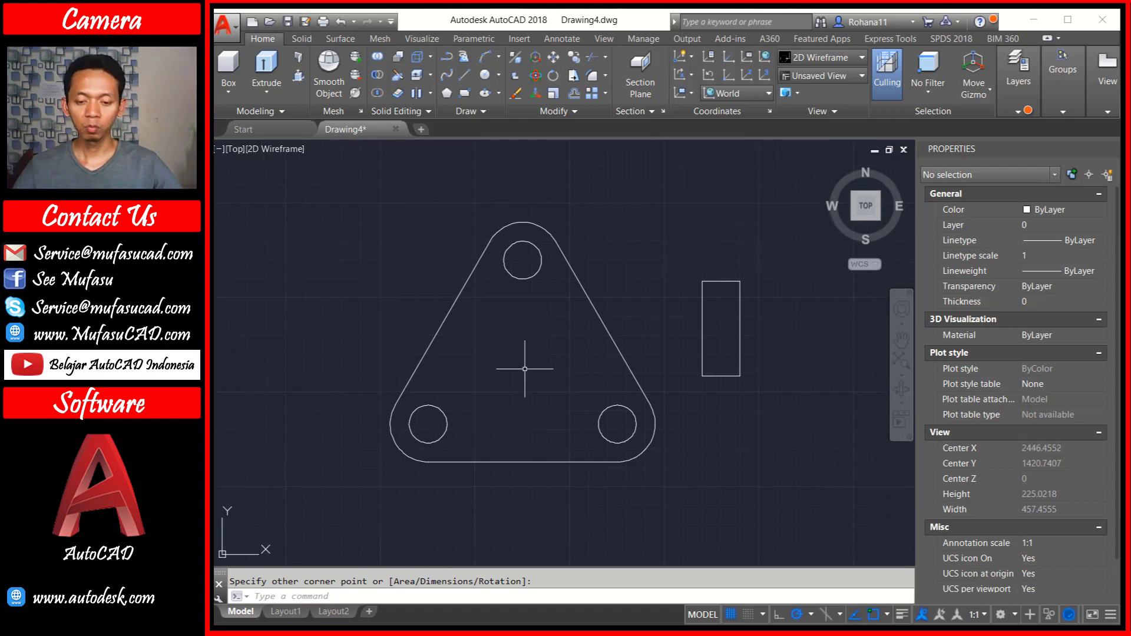
text(L)
key(Return)
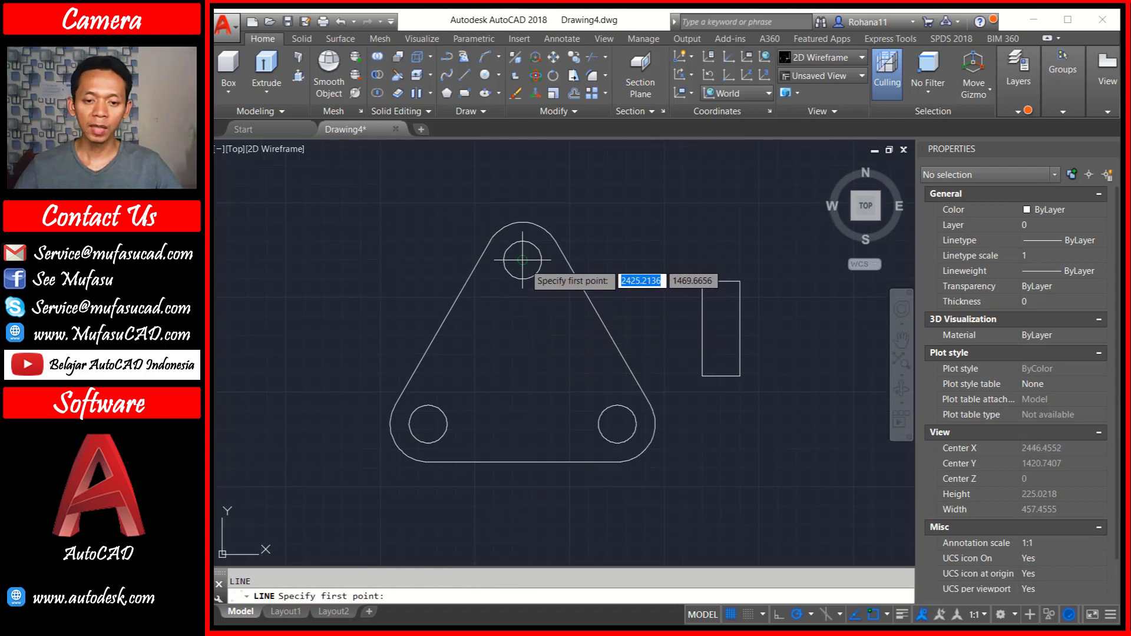
Draw a vertical construction line from the top hole and a diagonal from the lower-right hole
click(522, 260)
click(523, 432)
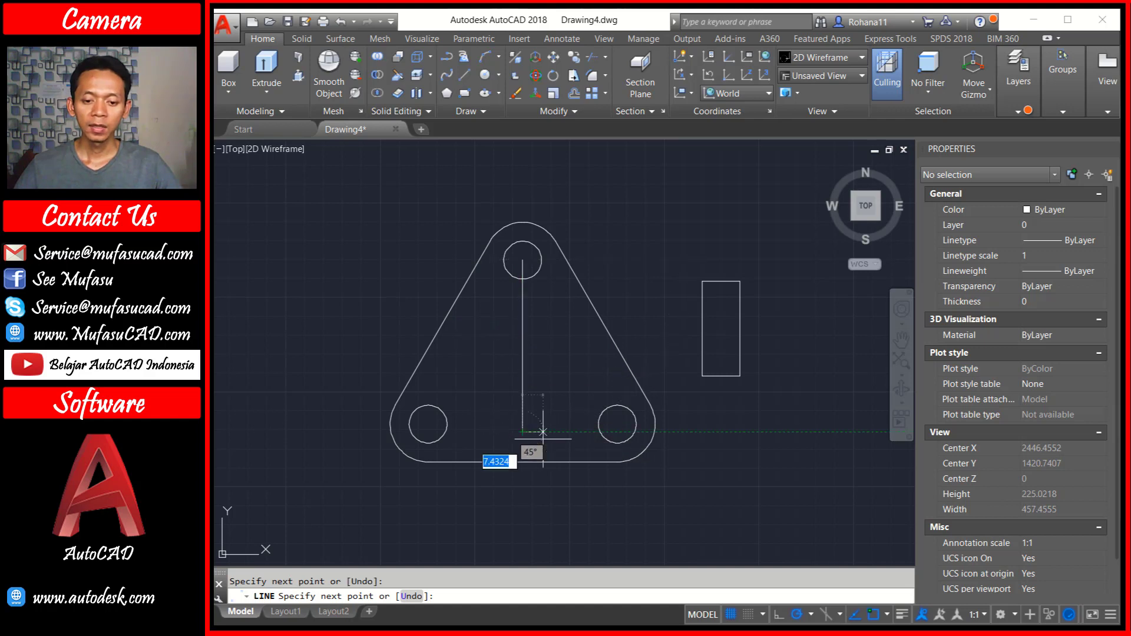
key(Return)
key(Return)
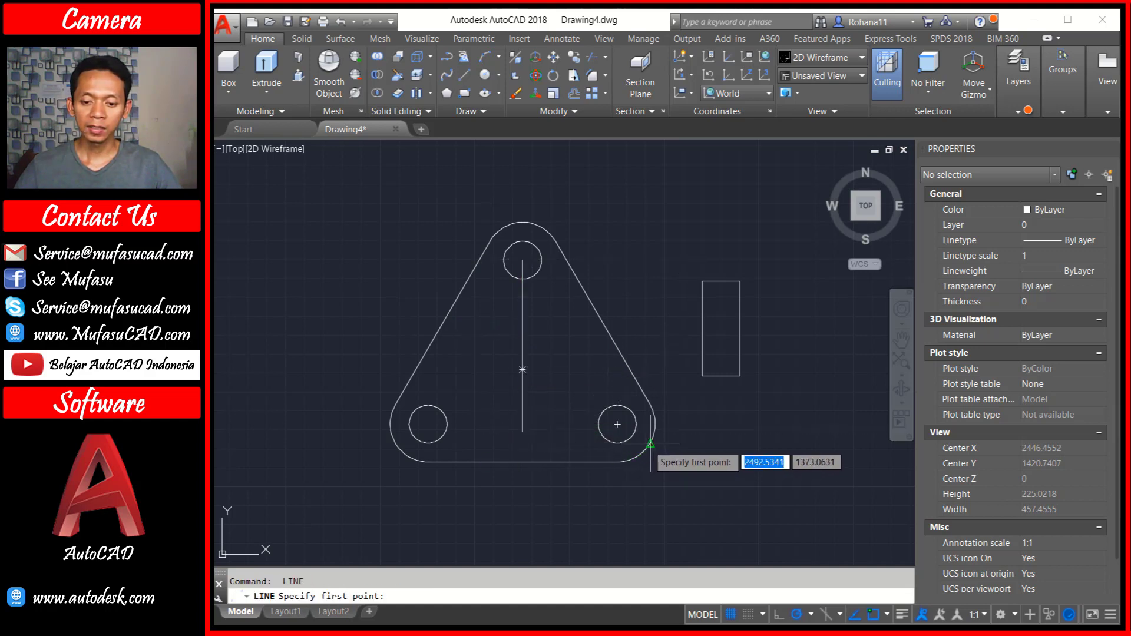
click(645, 442)
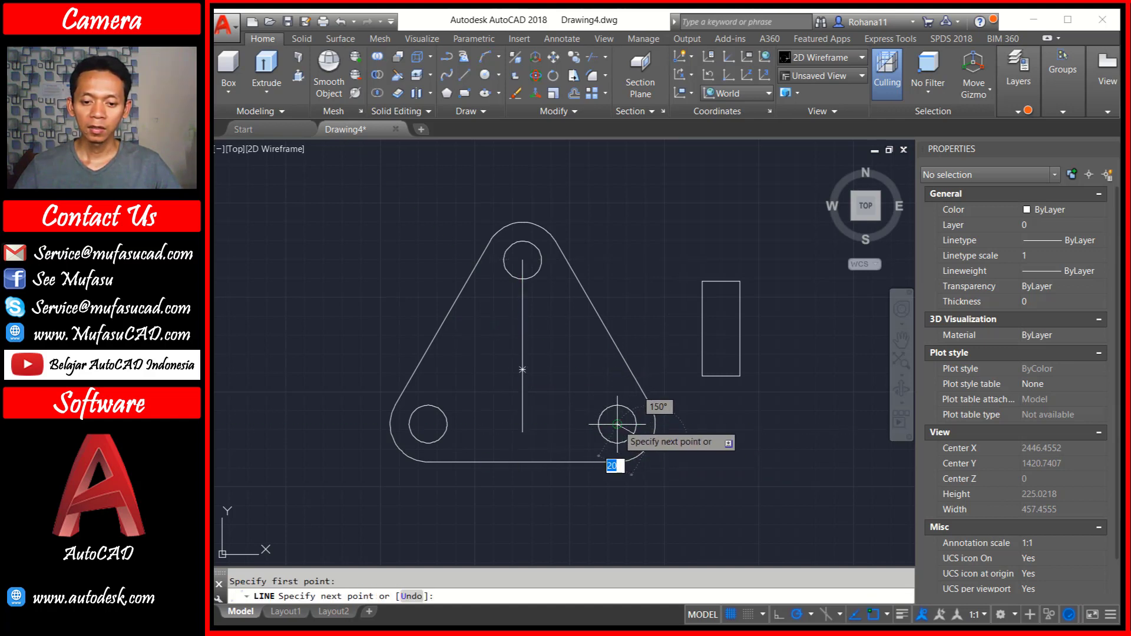
click(617, 424)
click(458, 332)
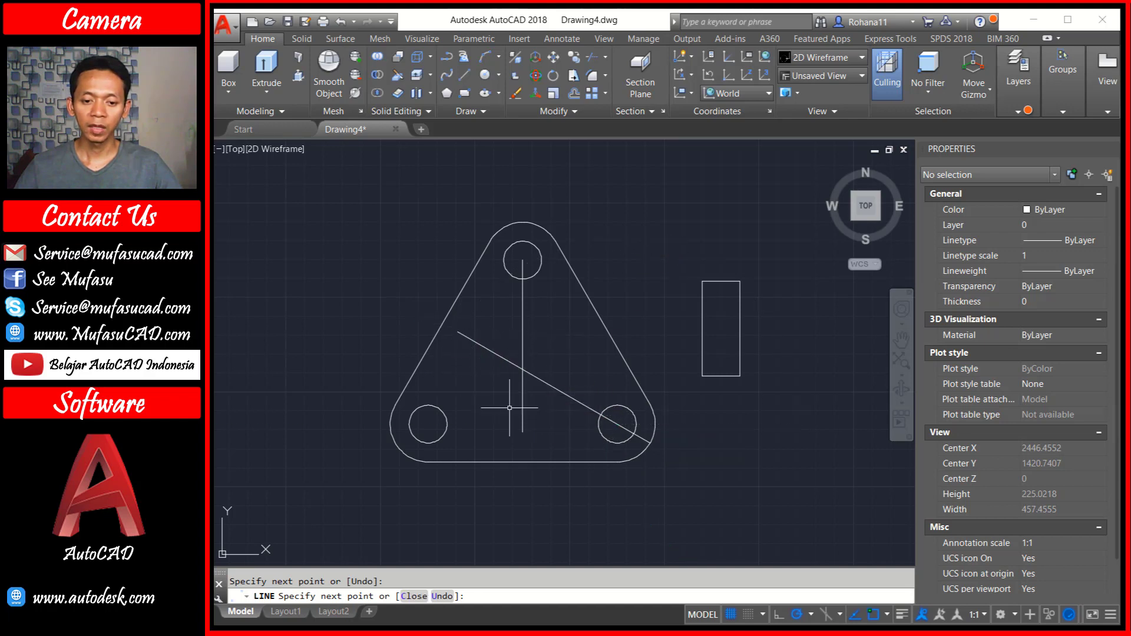
scroll(532, 379, up, 3)
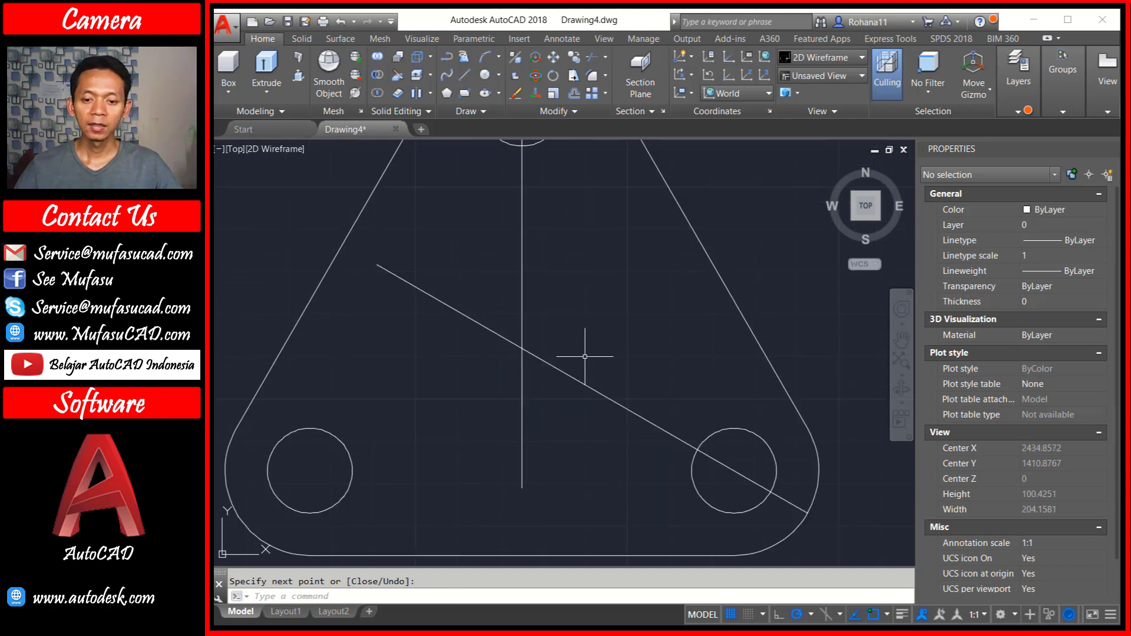
scroll(606, 367, down, 2)
scroll(619, 365, down, 1)
middle_drag(620, 364, 606, 387)
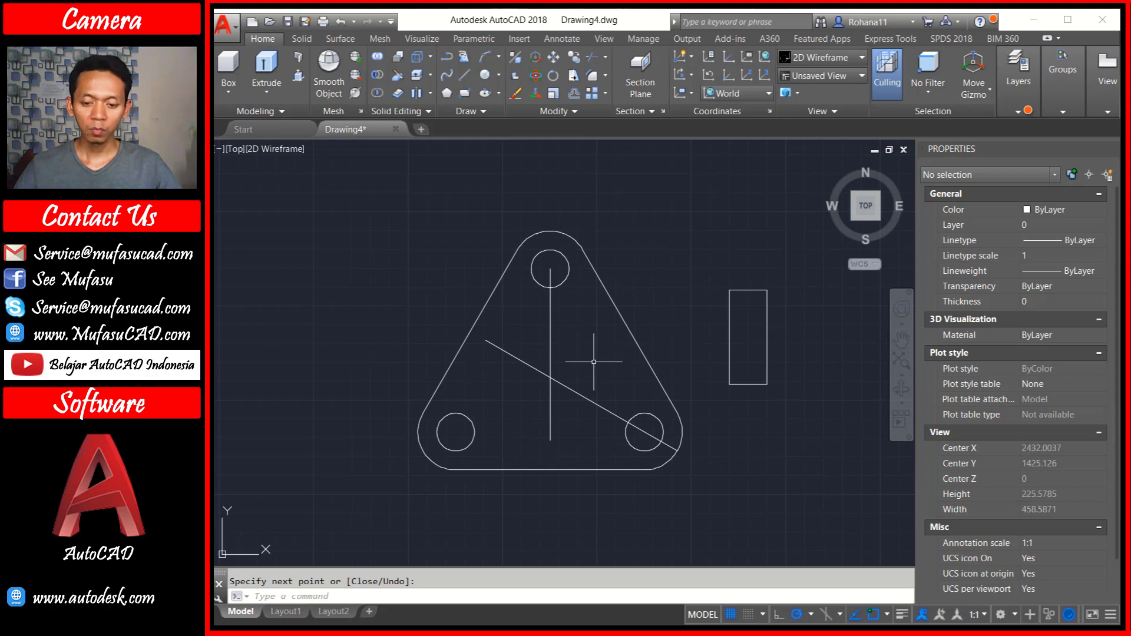
Move the 20 by 50 rectangle onto the plate's vertical centre line
text(M)
key(Return)
click(790, 306)
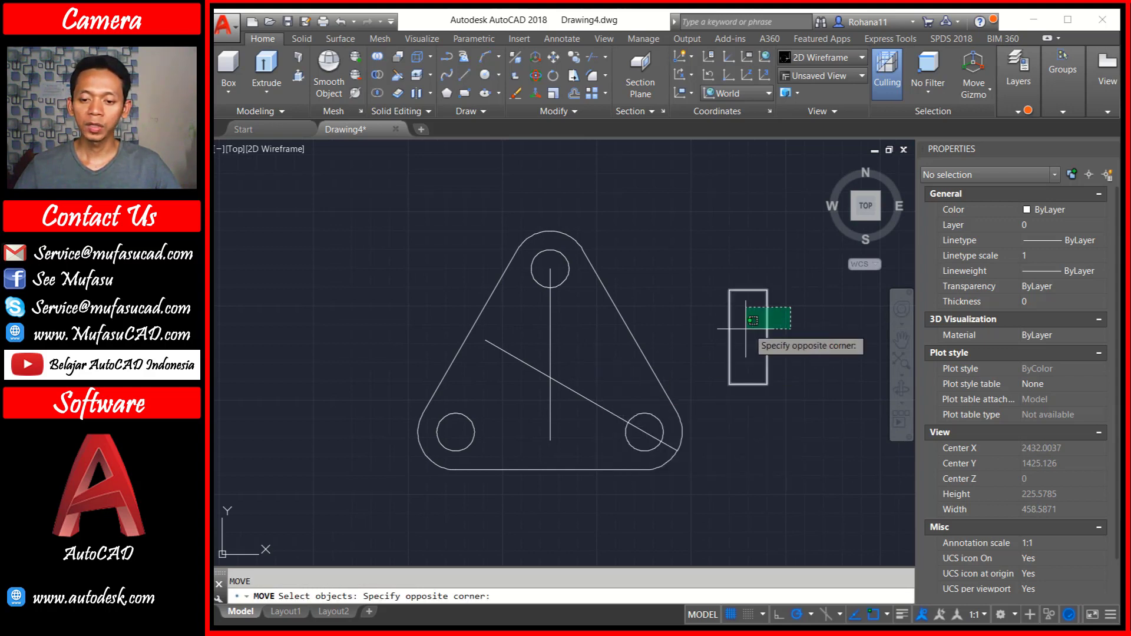
click(678, 374)
key(Return)
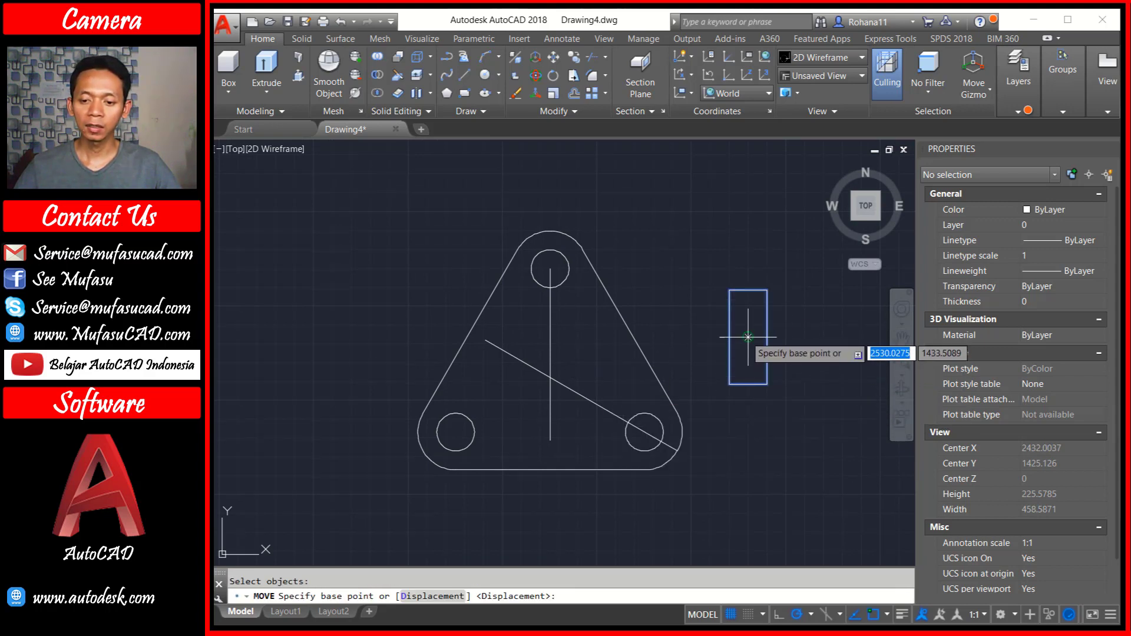
click(748, 337)
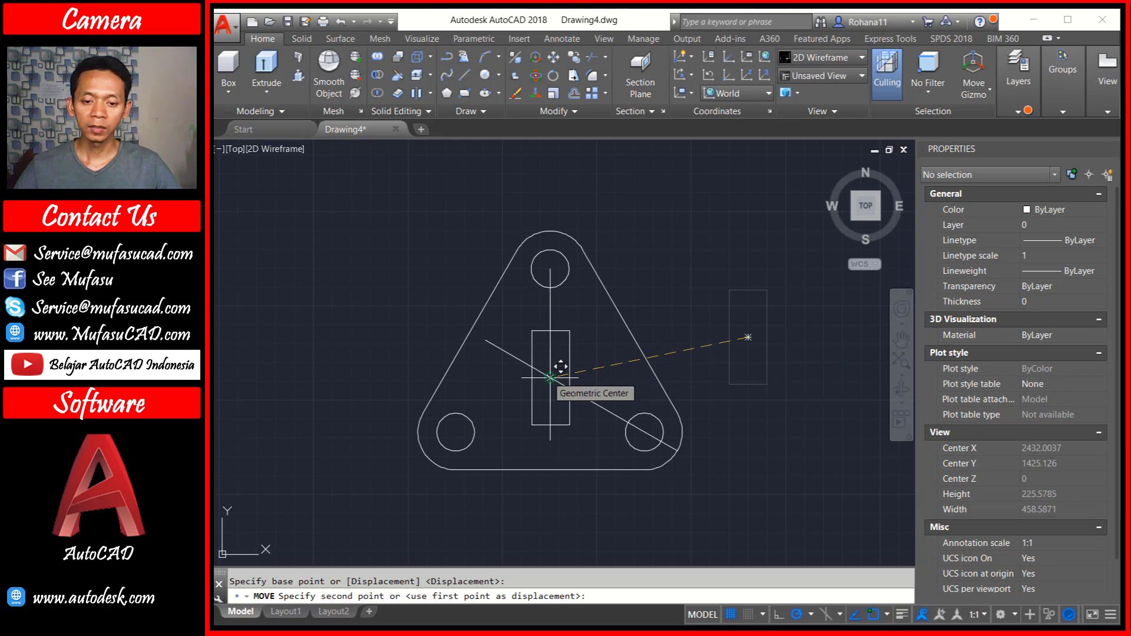
click(550, 377)
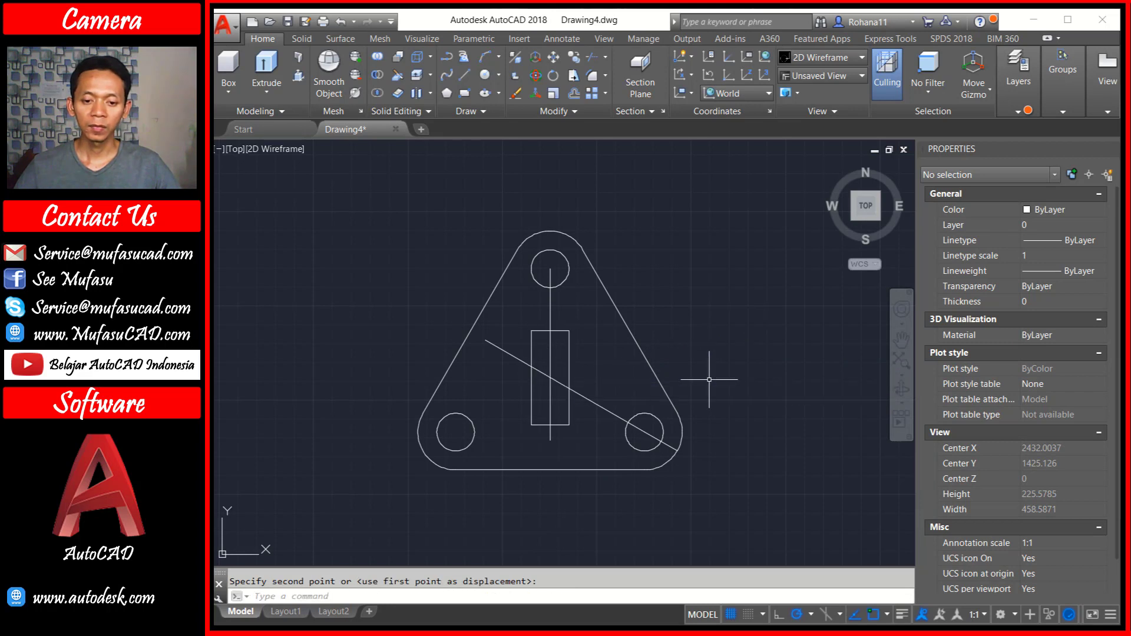
Erase the short, diagonal and vertical construction lines
click(656, 442)
click(661, 441)
click(614, 413)
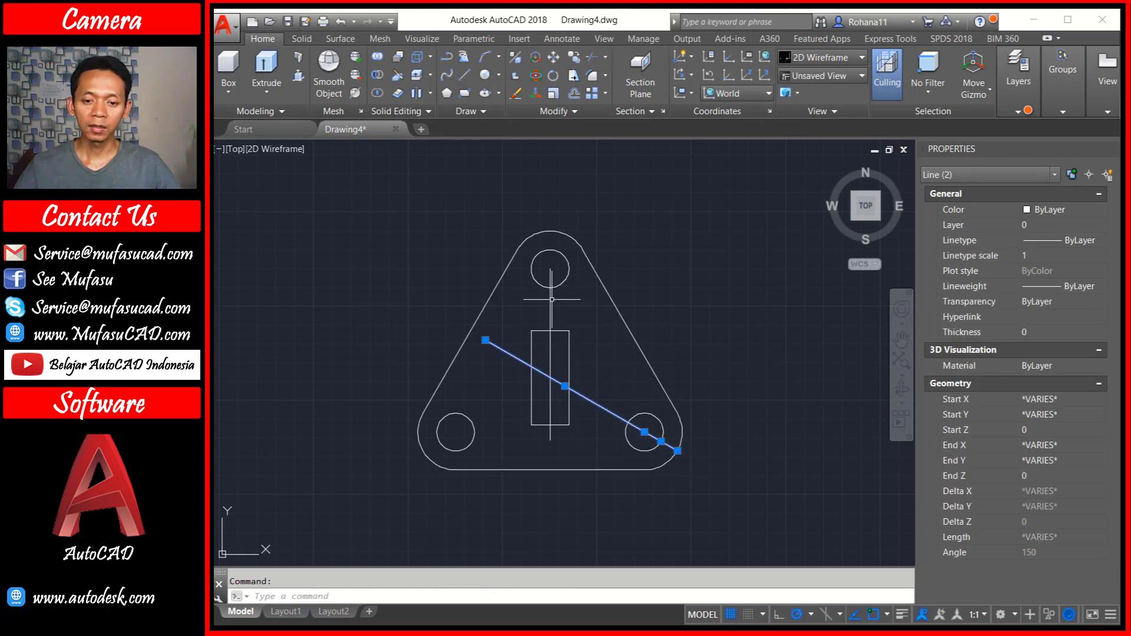
click(551, 299)
key(Delete)
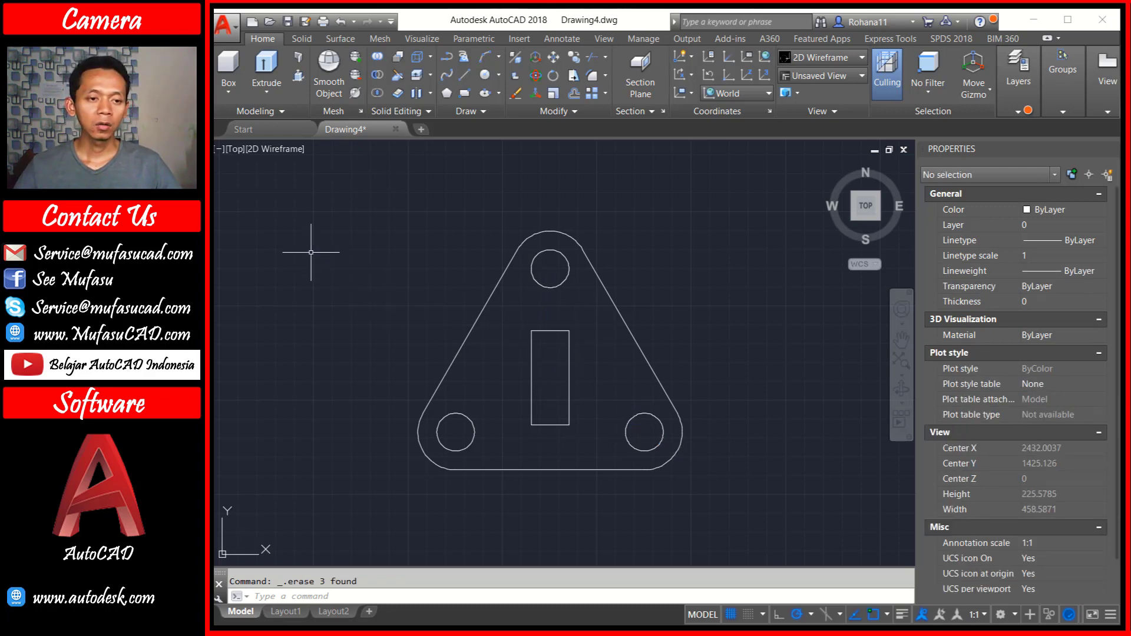
Switch to the Left view and orbit the plate into a tilted 3D view
click(236, 149)
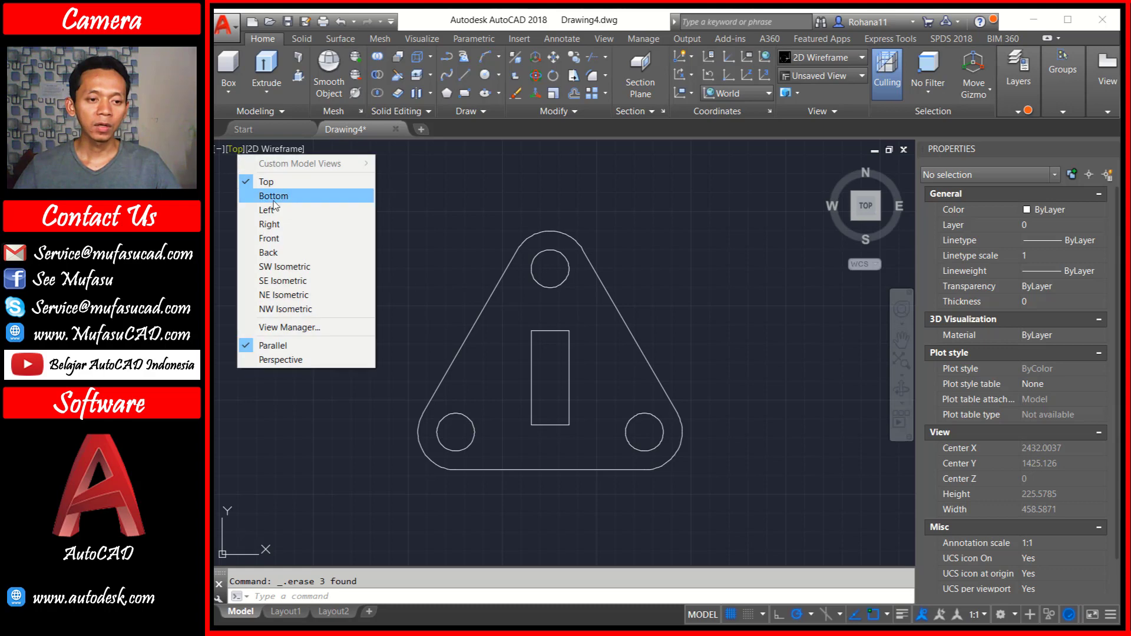
click(294, 212)
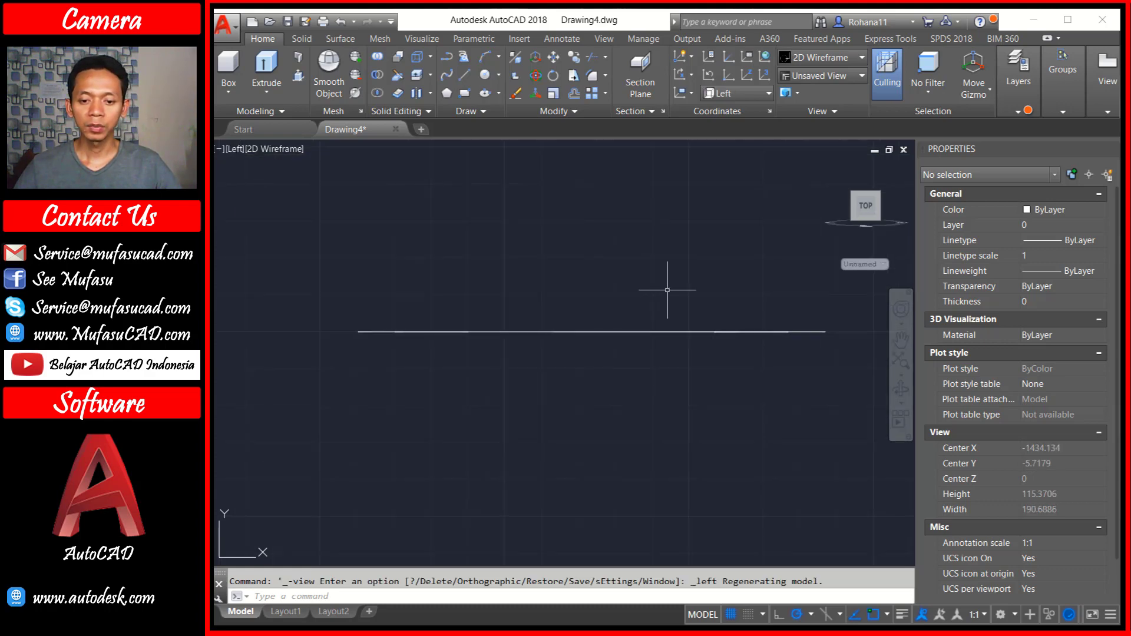
shift+middle_drag(664, 296, 652, 329)
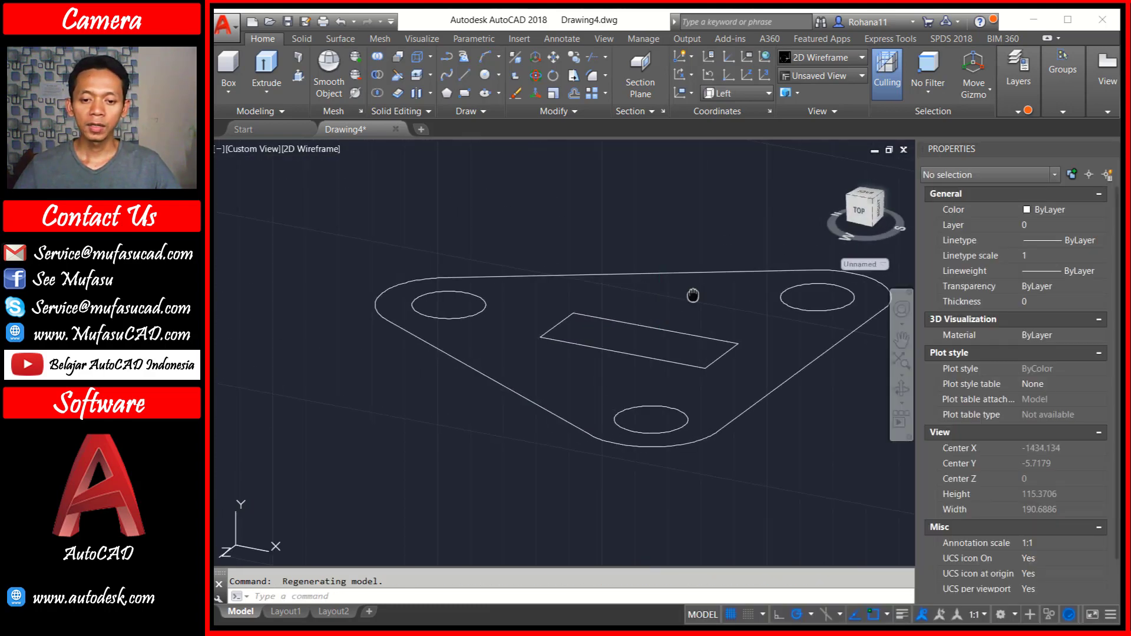
shift+middle_drag(690, 291, 652, 321)
Draw a 75-unit upright line from the slot corner, then a 130-unit arm
text(l)
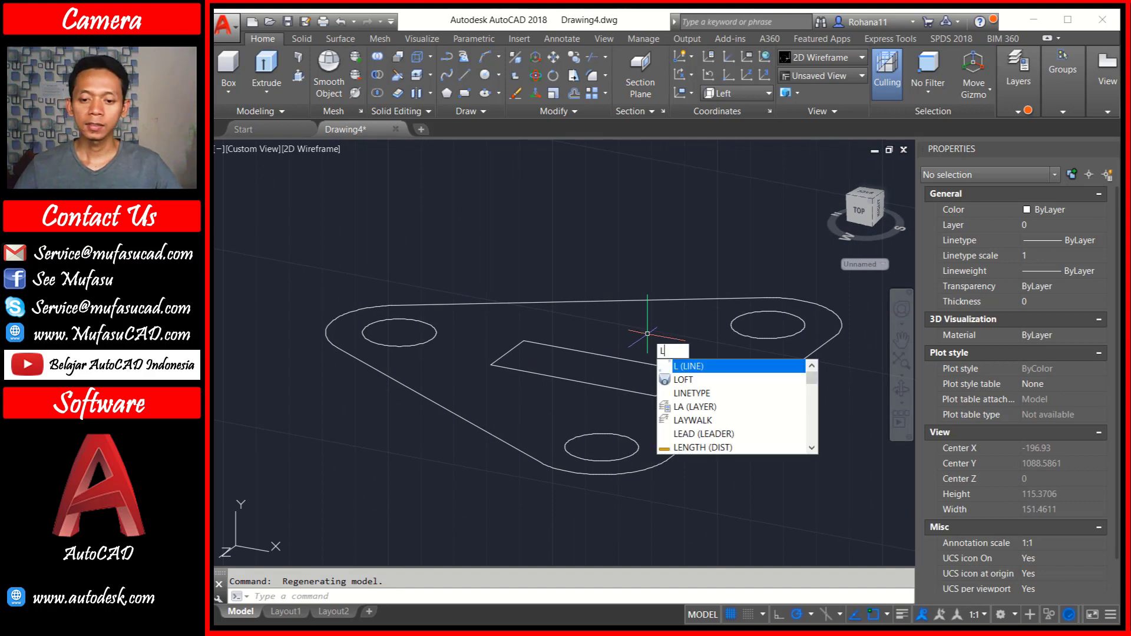
key(Return)
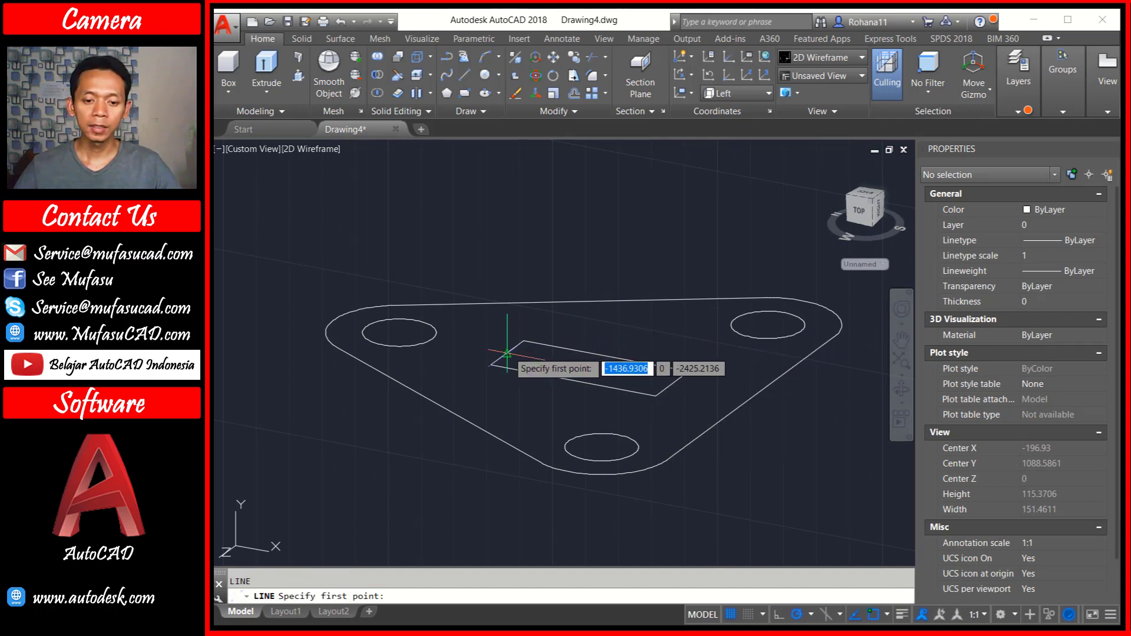
click(507, 352)
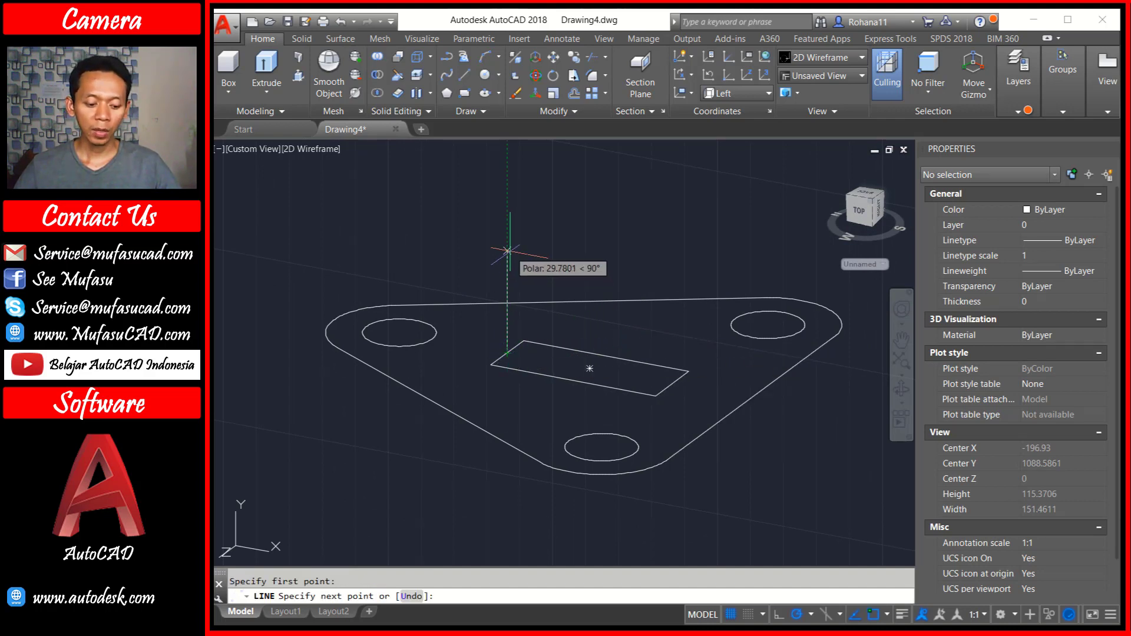
text(75)
key(Return)
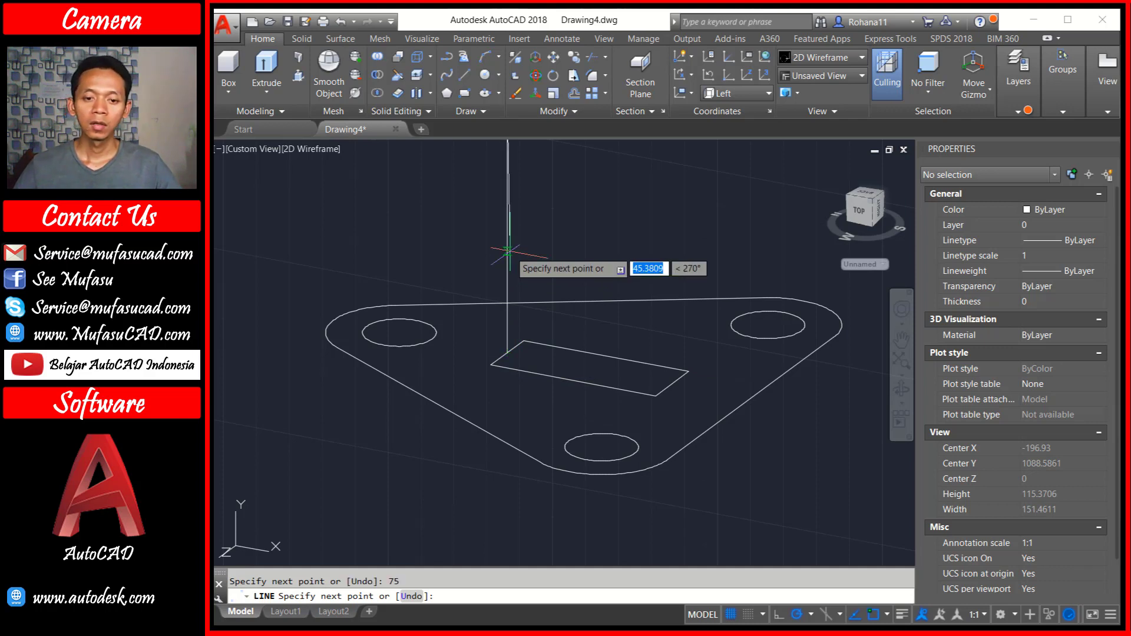
scroll(531, 259, down, 2)
scroll(547, 245, down, 2)
middle_drag(547, 244, 548, 246)
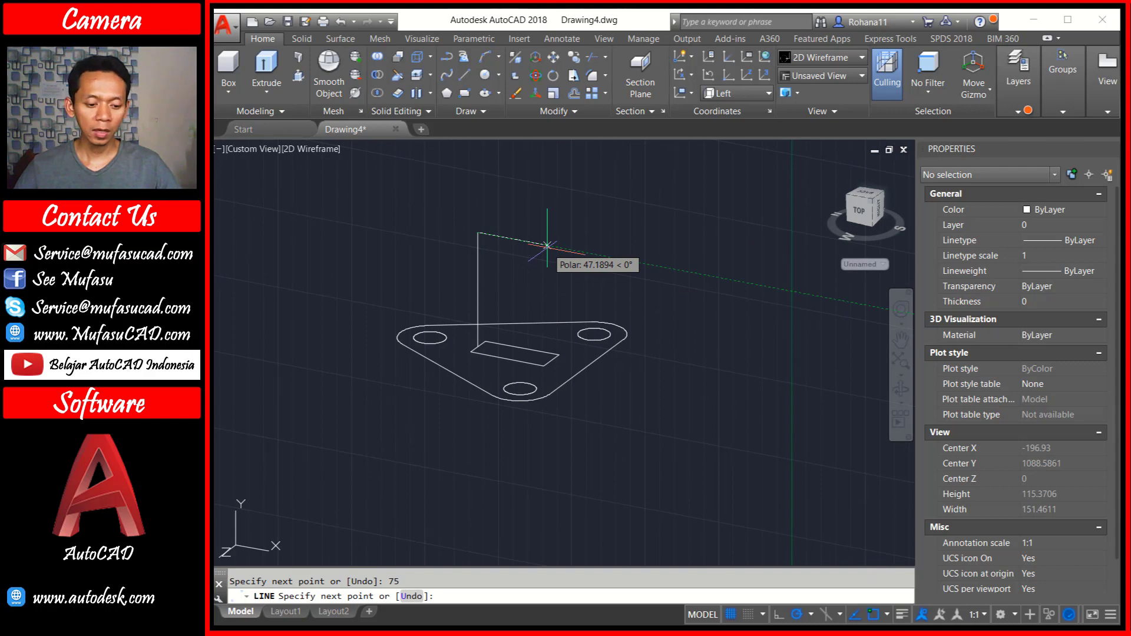
text(130)
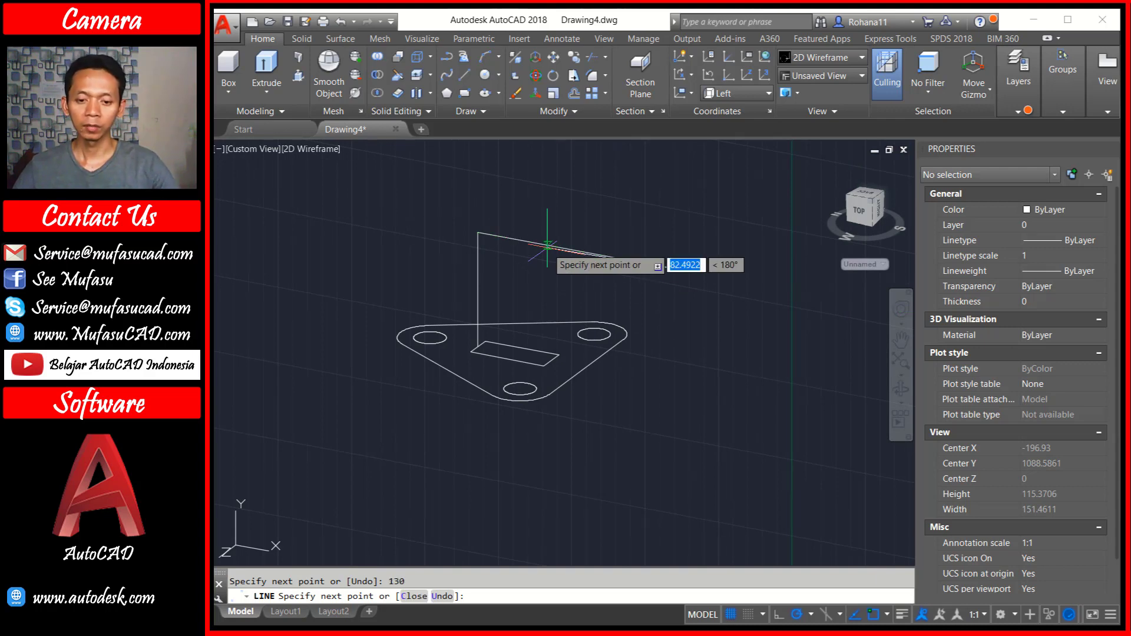
key(Return)
text(F)
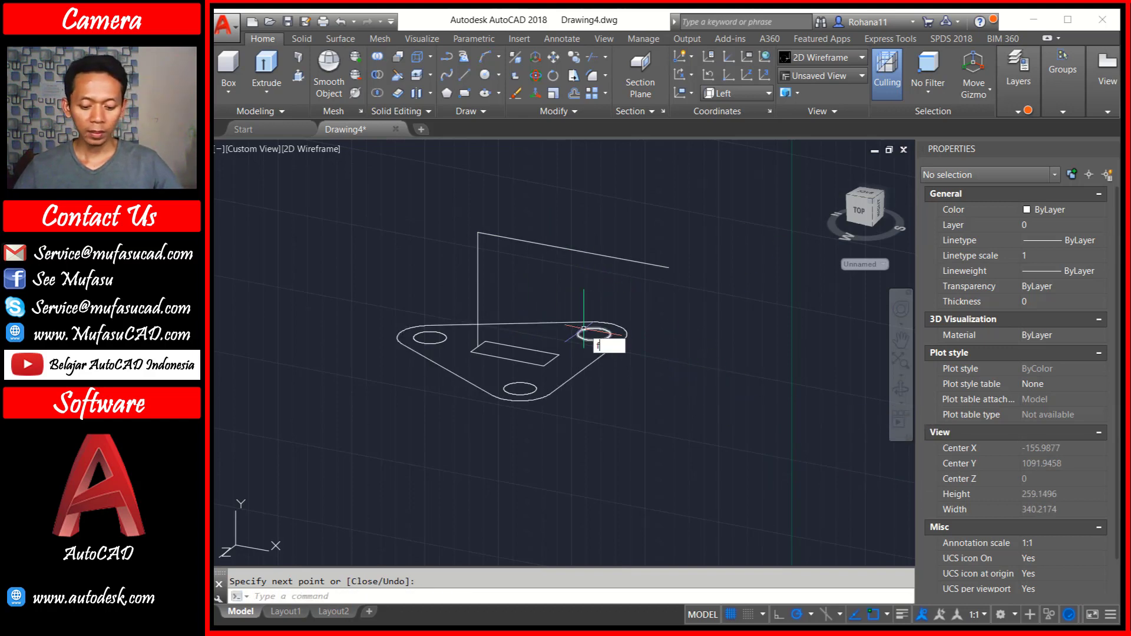
Fillet the bend between the upright line and arm with radius 55
text(illet)
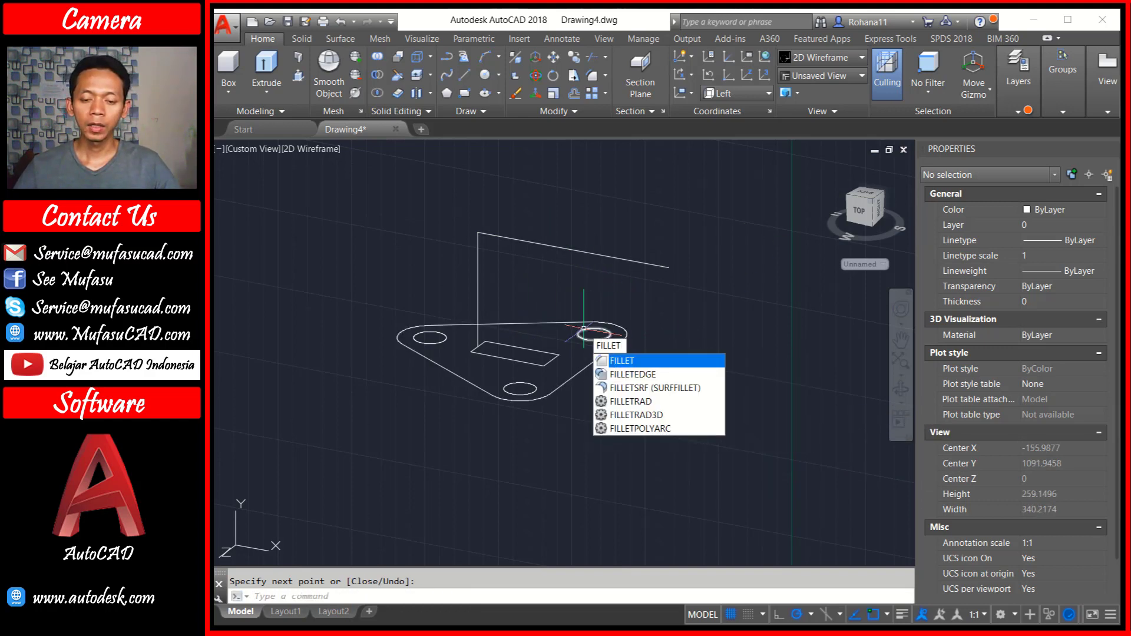
key(Return)
text(r)
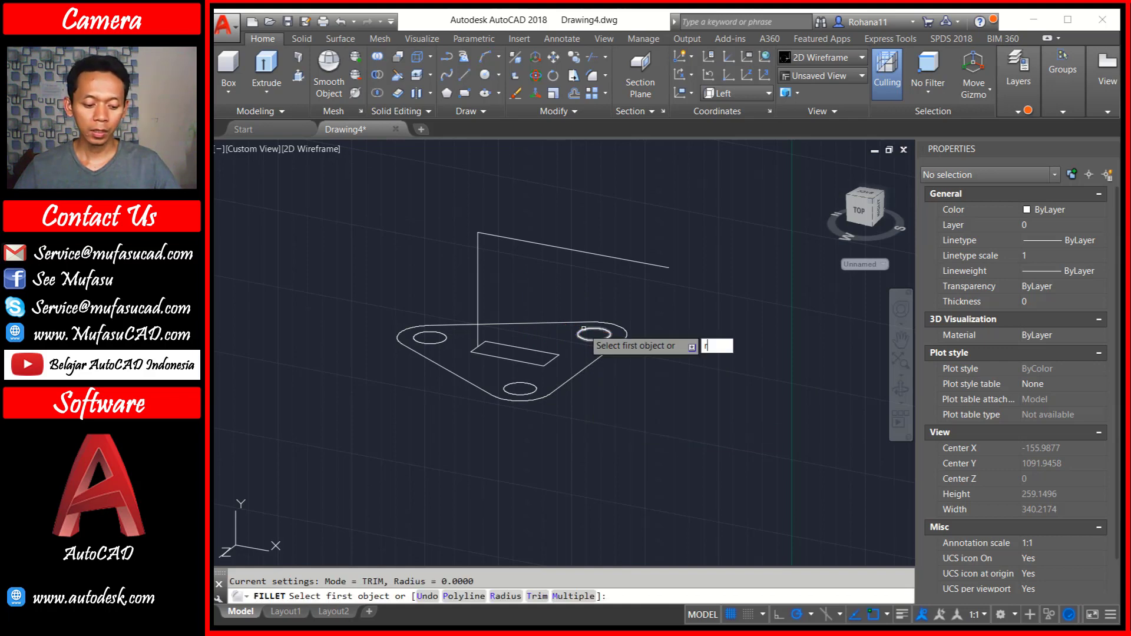
key(Return)
key(Return)
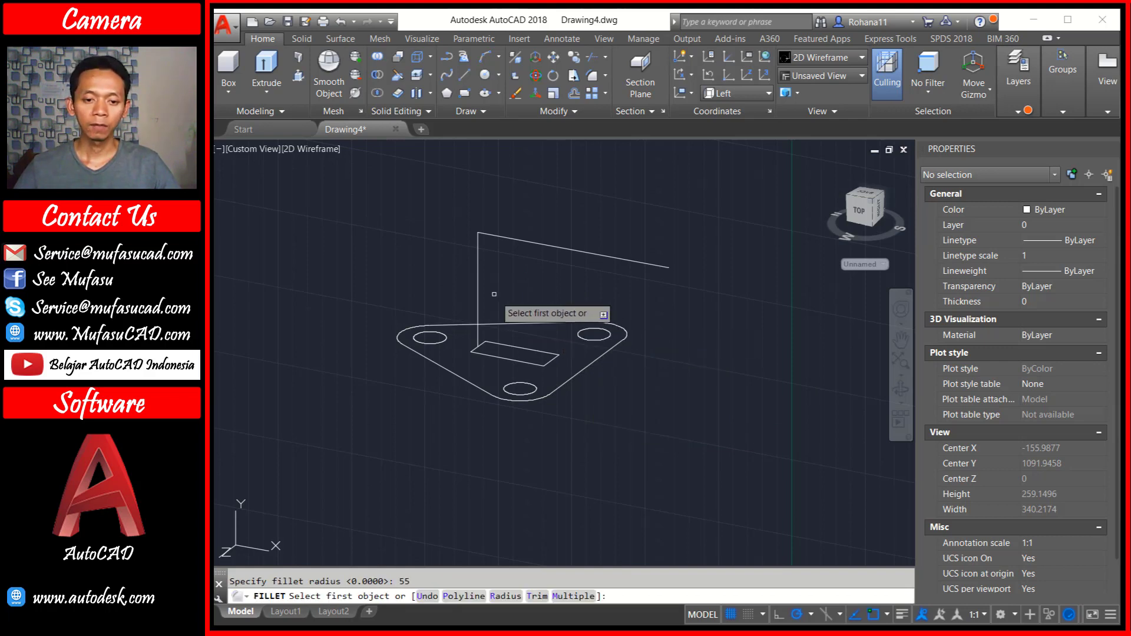
click(479, 264)
click(503, 237)
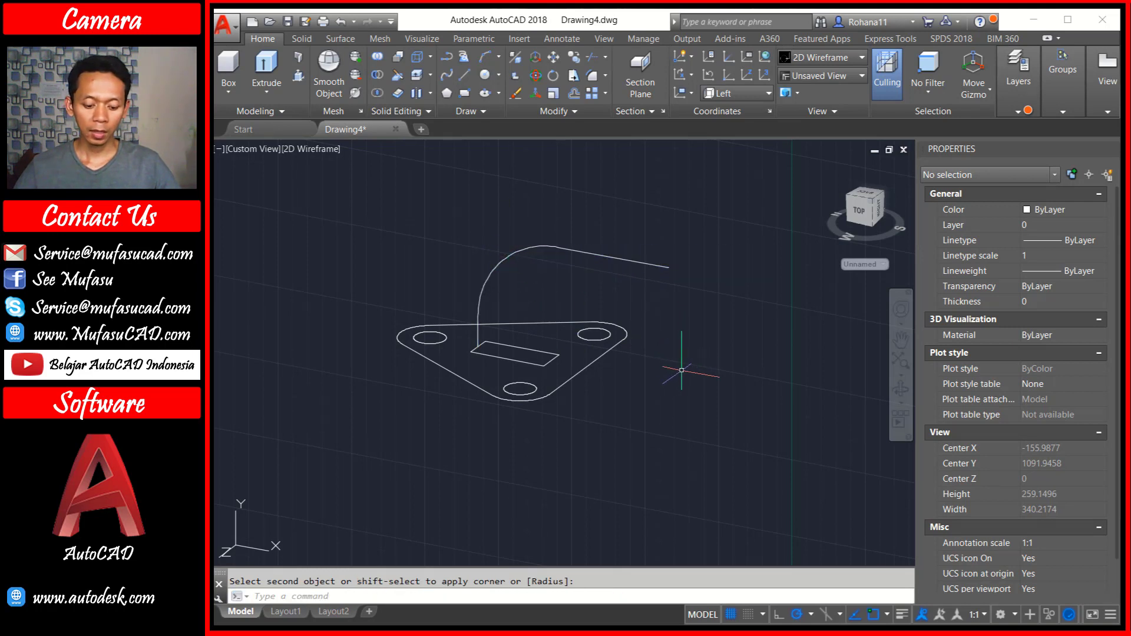
text(j)
key(Return)
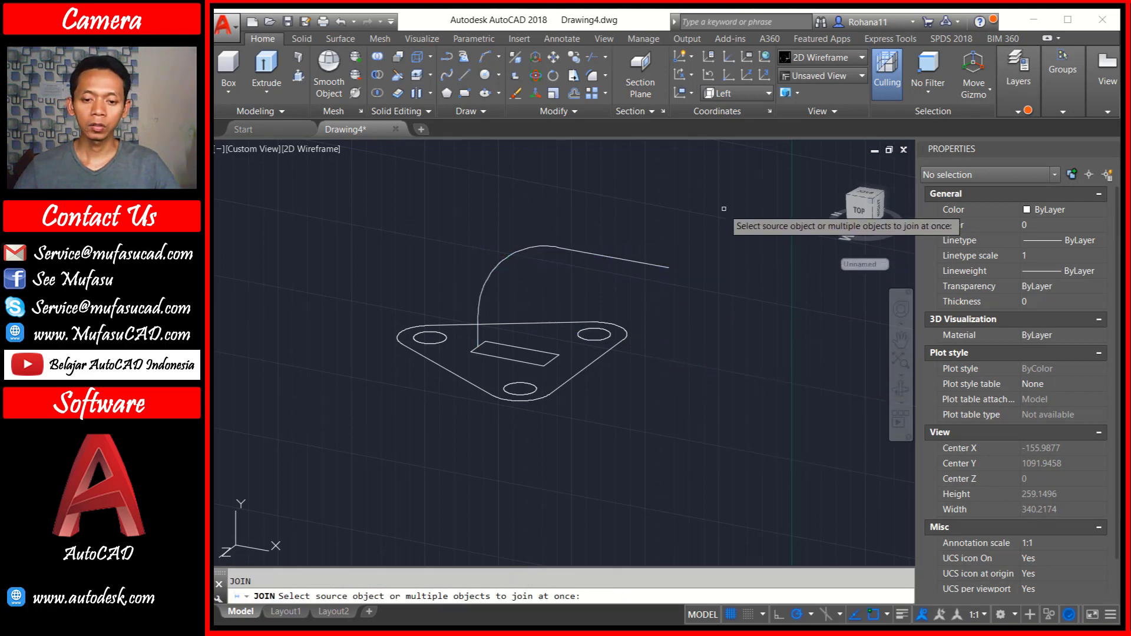
Join the line-arc-line profile into a single polyline using a crossing window
click(724, 209)
click(435, 446)
key(Return)
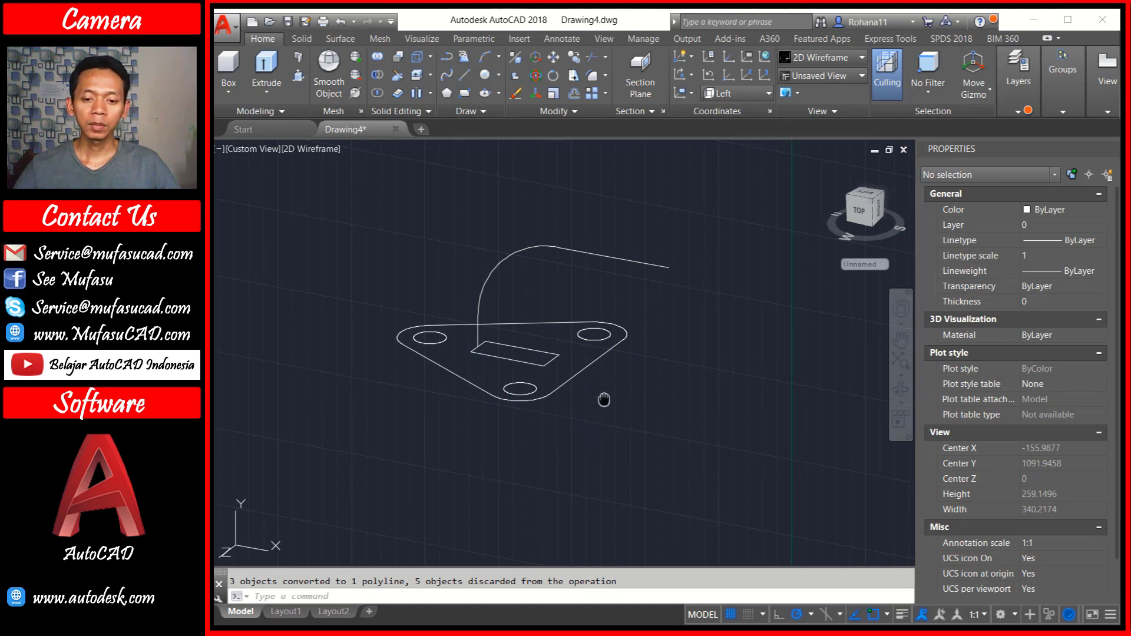
Extrude the triangular plate outline and its three hole circles 10 units high
middle_drag(604, 400, 626, 413)
text(EXT)
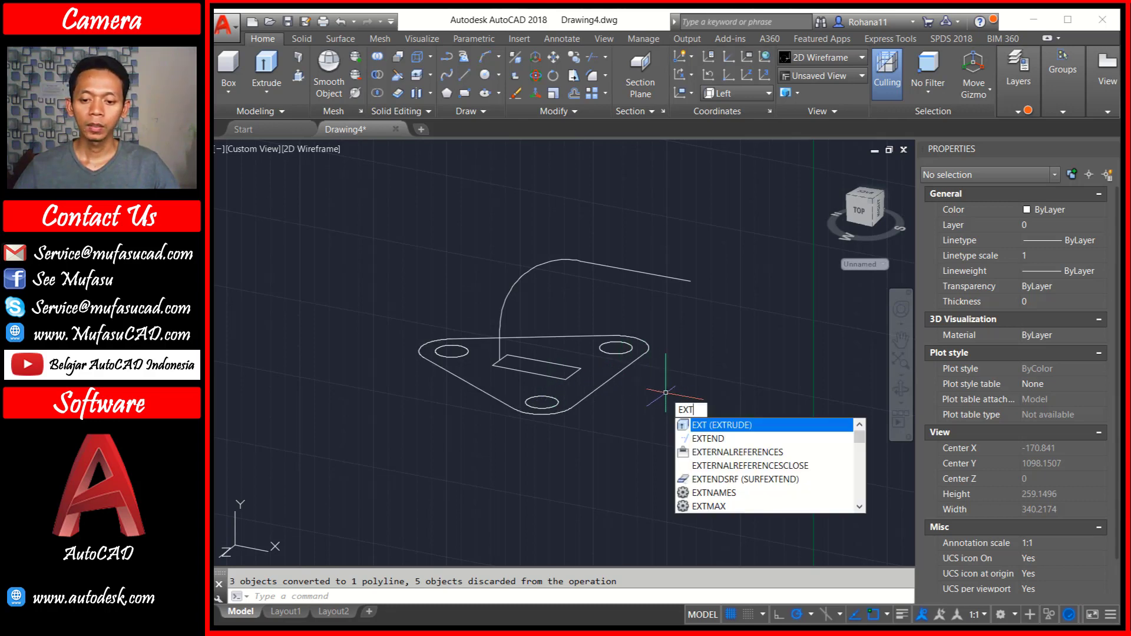
key(Return)
click(613, 379)
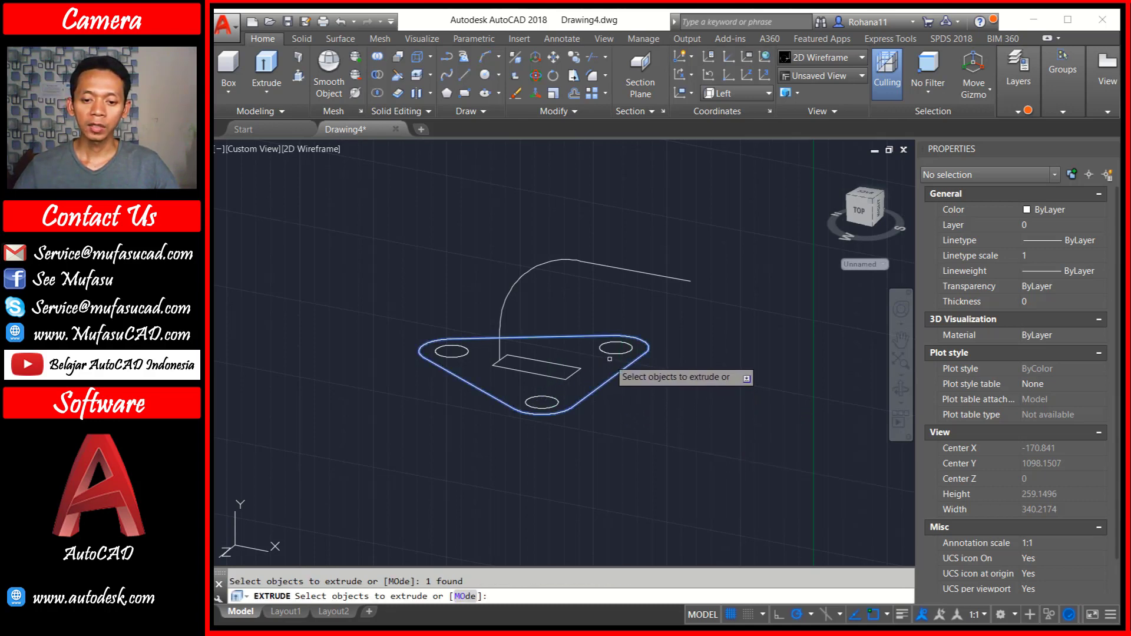
click(611, 354)
click(539, 397)
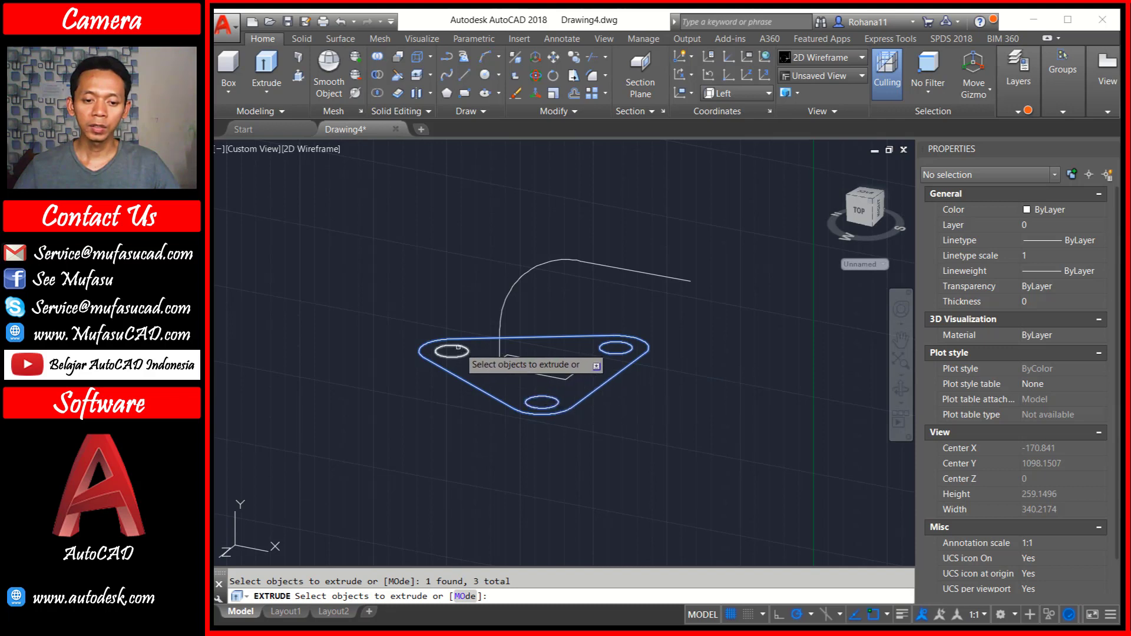
click(459, 353)
key(Return)
text(10)
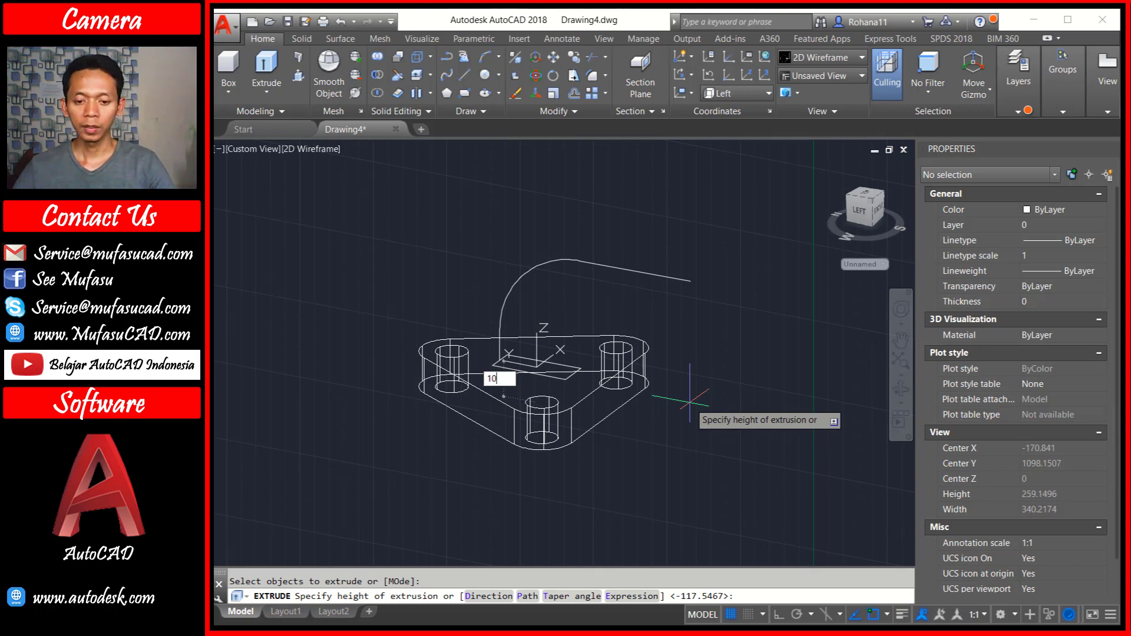
key(Return)
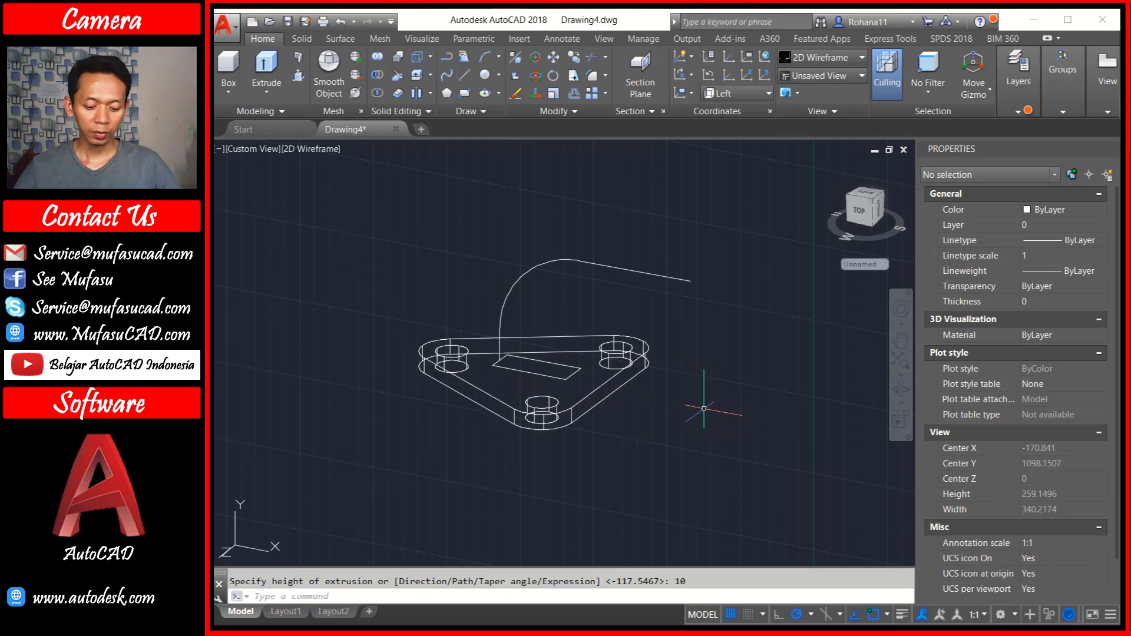
text(SU)
Subtract the hole cylinders from the extruded plate solid to cut its holes
key(Return)
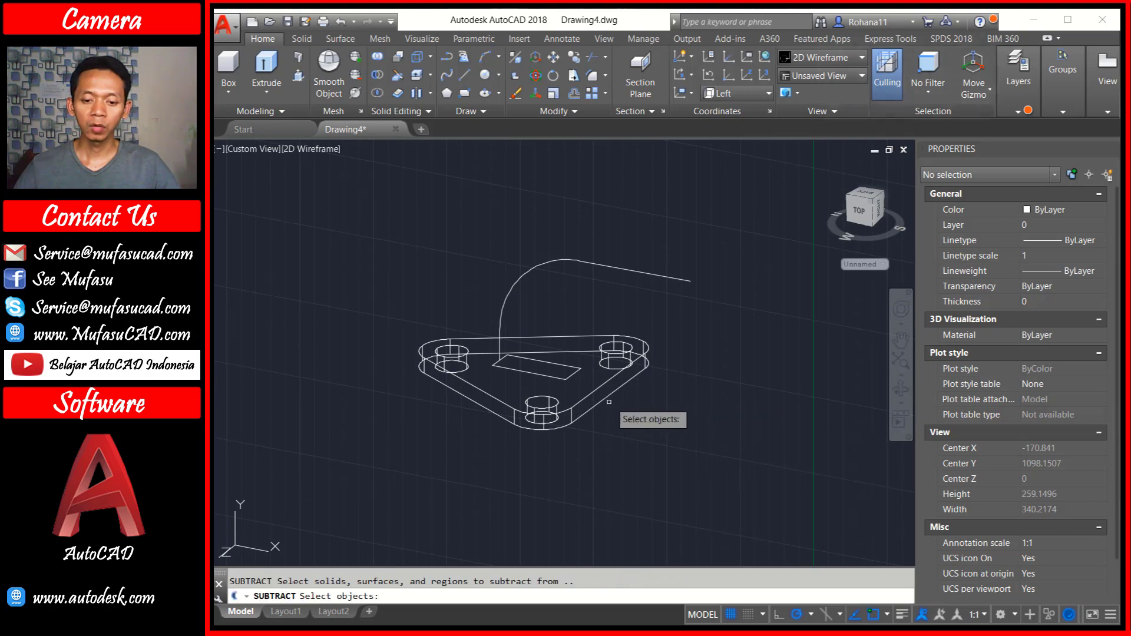
click(596, 389)
key(Return)
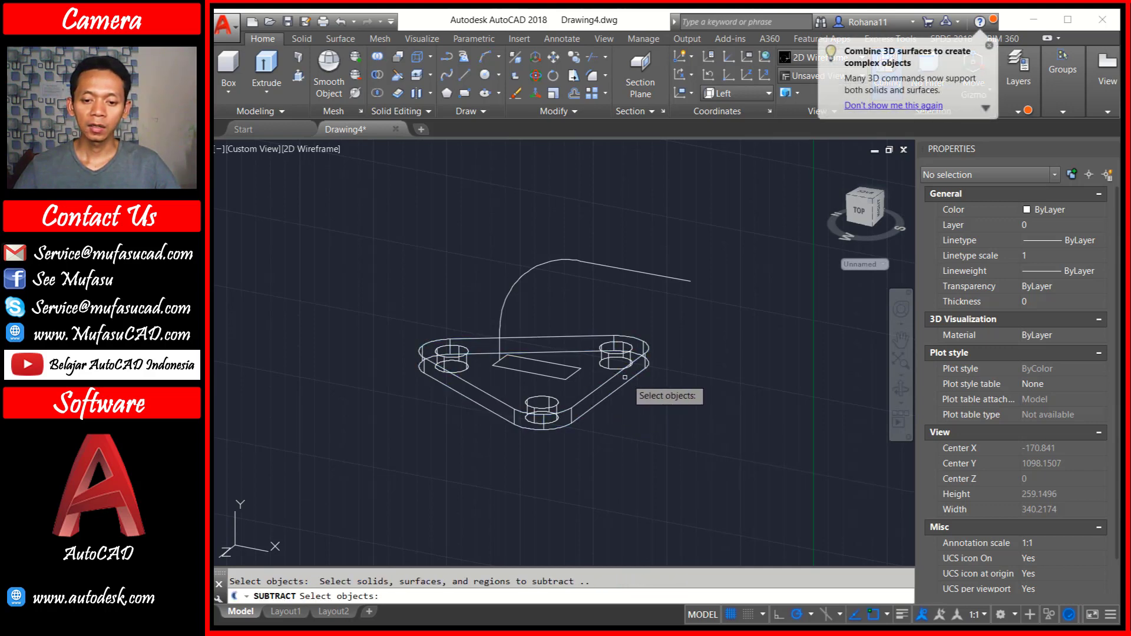
click(619, 377)
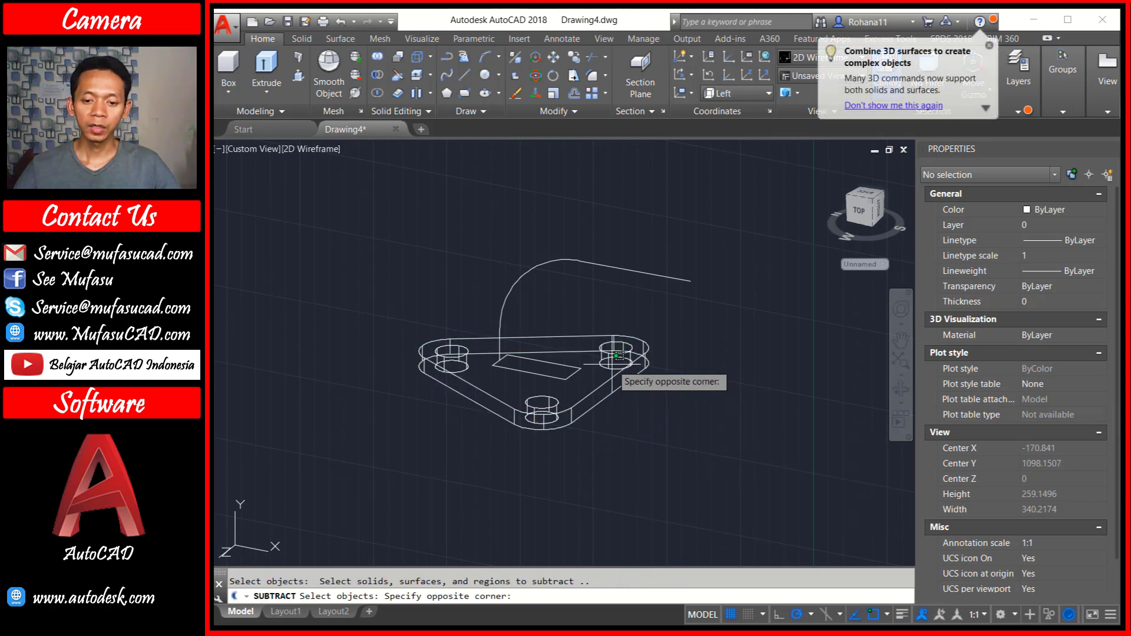
click(551, 402)
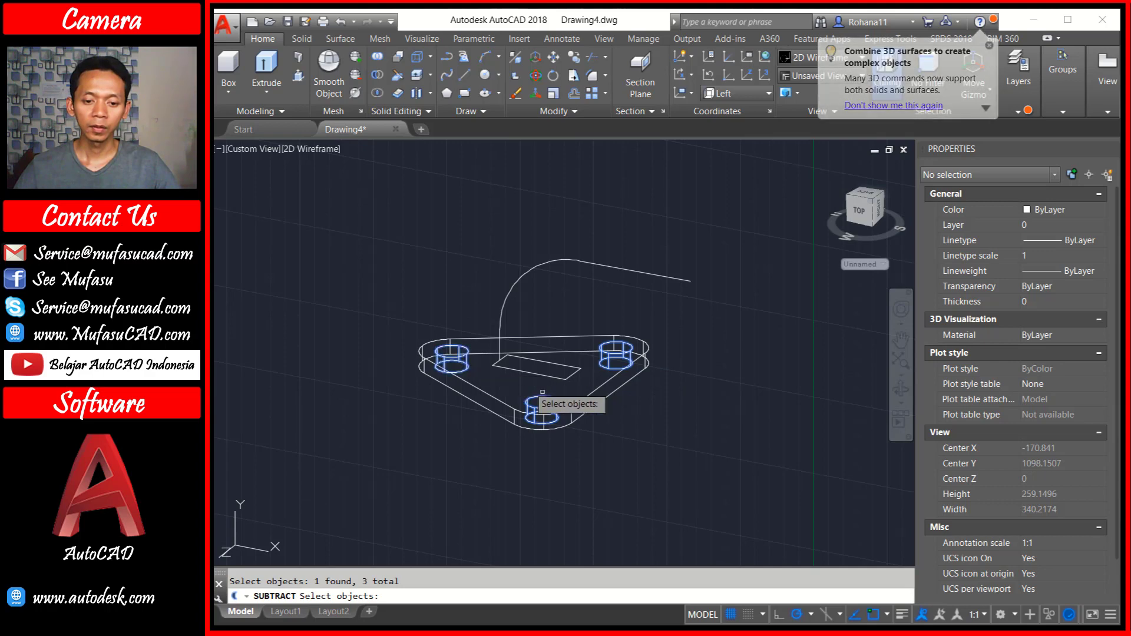
key(Return)
mouse_move(648, 419)
shift+middle_down()
mouse_move(725, 379)
mouse_move(647, 430)
shift+middle_up()
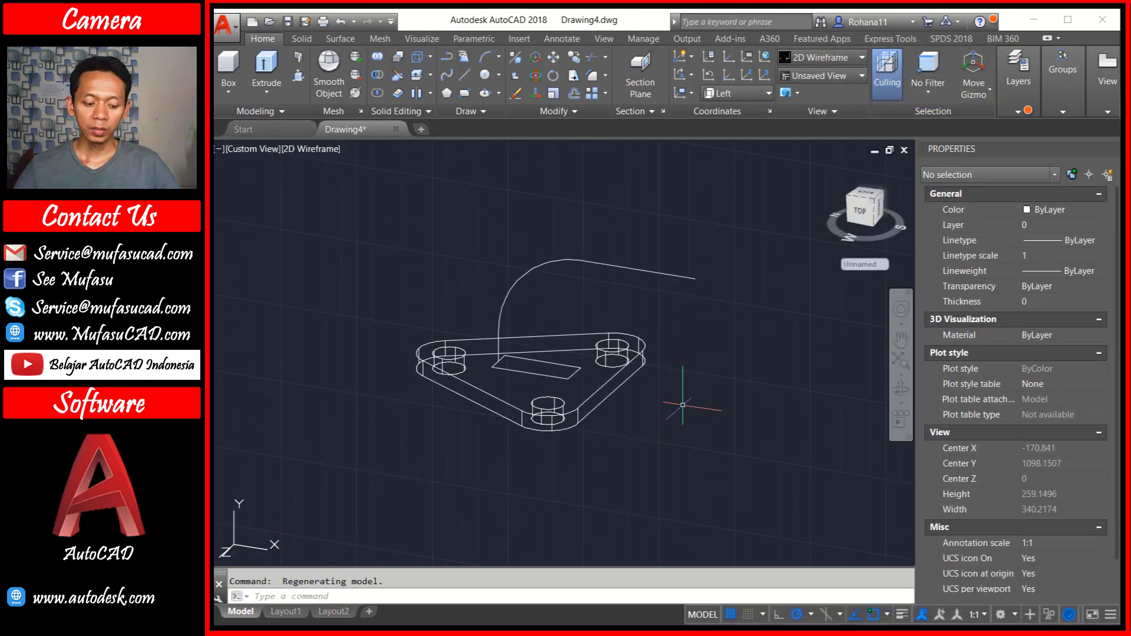
text(EXT)
Extrude the slot rectangle along the curved L-shaped path to form the bent arm
key(Return)
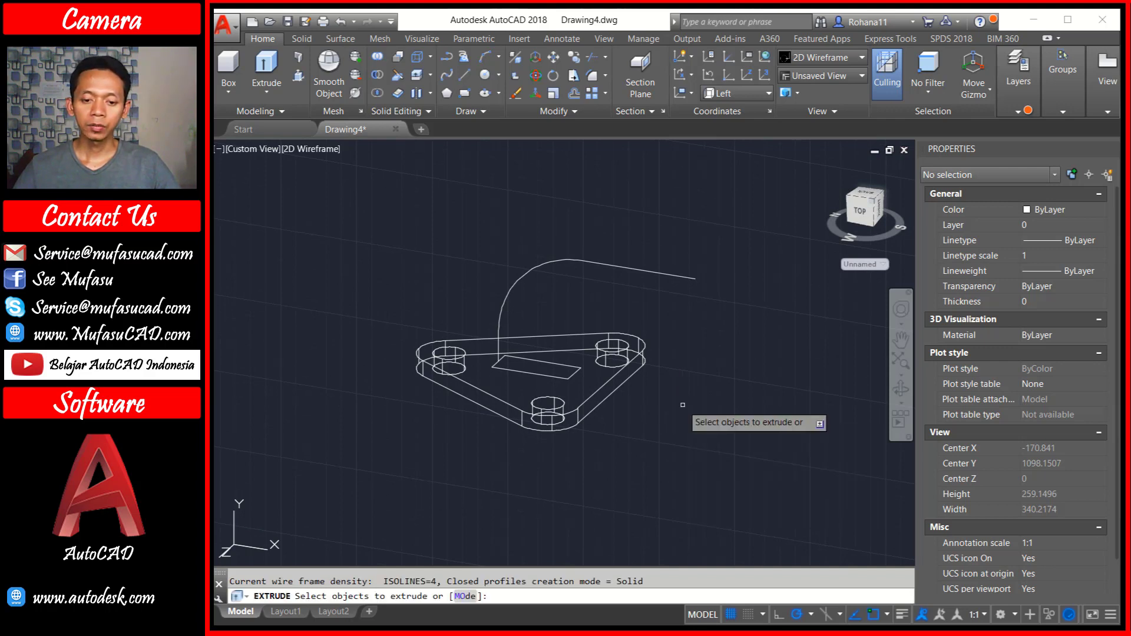
click(536, 372)
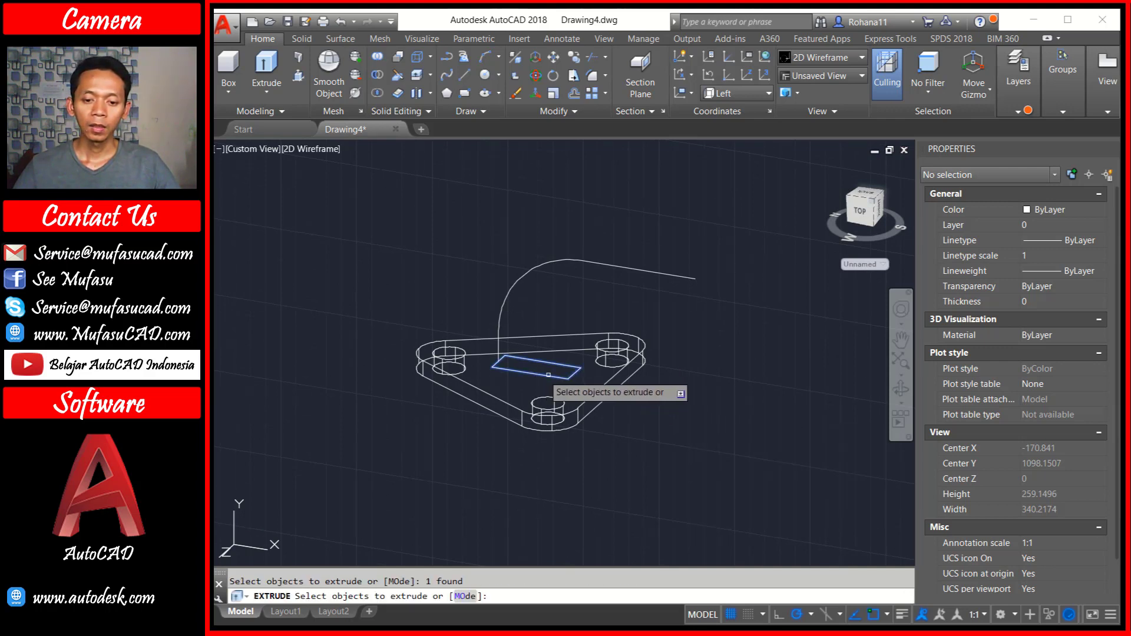
key(Return)
text(p)
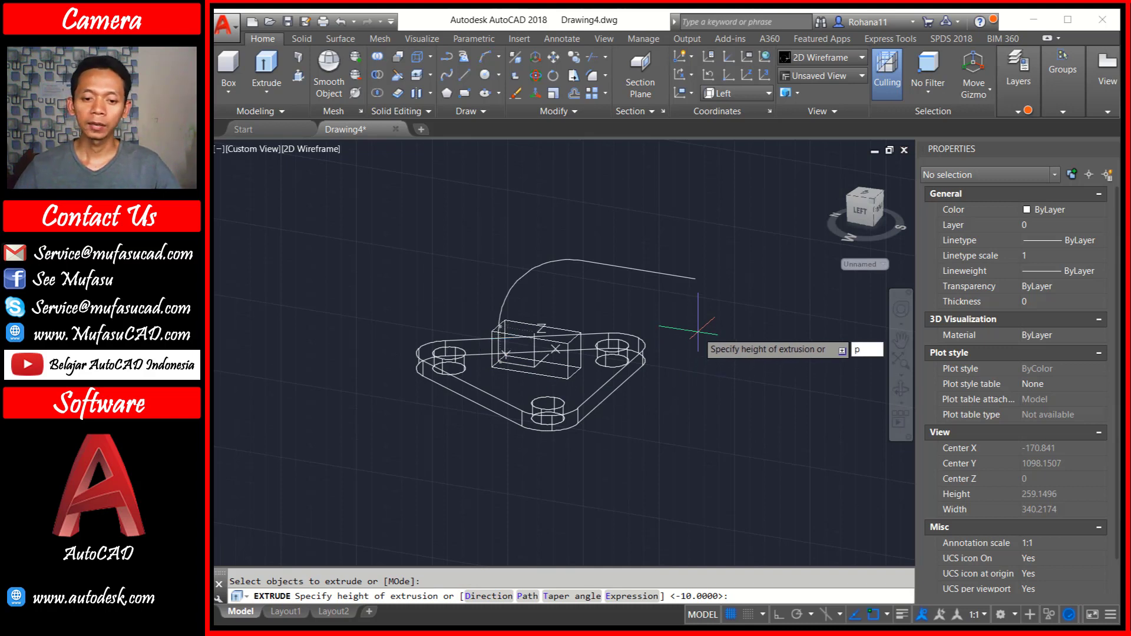
key(Return)
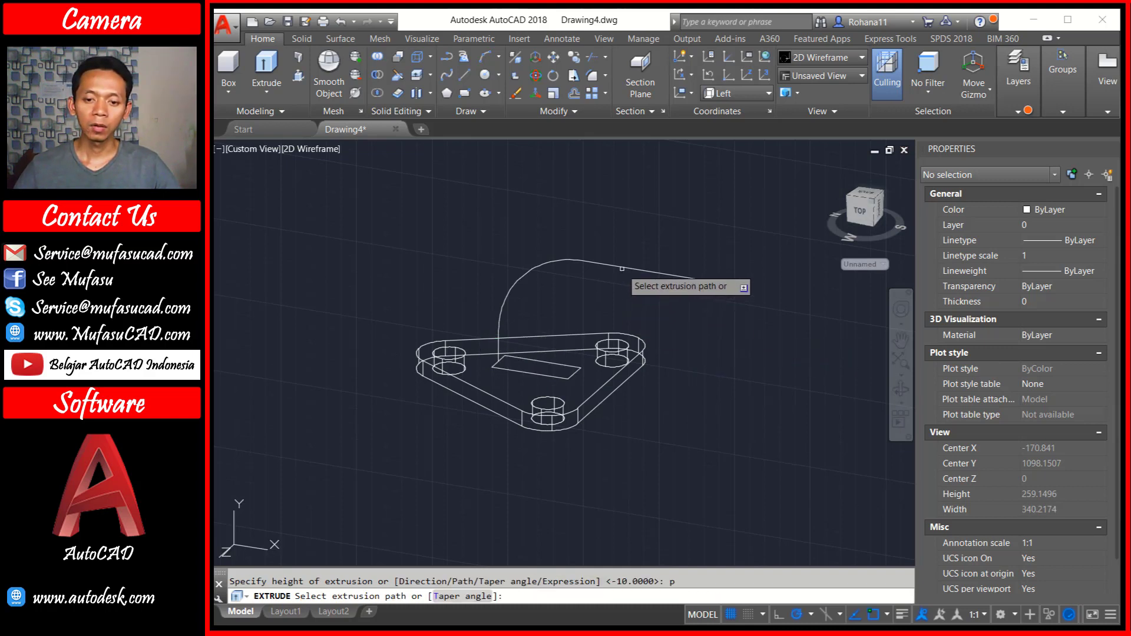
click(623, 267)
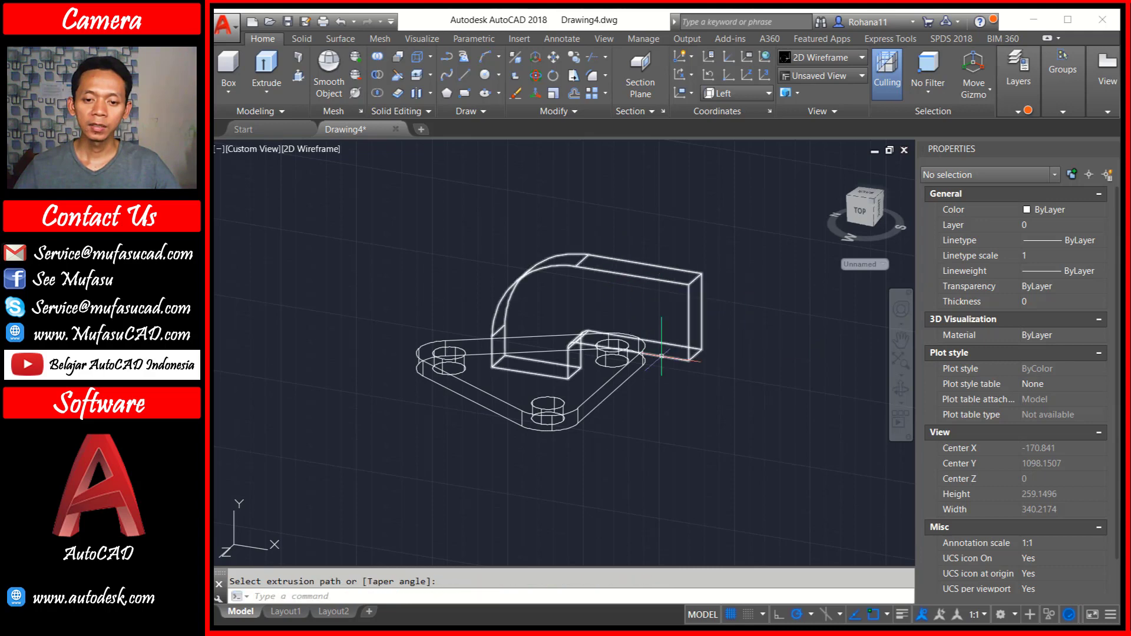
mouse_move(707, 359)
shift+middle_down()
mouse_move(631, 377)
mouse_move(648, 460)
shift+middle_up()
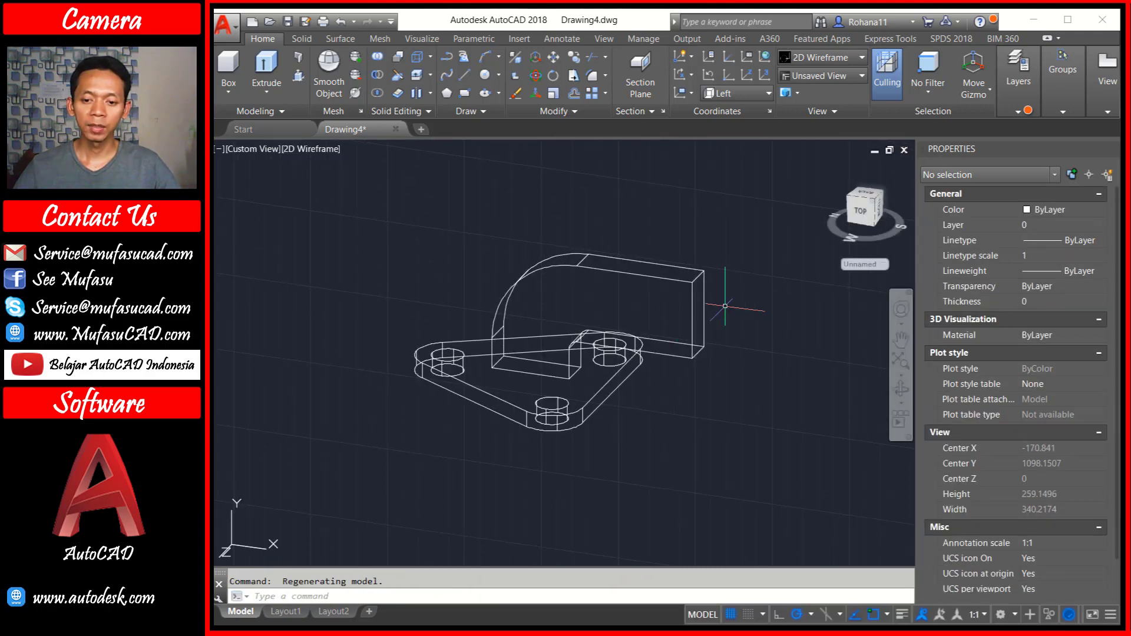
Switch the viewport to the Shades of Gray visual style and orbit the bracket
click(312, 151)
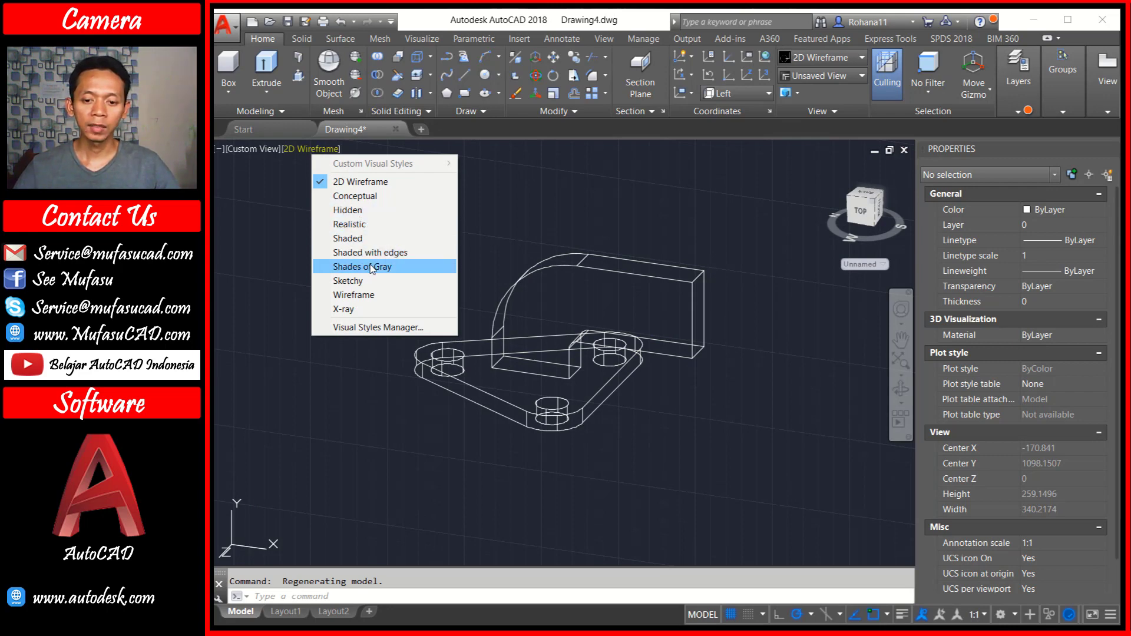
click(370, 266)
mouse_move(753, 292)
shift+middle_down()
mouse_move(601, 345)
mouse_move(719, 328)
mouse_move(715, 320)
mouse_move(702, 335)
mouse_move(545, 315)
shift+middle_up()
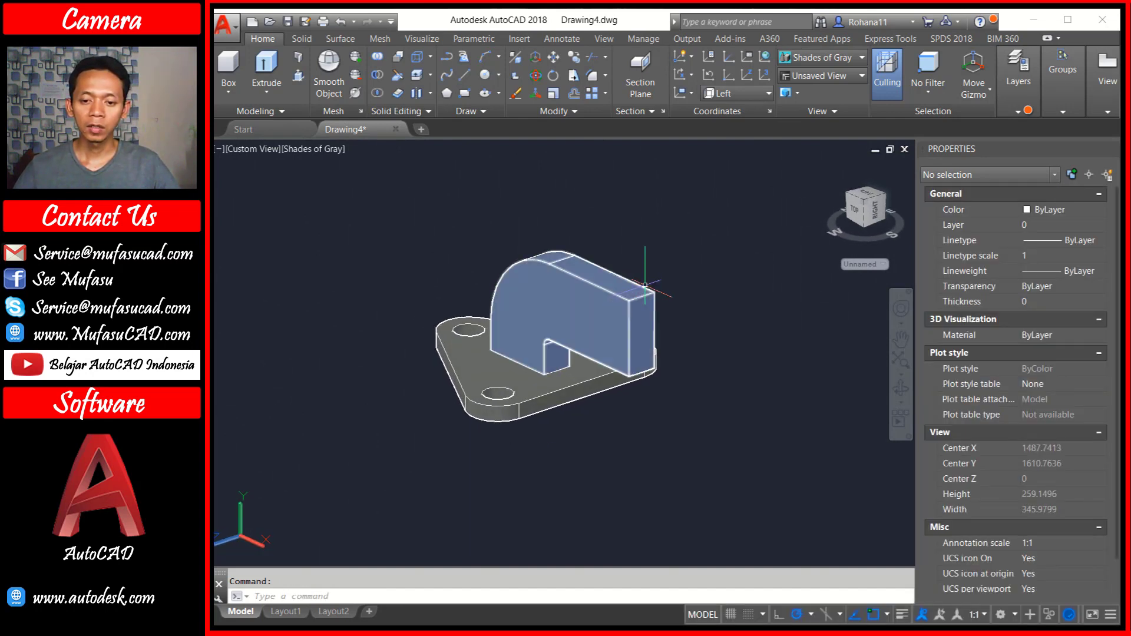
middle_drag(666, 289, 666, 301)
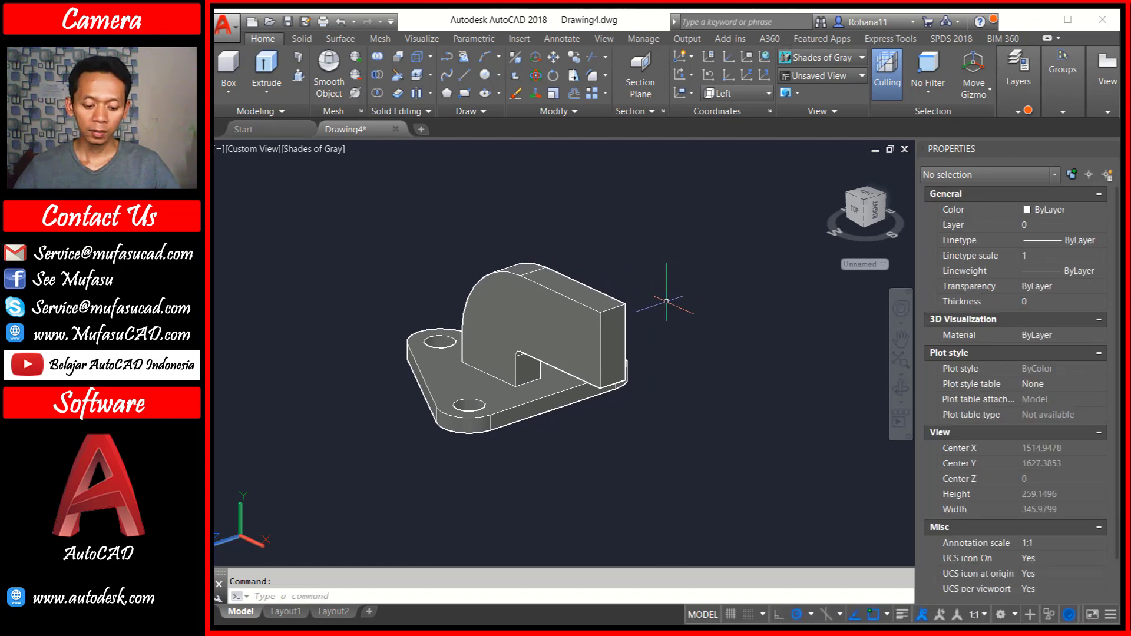
Offset the edges of the arm's end face by a distance of -10 with OFFSETEDGE
text(offse)
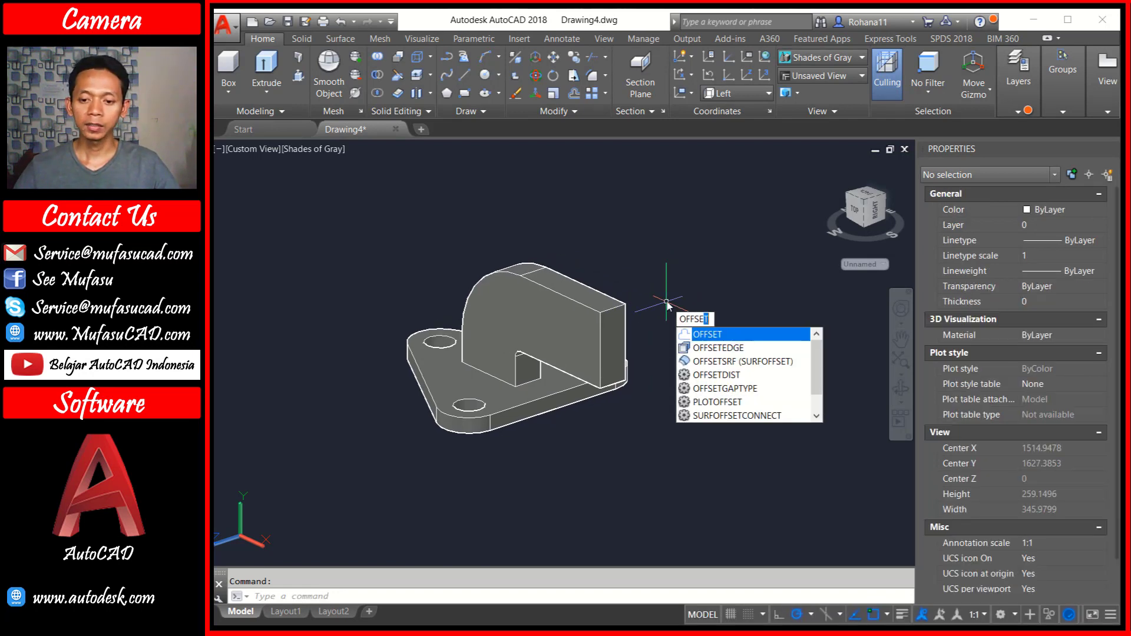
click(702, 347)
scroll(702, 352, up, 1)
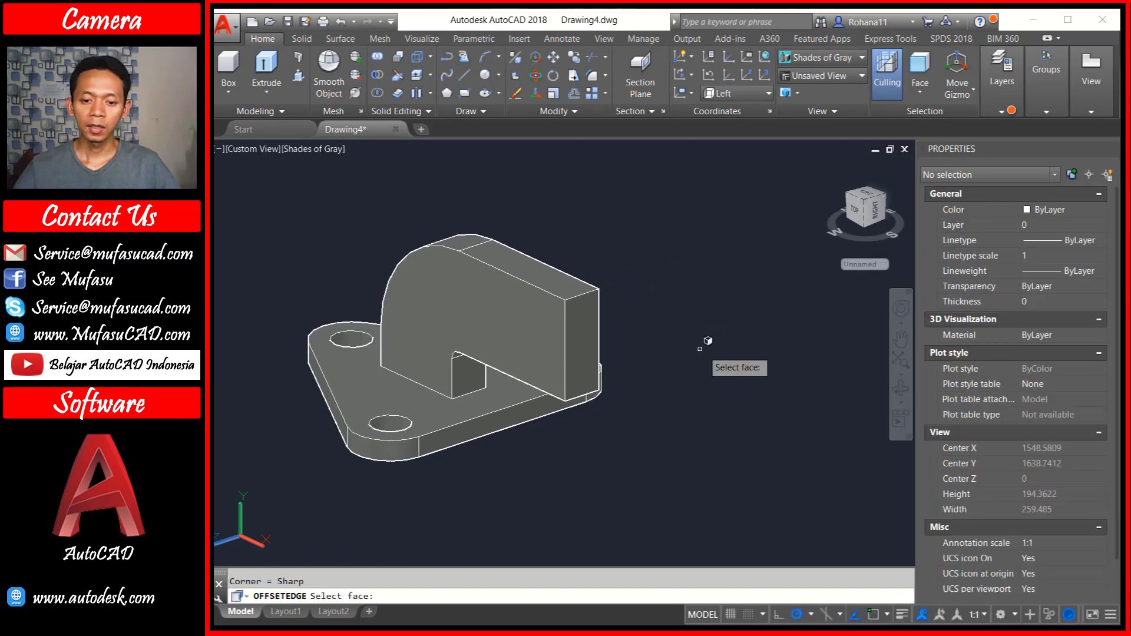
click(586, 337)
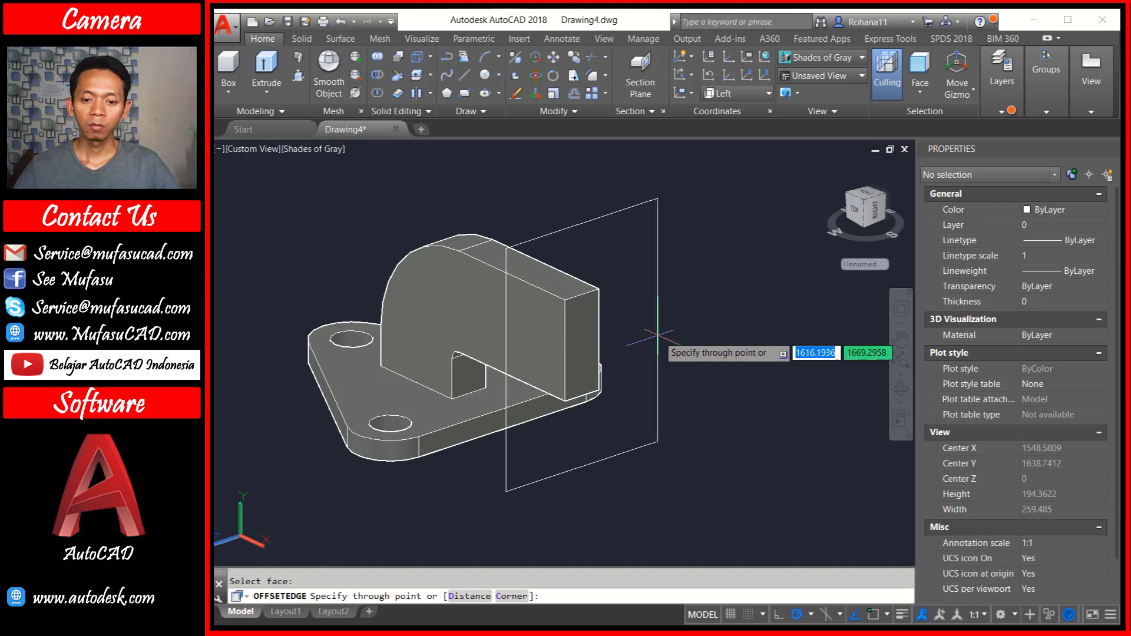
text(d)
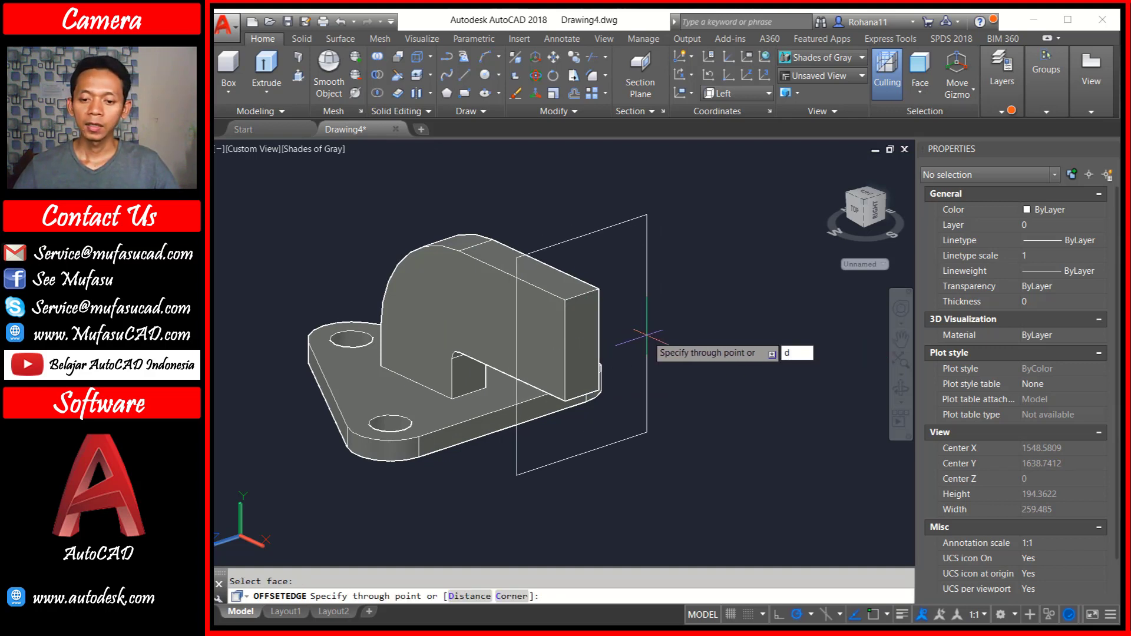
key(Return)
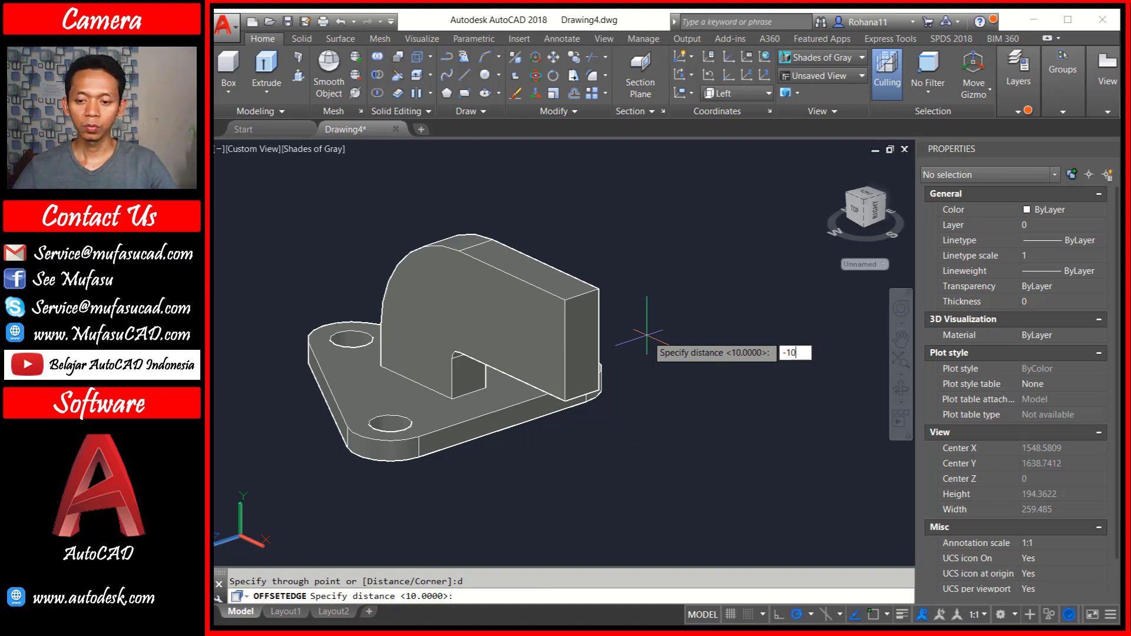
key(Return)
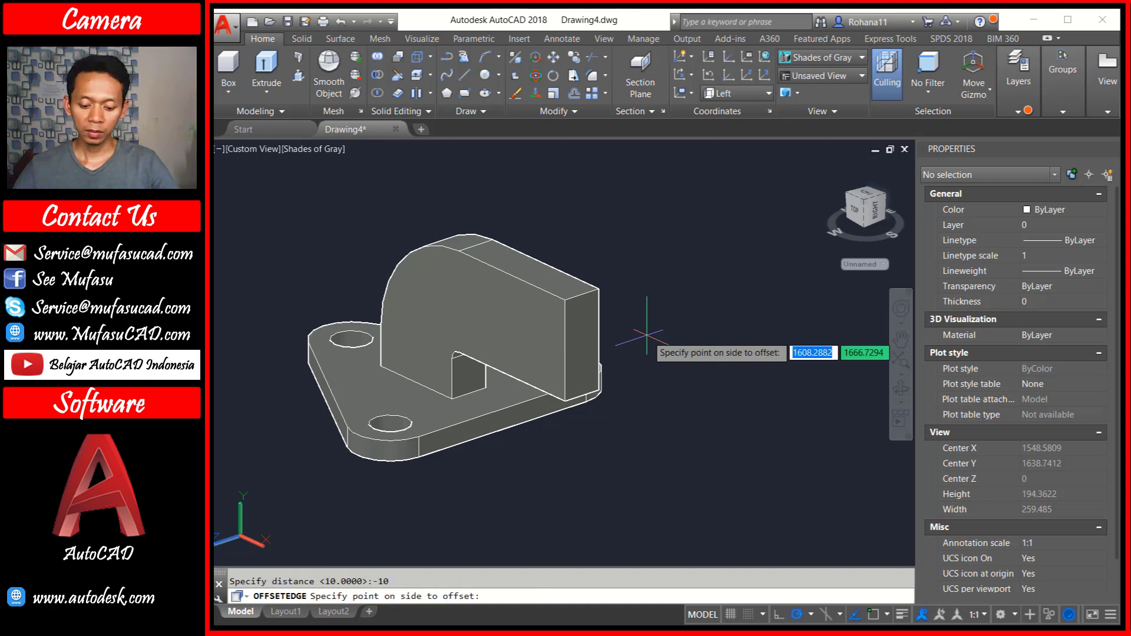
click(646, 334)
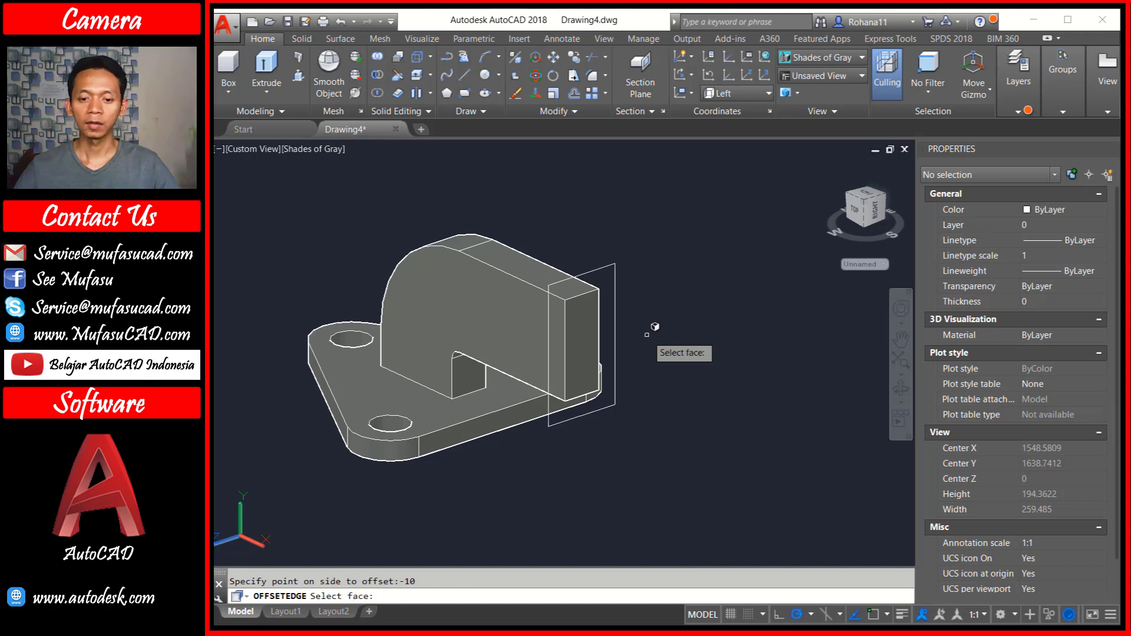
key(Return)
mouse_move(626, 341)
shift+middle_down()
mouse_move(658, 308)
mouse_move(646, 305)
shift+middle_up()
Extrude the offset rectangle 100 units into a block at the arm's end
text(ext)
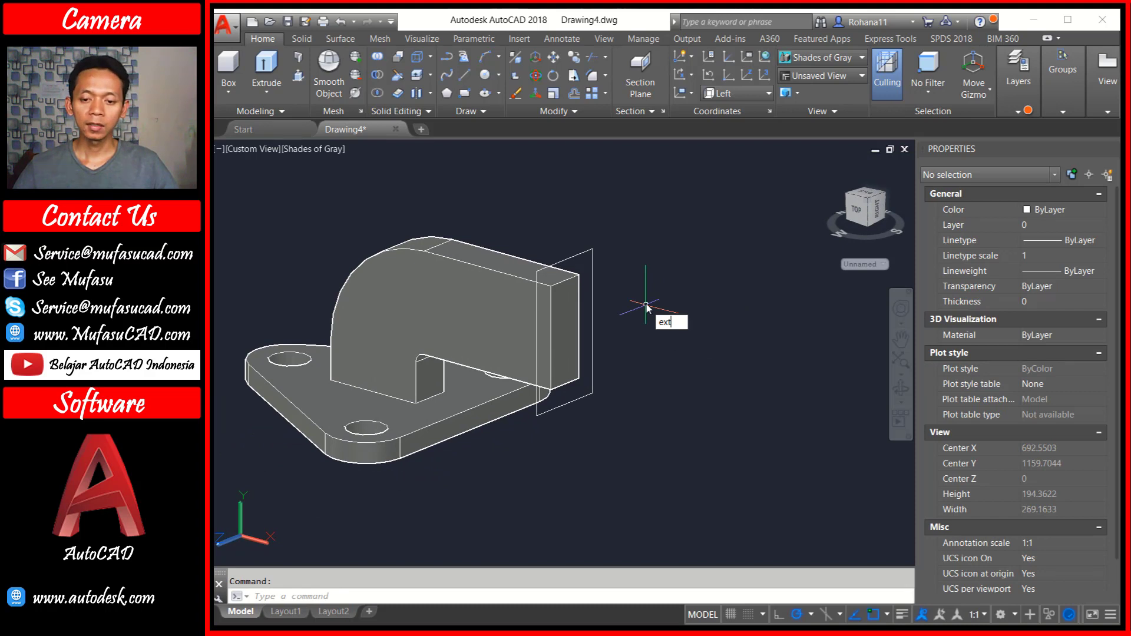
key(Return)
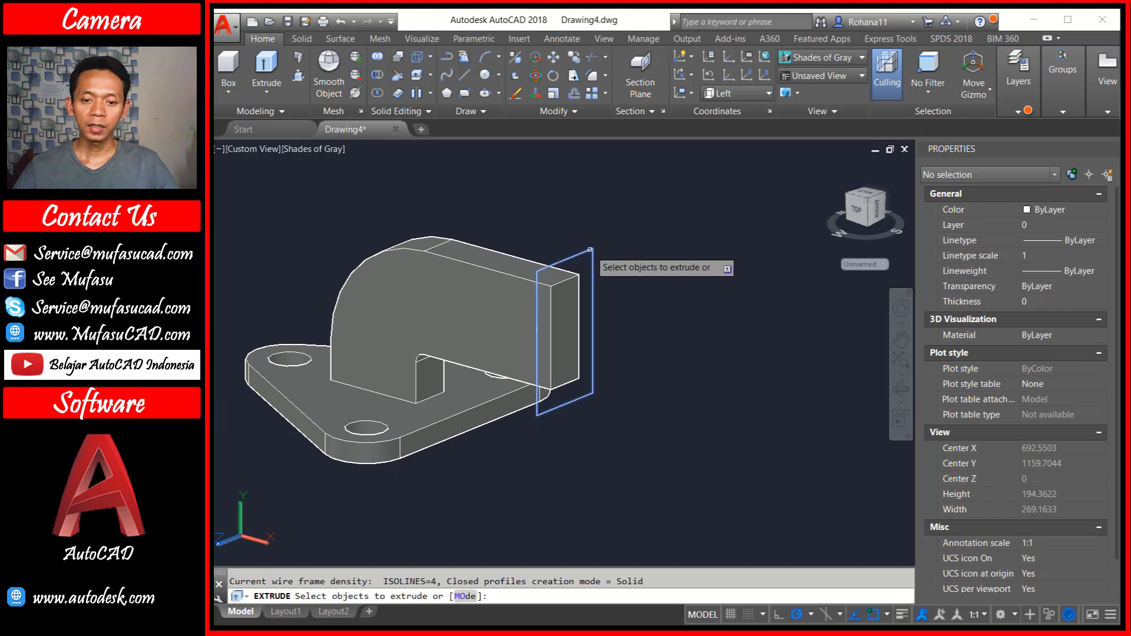
click(592, 253)
key(Return)
text(100)
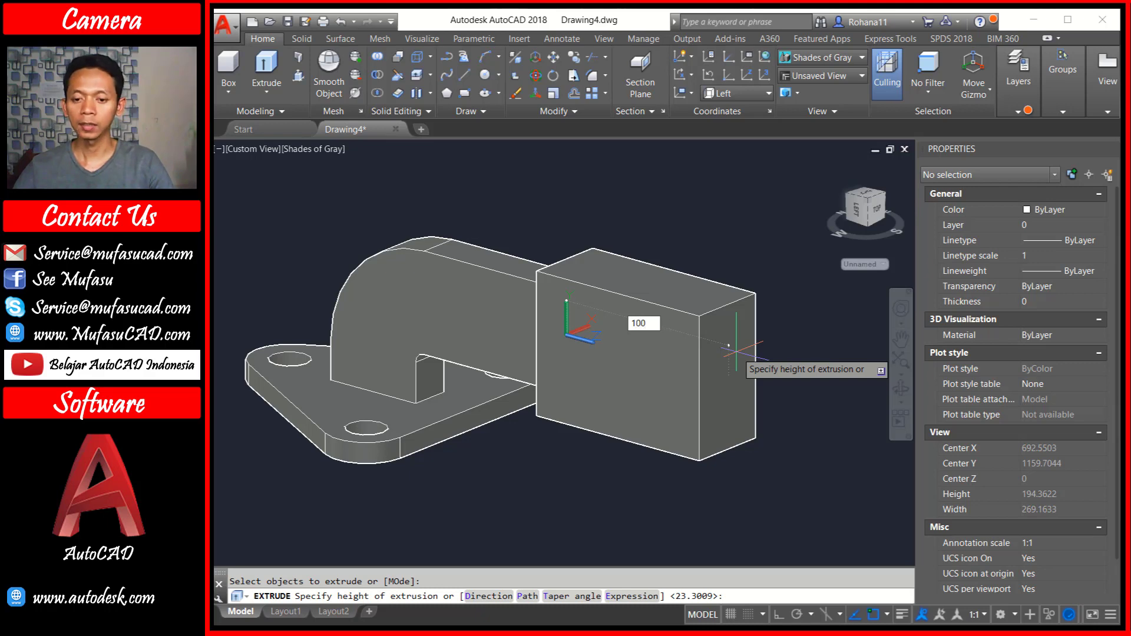
key(Return)
scroll(708, 347, down, 2)
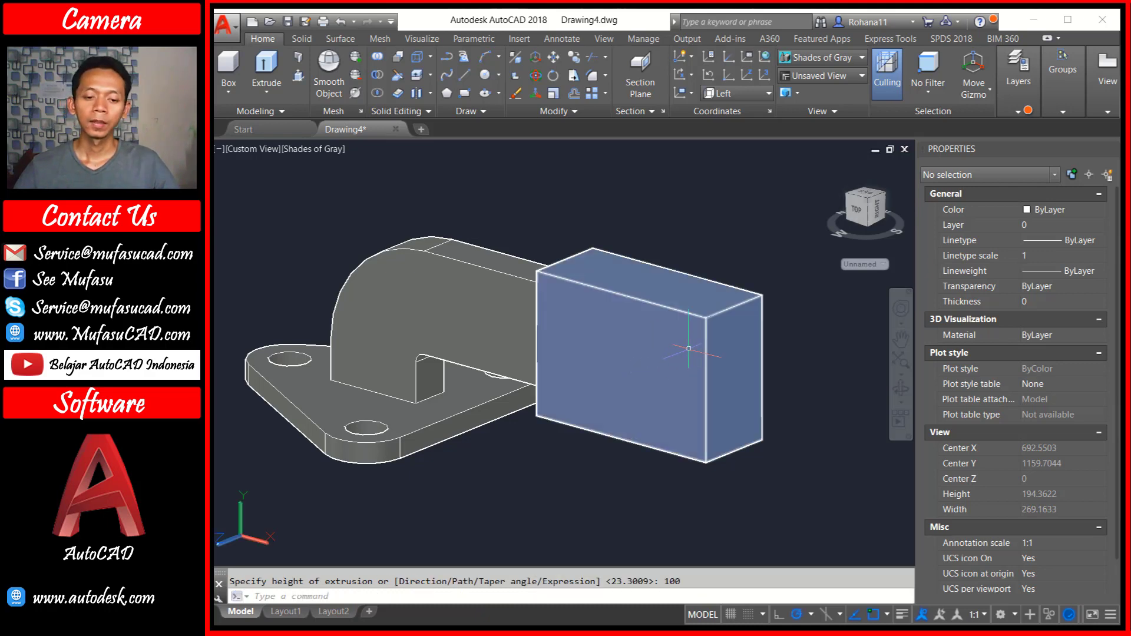
shift+middle_drag(560, 338, 689, 391)
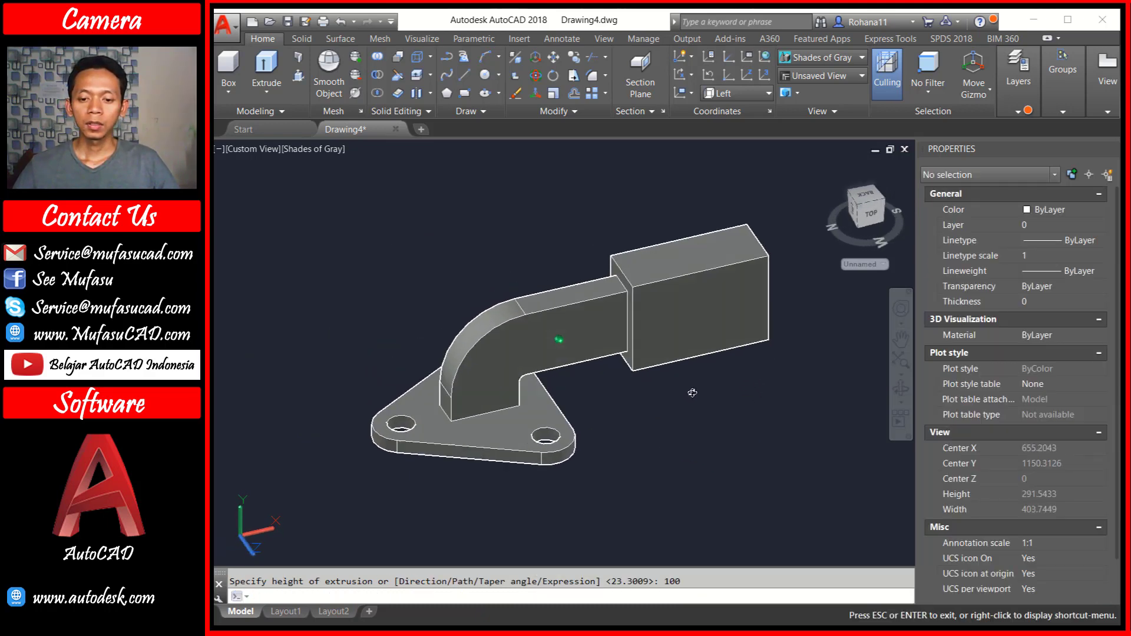
scroll(629, 399, up, 2)
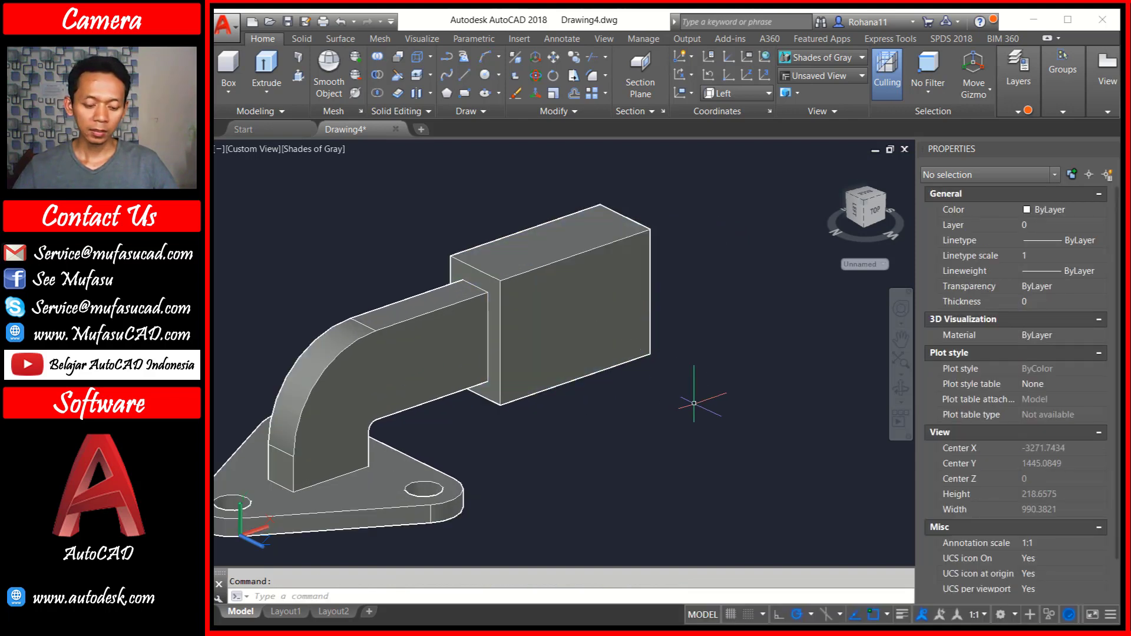
text(c)
Draw a radius-25 circle centred midway between two edge midpoints of the end face
key(Return)
text(m2p)
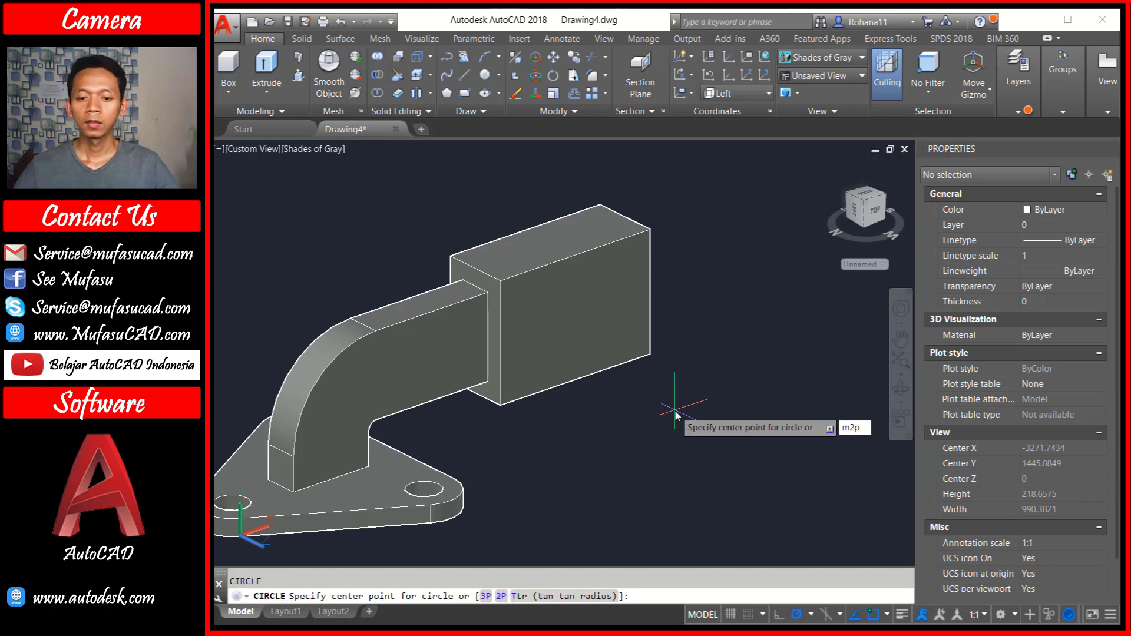
key(Return)
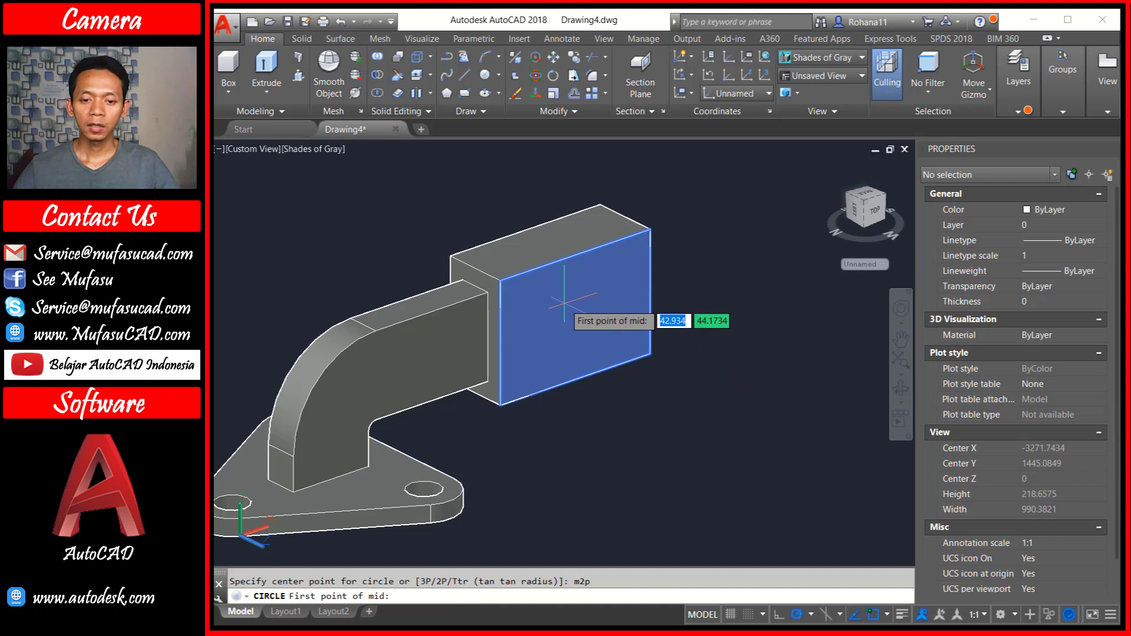
click(575, 256)
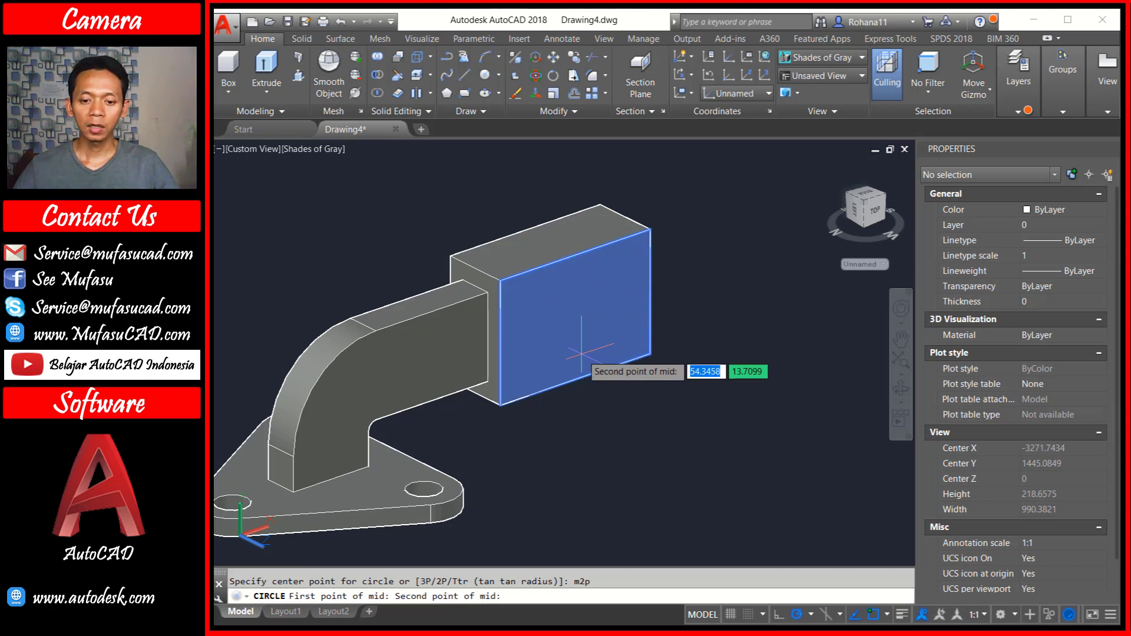
click(576, 379)
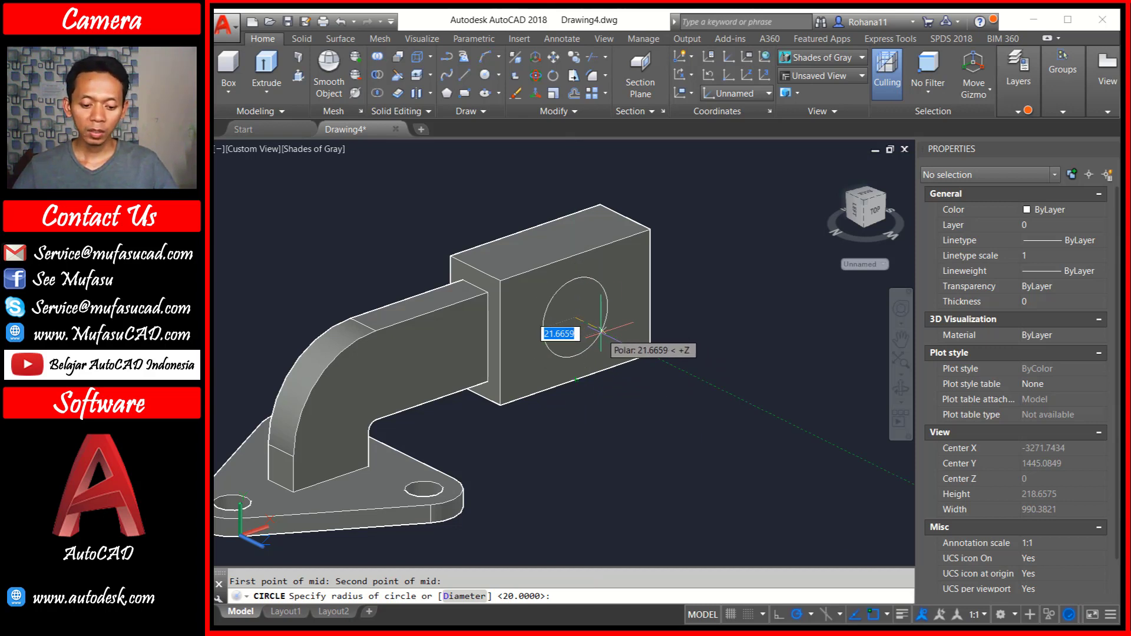
text(25)
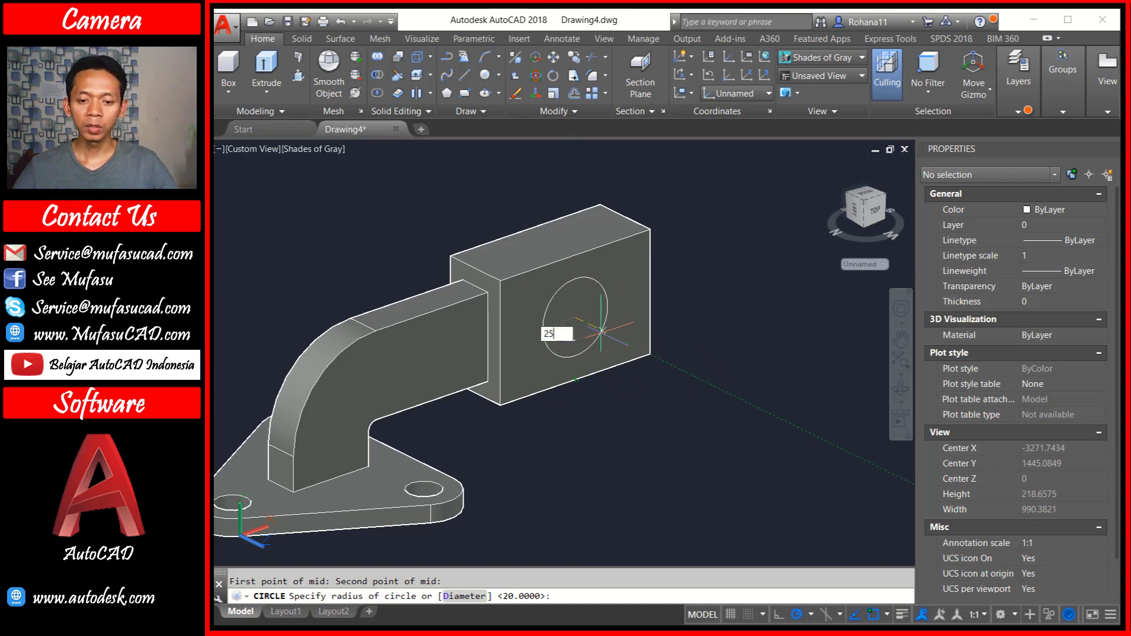
key(Return)
key(Return)
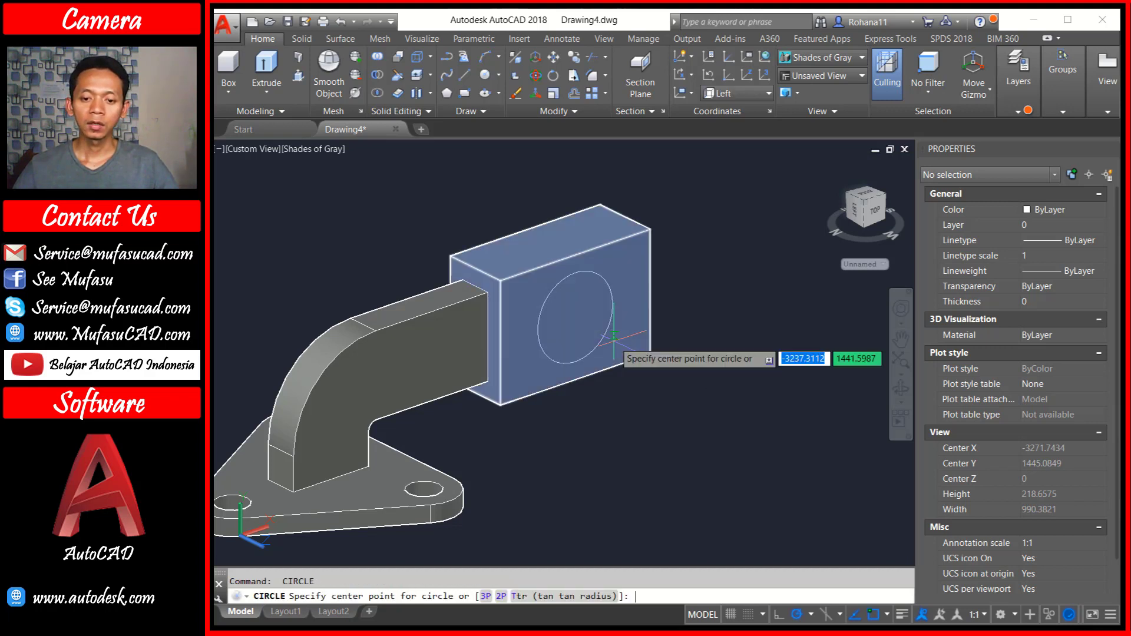
Add a concentric radius-30 circle snapped to the first circle's centre
shift+right_click(626, 297)
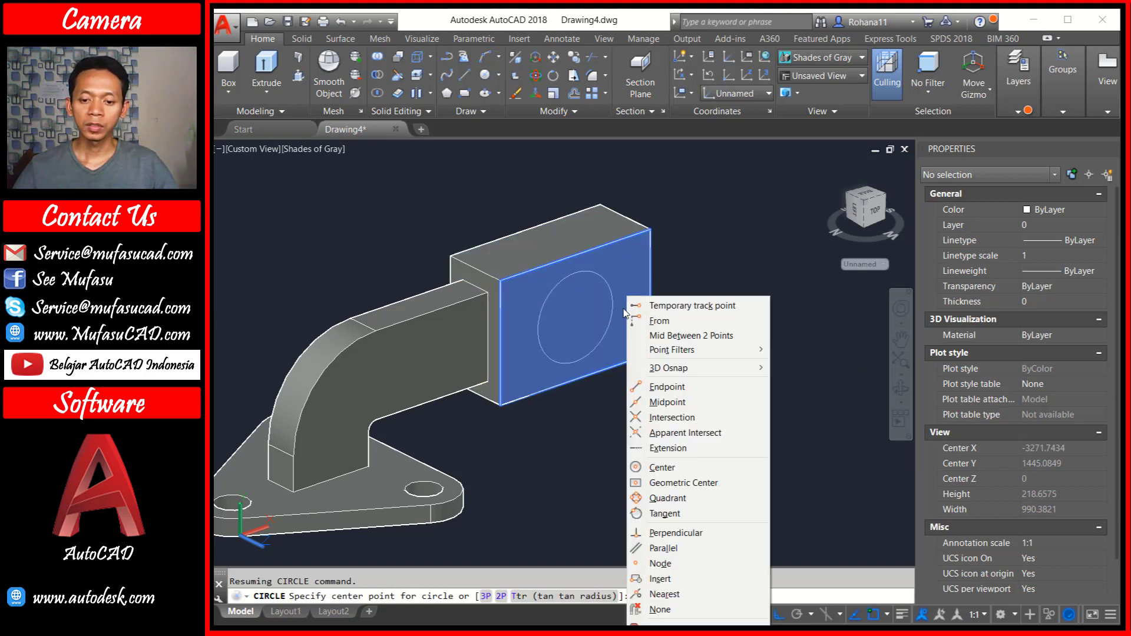
click(662, 467)
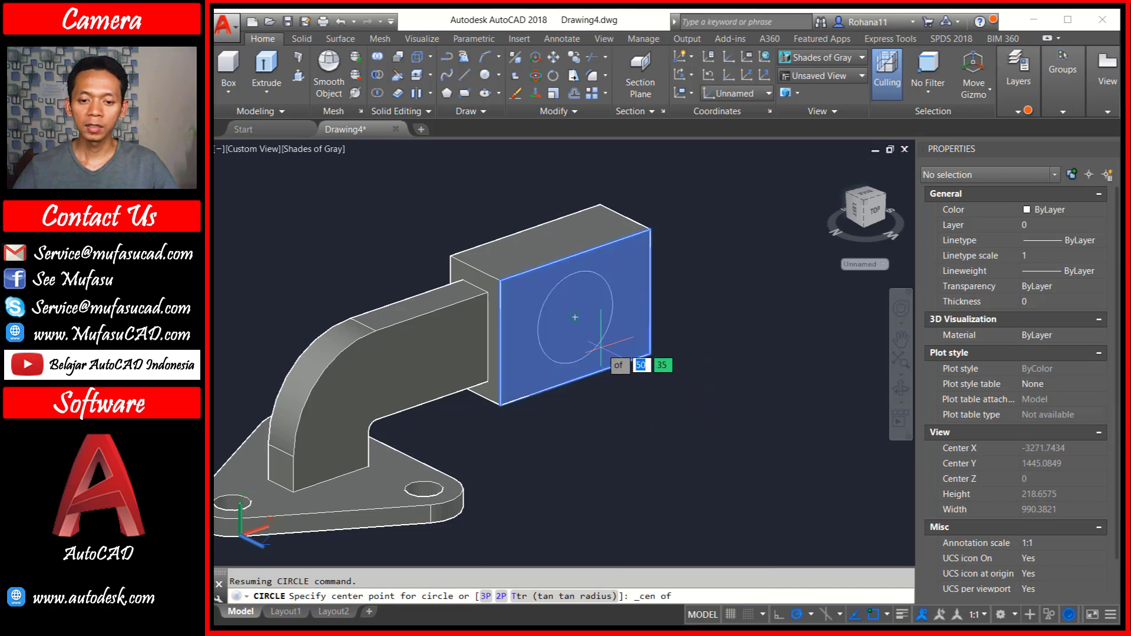
click(600, 345)
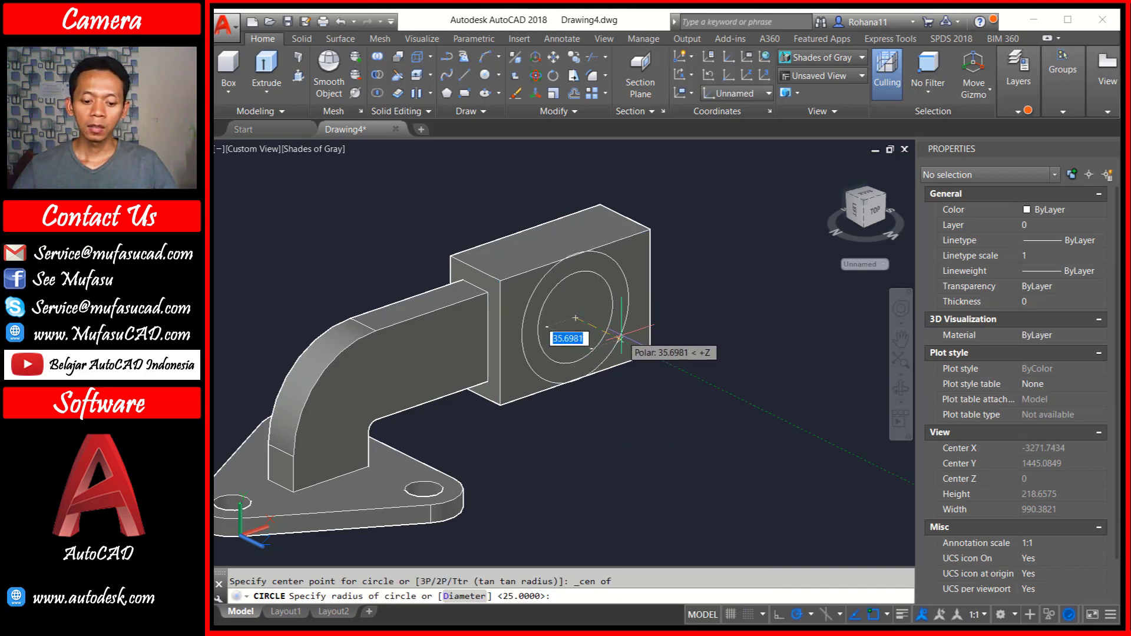
text(30)
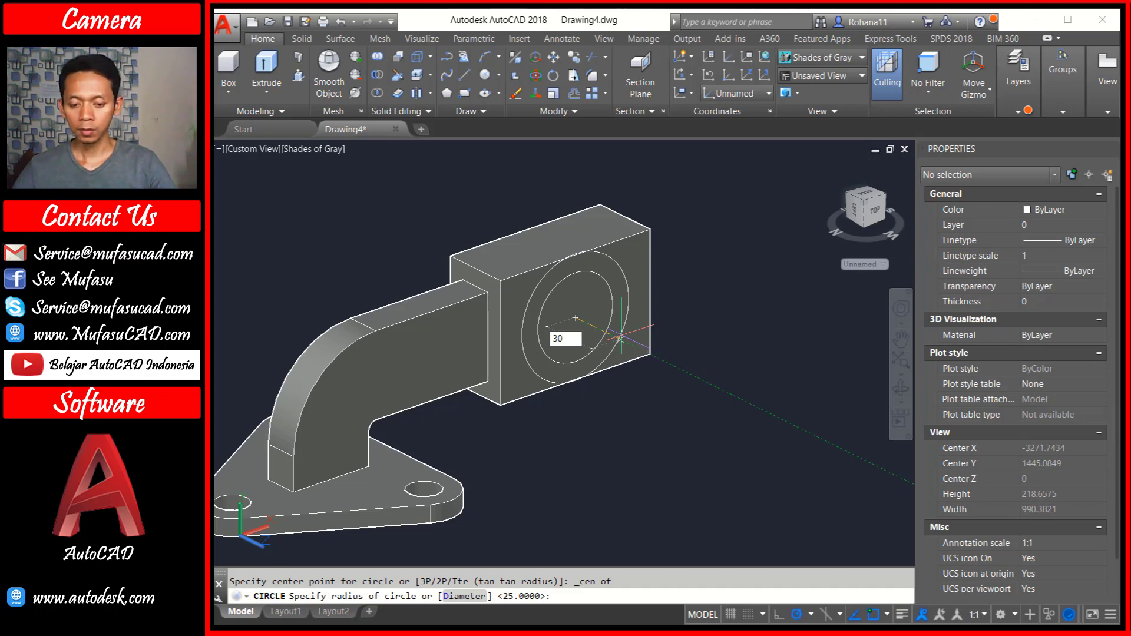
key(Return)
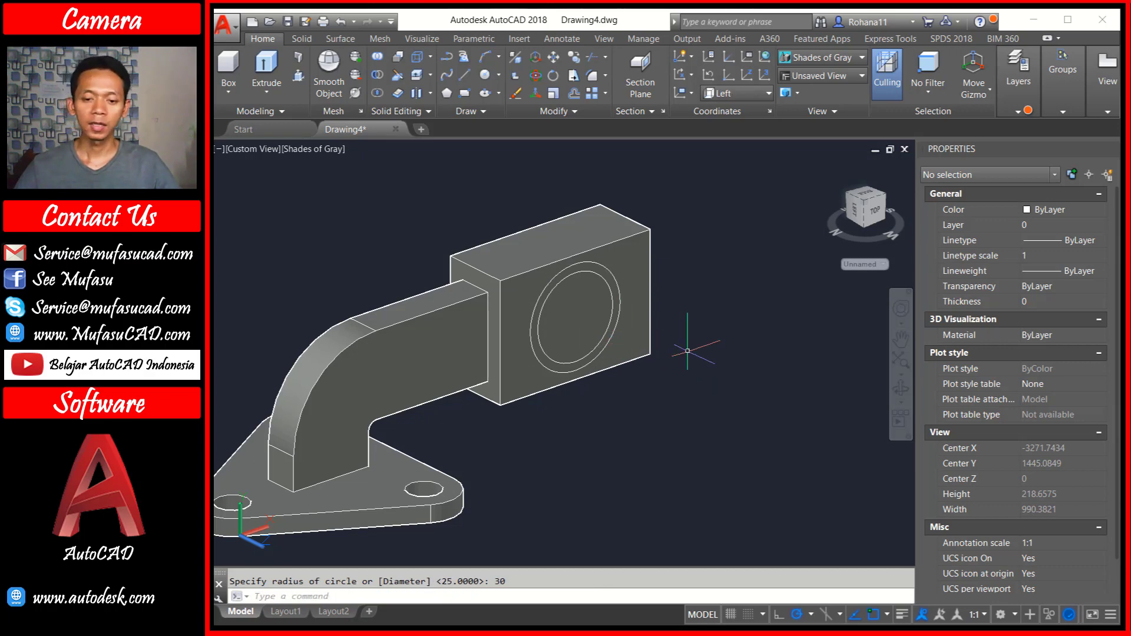
mouse_move(519, 331)
shift+middle_down()
mouse_move(556, 320)
mouse_move(489, 278)
shift+middle_up()
Return to wireframe and extrude the circle inside the block's hole 10 units high
click(316, 149)
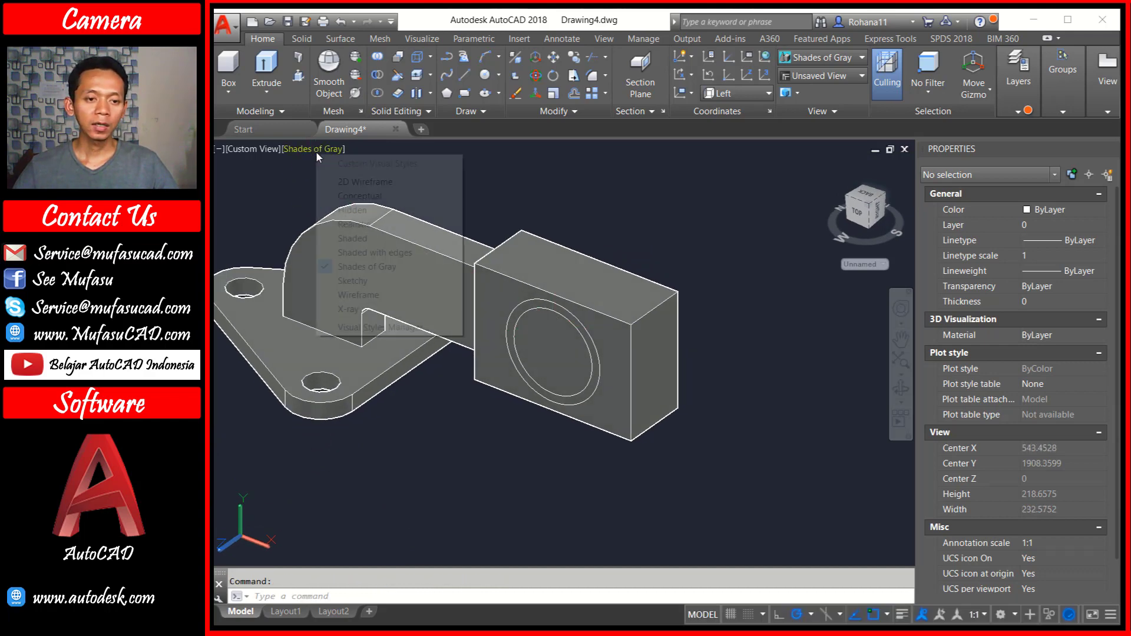
click(370, 184)
text(ext)
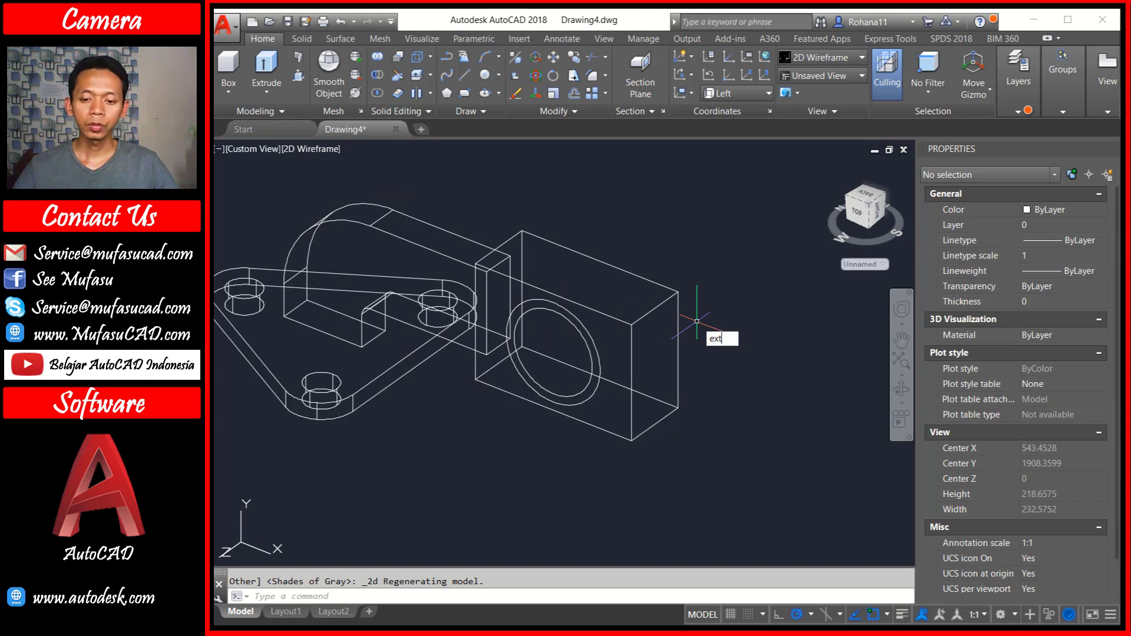
key(Return)
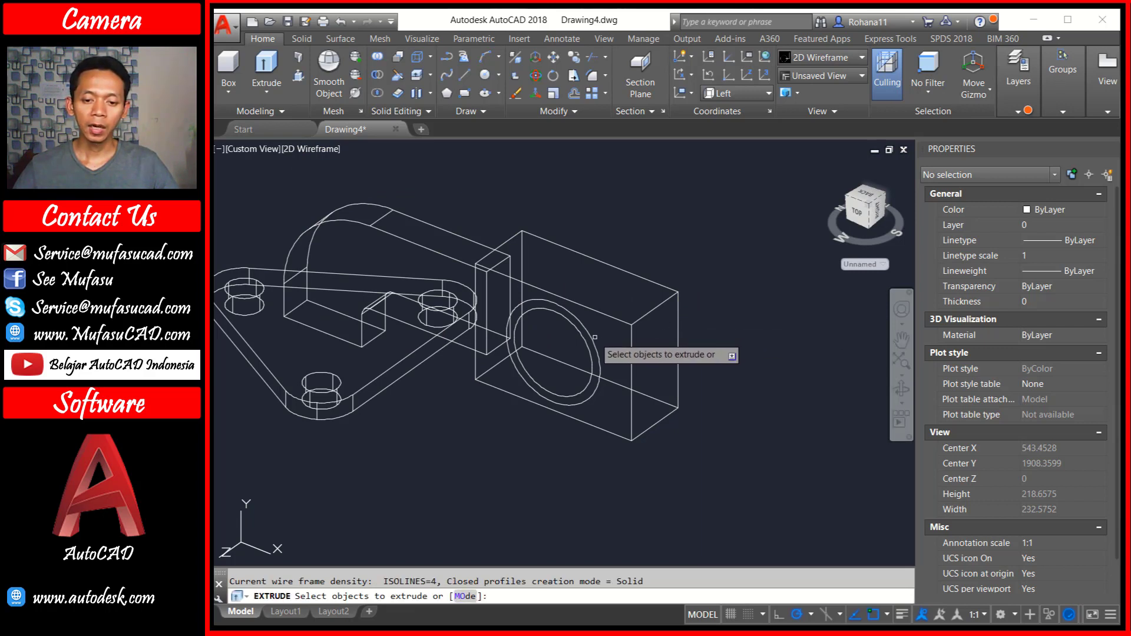
click(593, 337)
key(Return)
text(10)
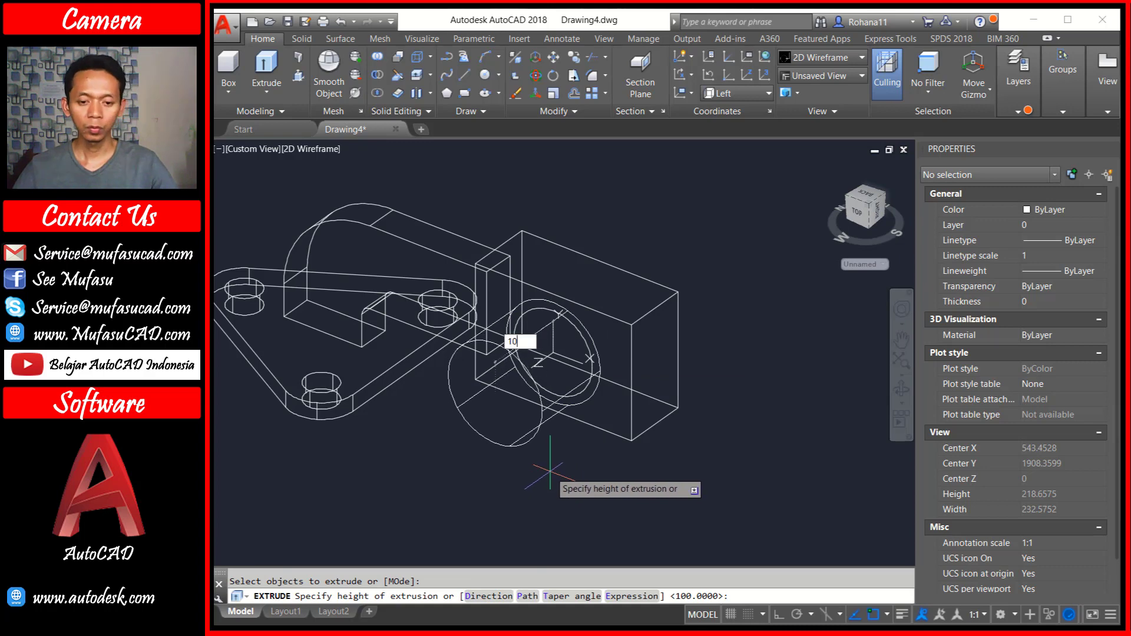
text(0)
key(Return)
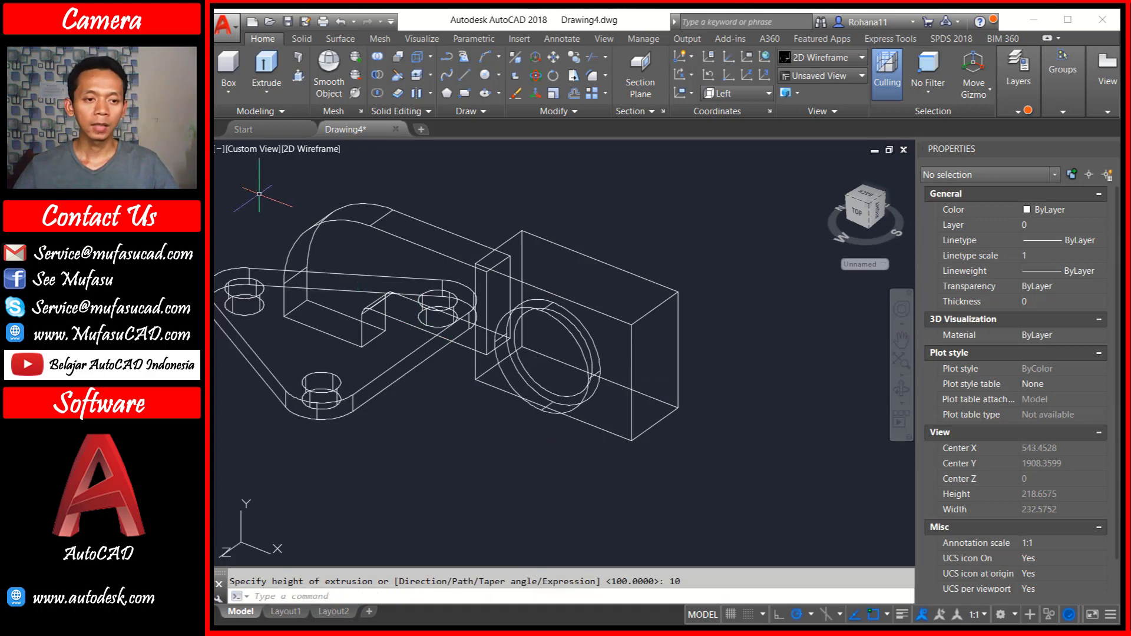
click(253, 151)
From the Top view, mirror the block's left-side rectangles across its vertical centre line, keeping originals
click(274, 182)
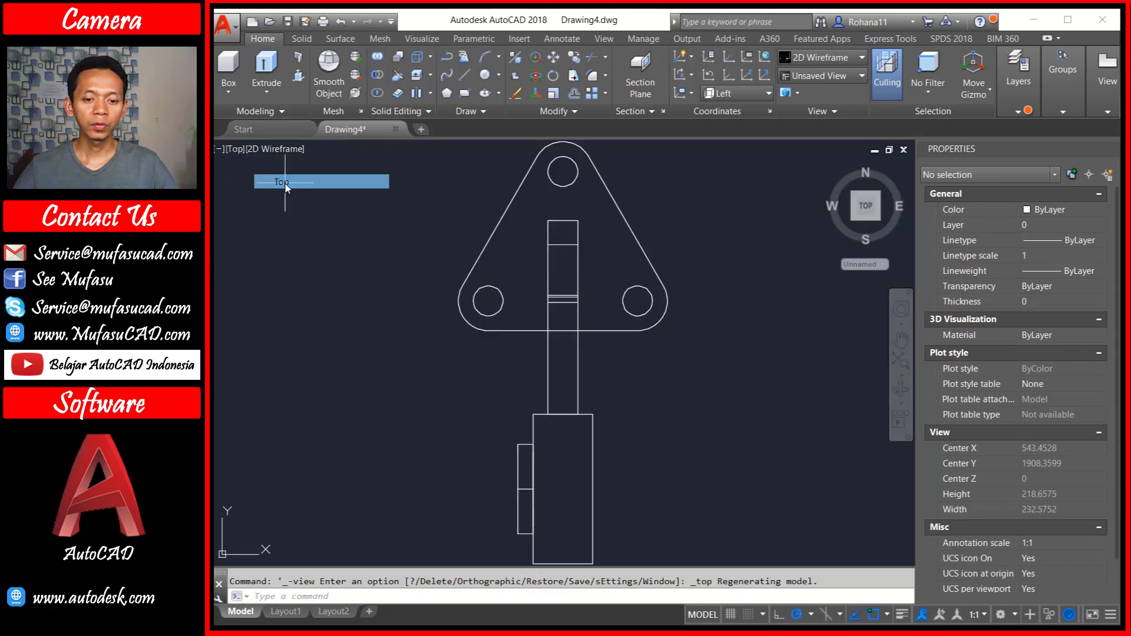
middle_drag(564, 525, 528, 370)
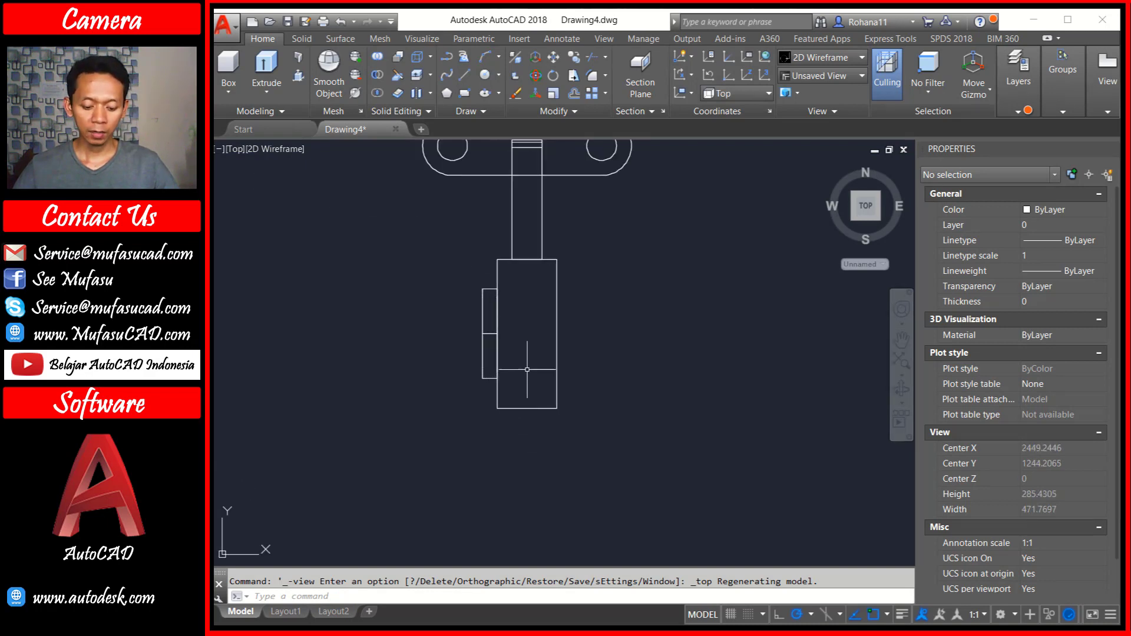
text(mi)
key(Return)
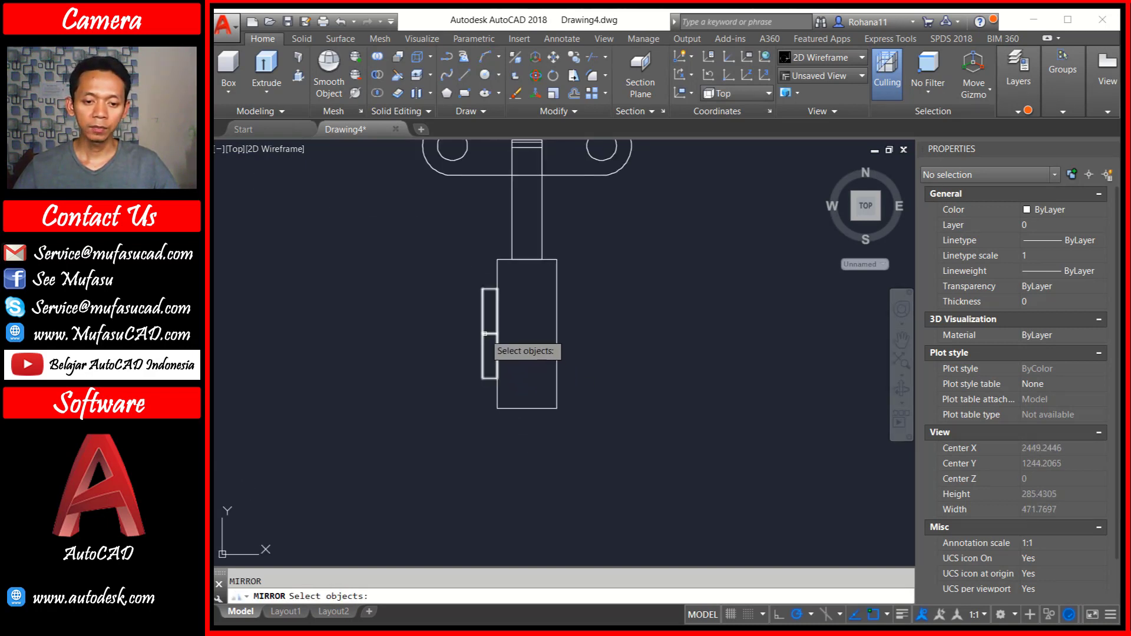
click(483, 342)
key(Return)
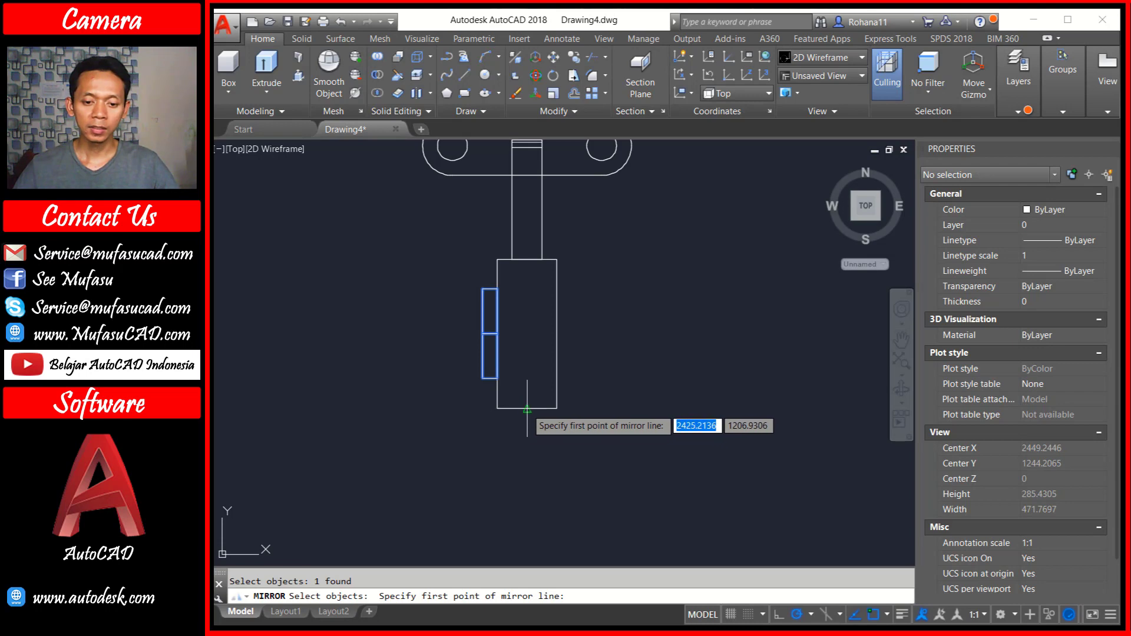
click(527, 408)
click(528, 430)
key(Return)
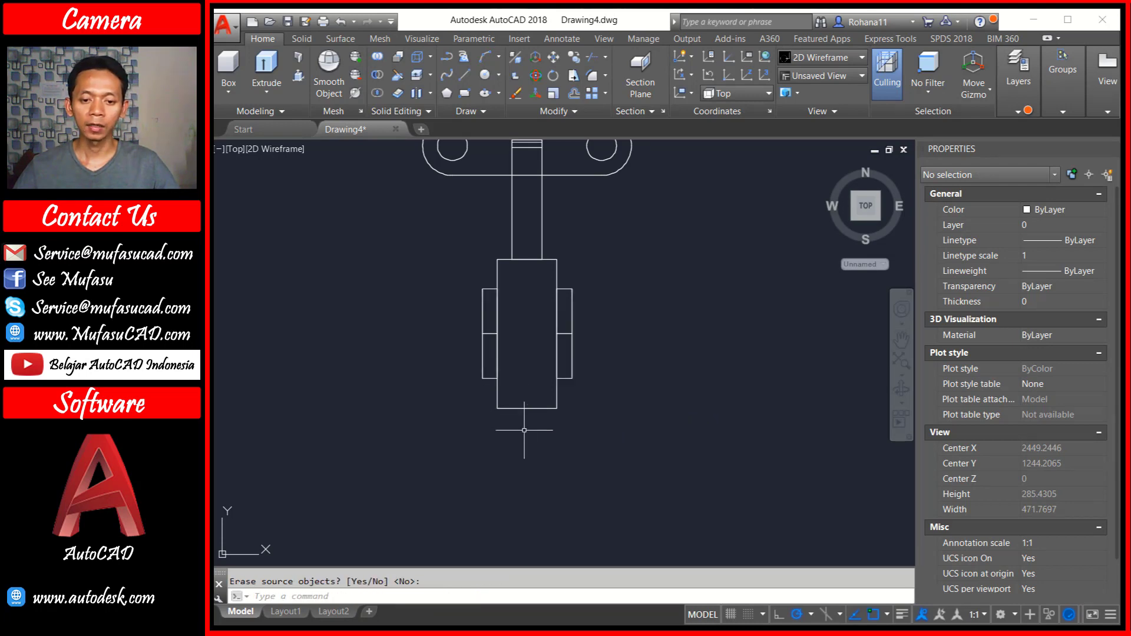
mouse_move(518, 328)
shift+middle_down()
mouse_move(517, 281)
mouse_move(584, 290)
shift+middle_up()
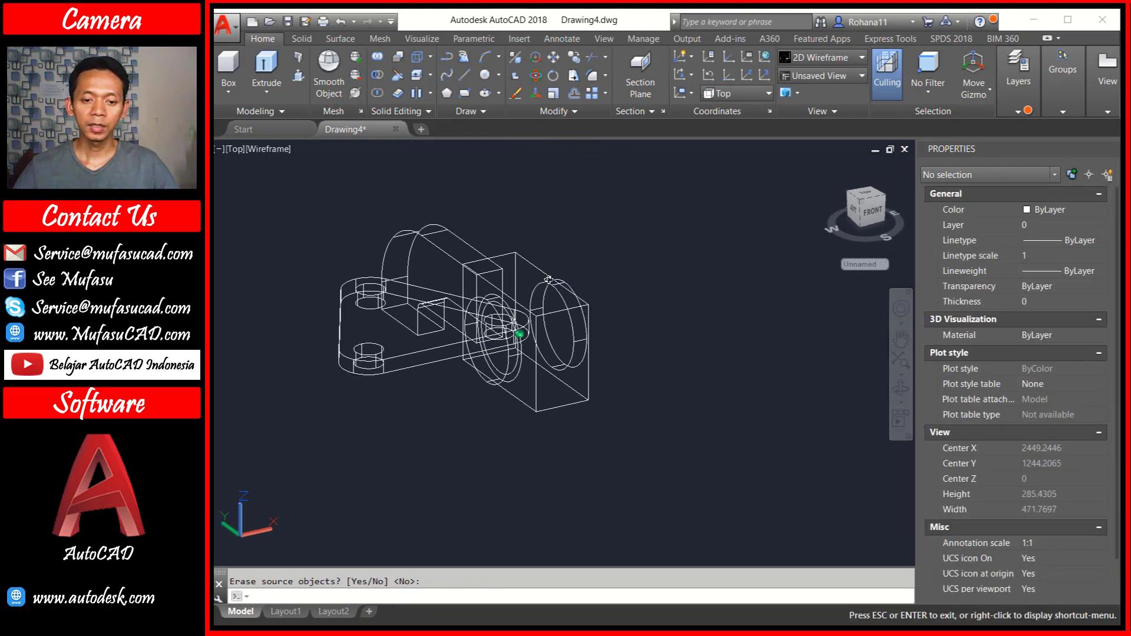
Extrude the ring circle into a long cylinder
key(Return)
text(ext)
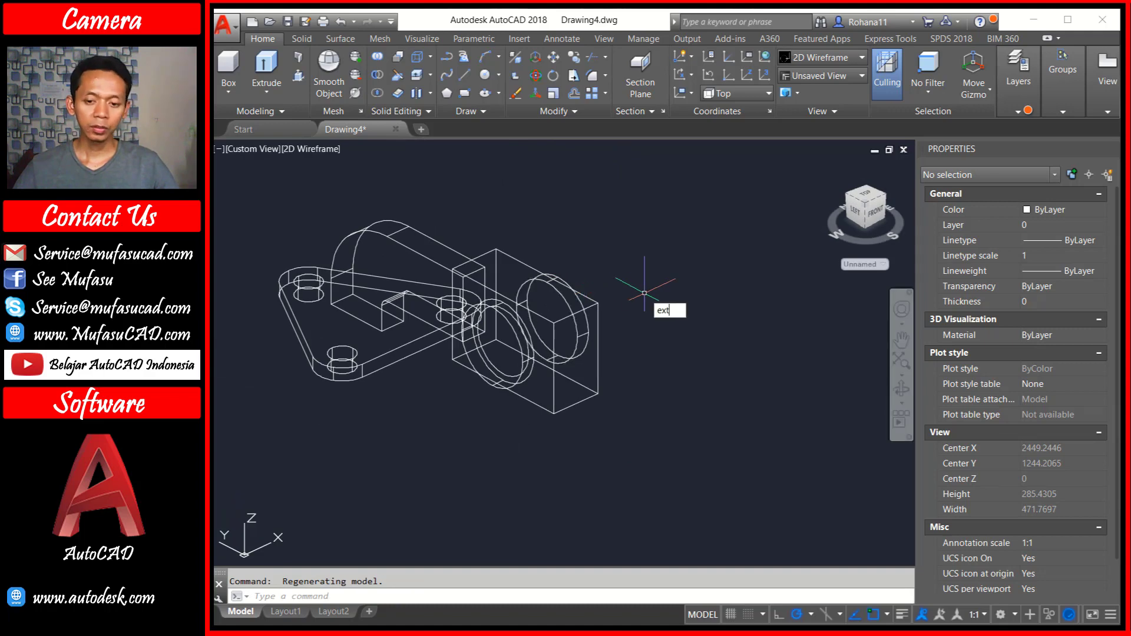
key(Return)
scroll(487, 415, up, 2)
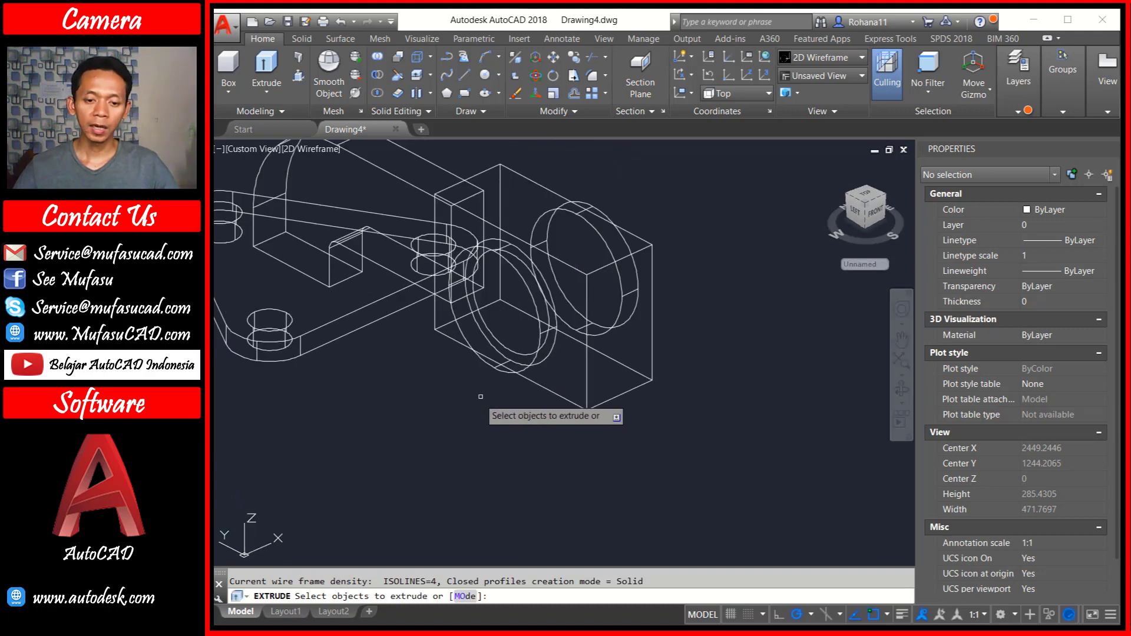
click(506, 347)
scroll(518, 377, down, 3)
key(Return)
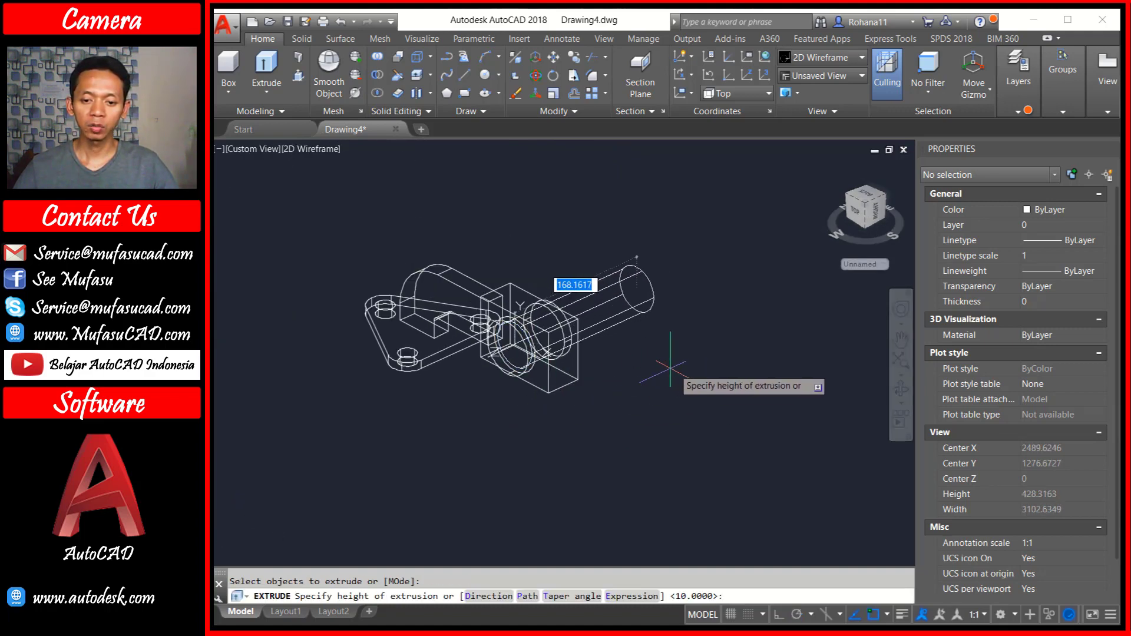
click(681, 364)
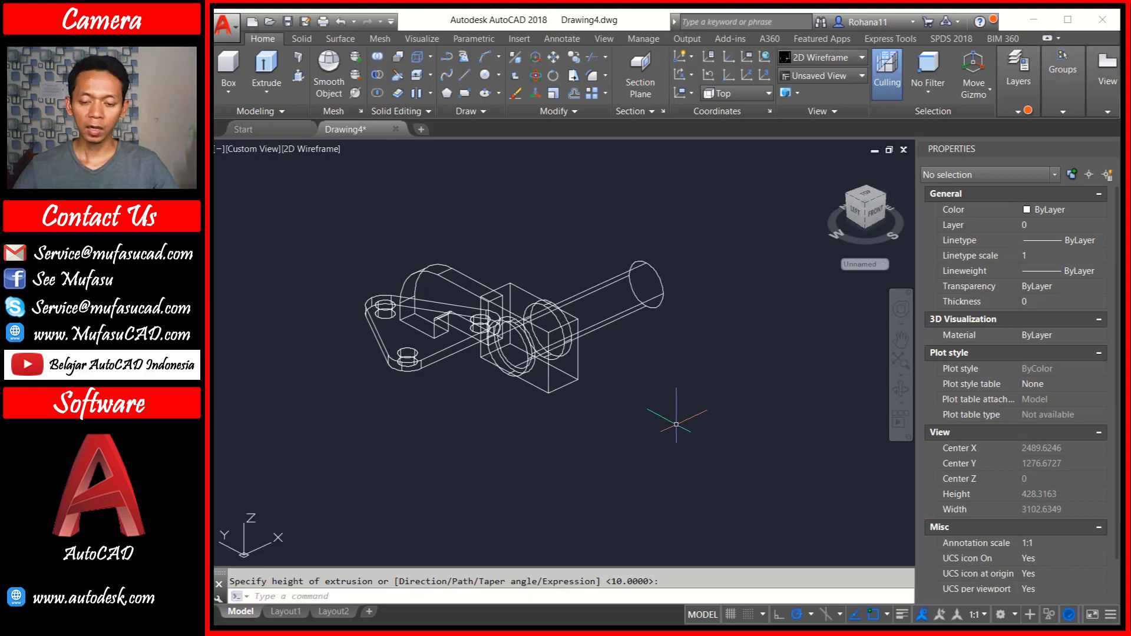
Move the cylinder left so it passes through the block
text(m)
key(Return)
click(689, 354)
click(622, 259)
key(Return)
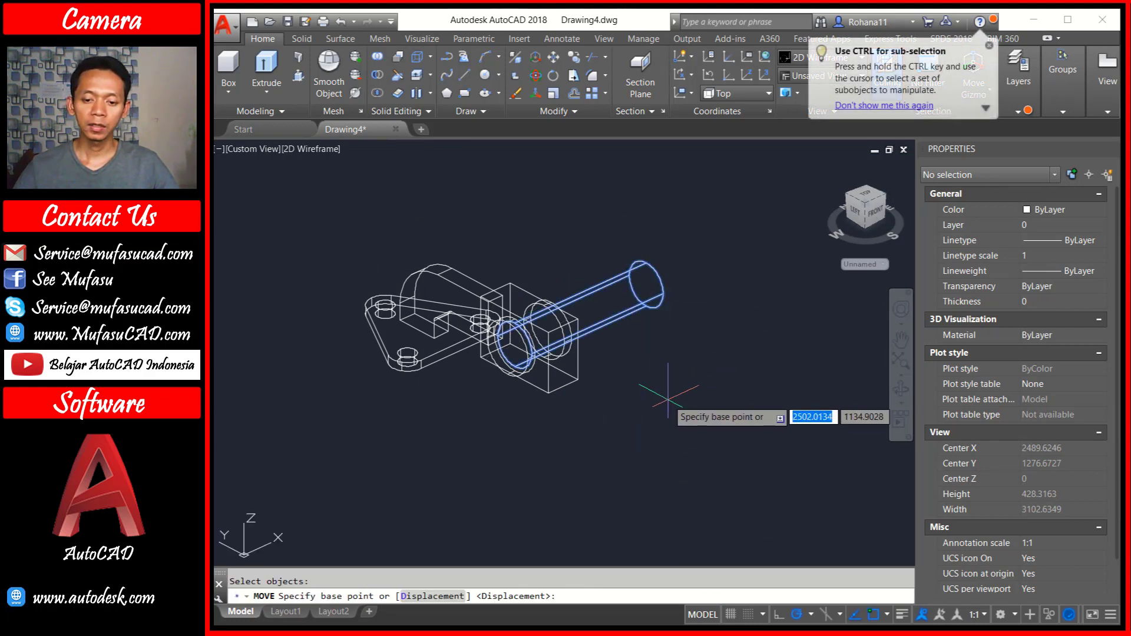
click(667, 398)
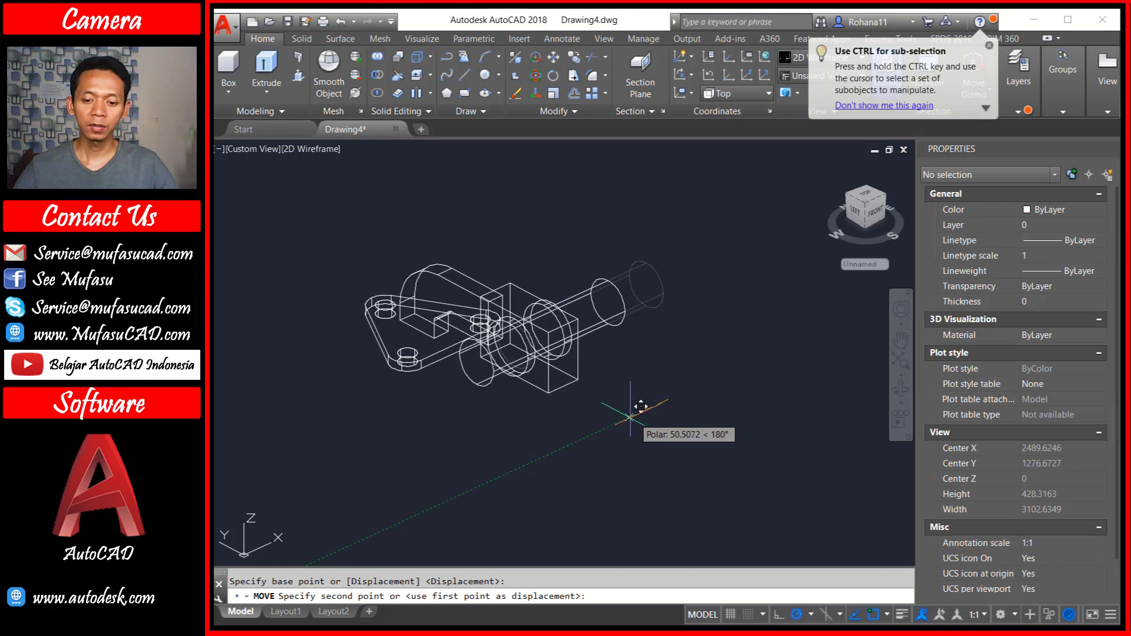
click(593, 425)
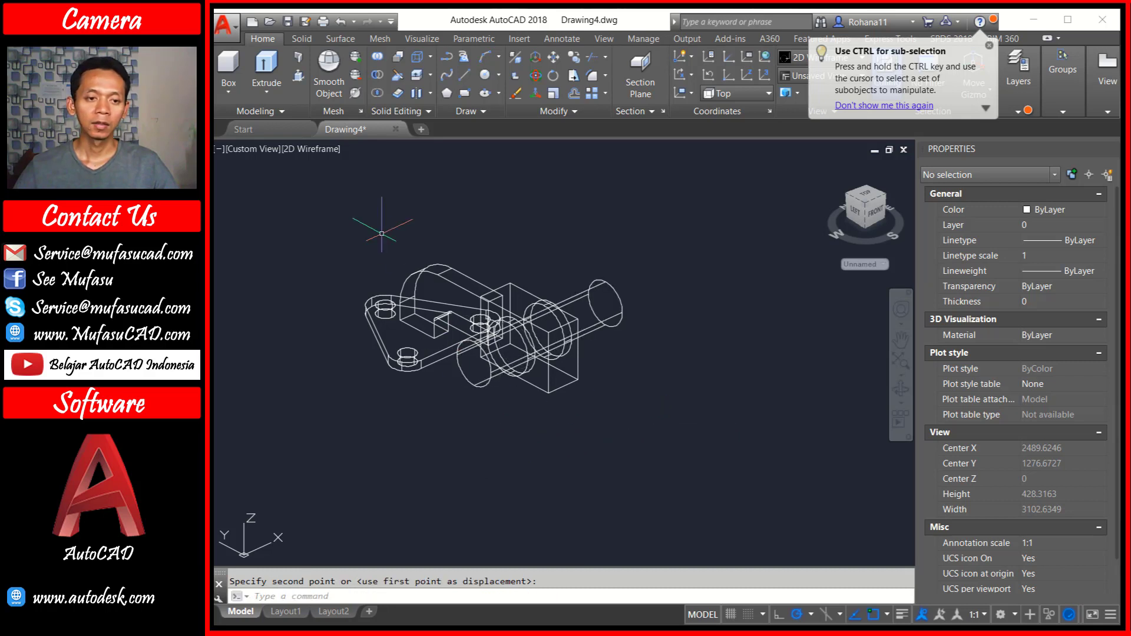
click(305, 149)
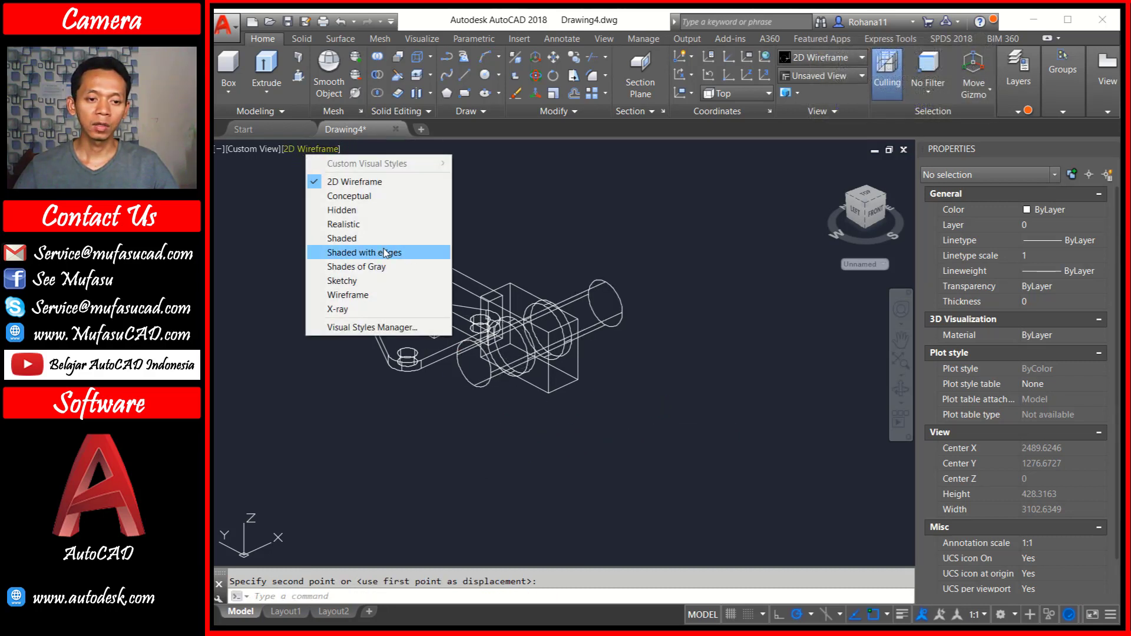
Shade the model in Shades of Gray and subtract the long cylinder from the block, leaving a bore
click(367, 267)
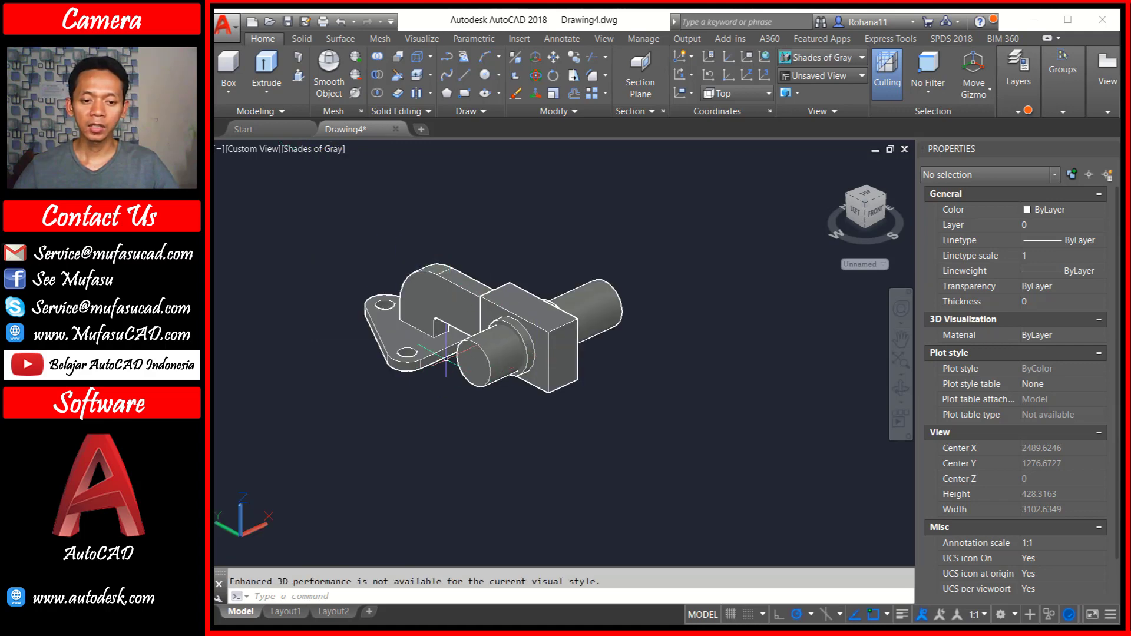
mouse_move(446, 358)
shift+middle_down()
mouse_move(495, 365)
mouse_move(411, 380)
shift+middle_up()
text(s)
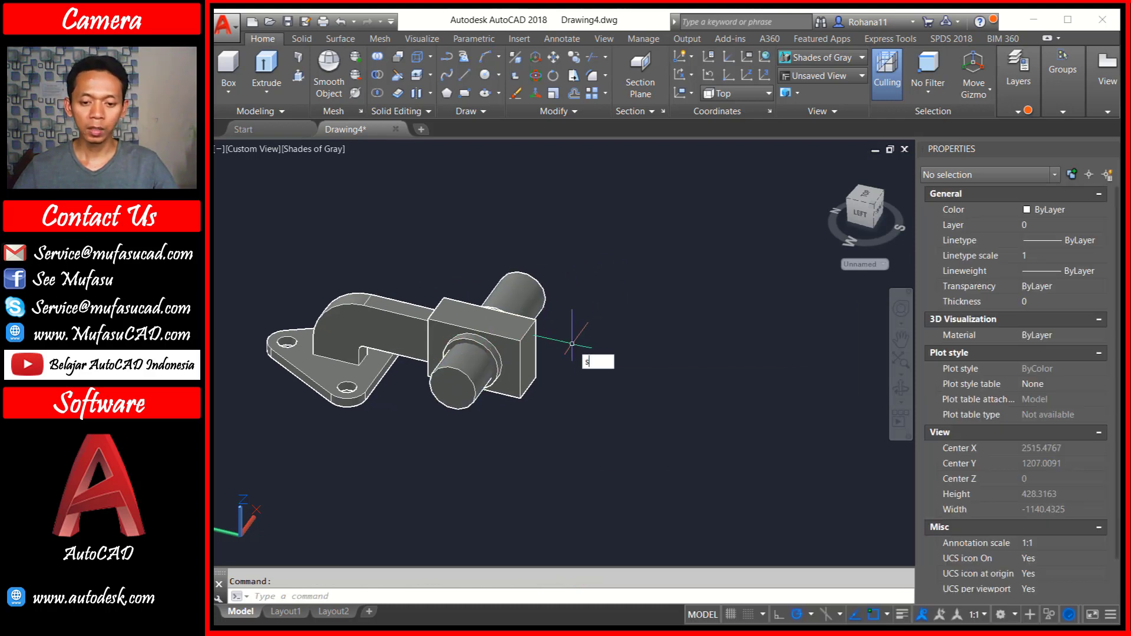
text(u)
key(Return)
scroll(575, 349, up, 2)
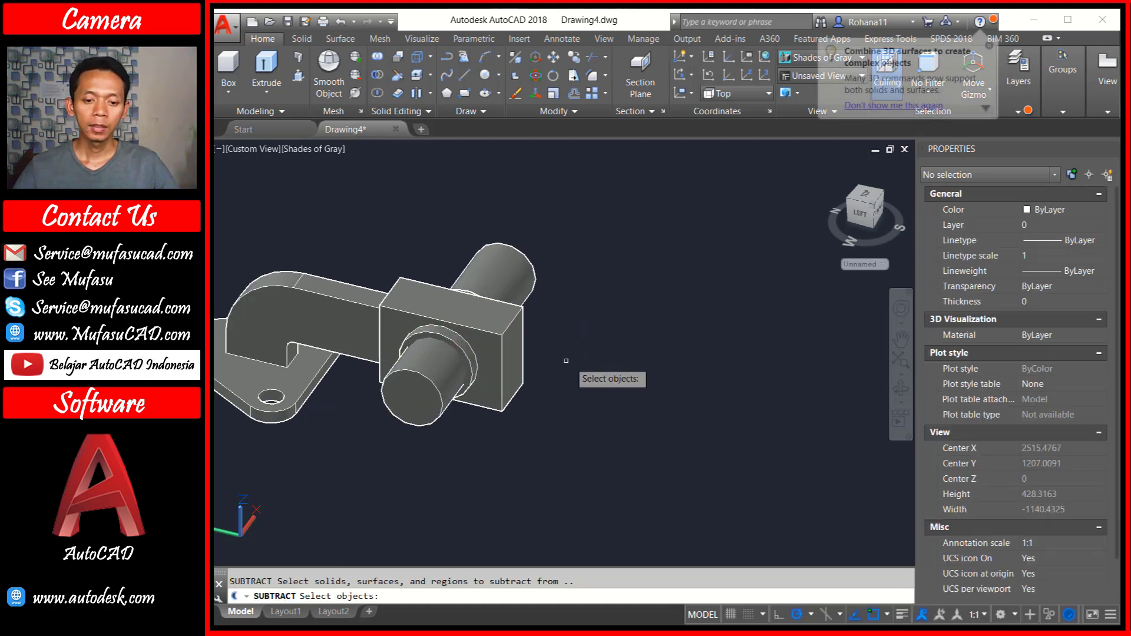
click(480, 348)
shift+middle_drag(652, 319, 474, 333)
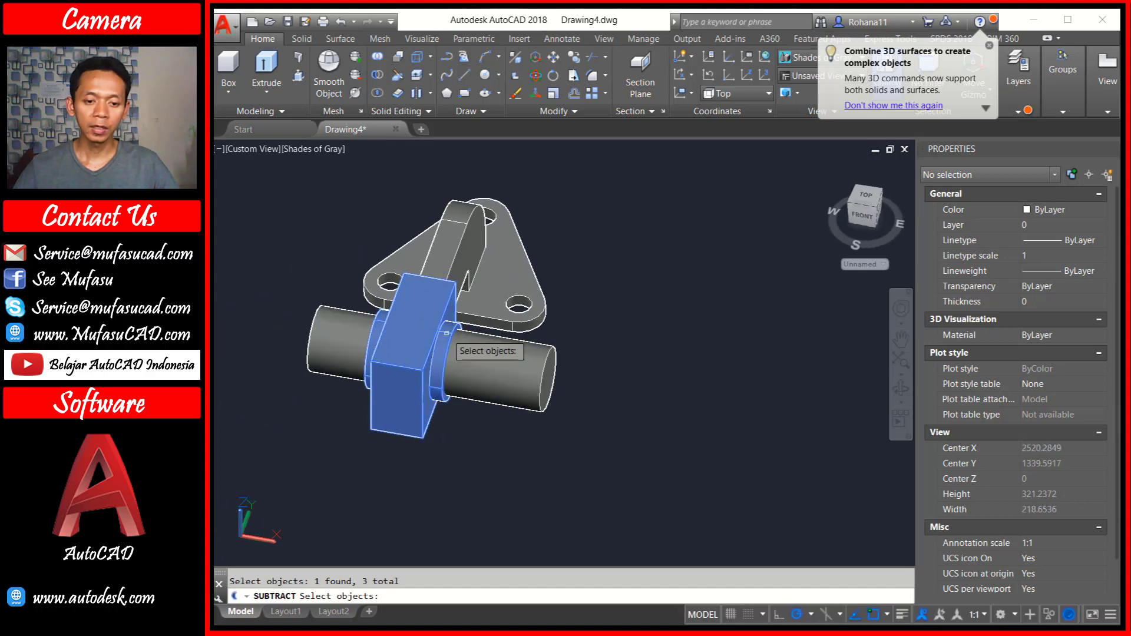
shift+middle_drag(347, 345, 651, 314)
key(Return)
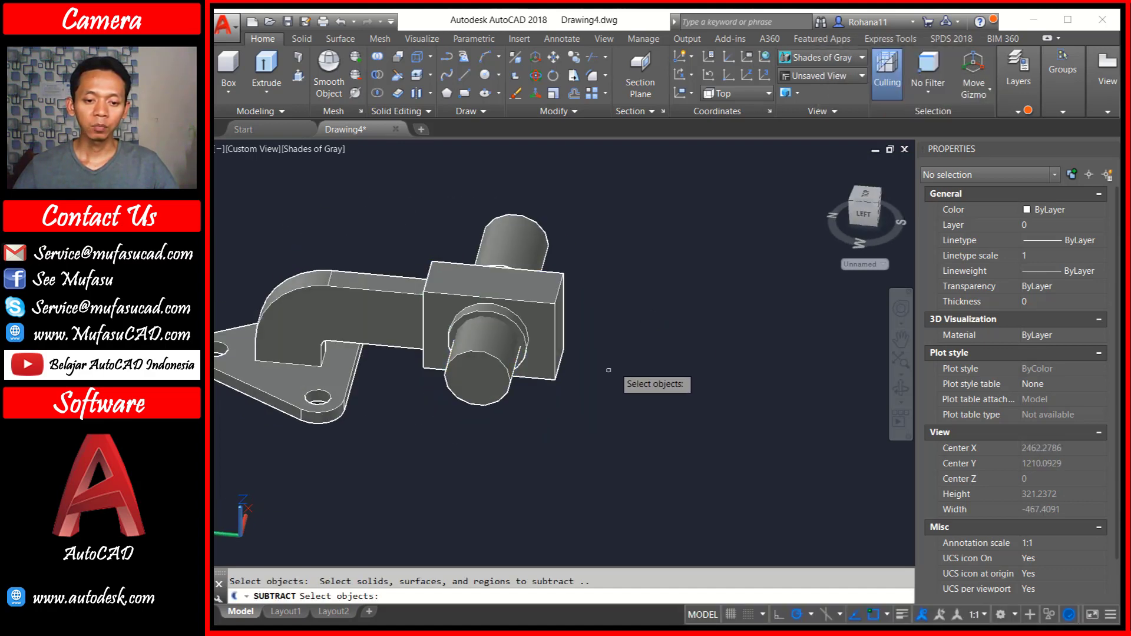
click(480, 384)
key(Return)
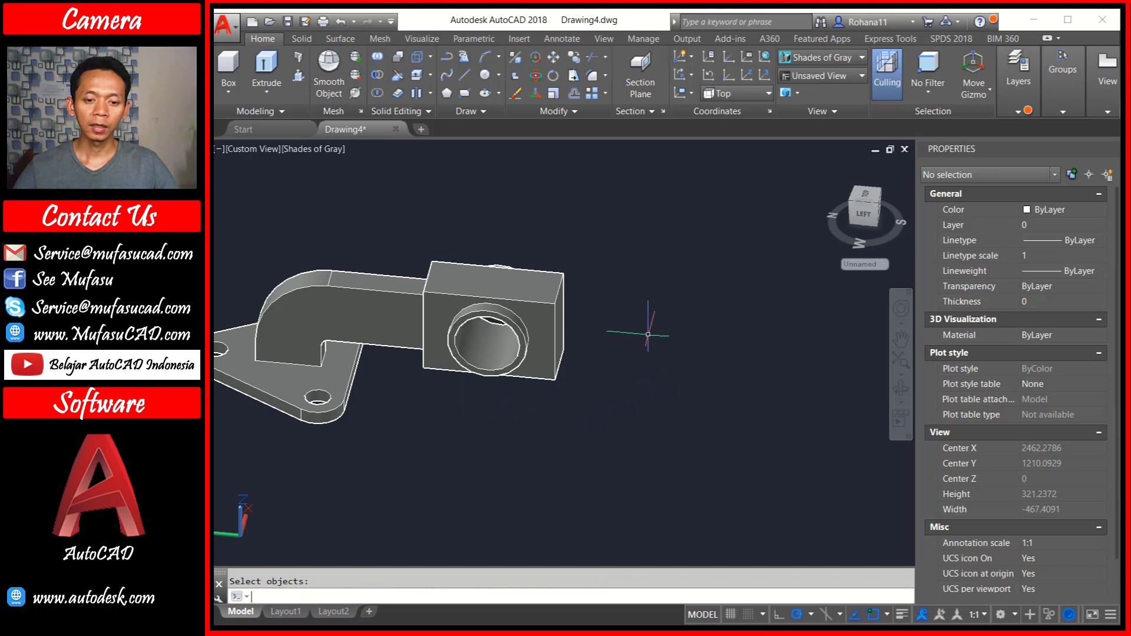
shift+middle_drag(622, 343, 584, 300)
Set FACETRES to 10 so the bore's curved faces display smoother
scroll(580, 289, up, 2)
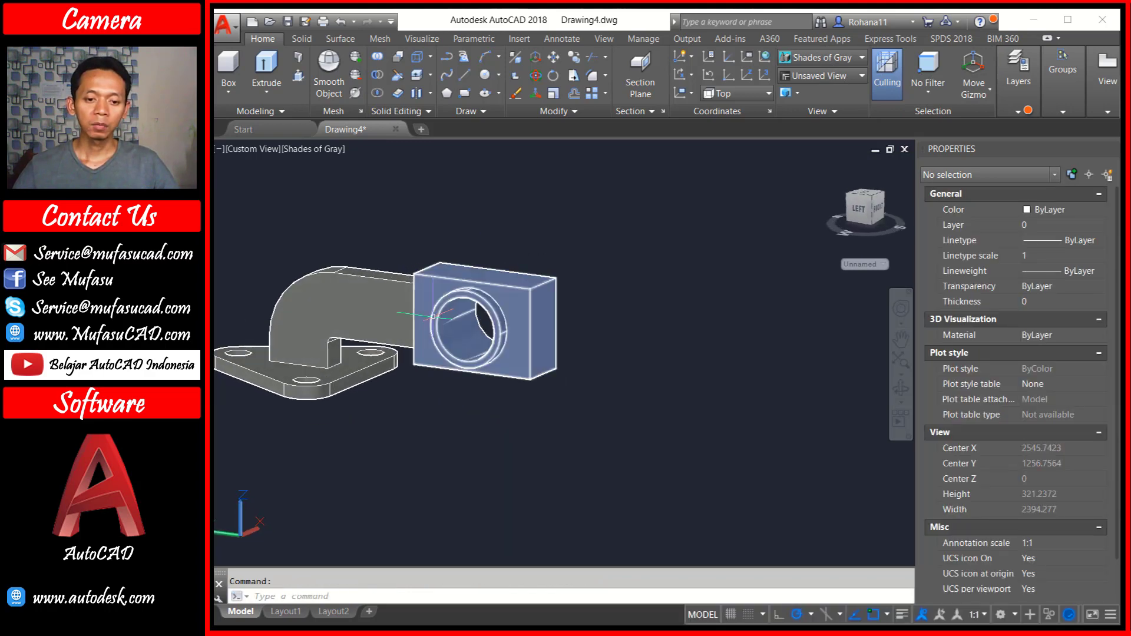
scroll(447, 316, up, 3)
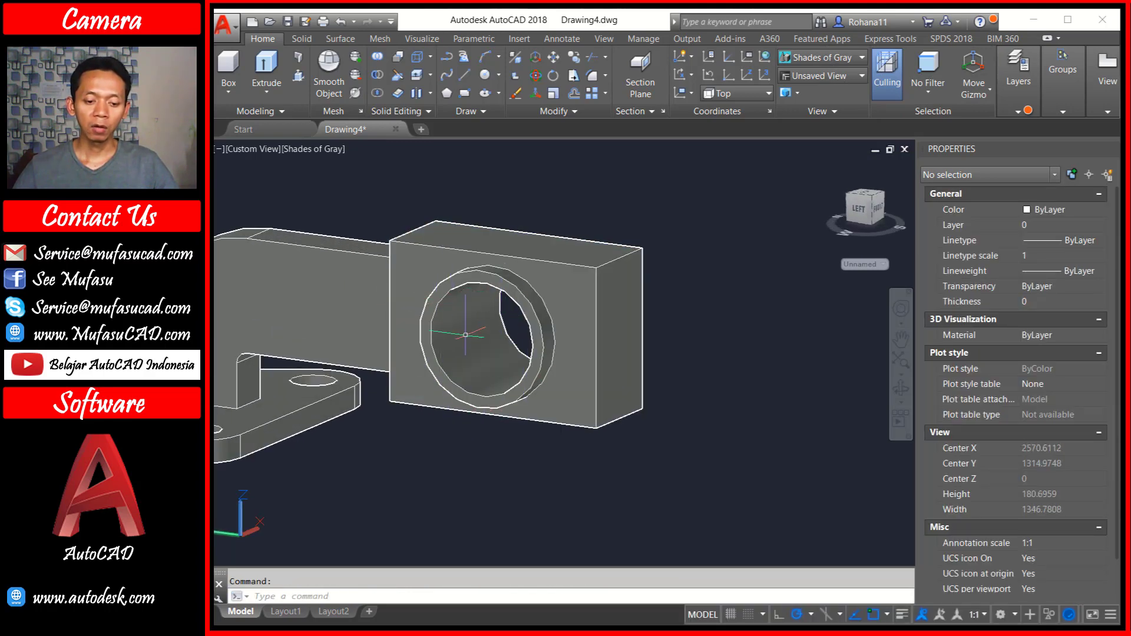
text(face)
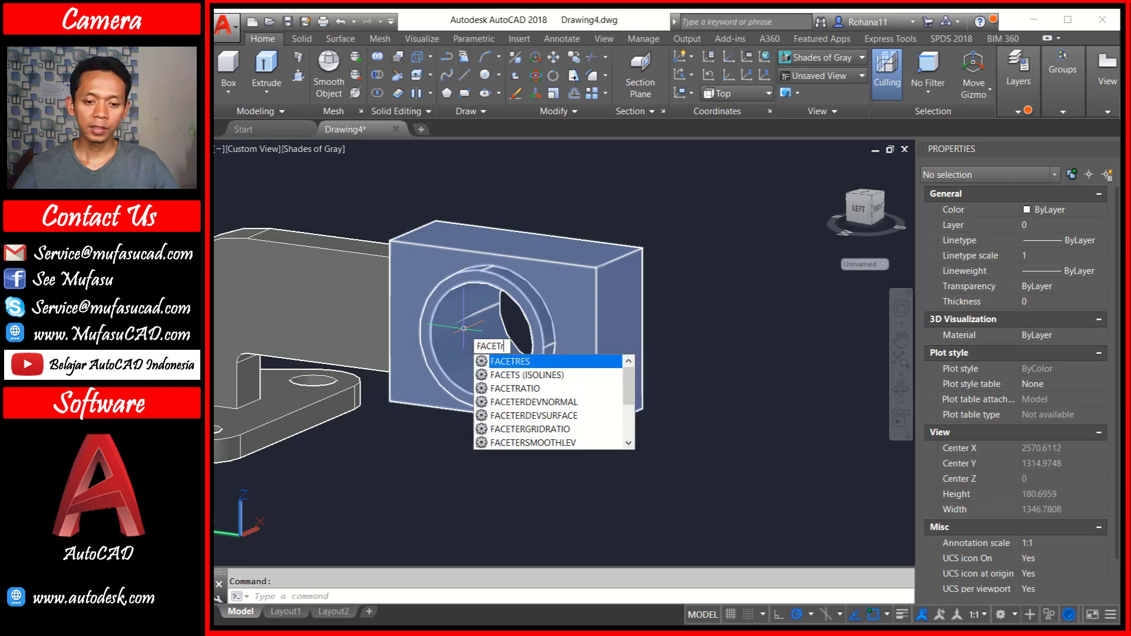
text(es)
key(Return)
text(10)
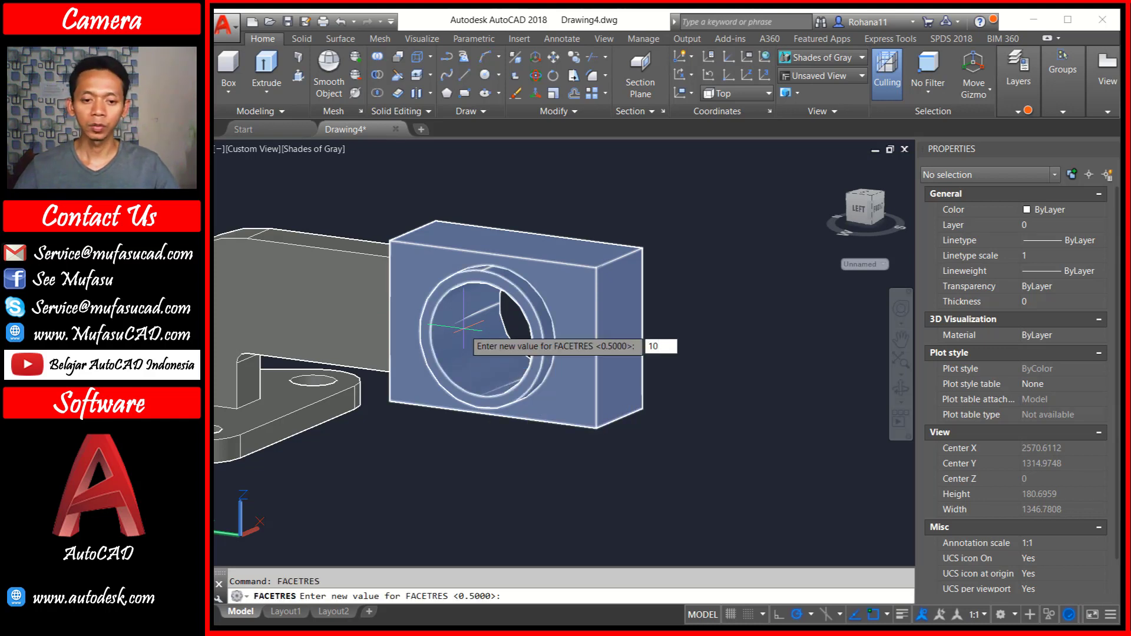
key(Return)
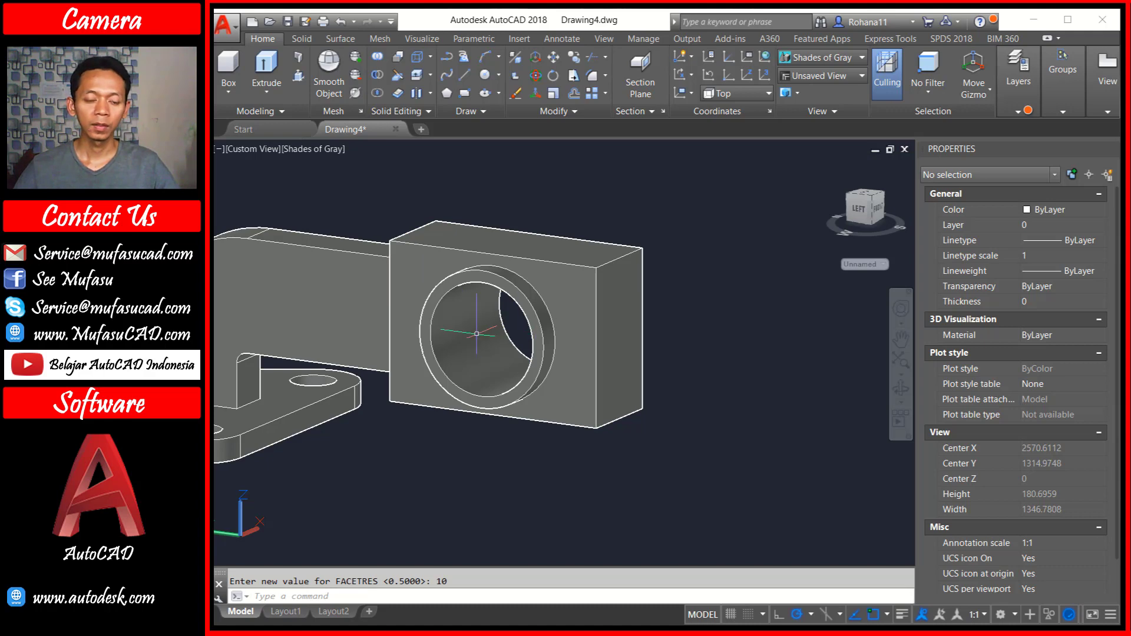
shift+middle_drag(476, 334, 558, 351)
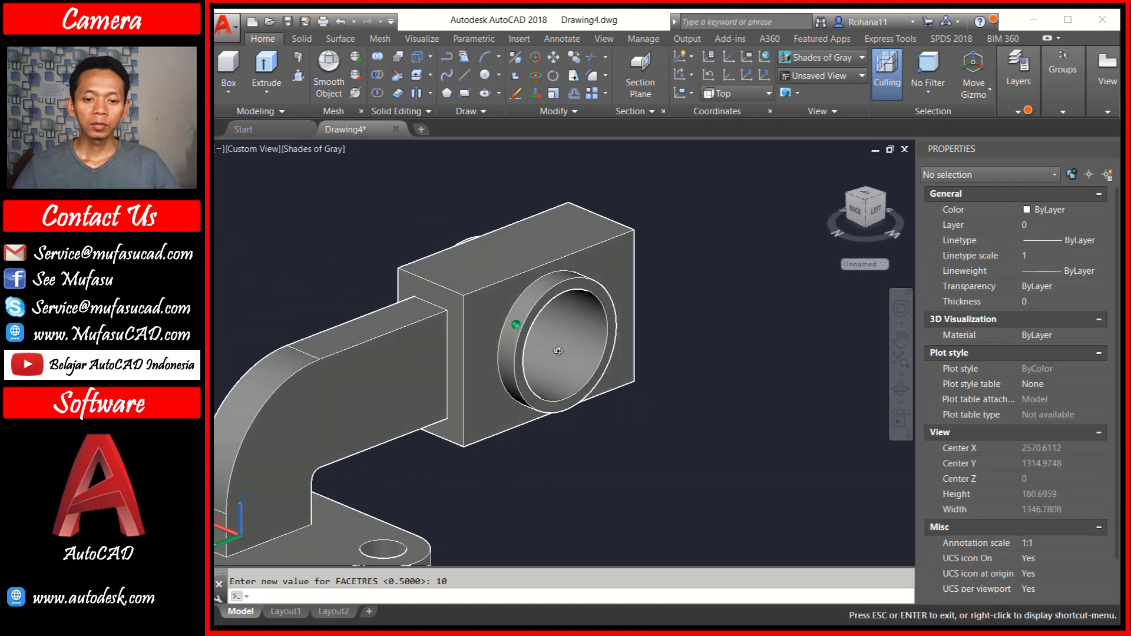
scroll(558, 351, down, 3)
shift+middle_drag(554, 342, 598, 280)
text(UNI)
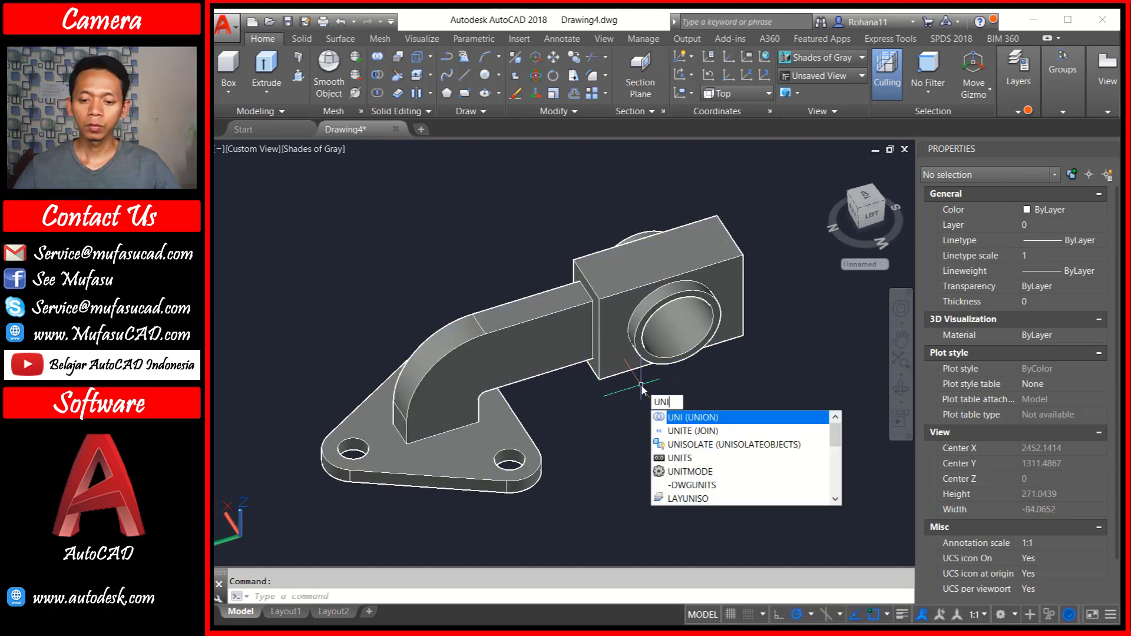
Union all three bracket solids into a single solid using a selection window
key(Return)
click(758, 189)
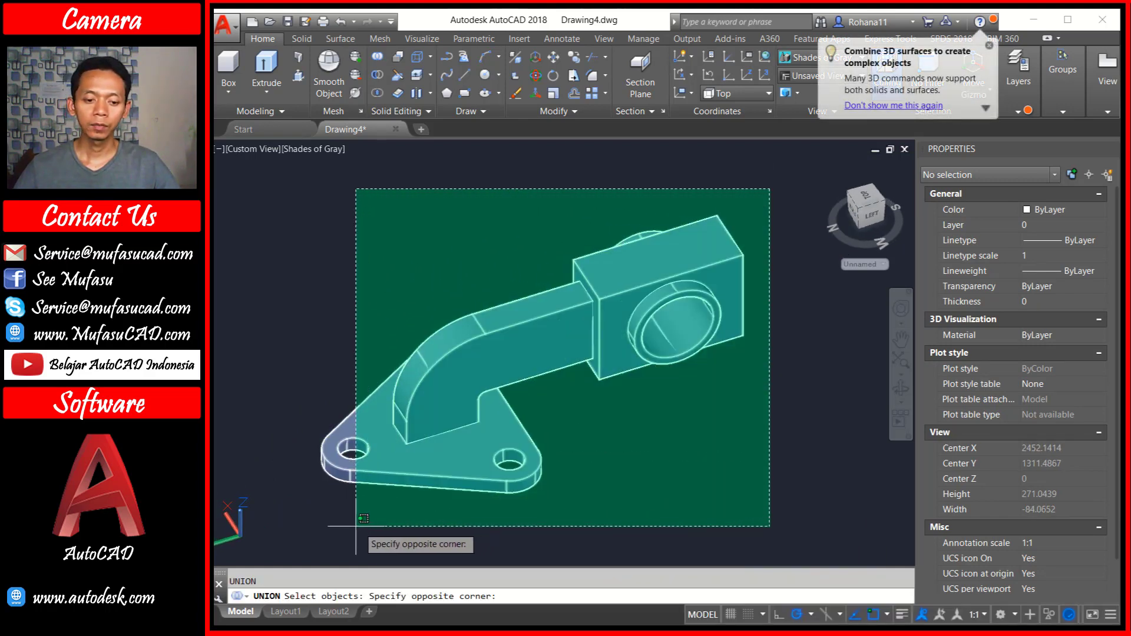
click(355, 544)
key(Return)
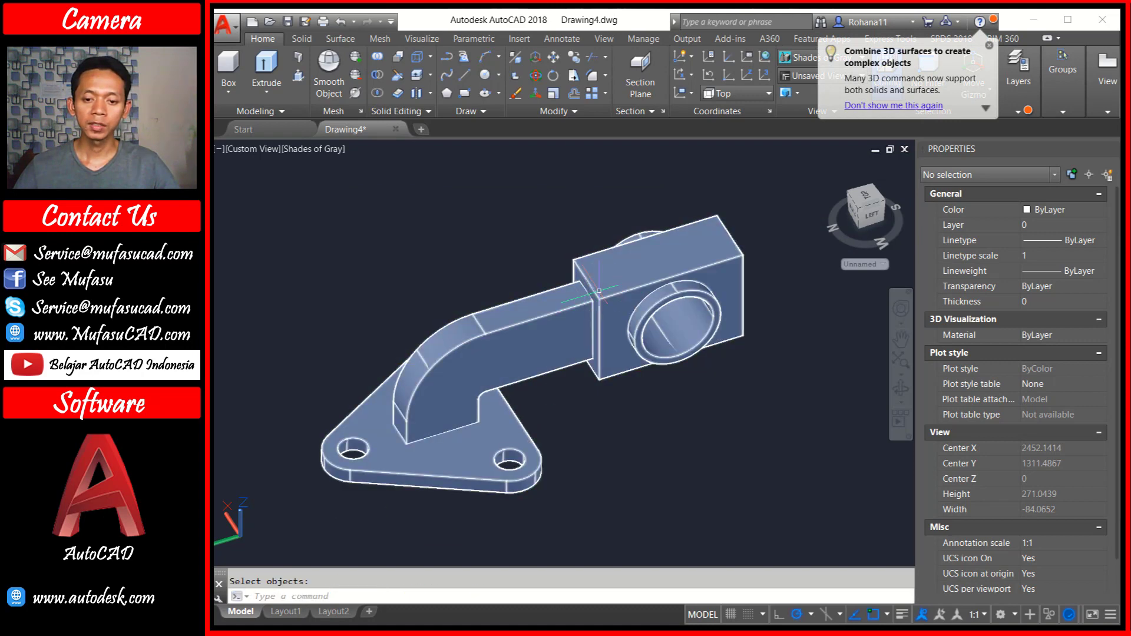
middle_drag(691, 373, 636, 393)
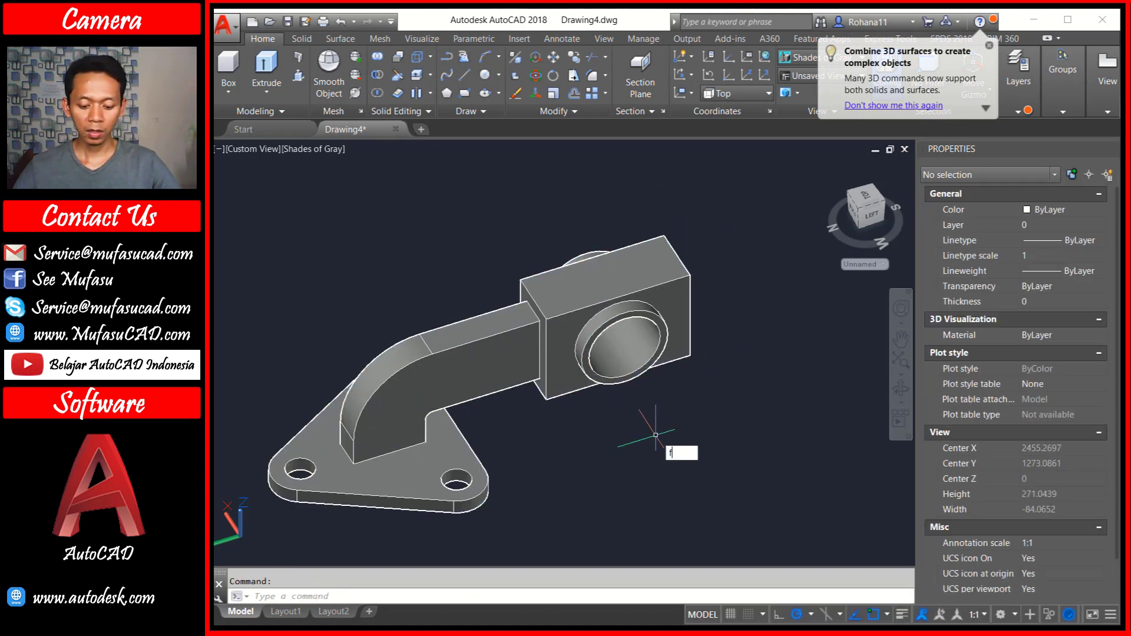
Fillet the boss's top edge and two bottom edges at radius 2
text(illet)
key(Return)
text(r)
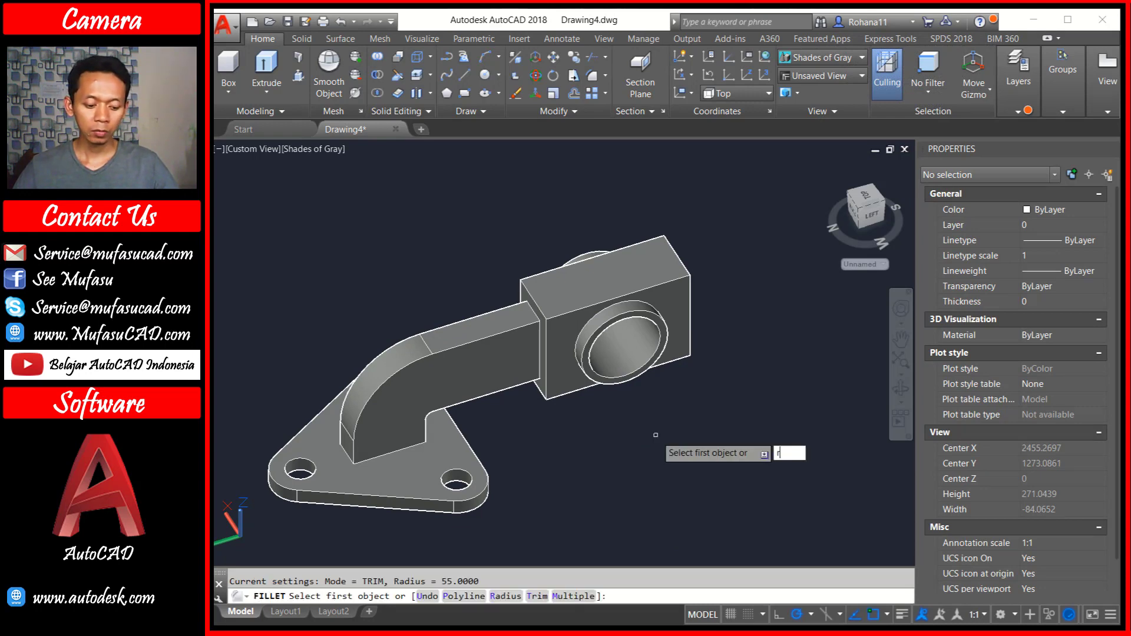
key(Return)
text(2)
key(Return)
scroll(559, 389, up, 2)
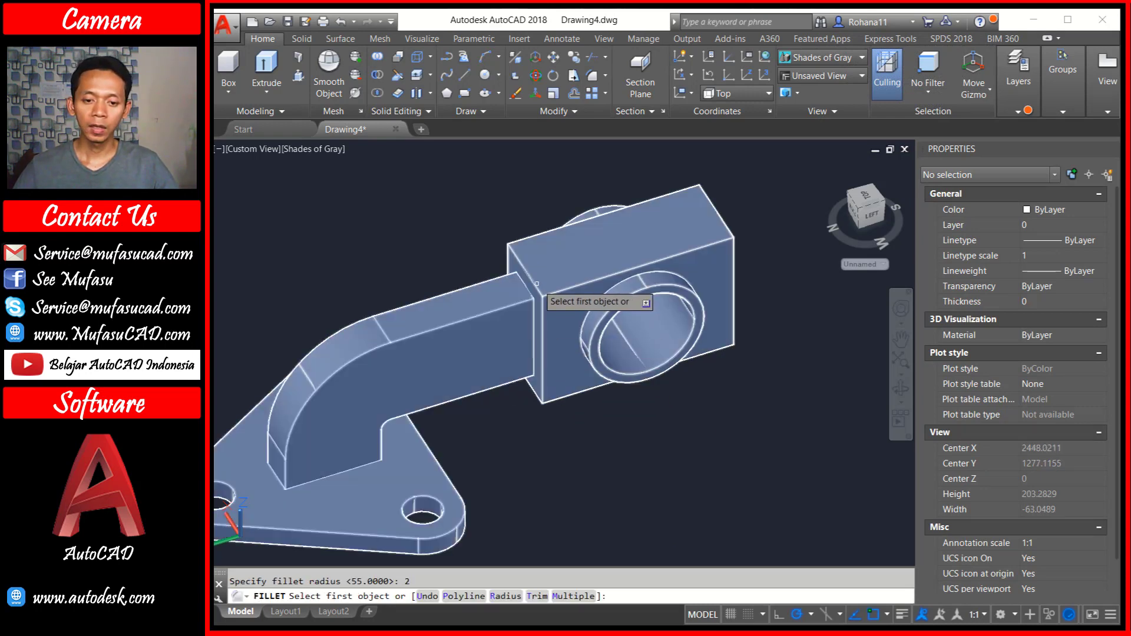
click(536, 283)
key(Return)
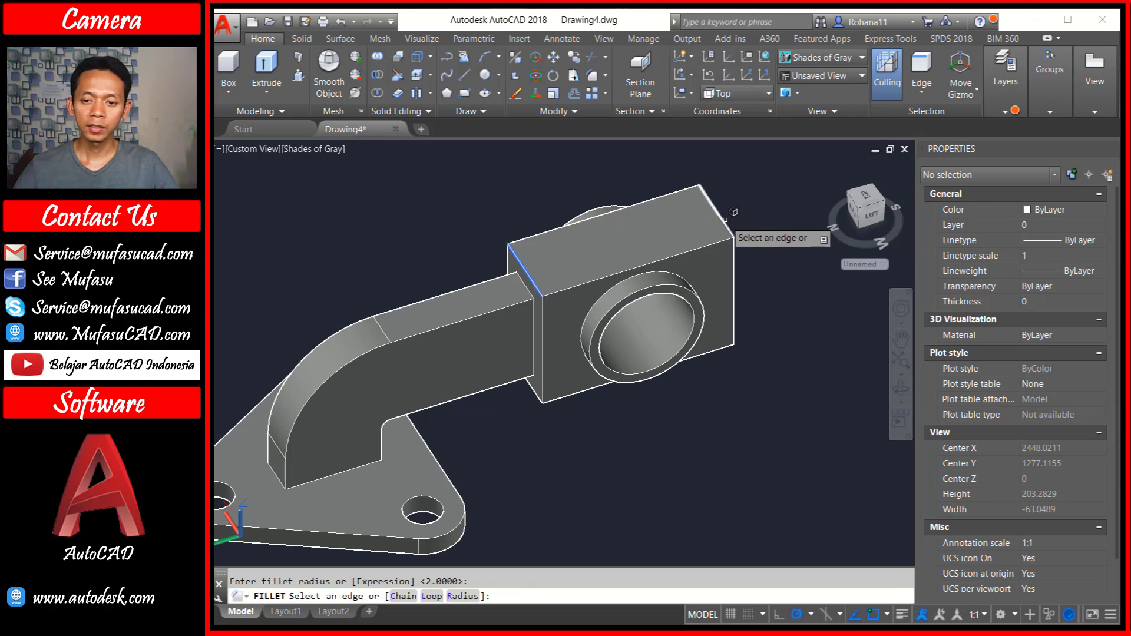
shift+middle_drag(731, 416, 739, 427)
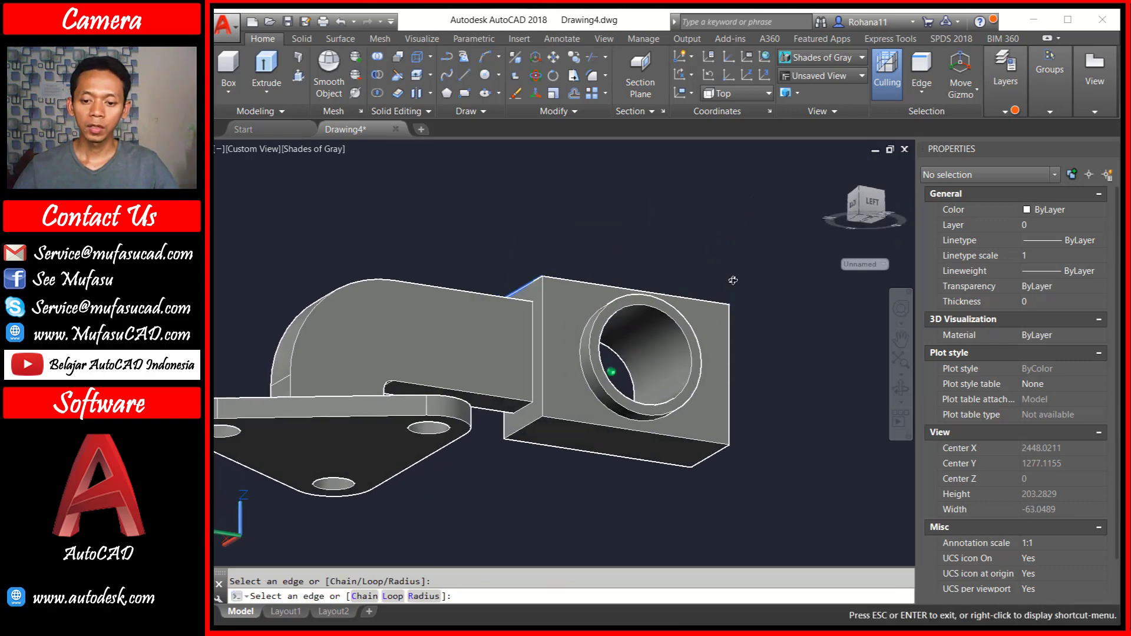
click(712, 456)
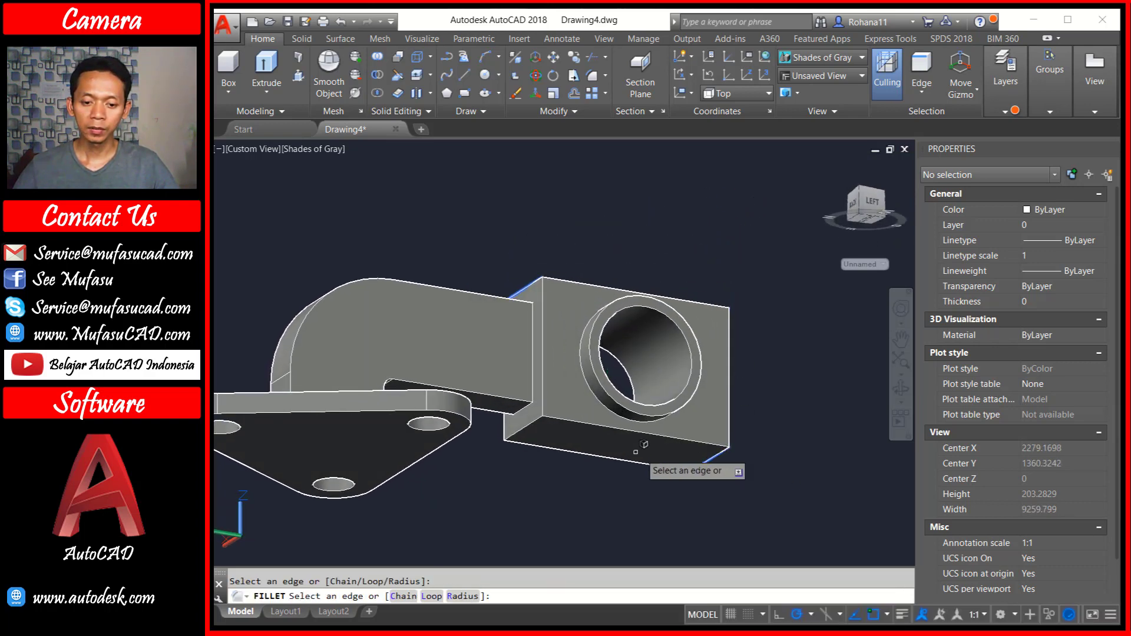
click(537, 417)
key(Return)
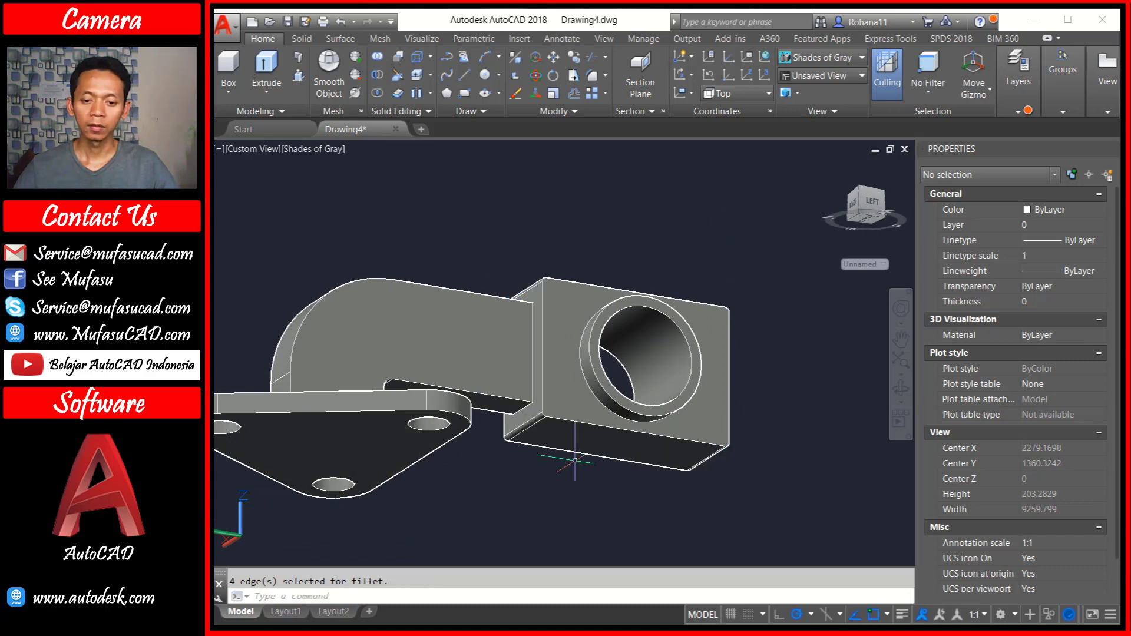
scroll(538, 417, down, 2)
shift+middle_drag(538, 417, 617, 500)
click(565, 530)
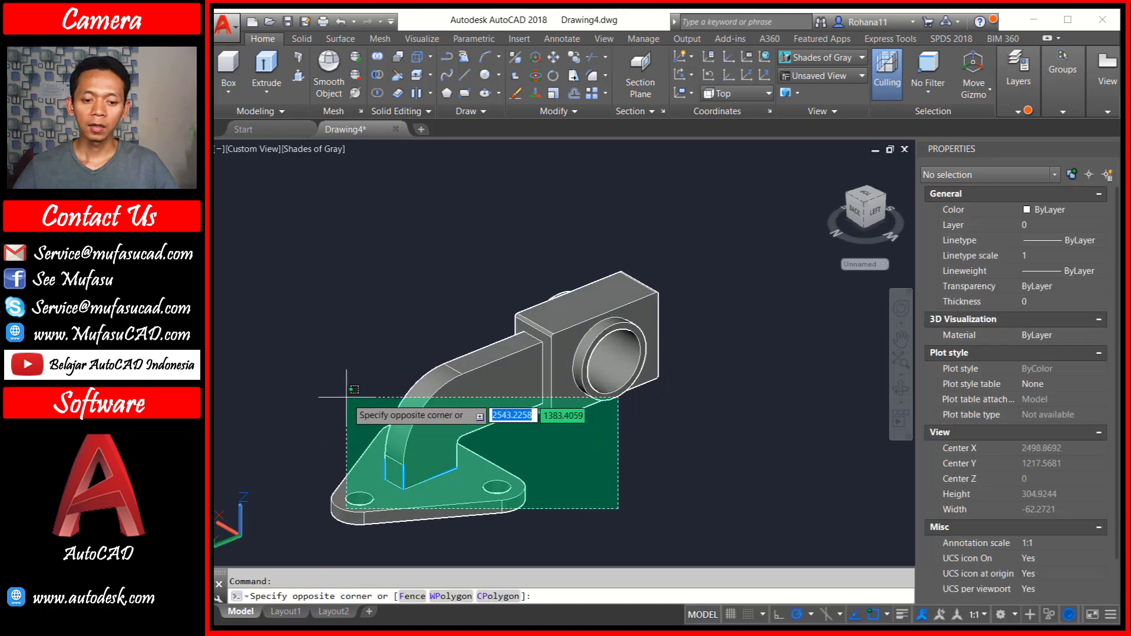
key(Escape)
scroll(614, 336, up, 1)
scroll(614, 335, up, 2)
Fillet the edge loop around the boss's front face at radius 2
text(f)
key(Return)
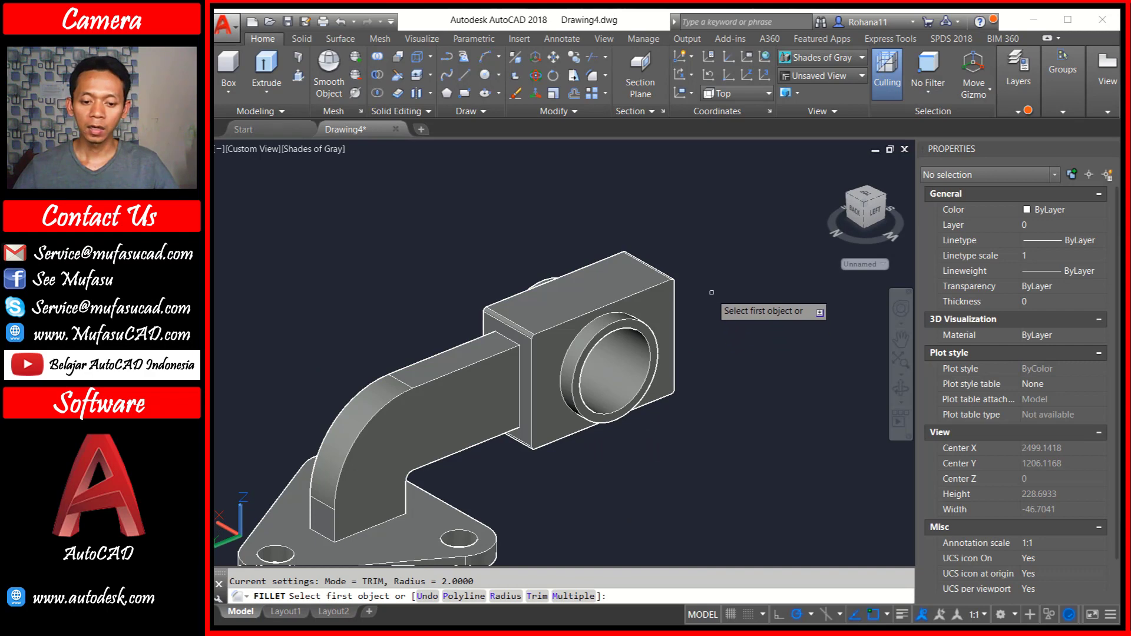
scroll(711, 303, up, 1)
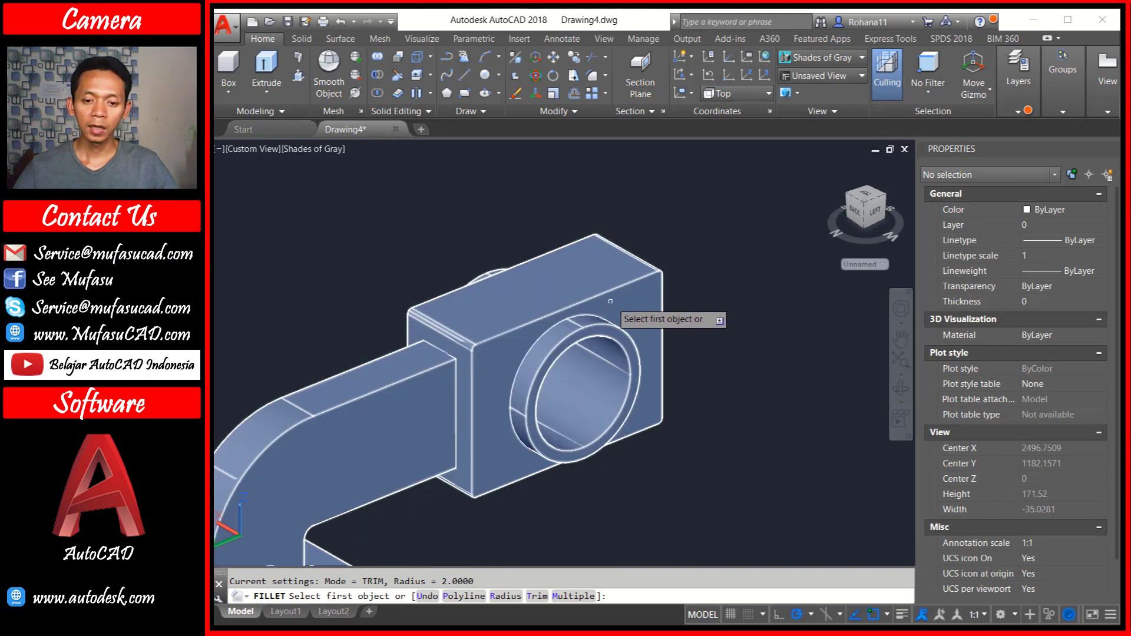
click(591, 297)
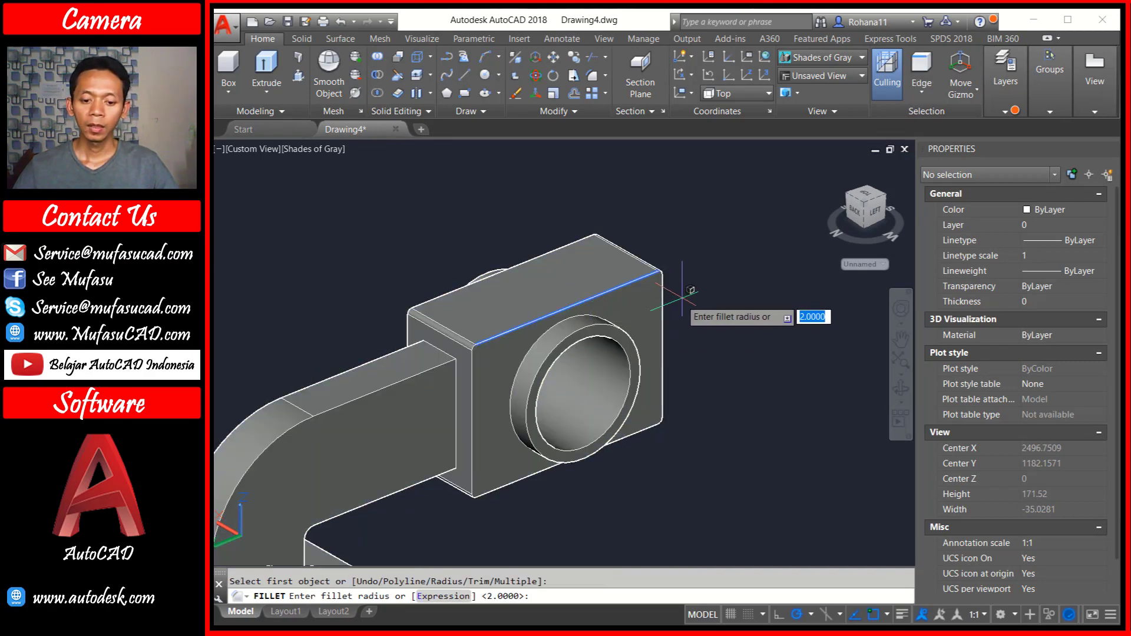
key(Return)
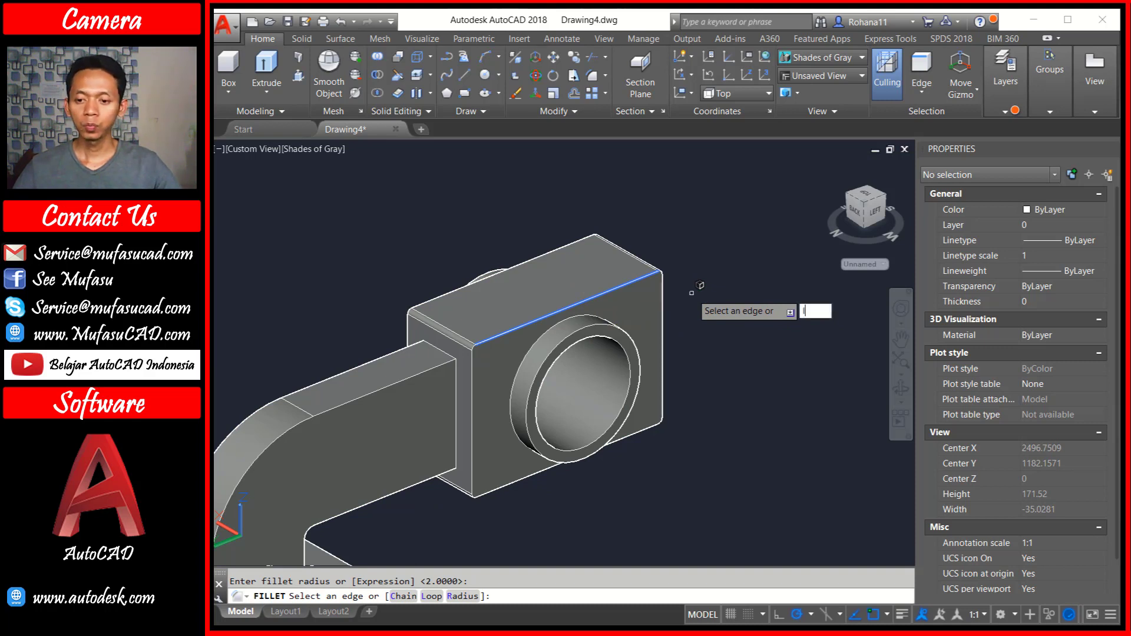
key(Return)
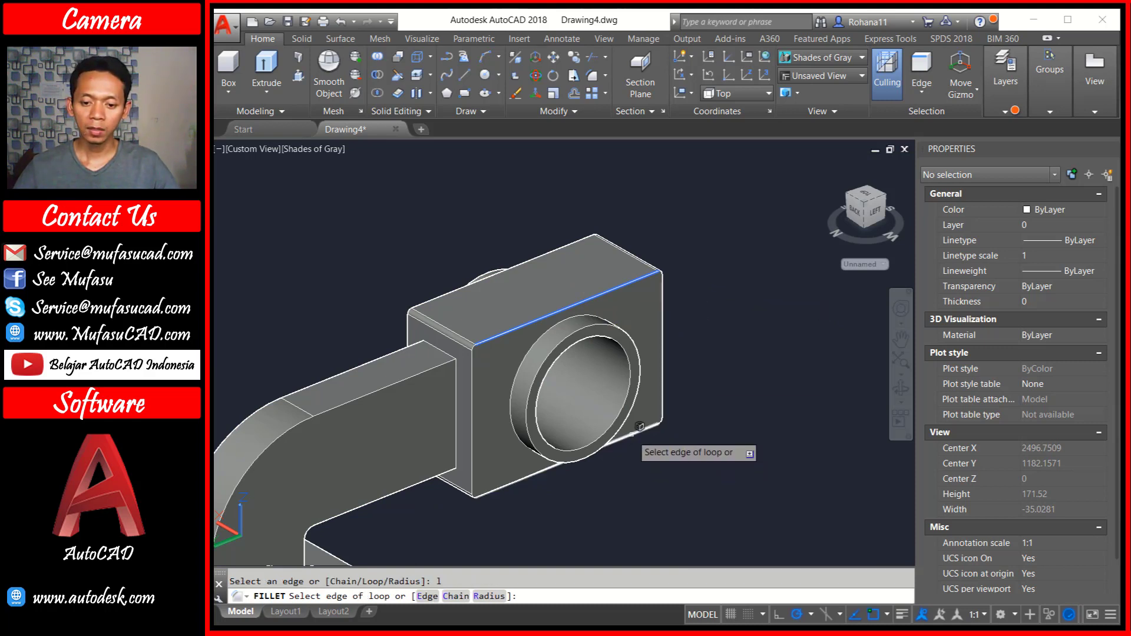
click(640, 426)
key(Return)
key(Return)
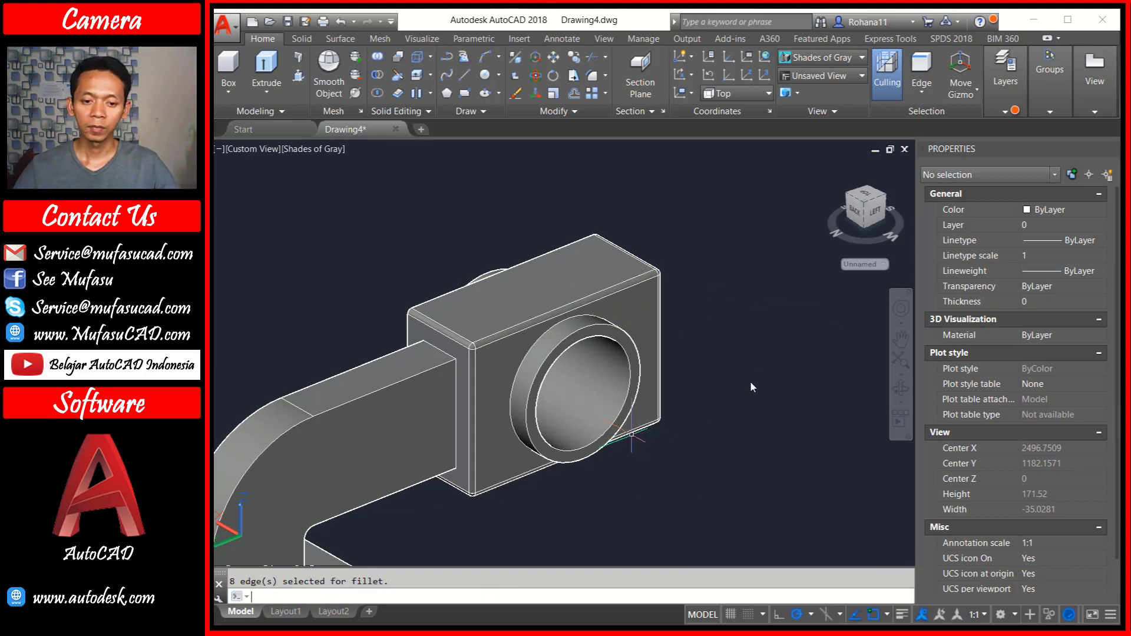
mouse_move(683, 377)
shift+middle_down()
mouse_move(418, 415)
mouse_move(693, 372)
shift+middle_up()
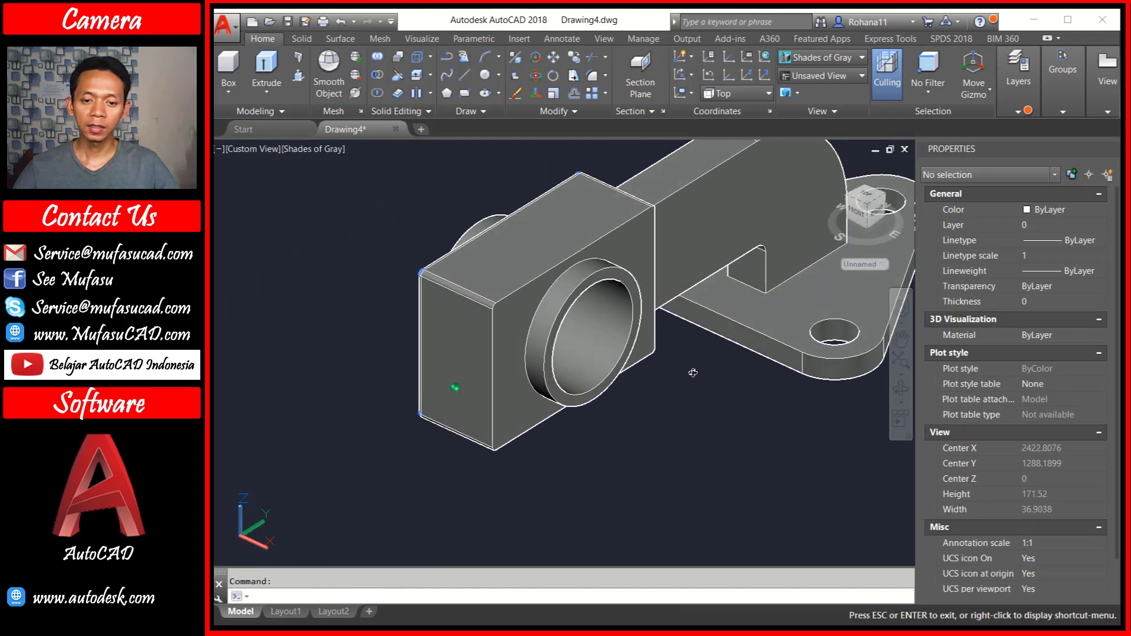
Fillet the edge loop around the boss's opposite face at radius 2
key(Return)
scroll(582, 253, up, 1)
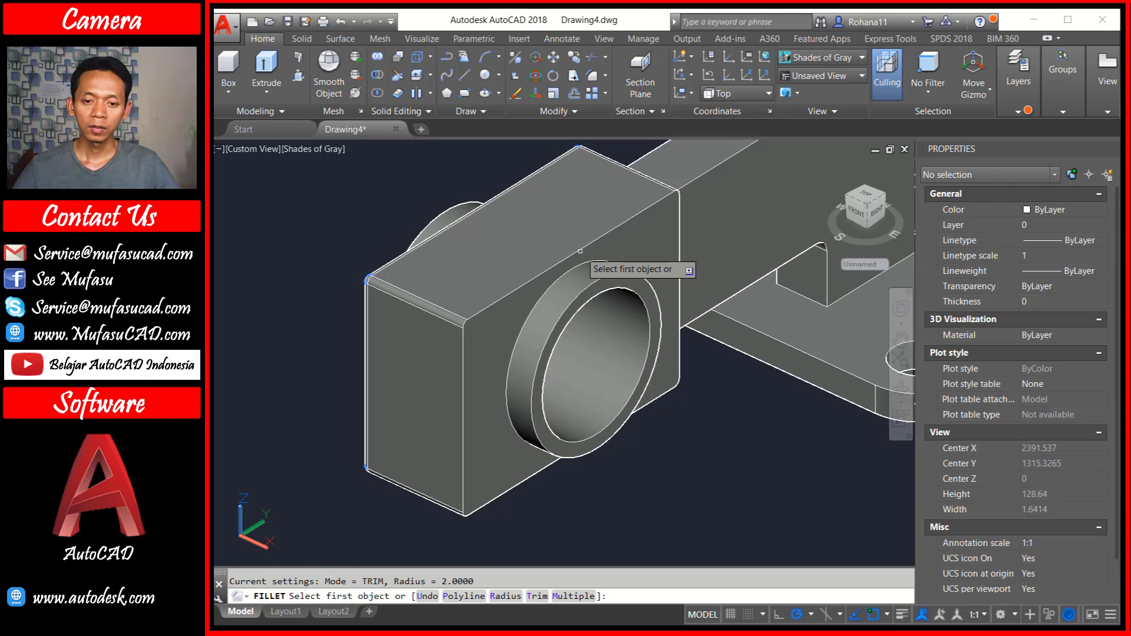
click(580, 250)
key(Return)
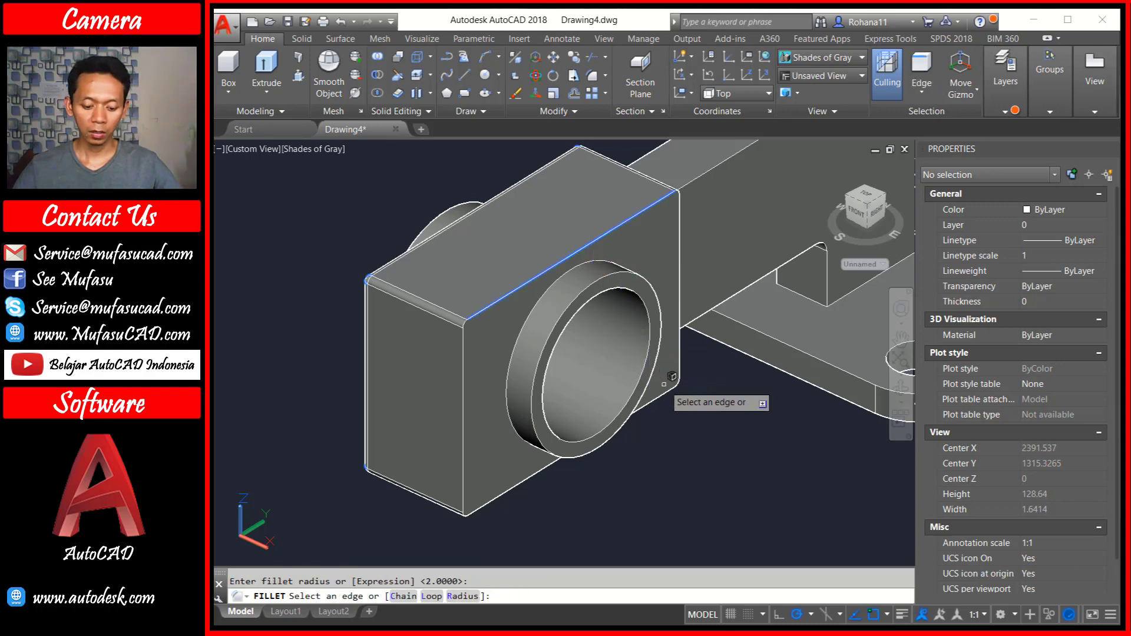
text(l)
key(Return)
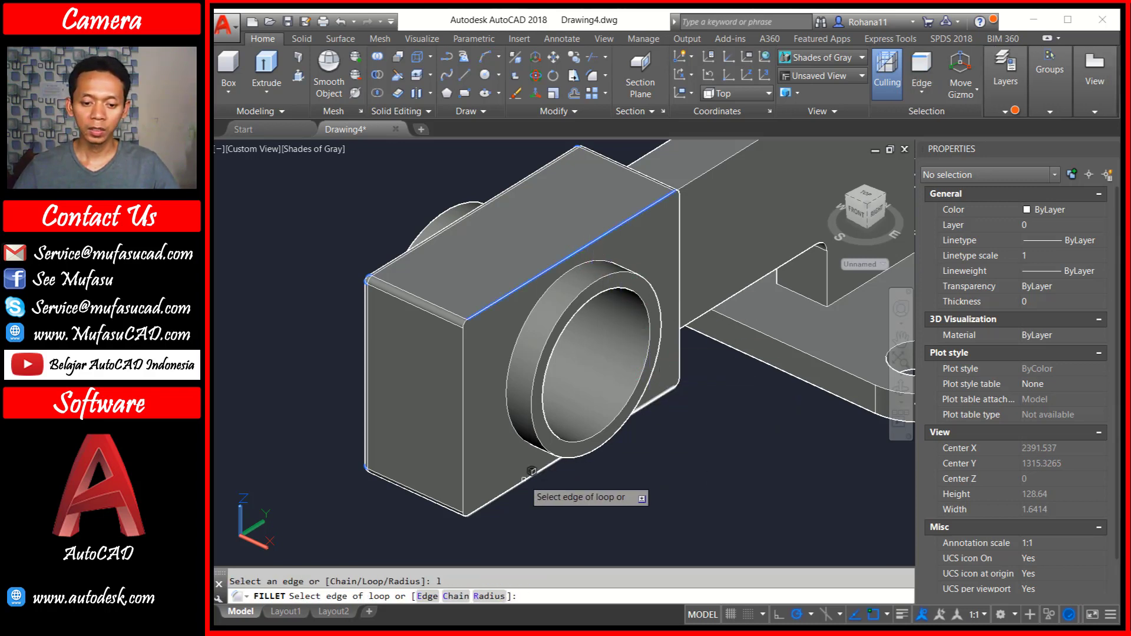
click(525, 481)
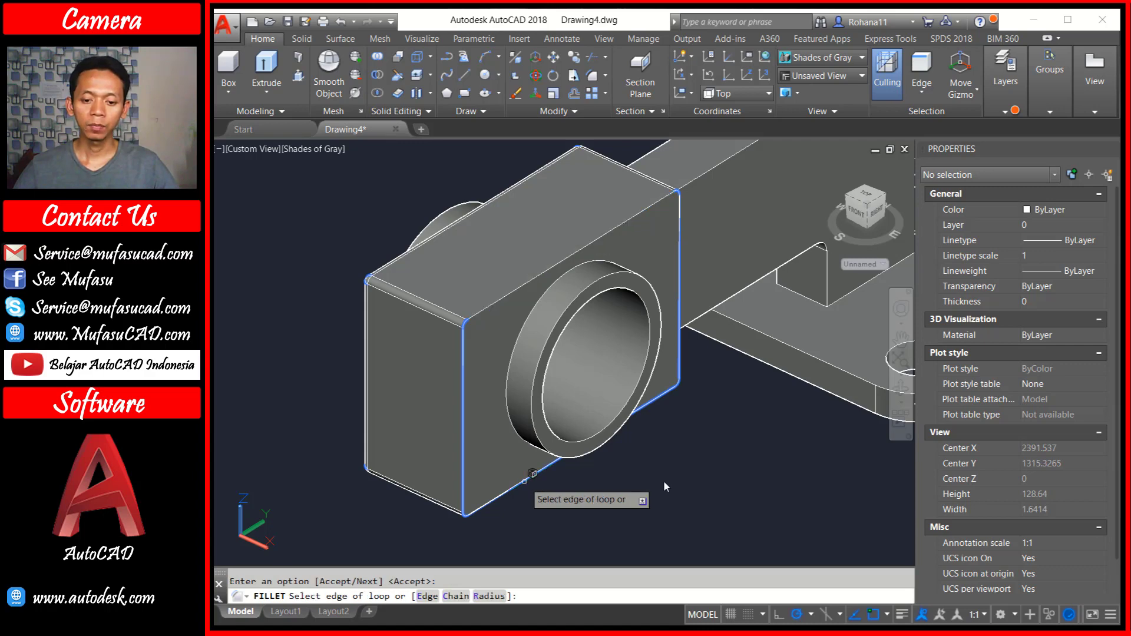
key(Return)
scroll(602, 449, down, 2)
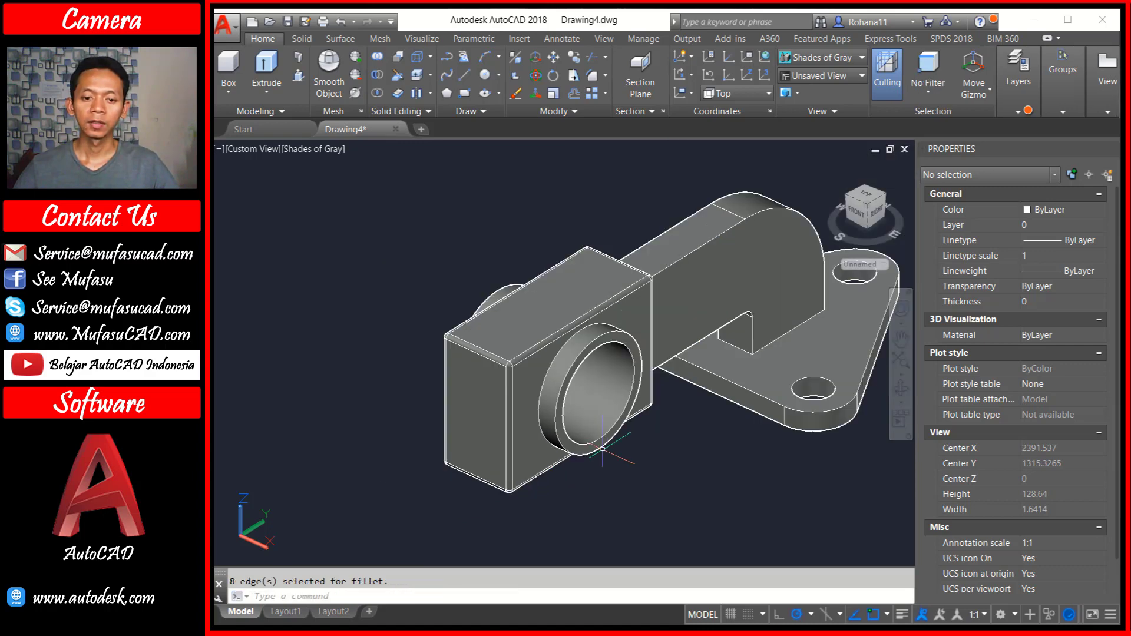
click(649, 530)
key(Escape)
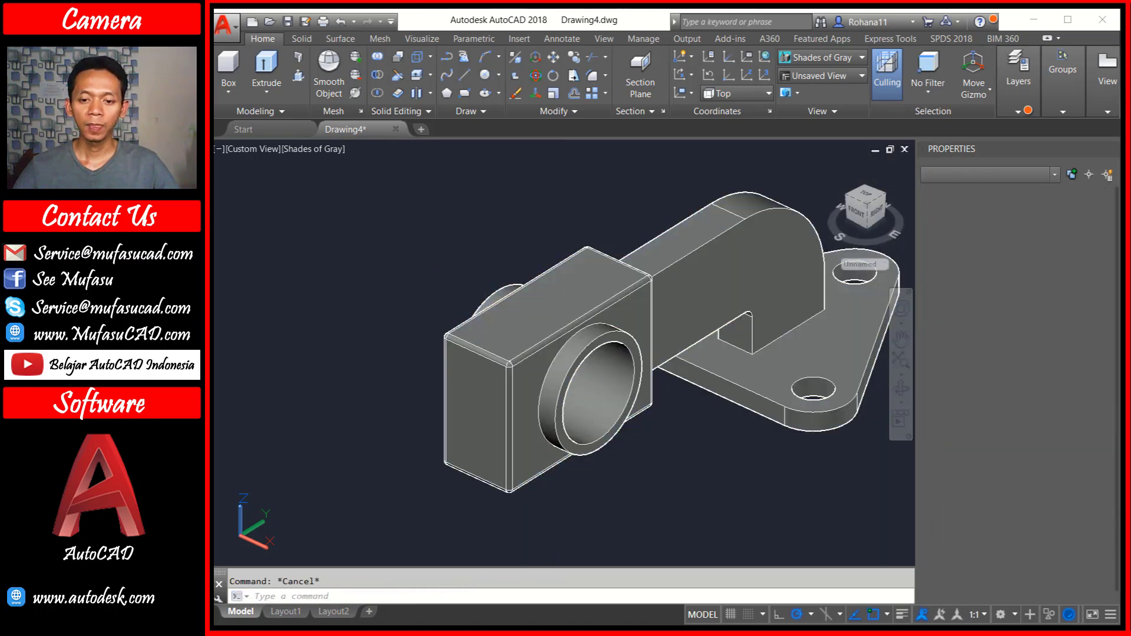
Fillet the arm's first edge plus its curved and straight top edges at radius 5
mouse_move(648, 345)
shift+middle_down()
mouse_move(409, 382)
mouse_move(313, 317)
mouse_move(460, 347)
shift+middle_up()
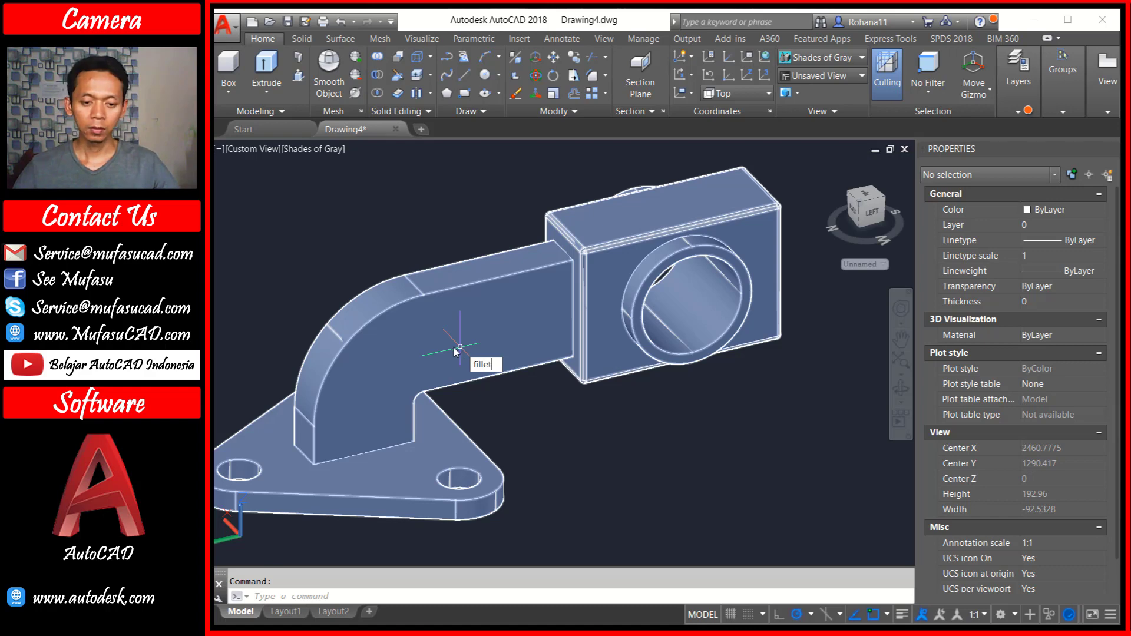
key(Return)
text(r)
key(Return)
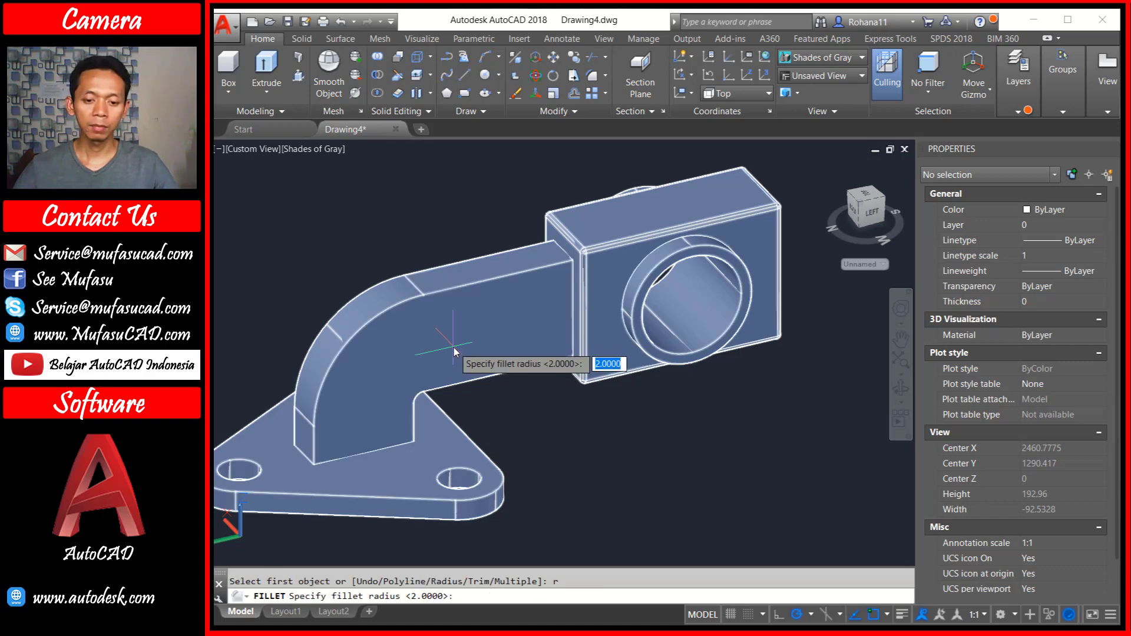
text(5)
key(Return)
scroll(312, 425, up, 1)
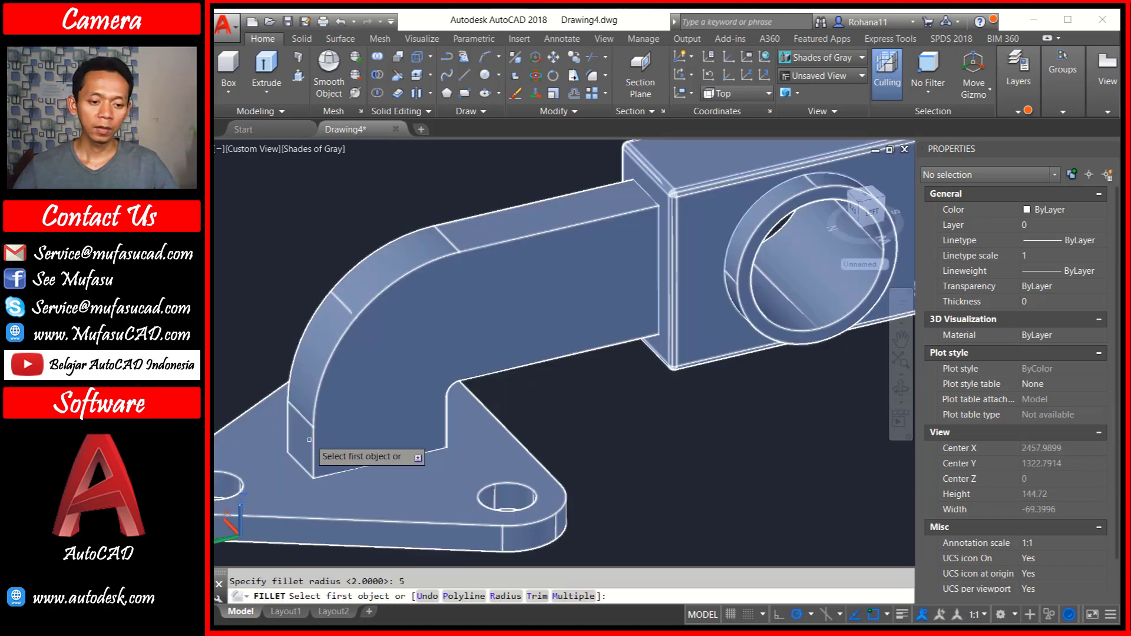
click(312, 441)
key(Return)
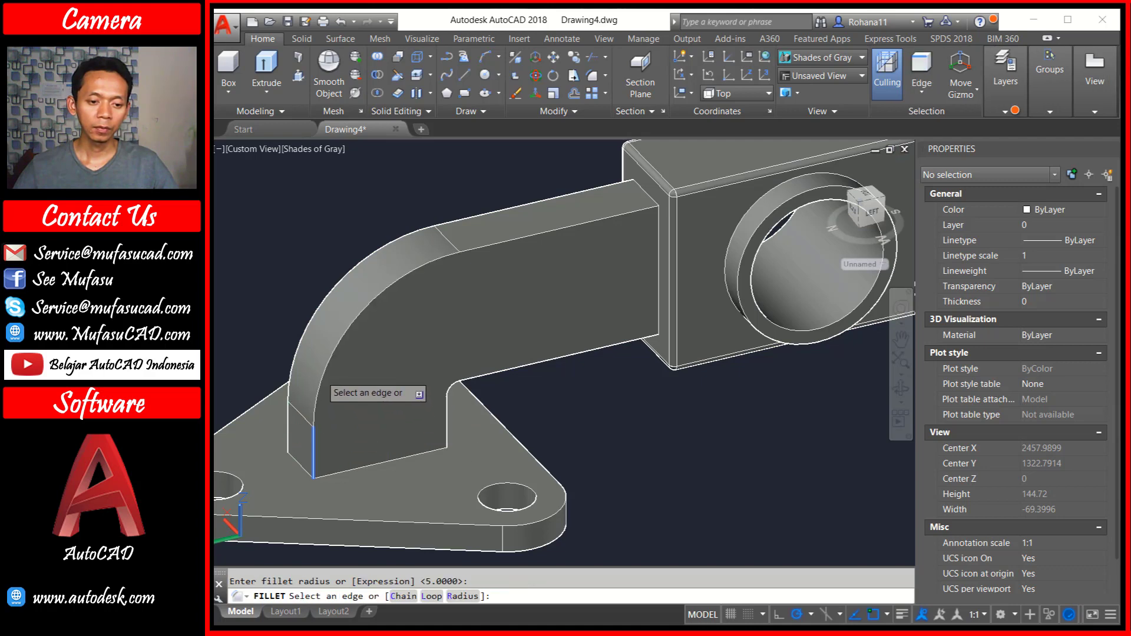
click(392, 289)
click(465, 244)
key(Return)
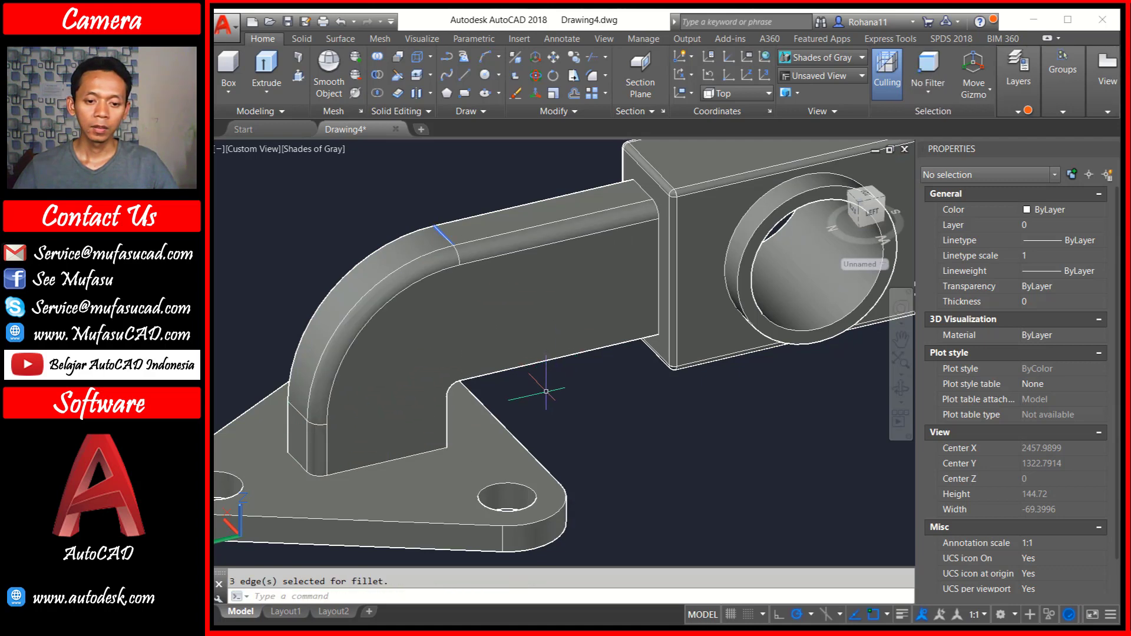
Fillet the arm's inner corner edges where it meets the base at radius 5
key(Return)
shift+middle_drag(547, 391, 448, 383)
scroll(425, 390, up, 2)
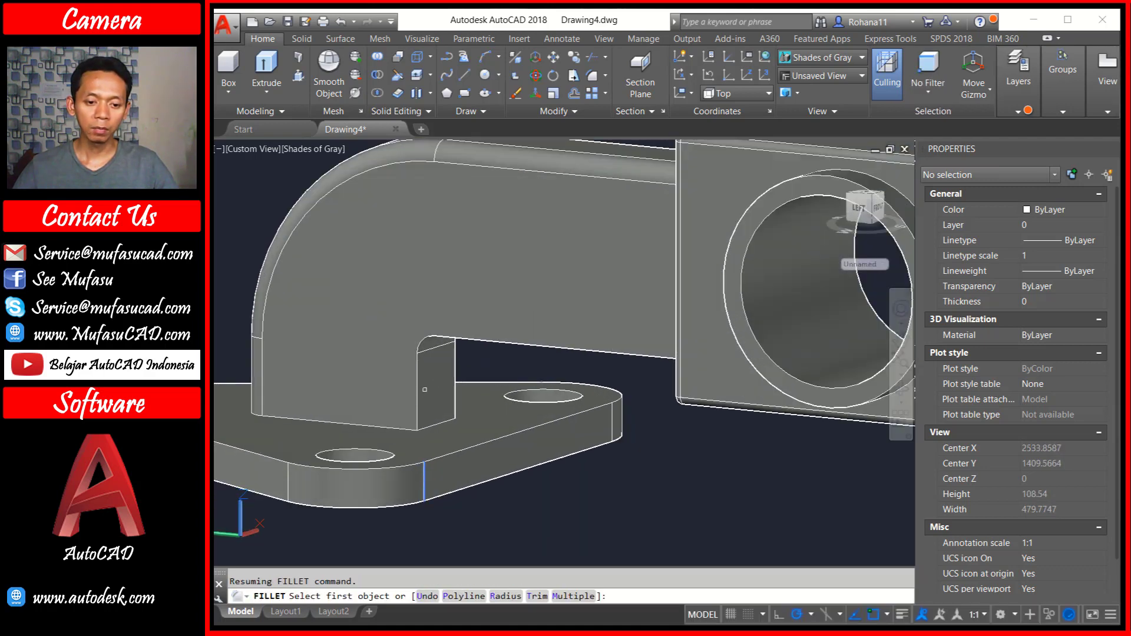
click(418, 394)
key(Return)
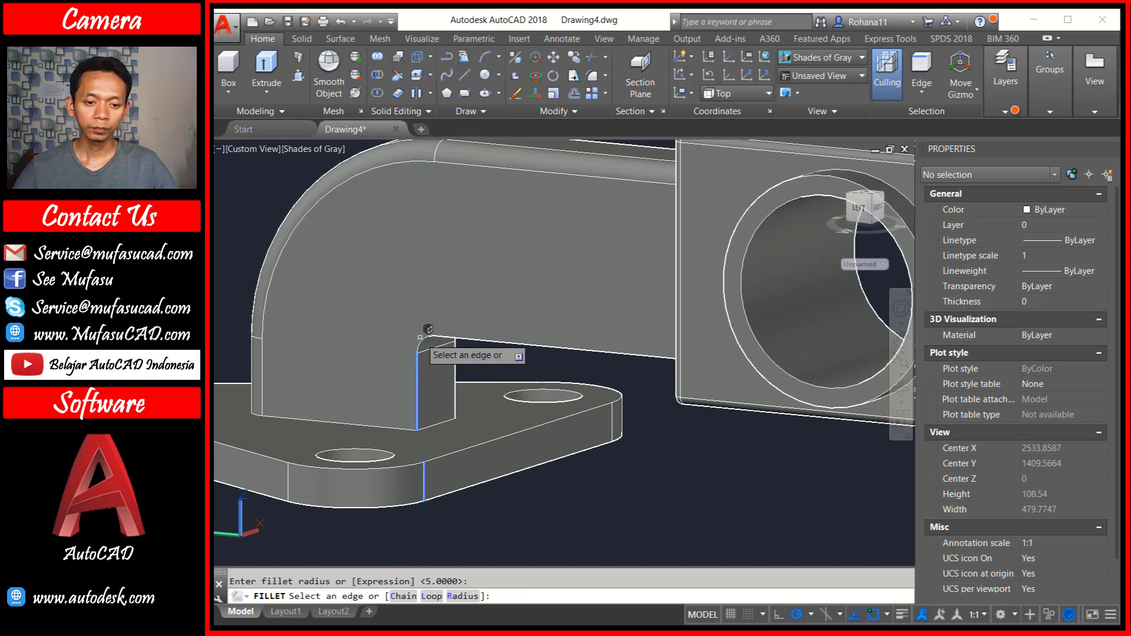
click(422, 341)
click(486, 341)
key(Return)
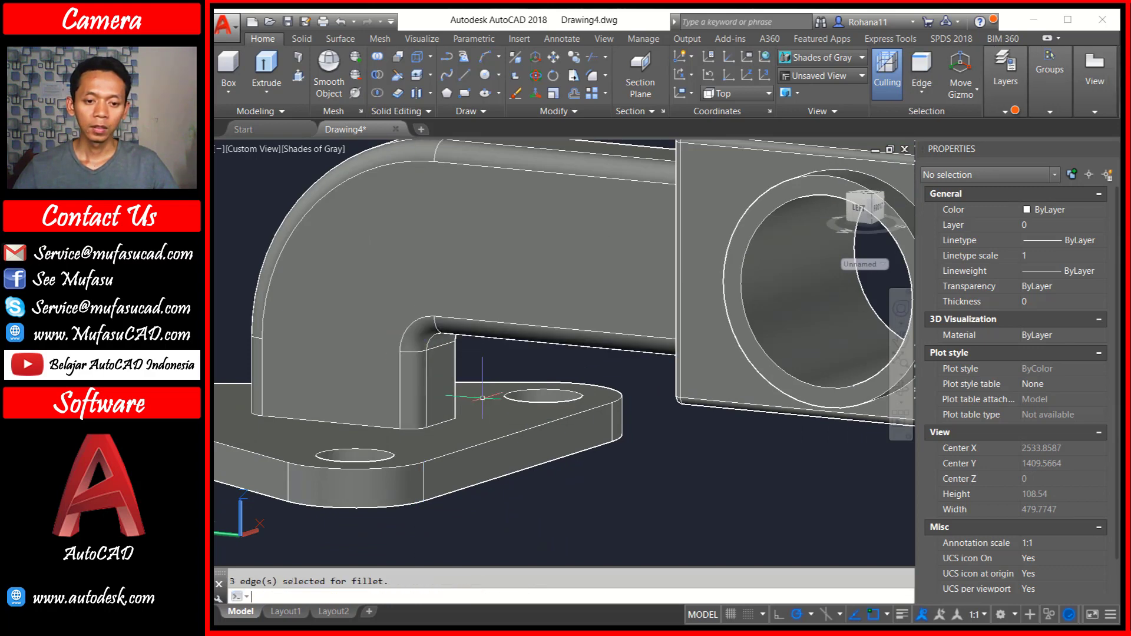
scroll(485, 340, down, 3)
shift+middle_drag(486, 341, 666, 359)
Fillet the arm's top straight edge at radius 5
key(Return)
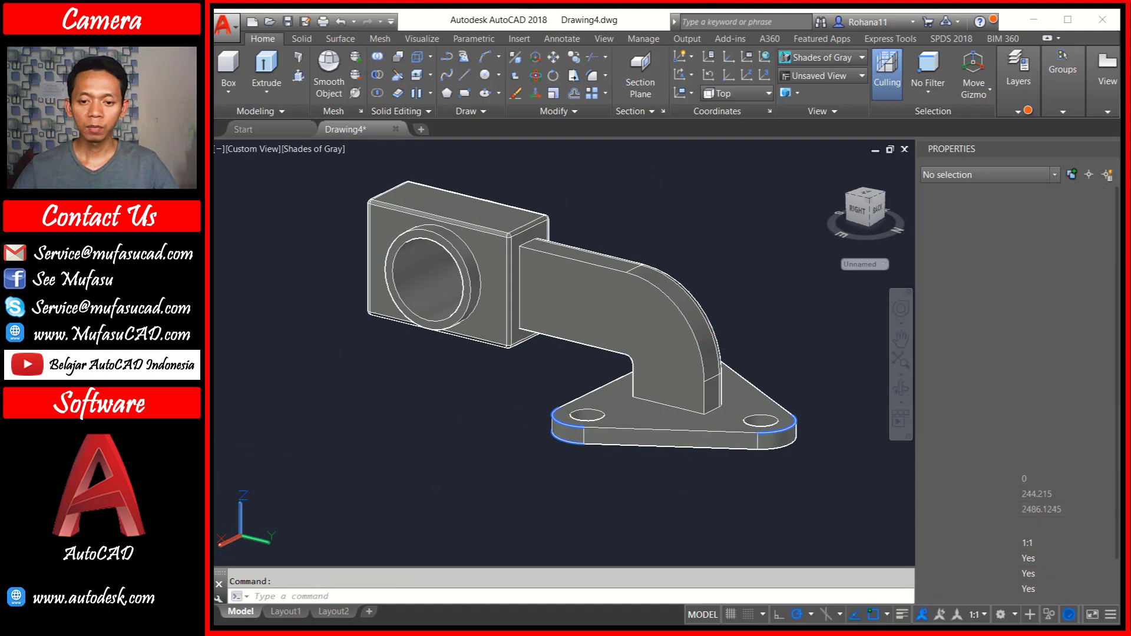
scroll(530, 306, up, 2)
key(Return)
click(396, 258)
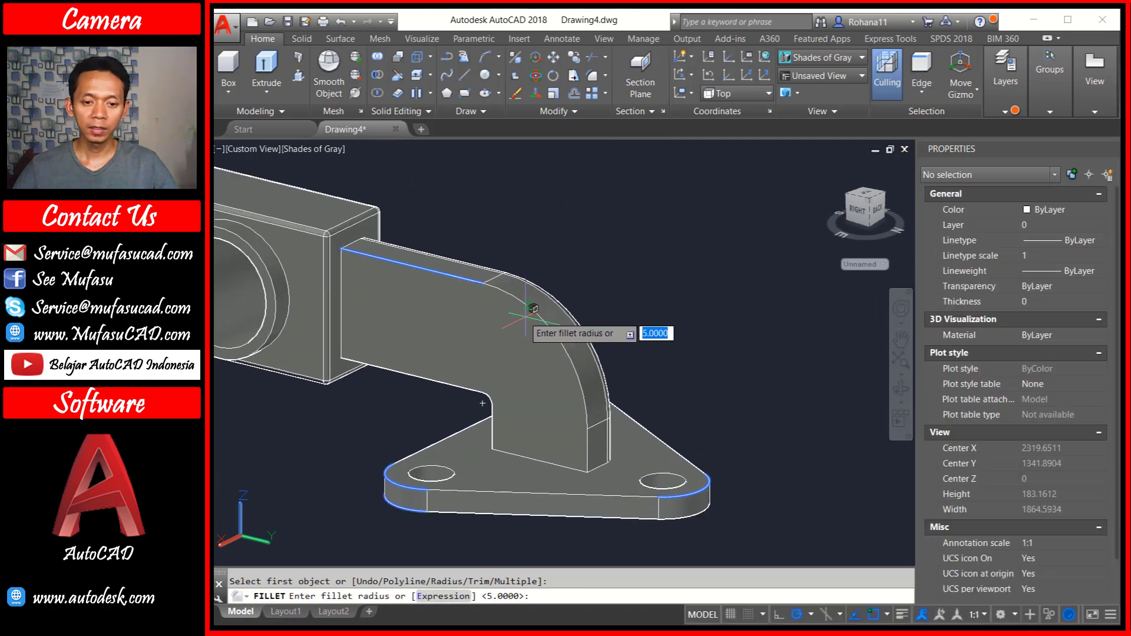
key(Return)
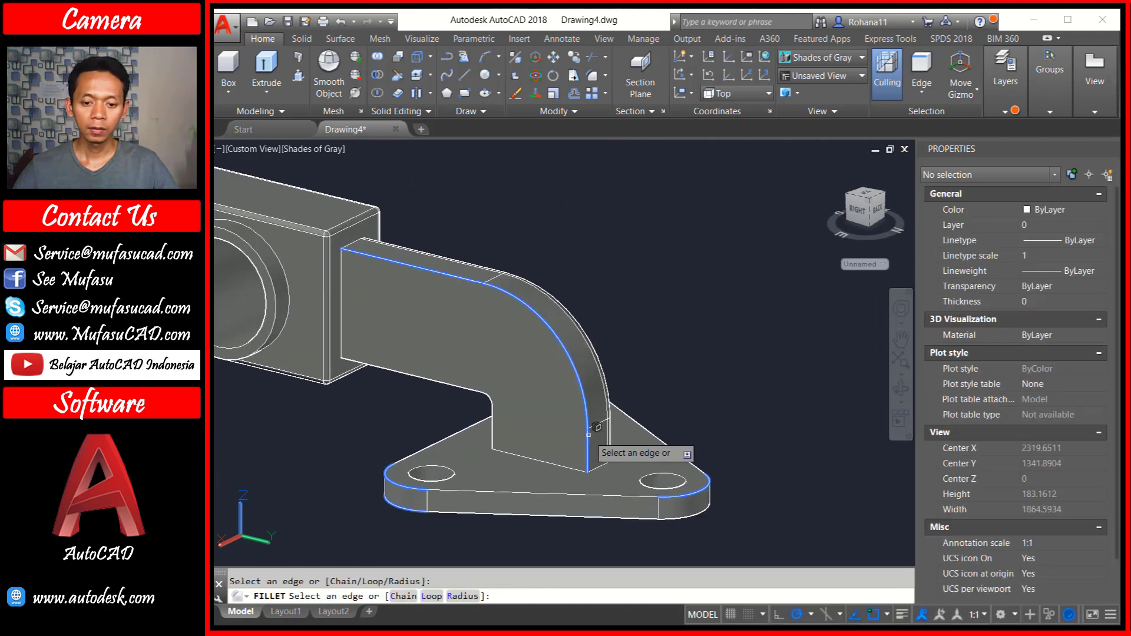
key(Return)
Fillet the next arm edge, the curved inner edge and the last edge at radius 5
scroll(424, 389, up, 3)
key(Return)
click(457, 375)
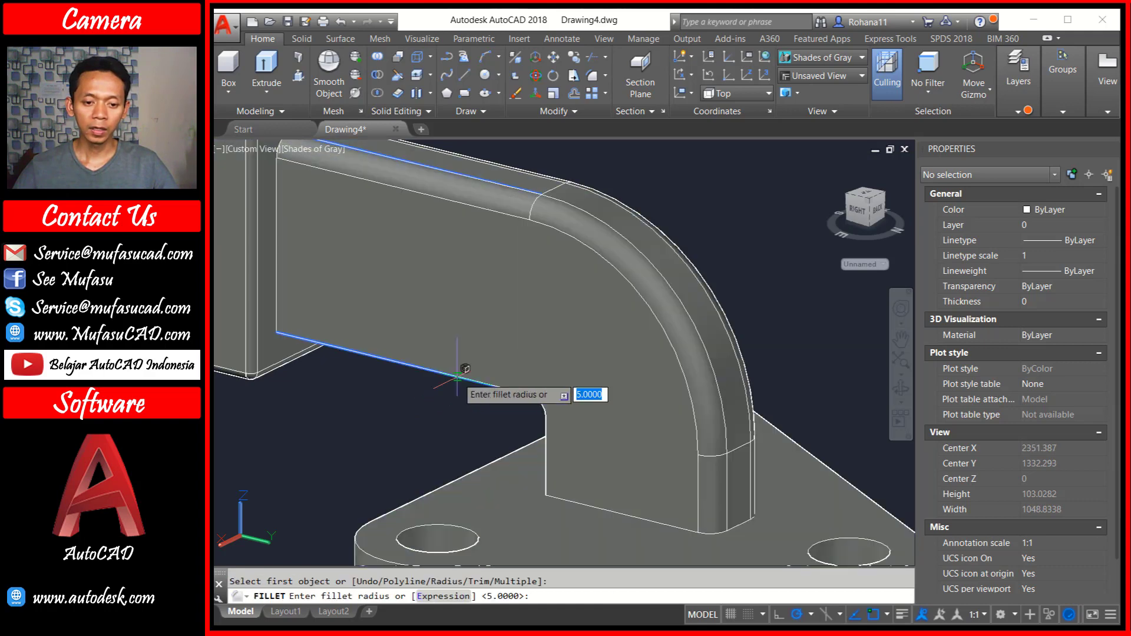
key(Return)
click(542, 406)
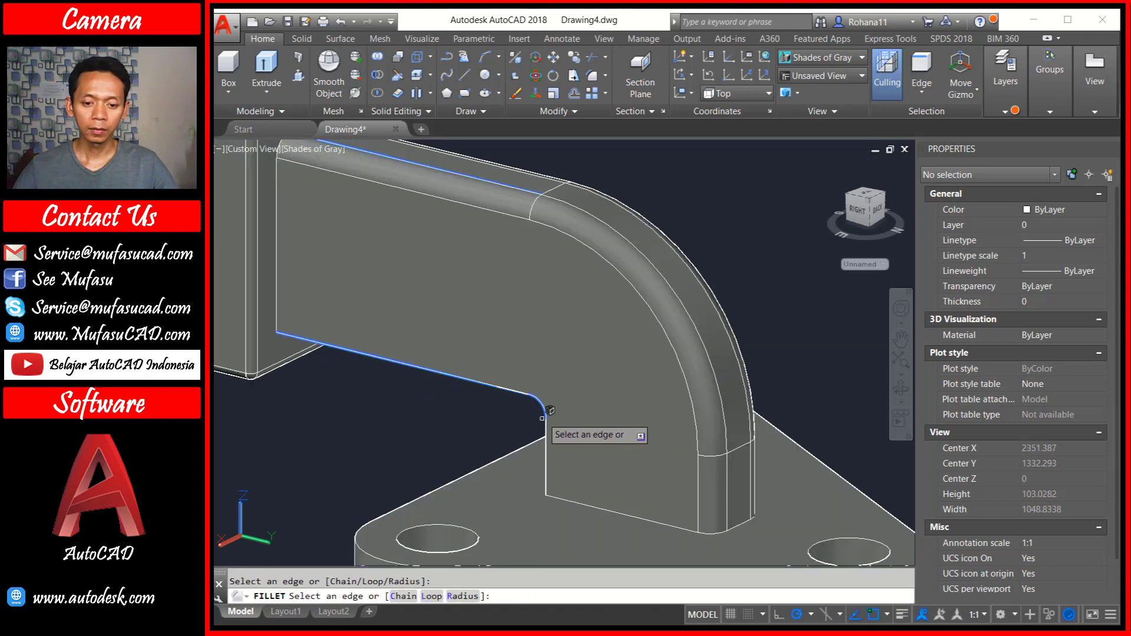
click(553, 437)
key(Return)
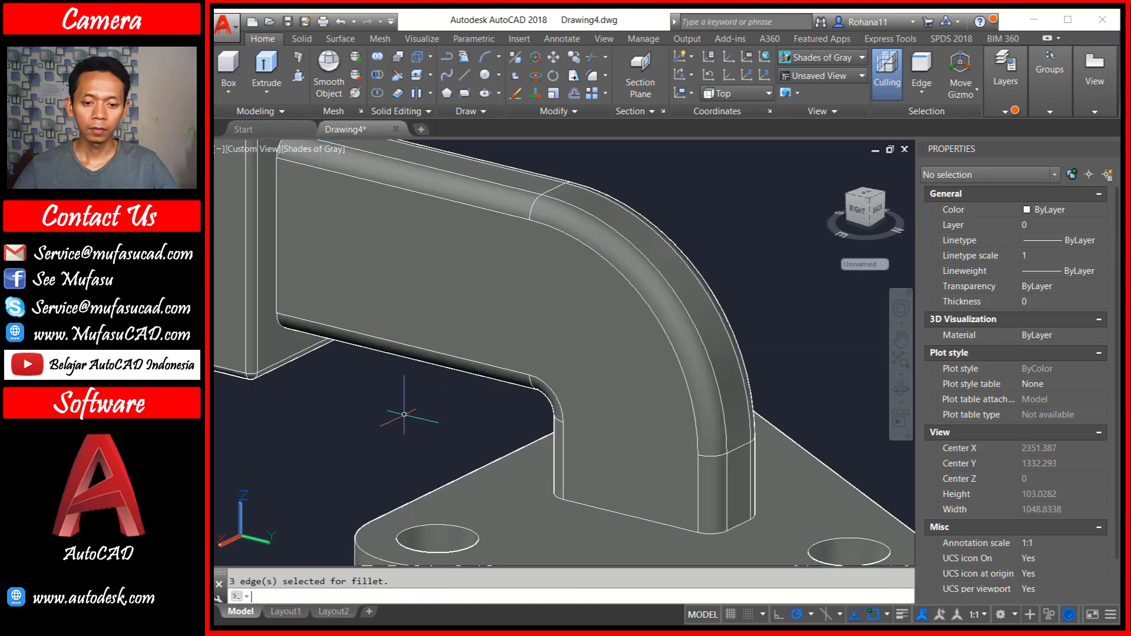
scroll(404, 404, down, 5)
mouse_move(405, 404)
shift+middle_down()
mouse_move(401, 352)
mouse_move(363, 291)
mouse_move(479, 279)
shift+middle_up()
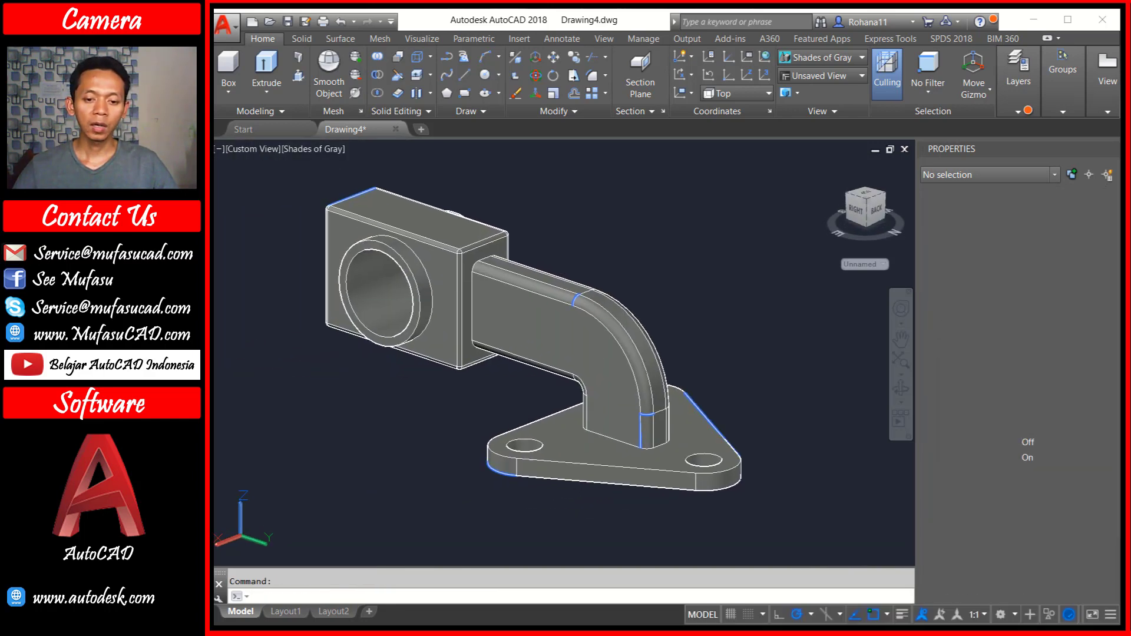
click(733, 238)
click(396, 438)
key(Escape)
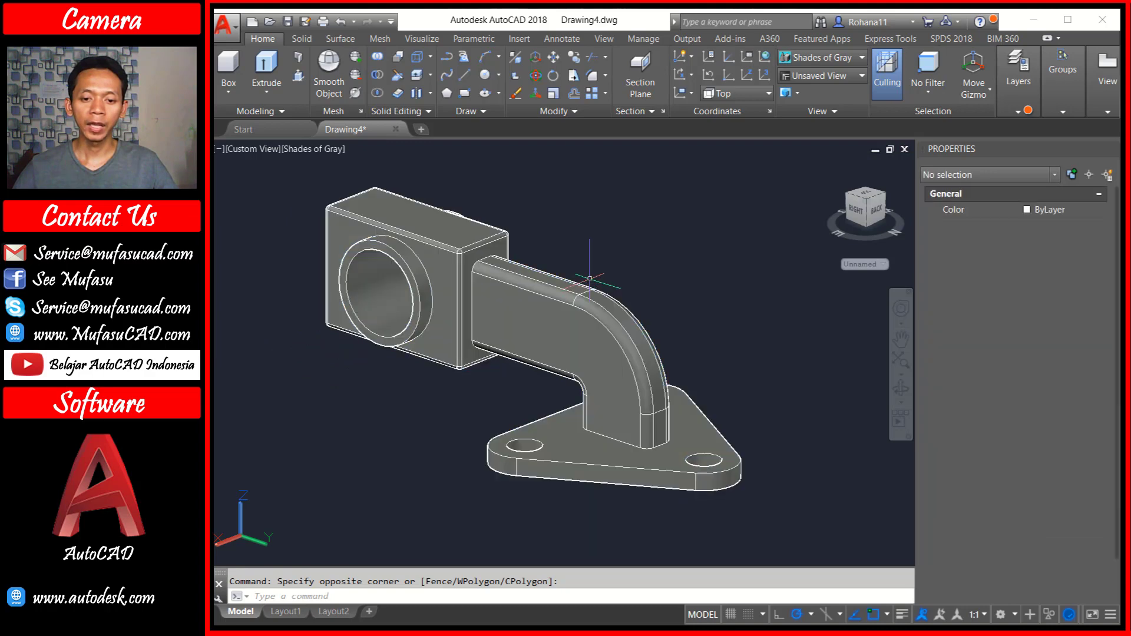
text(fil)
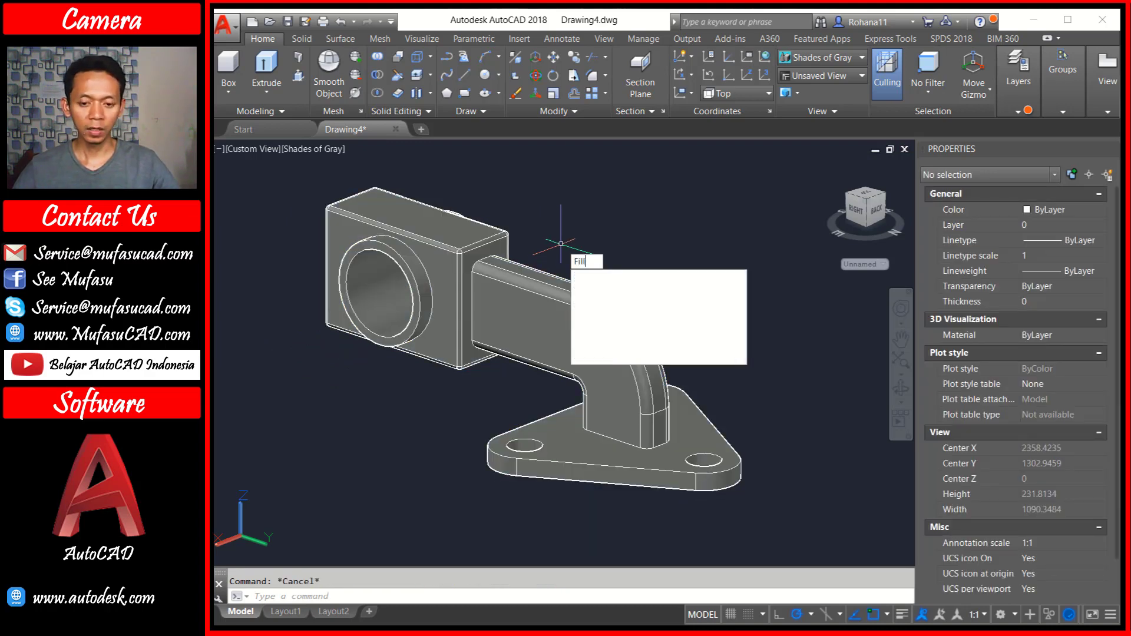
text(let)
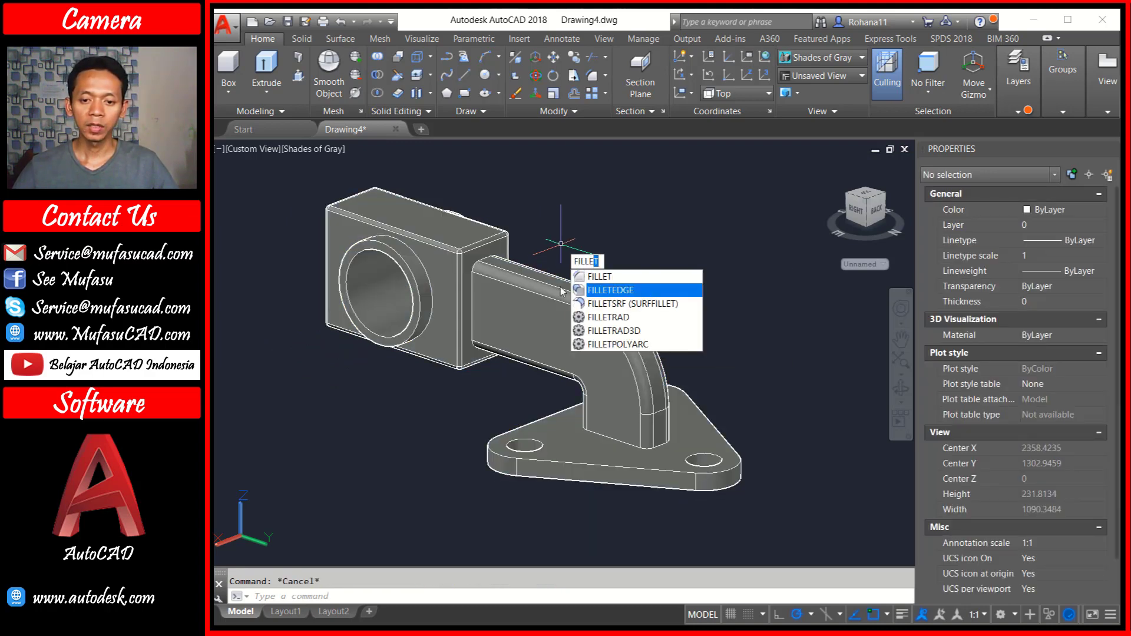
Start a FILLETEDGE on the solid and exit it without changes
click(621, 290)
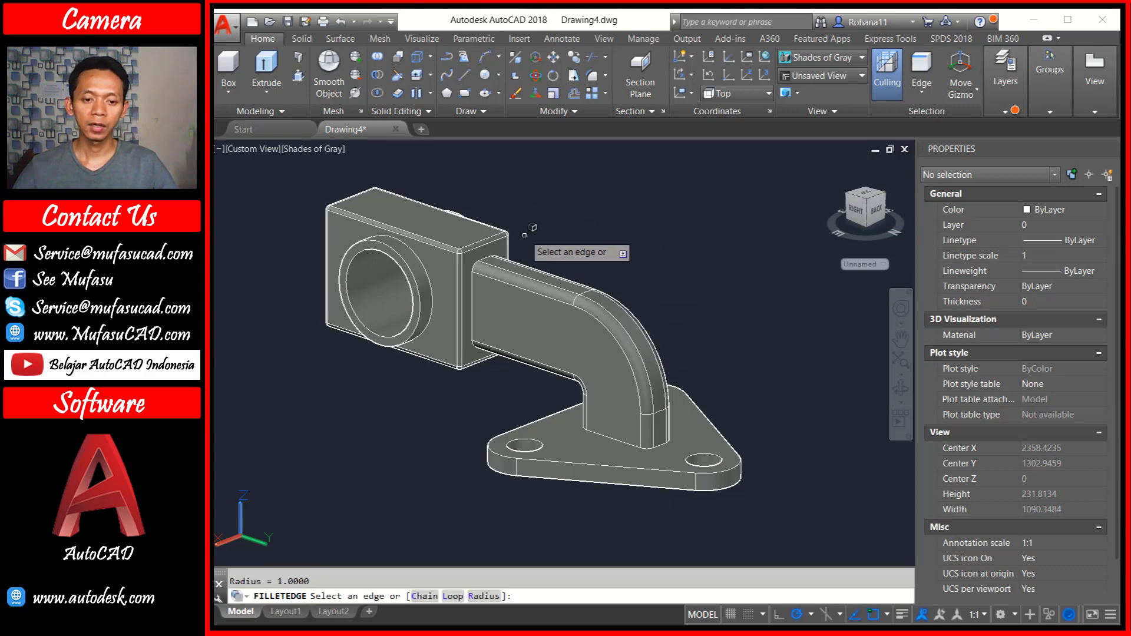
scroll(524, 237, up, 4)
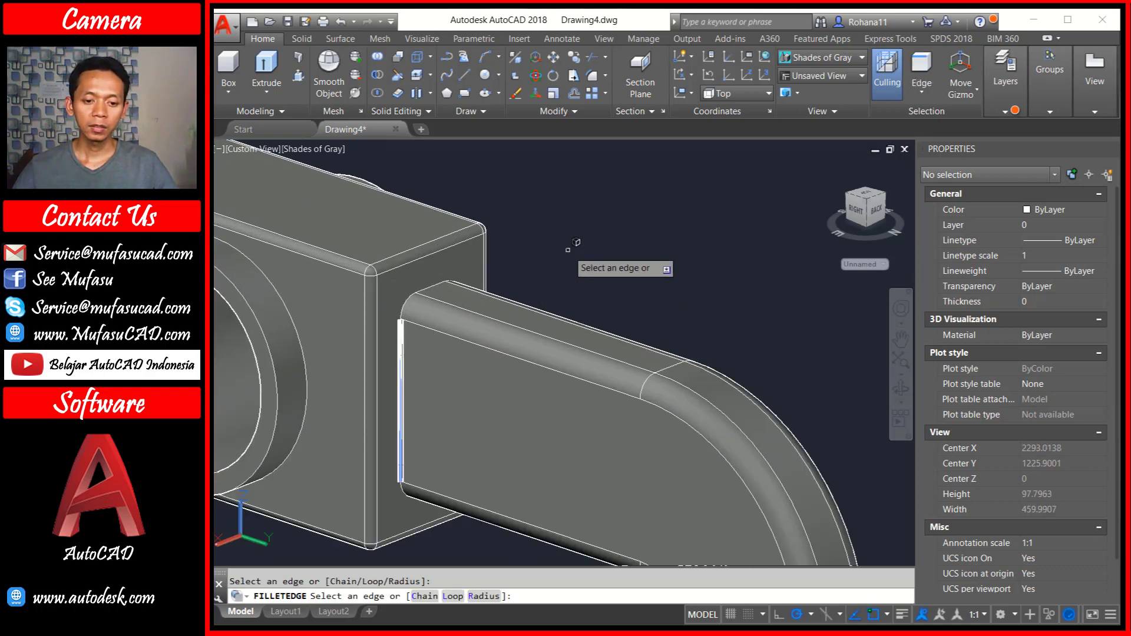
key(Return)
middle_drag(645, 278, 619, 252)
text(f)
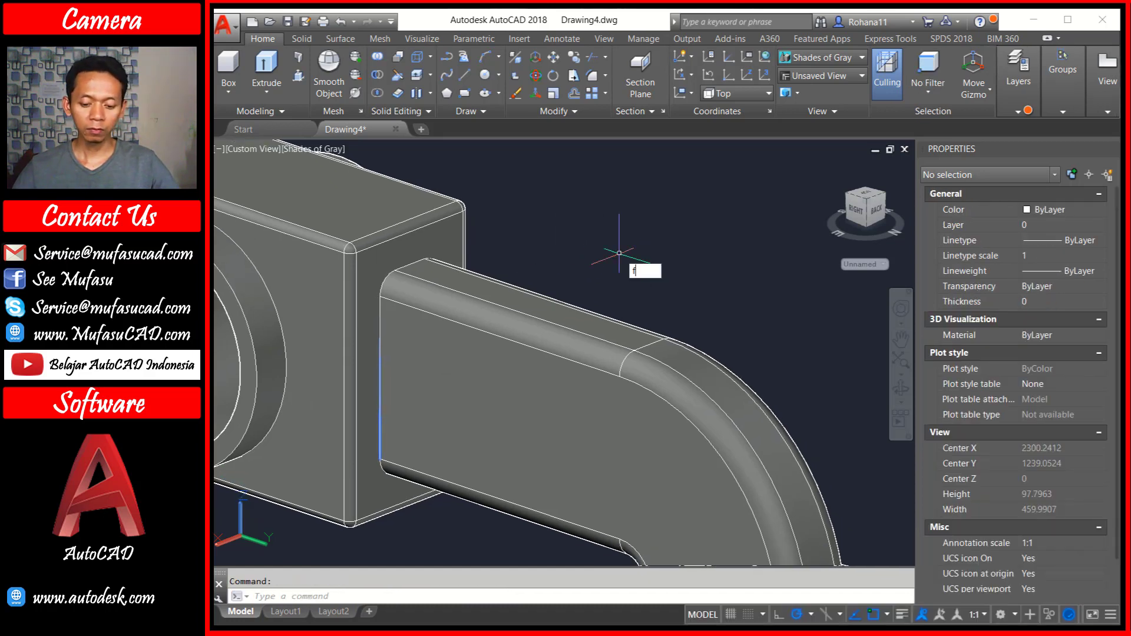
Fillet the edge loop where the arm meets the box at radius 5
text(FI)
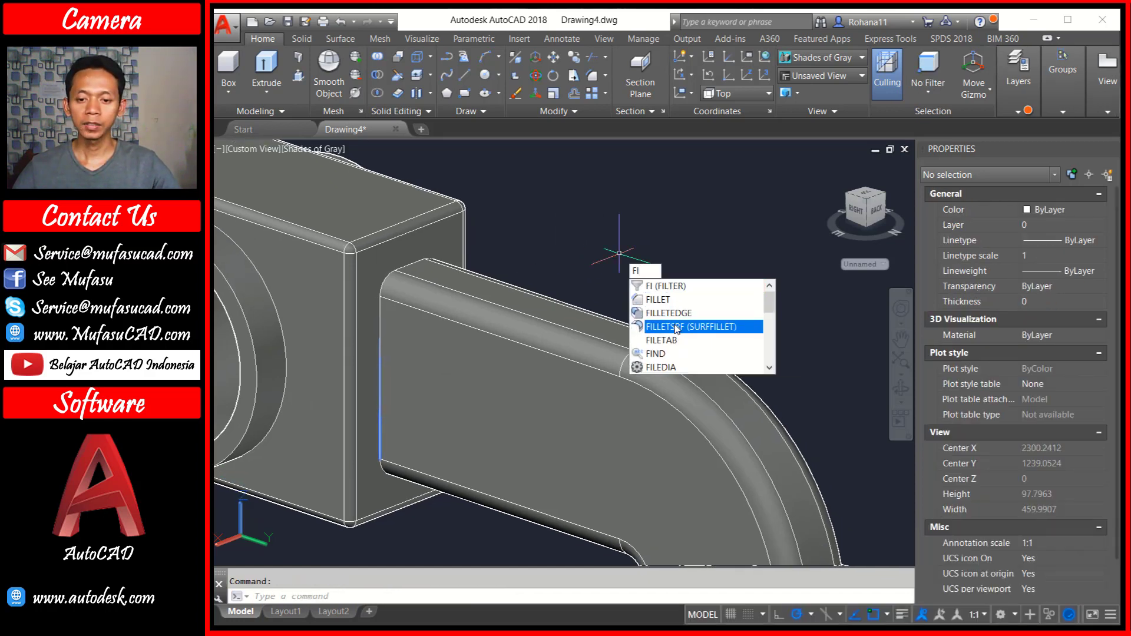
click(669, 313)
text(r)
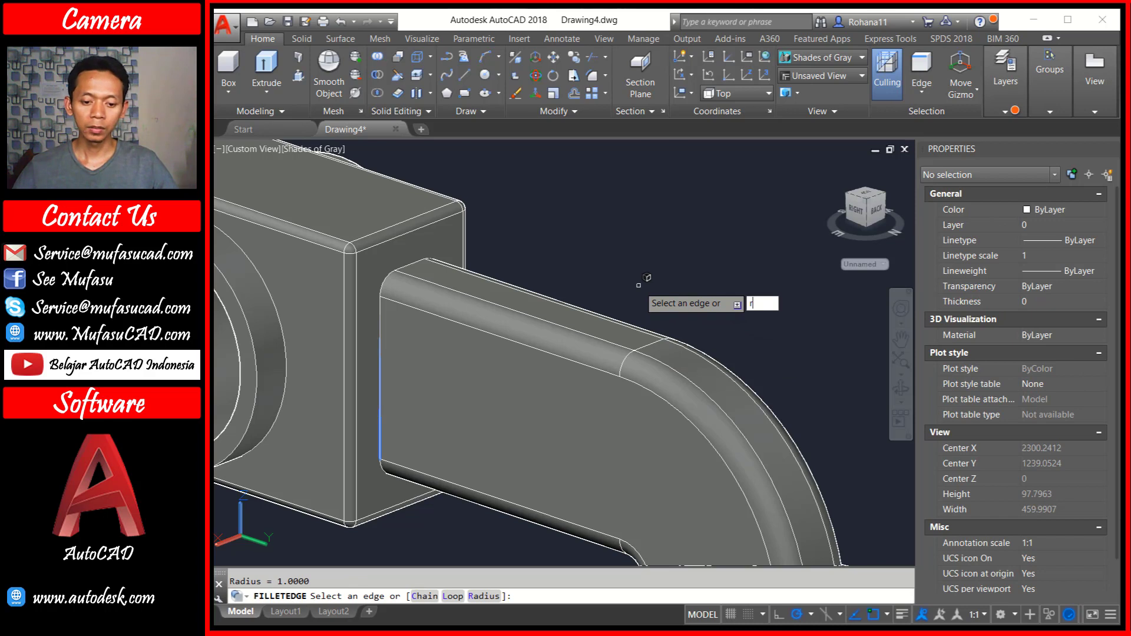
key(Return)
text(5)
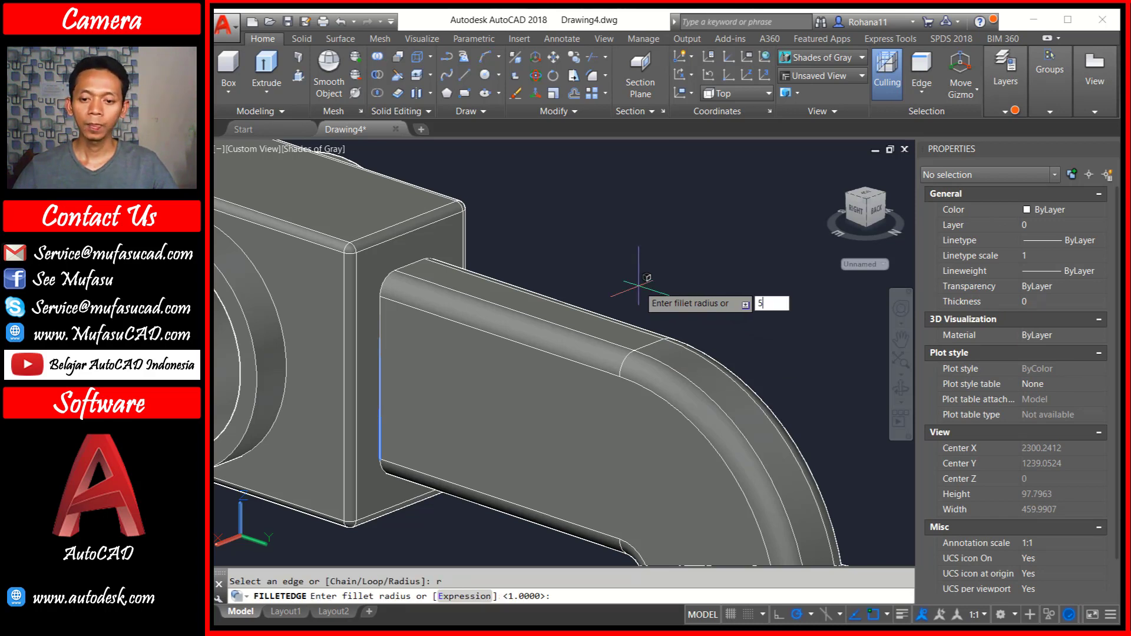
key(Return)
scroll(384, 327, up, 1)
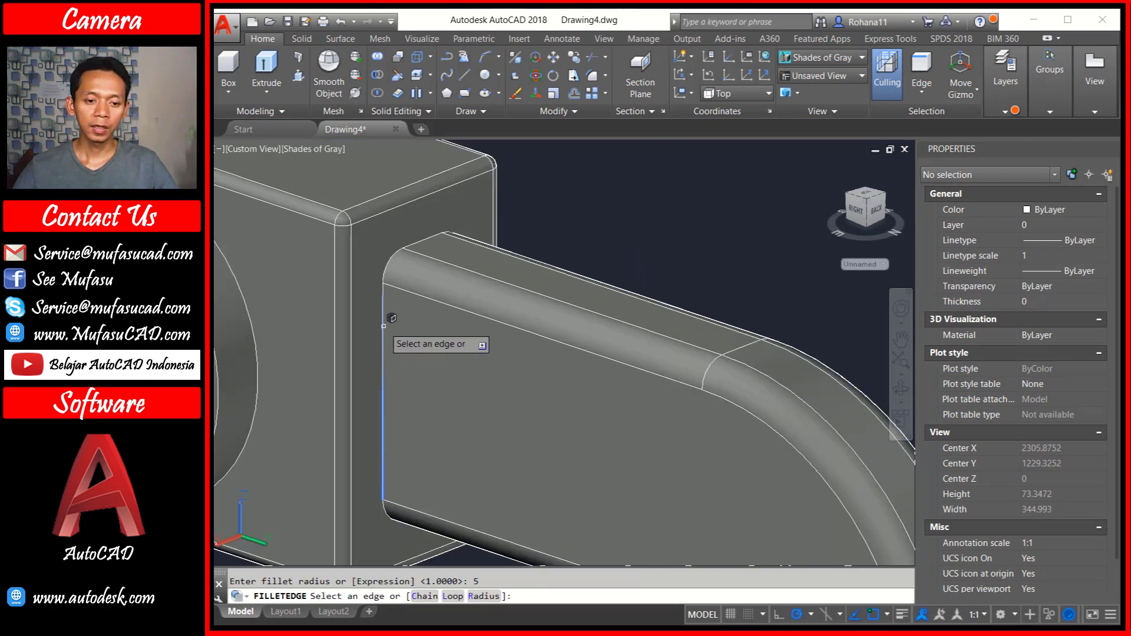
click(384, 335)
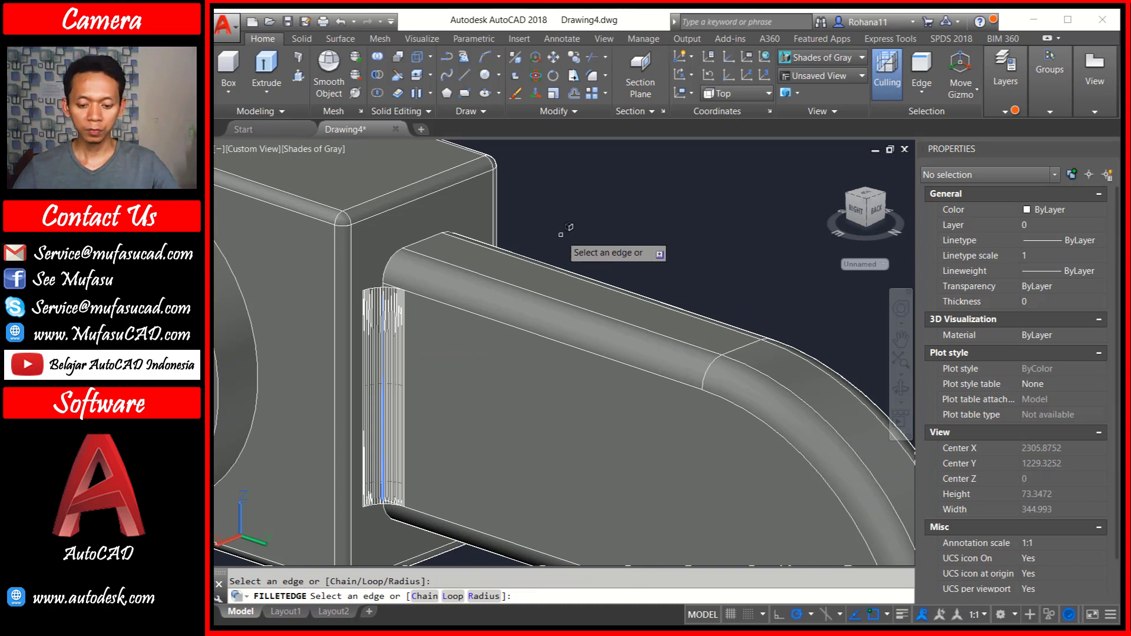
text(l)
key(Return)
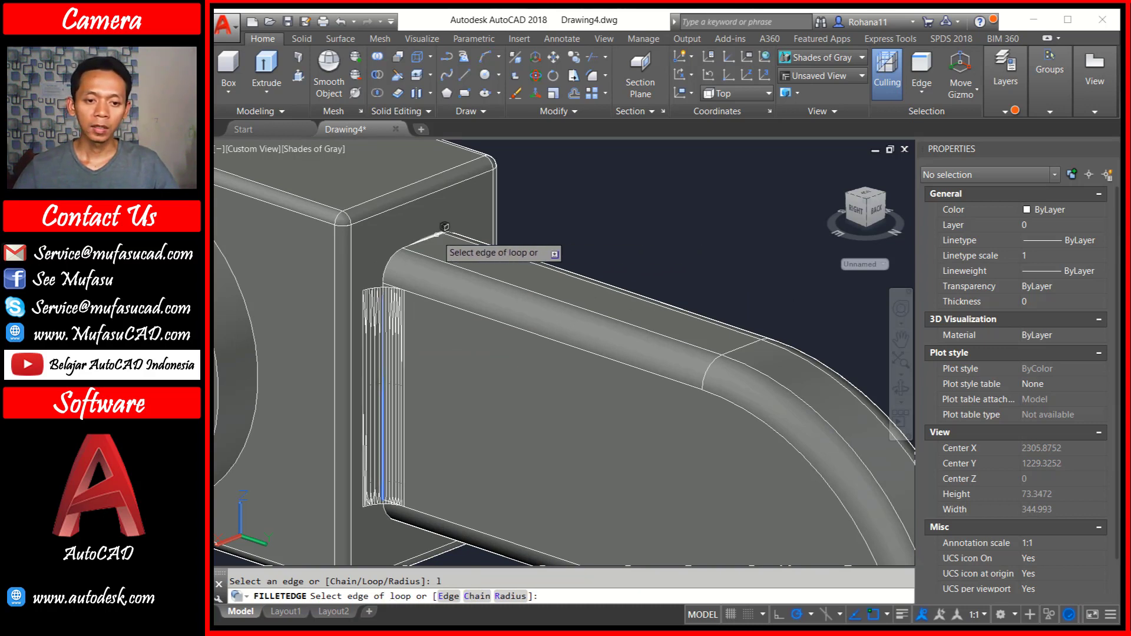
click(438, 228)
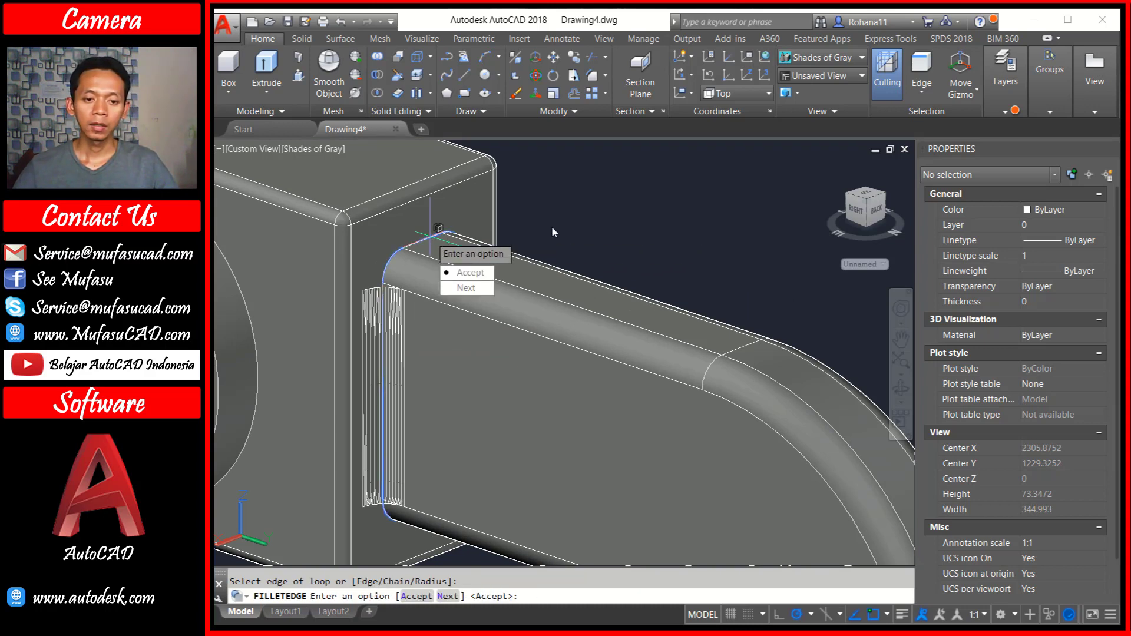
key(Return)
key(Return)
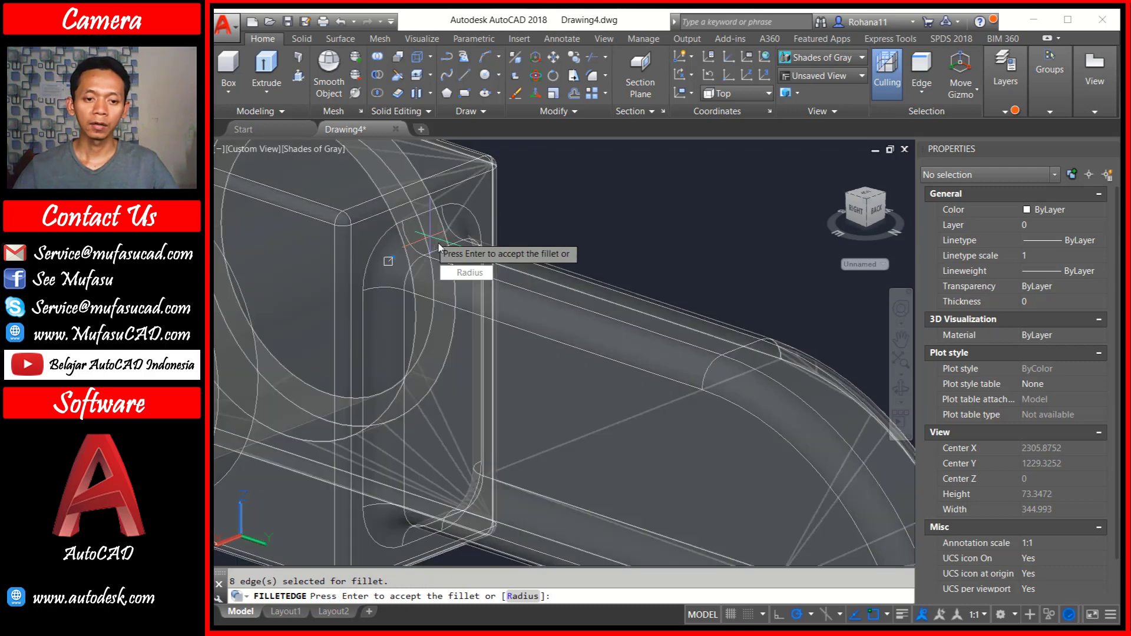
scroll(455, 261, down, 2)
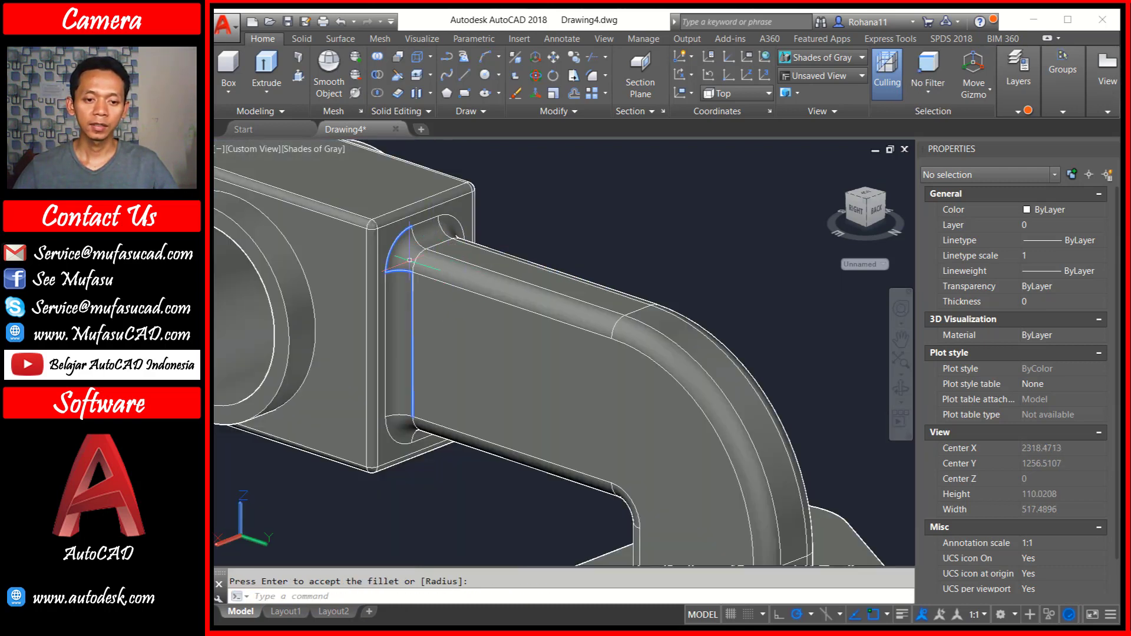
shift+middle_drag(573, 270, 392, 270)
key(Return)
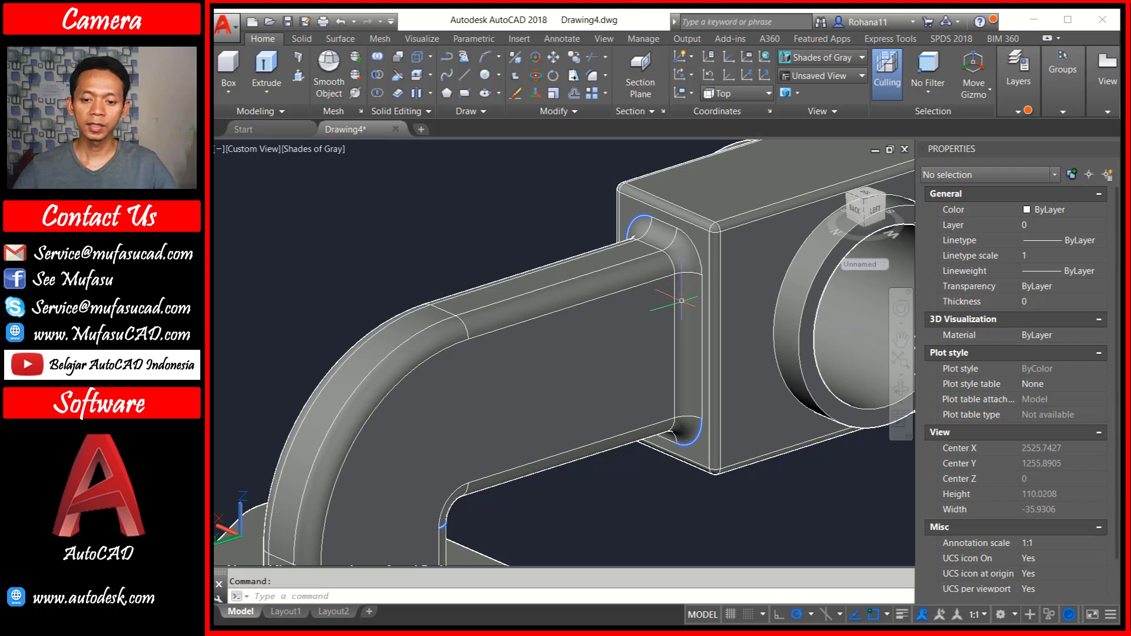
Select the full edge loop around the post base on the plate for a radius 5 fillet
scroll(682, 301, down, 4)
scroll(537, 353, up, 4)
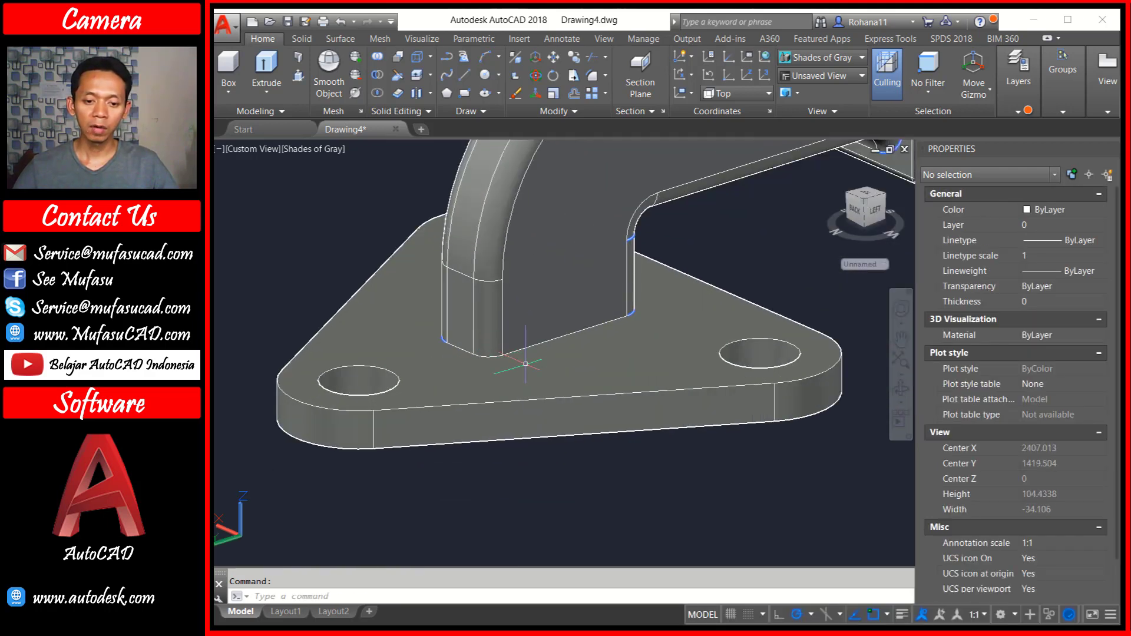
shift+middle_drag(526, 363, 561, 352)
key(Return)
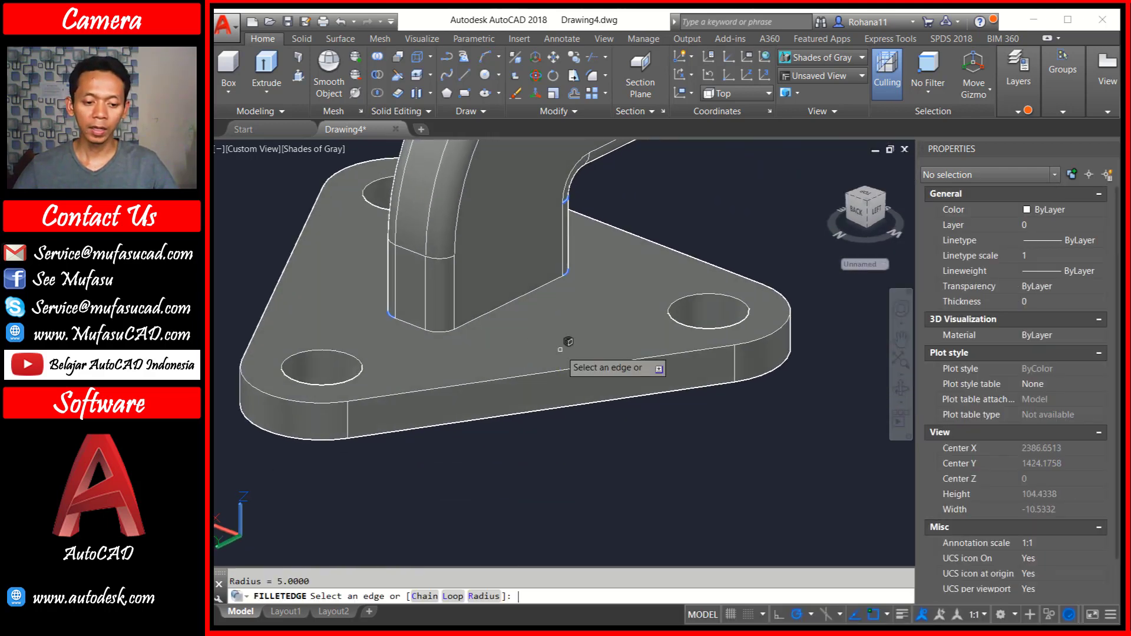
scroll(513, 316, up, 2)
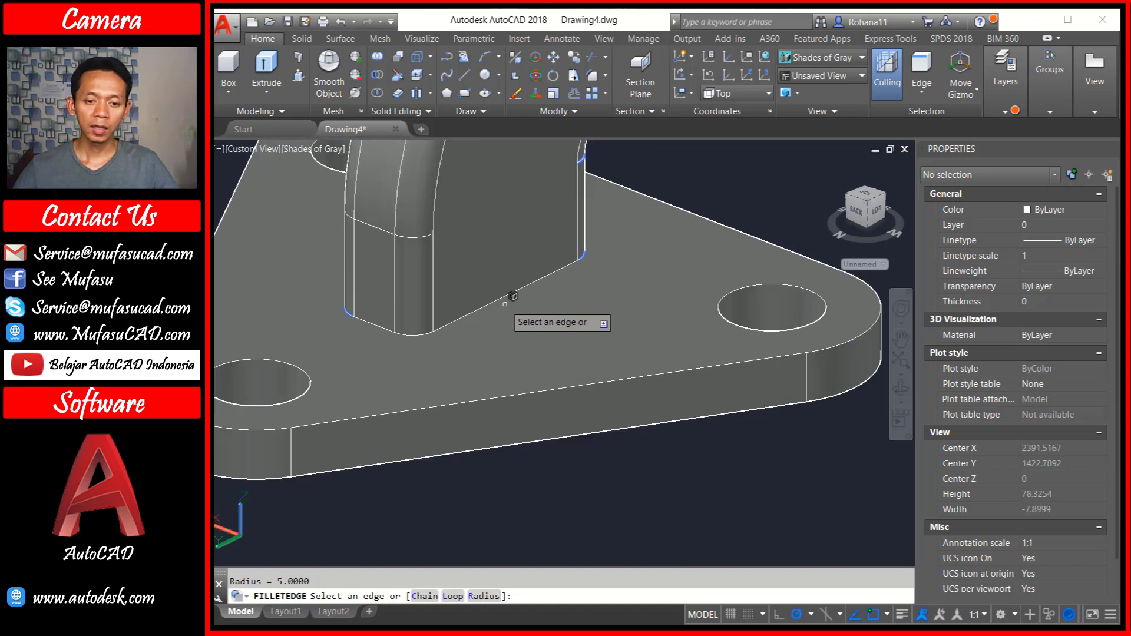
click(503, 298)
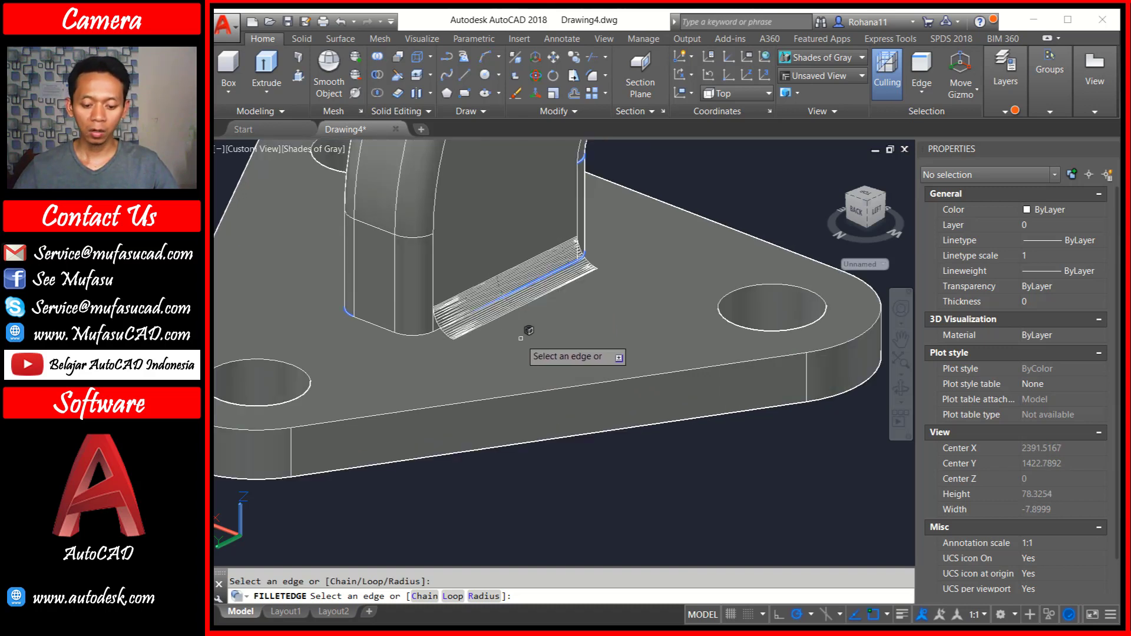
key(Return)
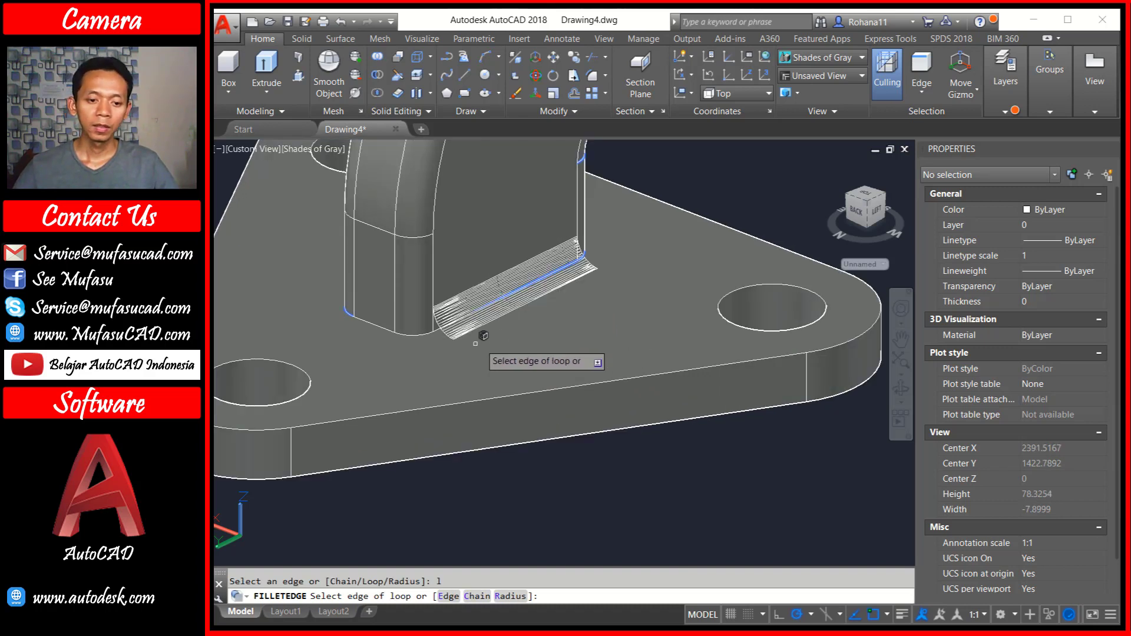
click(376, 328)
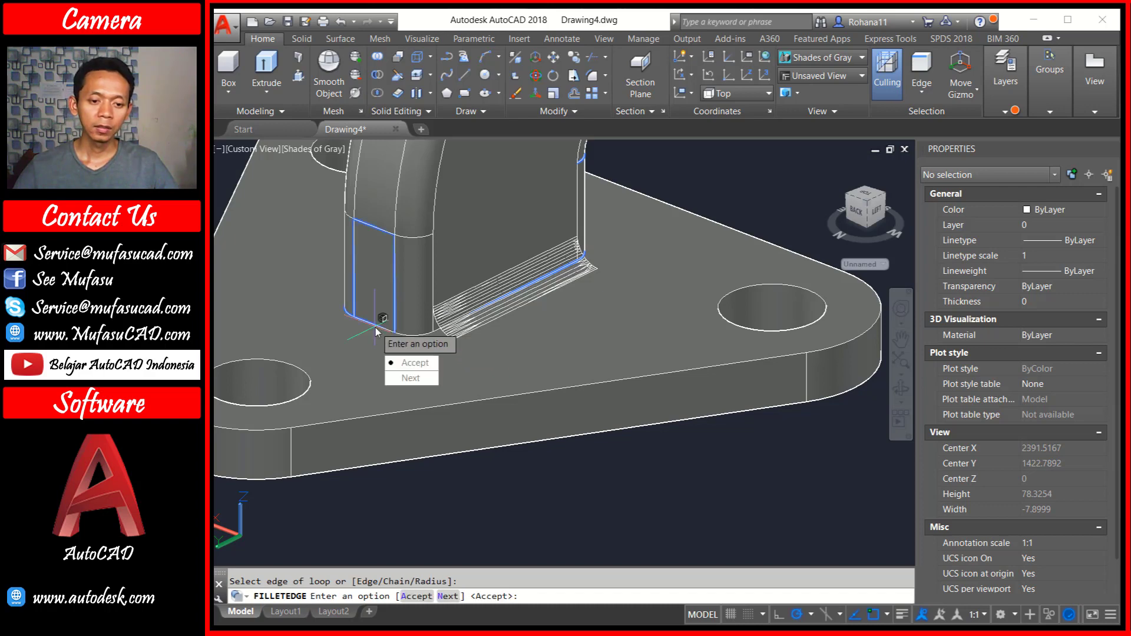
key(Down)
key(Return)
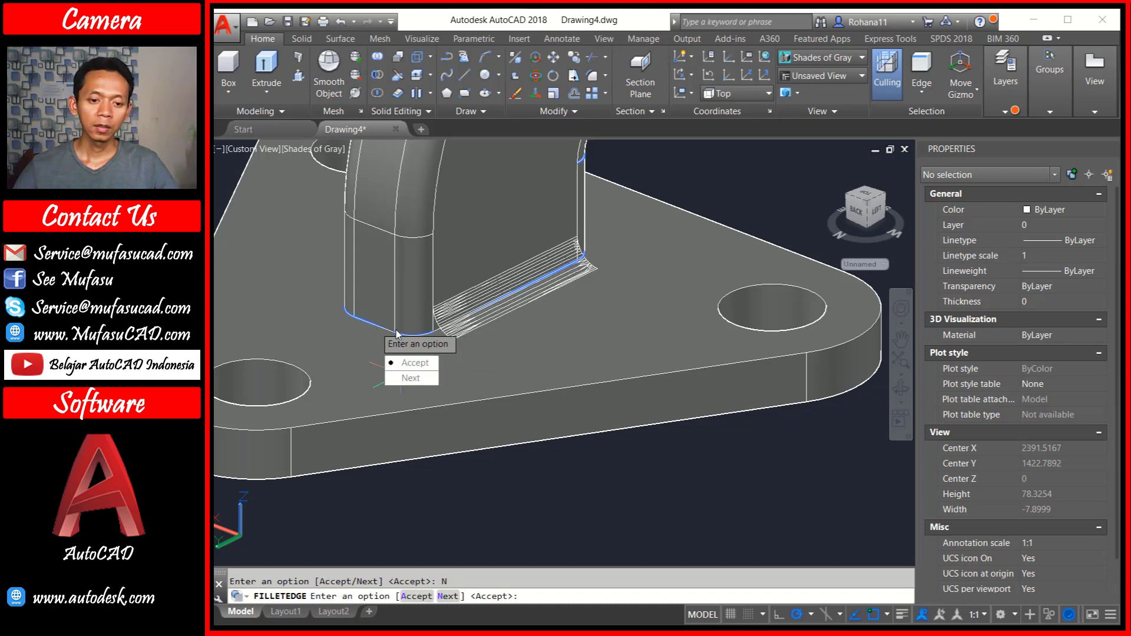
click(413, 362)
key(Return)
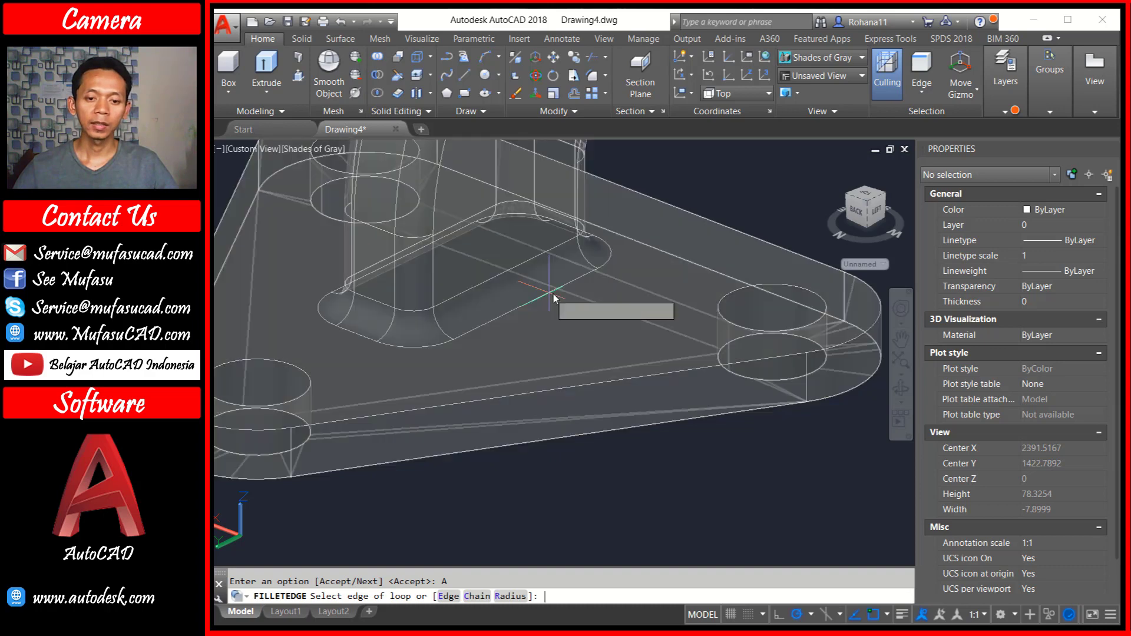
Apply the pending radius 5 post-base fillet, then switch to the Layout1 paper sheet
scroll(566, 285, down, 7)
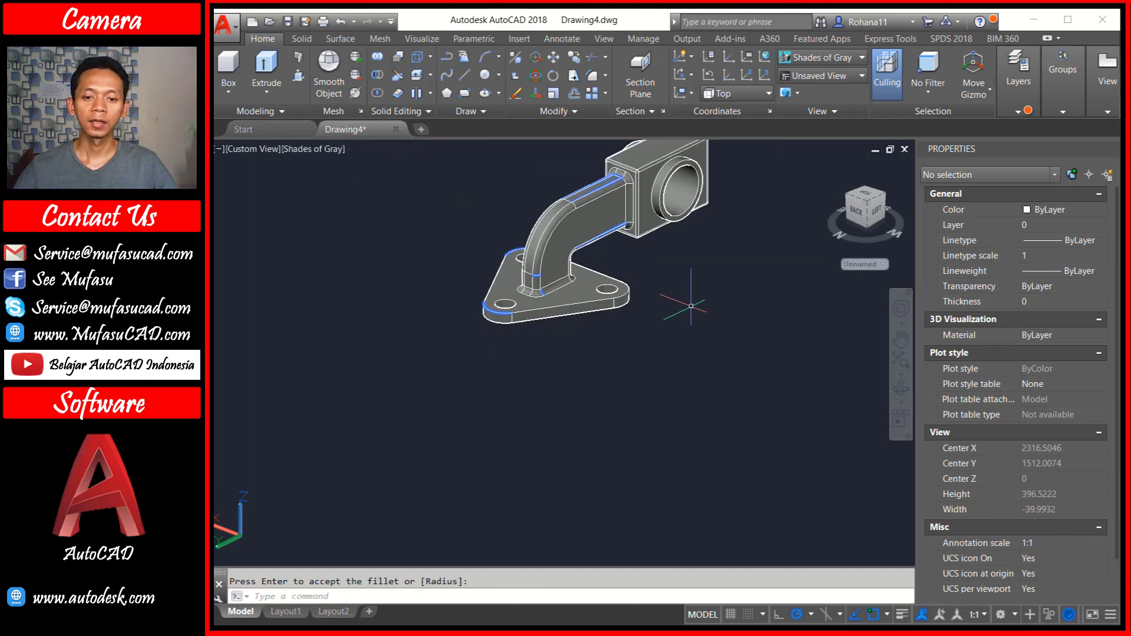
shift+middle_drag(699, 348, 677, 454)
key(Return)
click(669, 454)
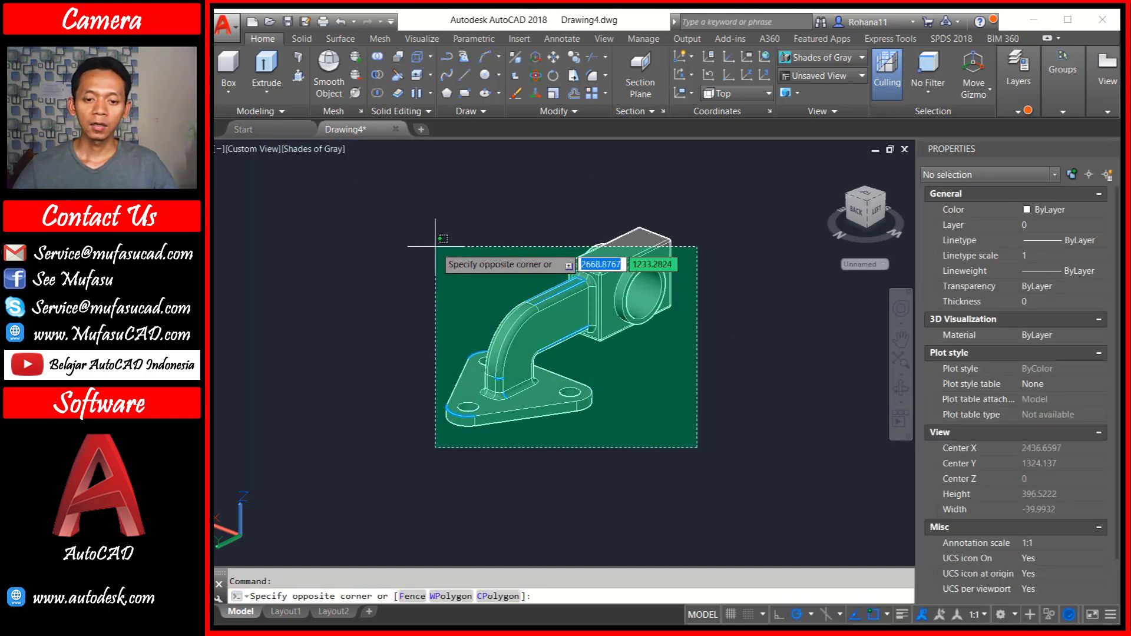
click(439, 247)
key(Escape)
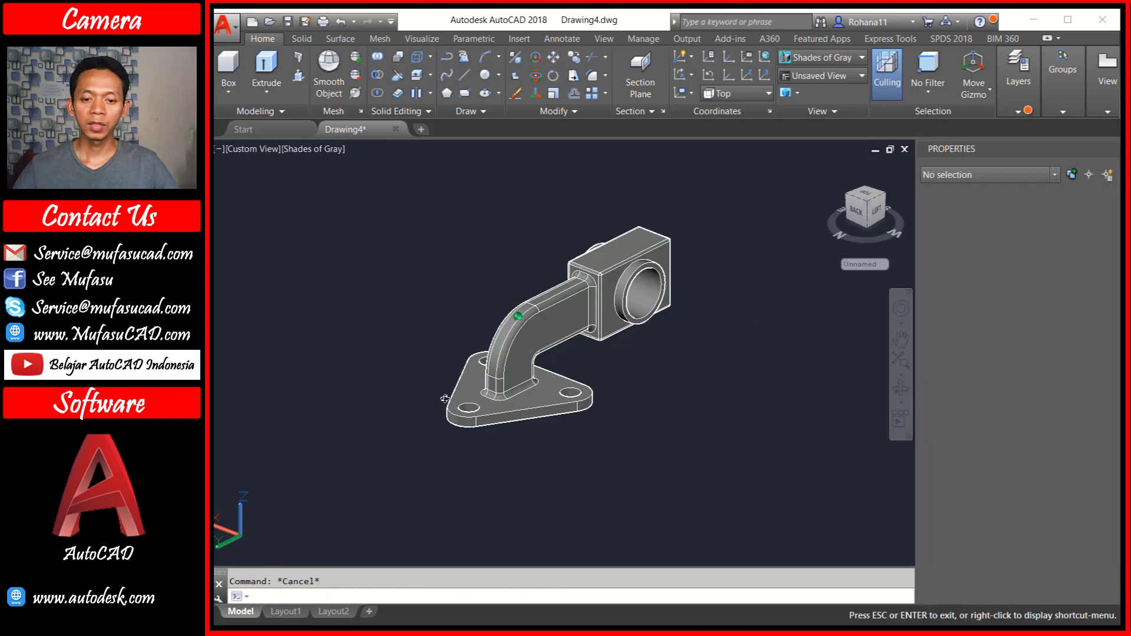
mouse_move(564, 382)
shift+middle_down()
mouse_move(586, 353)
mouse_move(386, 411)
mouse_move(413, 407)
shift+middle_up()
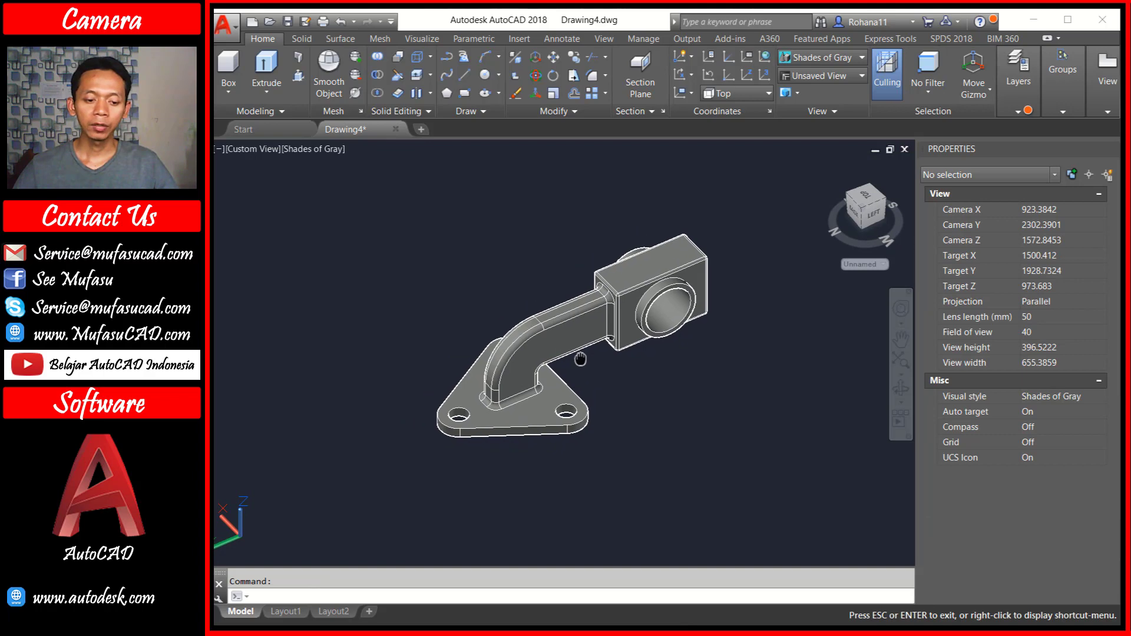
click(285, 612)
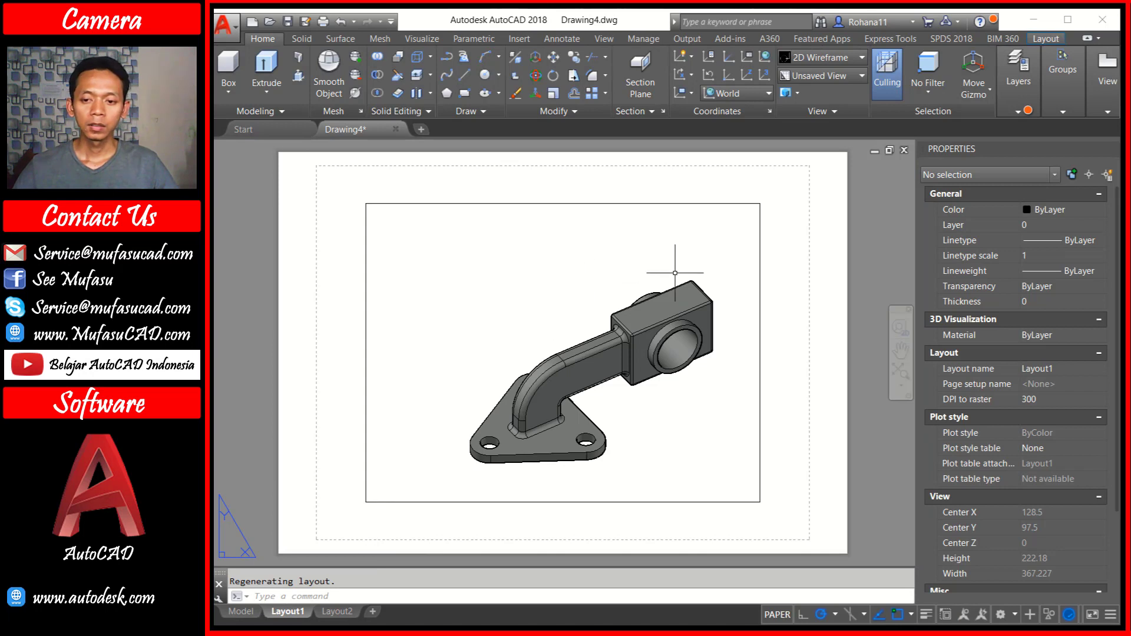
Delete the layout viewport showing the bracket and pan to empty space beside the sheet
scroll(676, 273, down, 2)
click(736, 207)
click(628, 294)
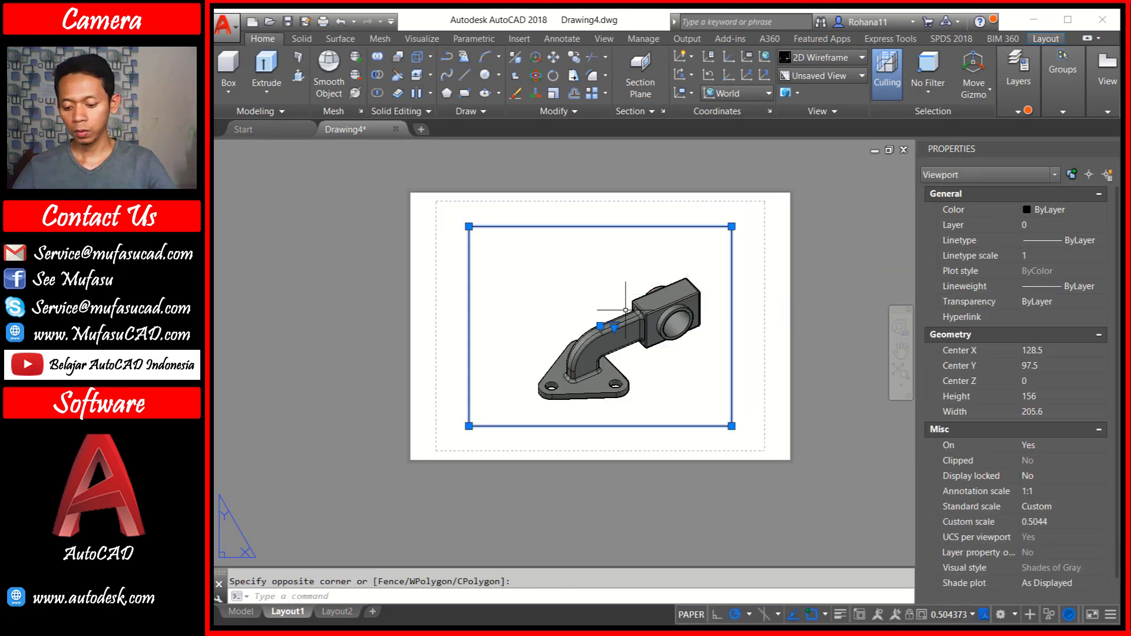
key(Delete)
middle_drag(724, 273, 421, 272)
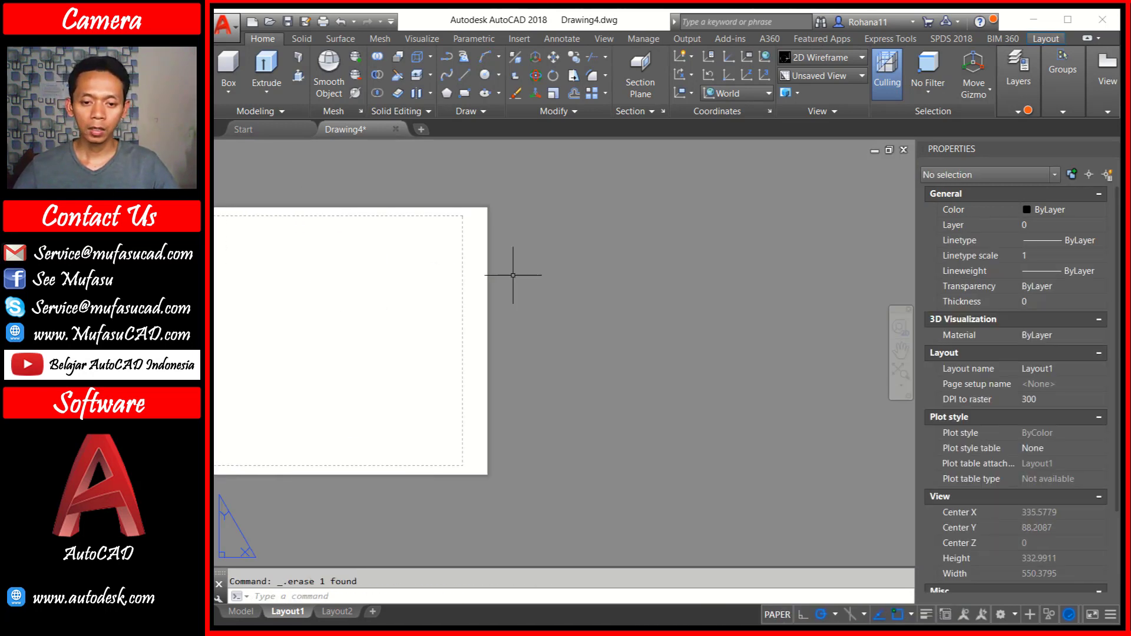
middle_drag(564, 274, 419, 260)
Draw a 297 × 210 rectangle using RECTANG's Dimensions option
text(rec)
key(Return)
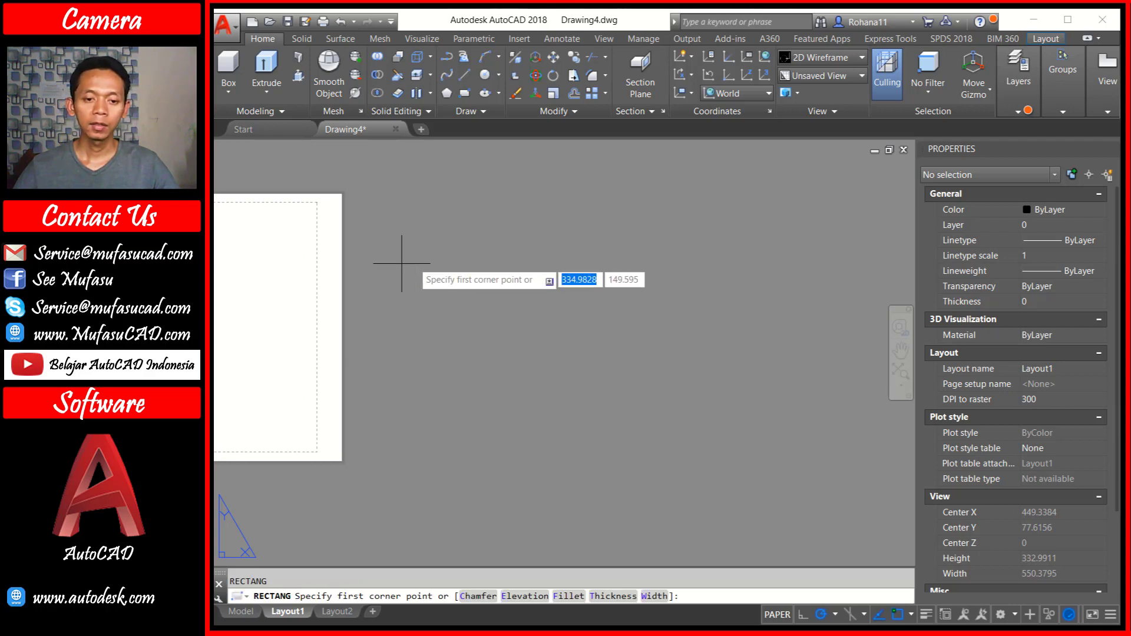
text(d)
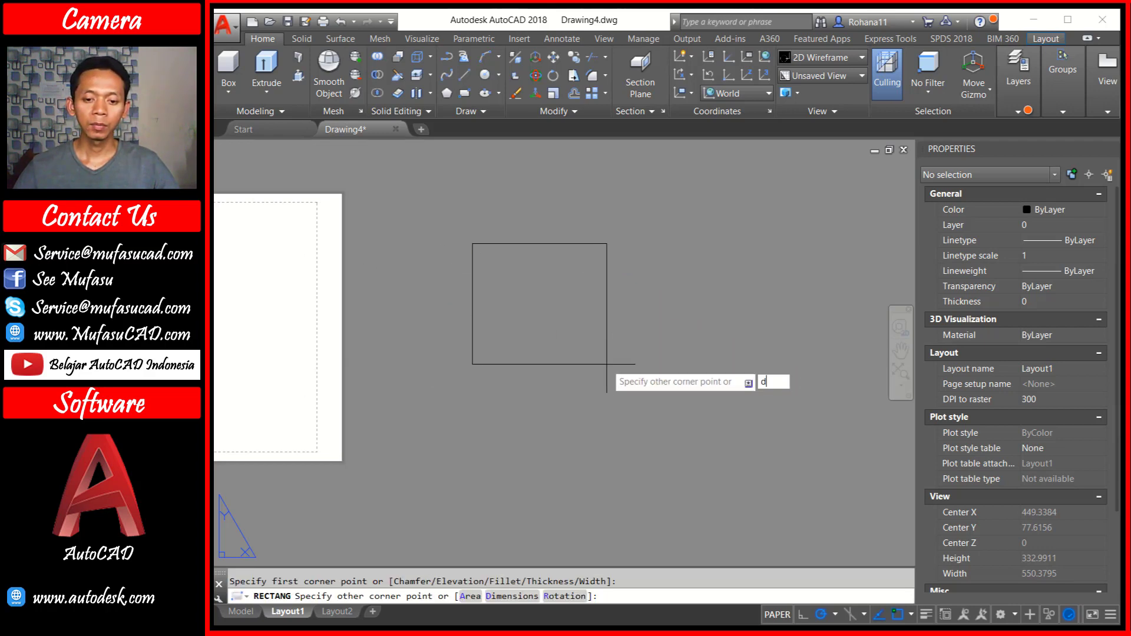
key(Return)
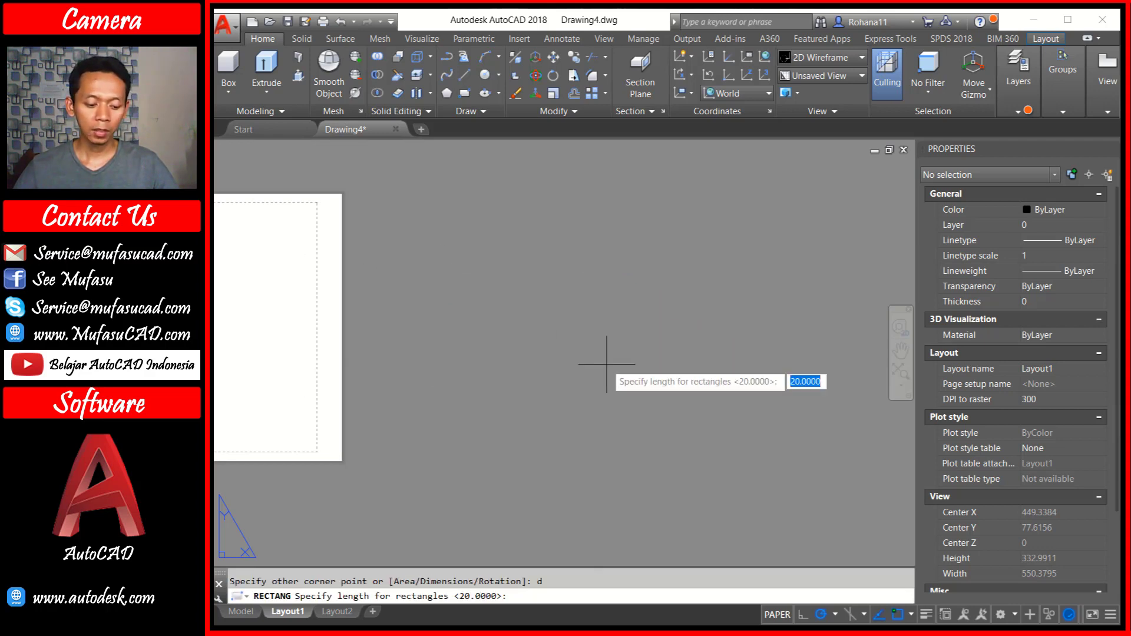
text(297)
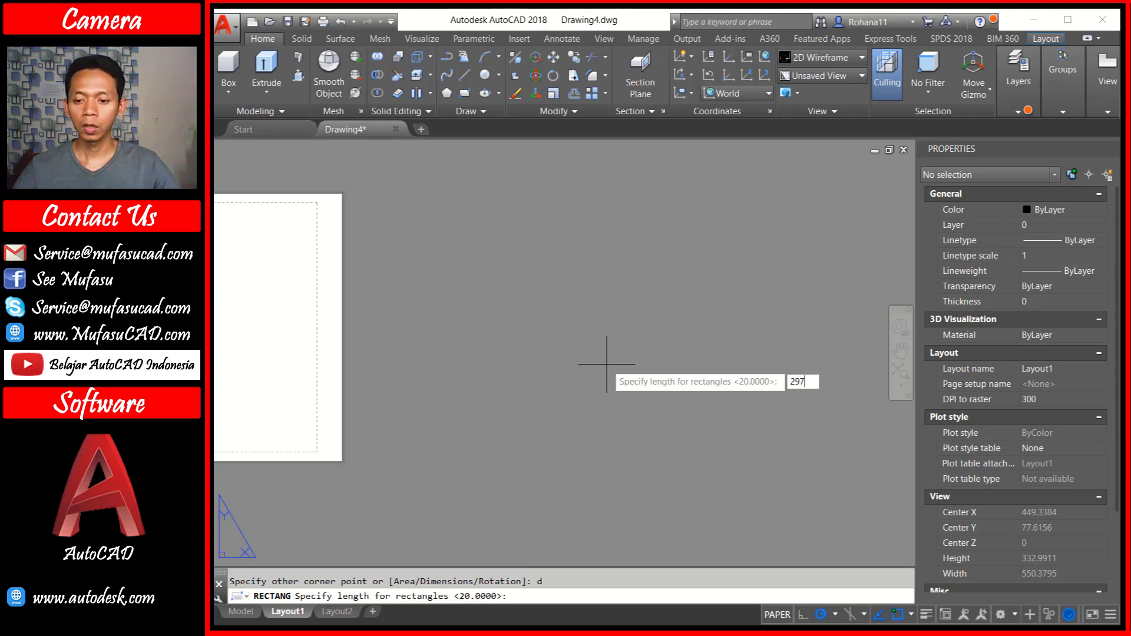
key(Return)
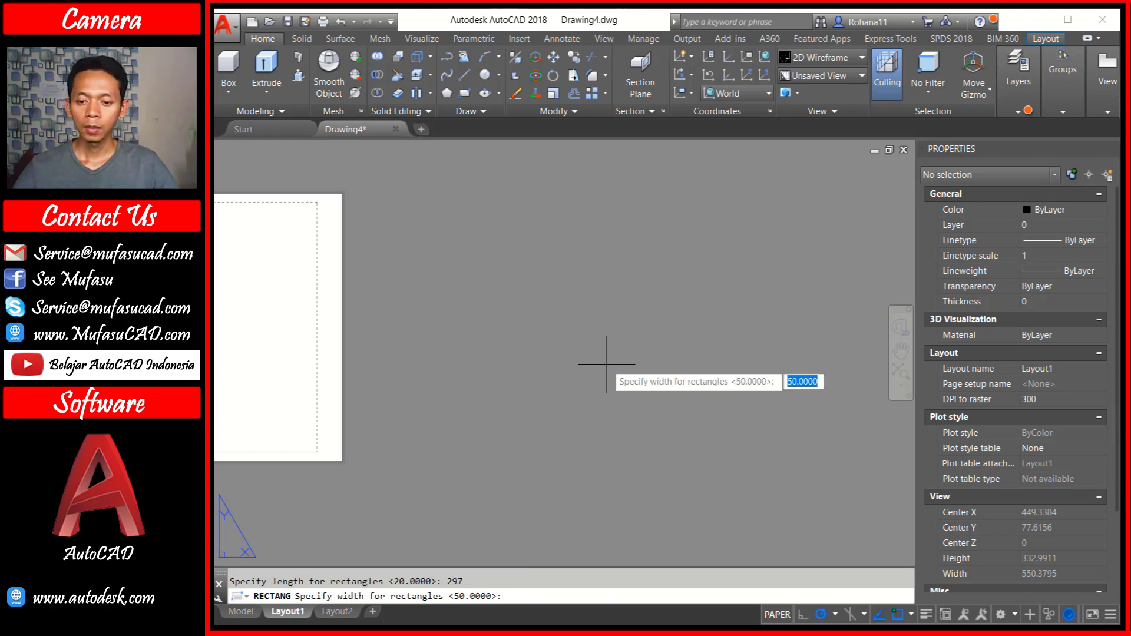
text(210)
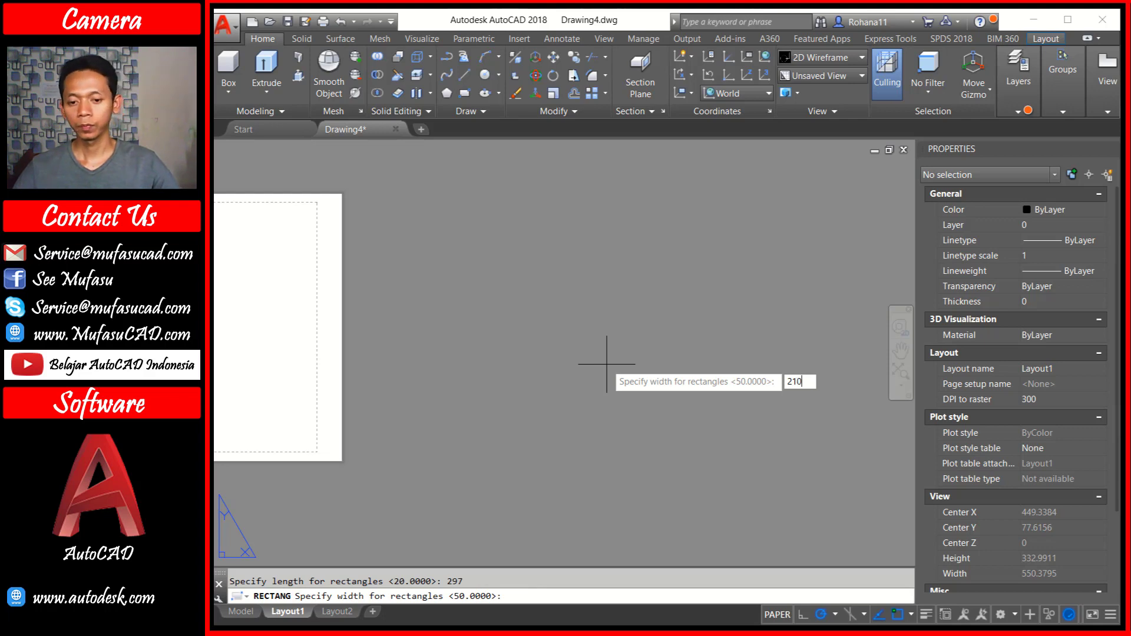
key(Return)
click(637, 366)
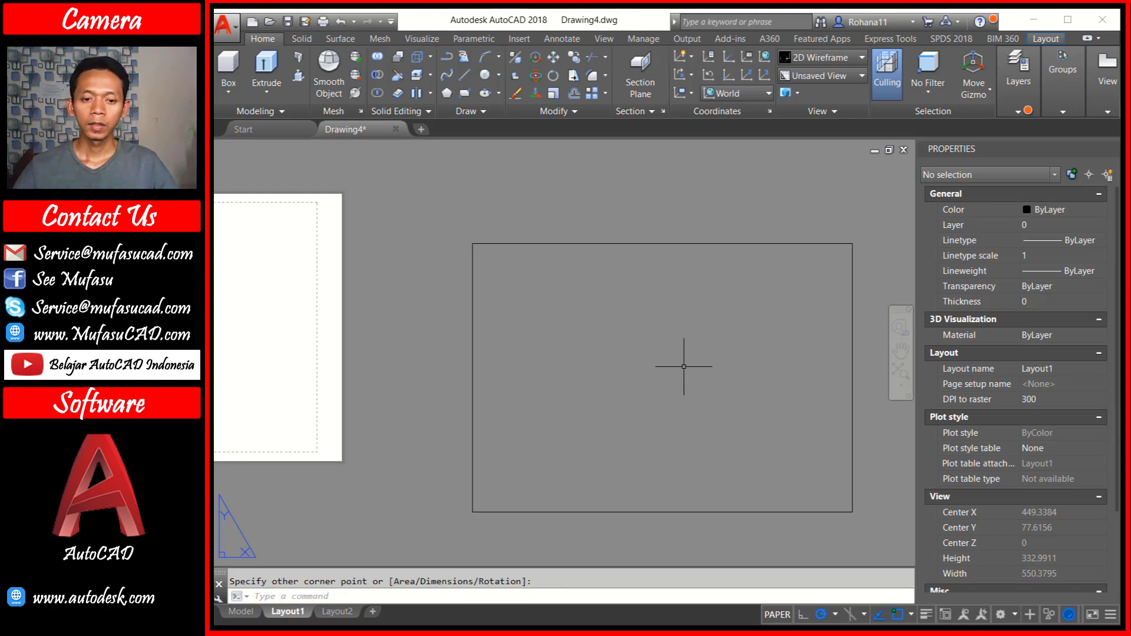
middle_drag(682, 366, 650, 341)
Offset the rectangle 5 units inward to create an inner border
text(o)
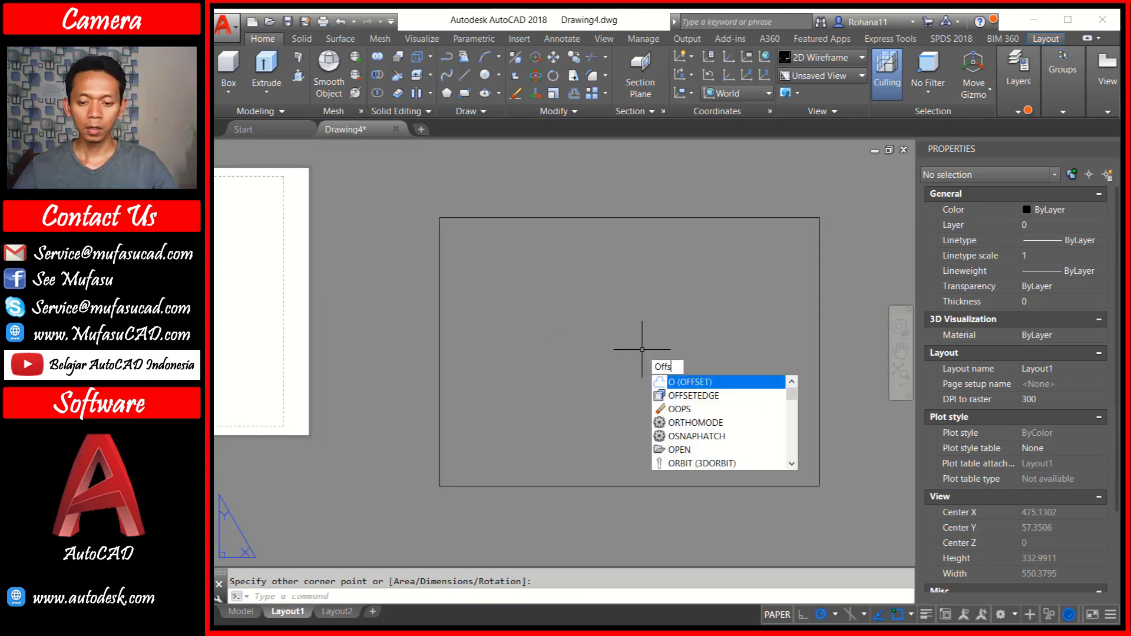
text(et)
key(Return)
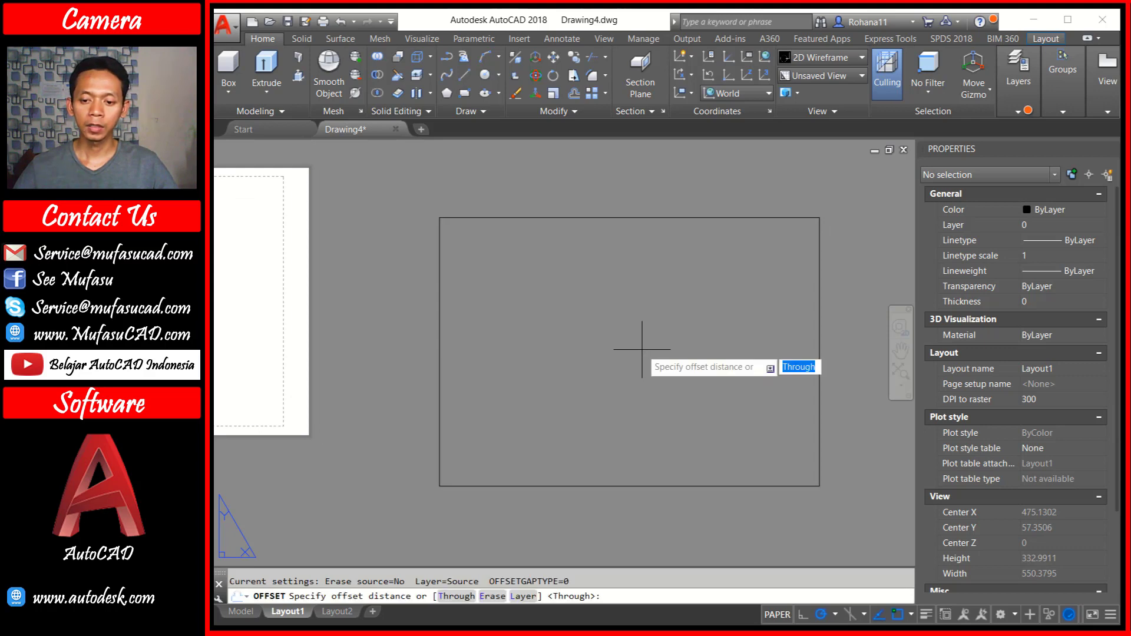
text(5)
key(Return)
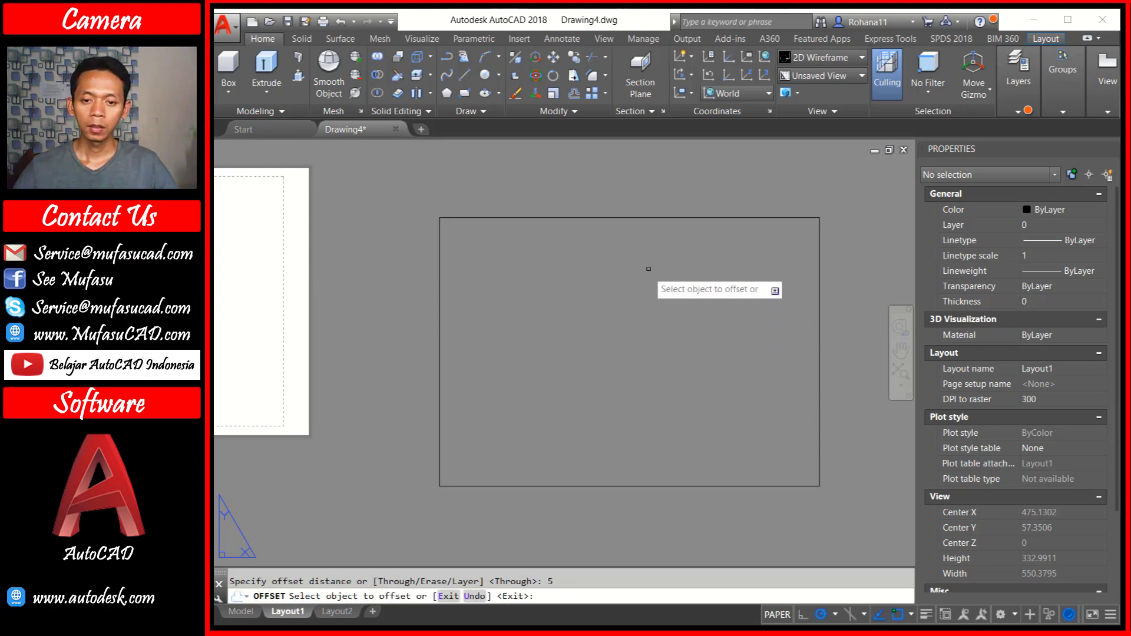
click(646, 219)
click(649, 284)
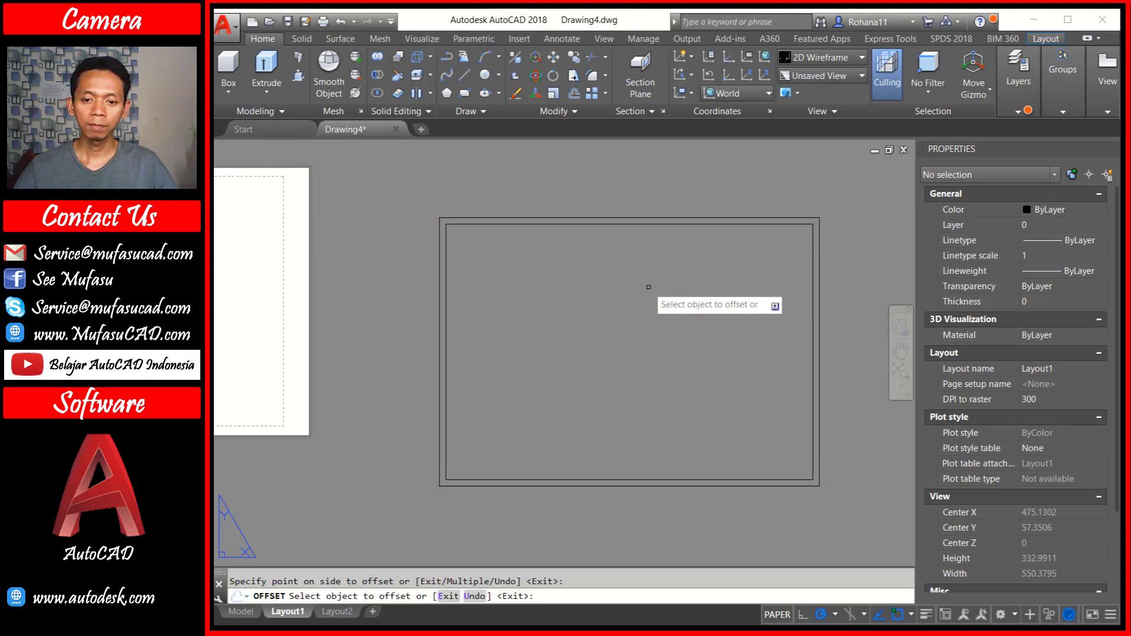
key(Return)
Place points at the rectangle's upper-left and lower-right corners
text(po)
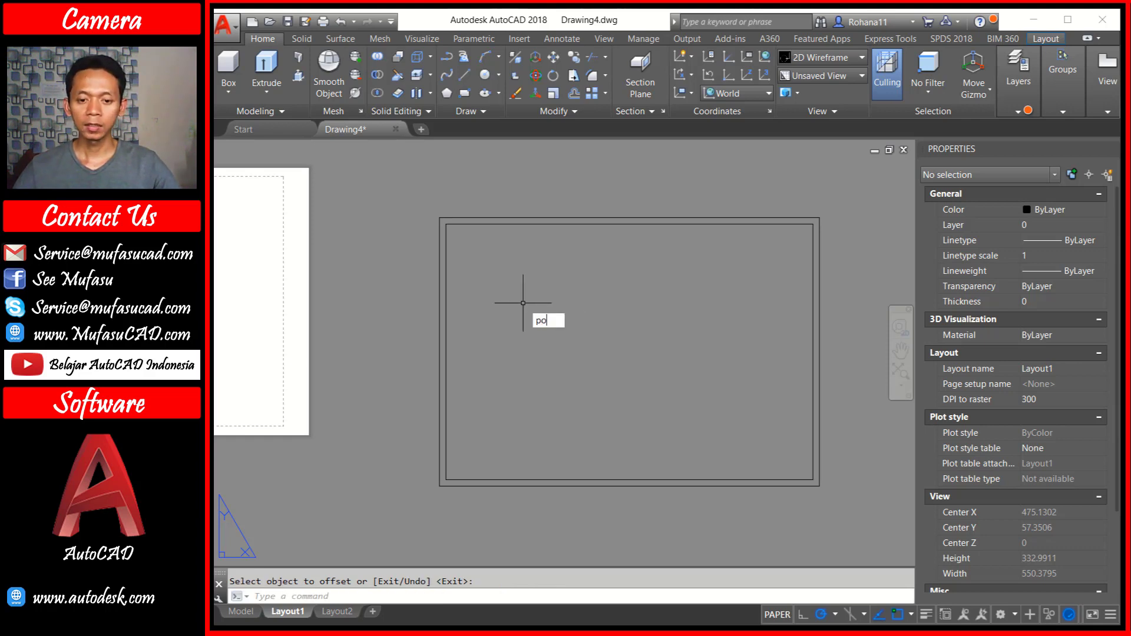
key(Return)
scroll(448, 155, up, 2)
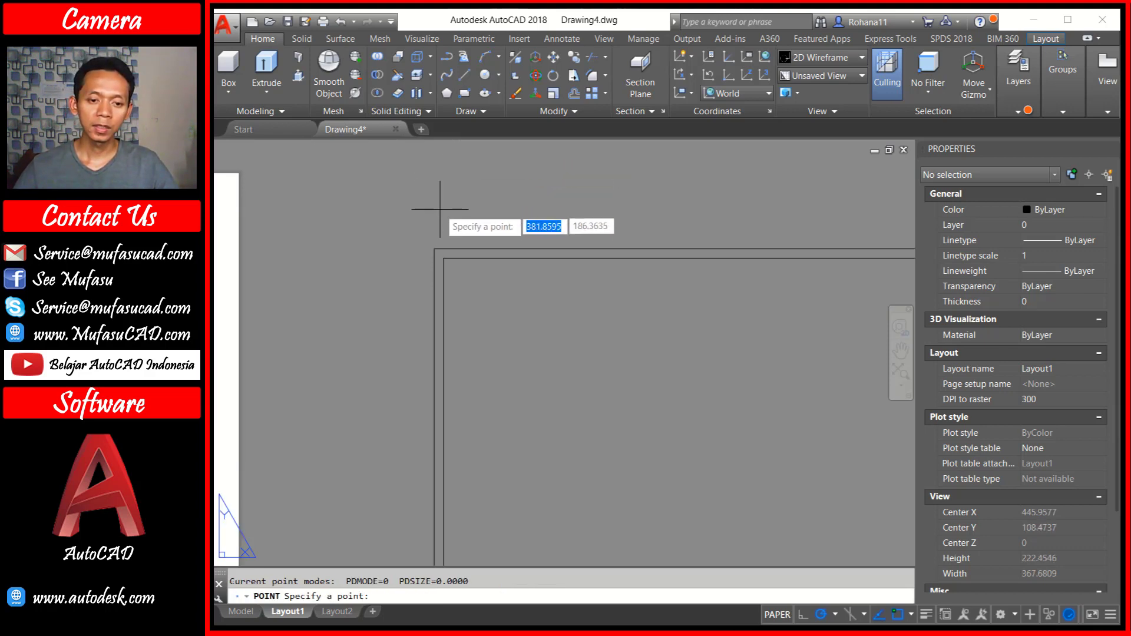
click(434, 249)
scroll(531, 266, down, 3)
scroll(591, 273, down, 2)
scroll(592, 273, up, 4)
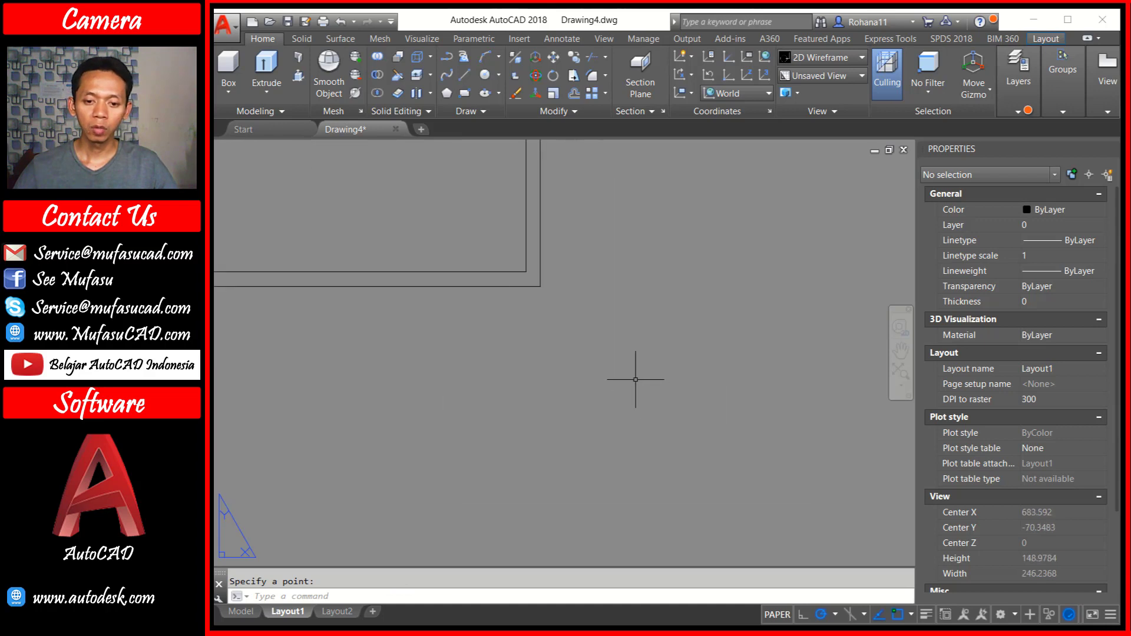
key(Return)
click(541, 287)
scroll(541, 287, down, 1)
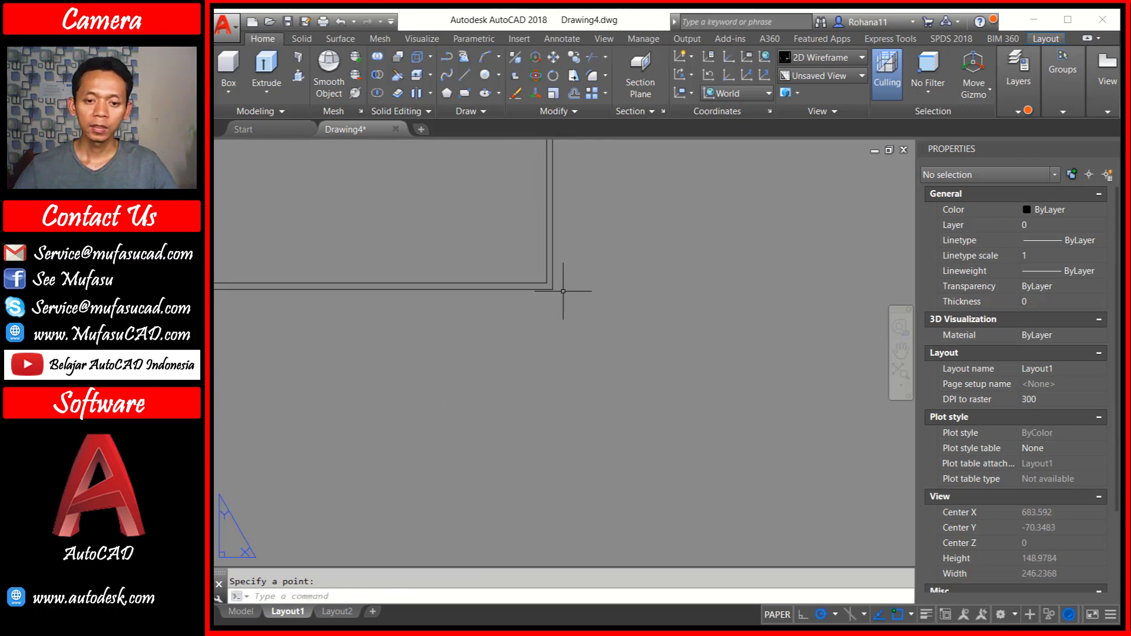
scroll(576, 272, down, 3)
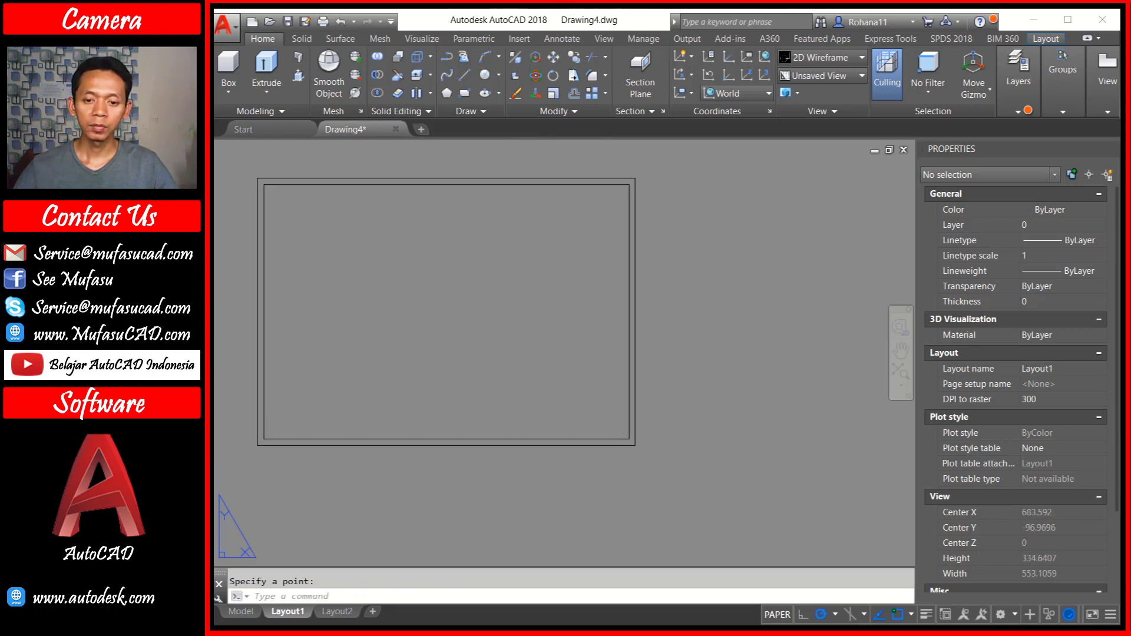
key(Escape)
Erase the outer rectangle, leaving only the inner 5-unit offset border
click(635, 323)
key(Delete)
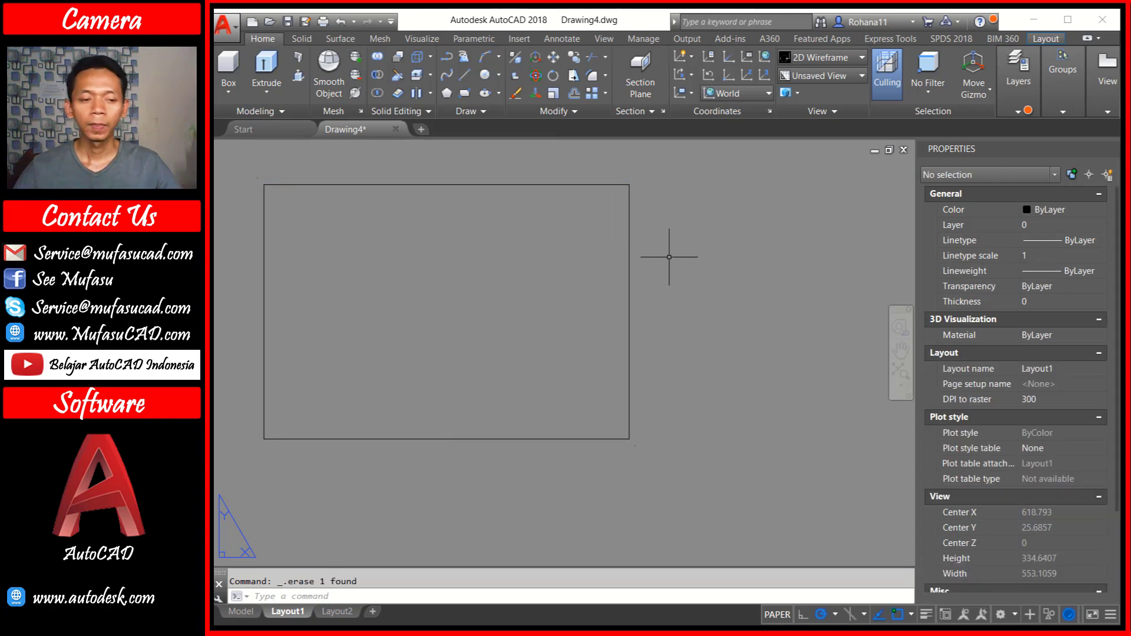
middle_drag(400, 283, 513, 309)
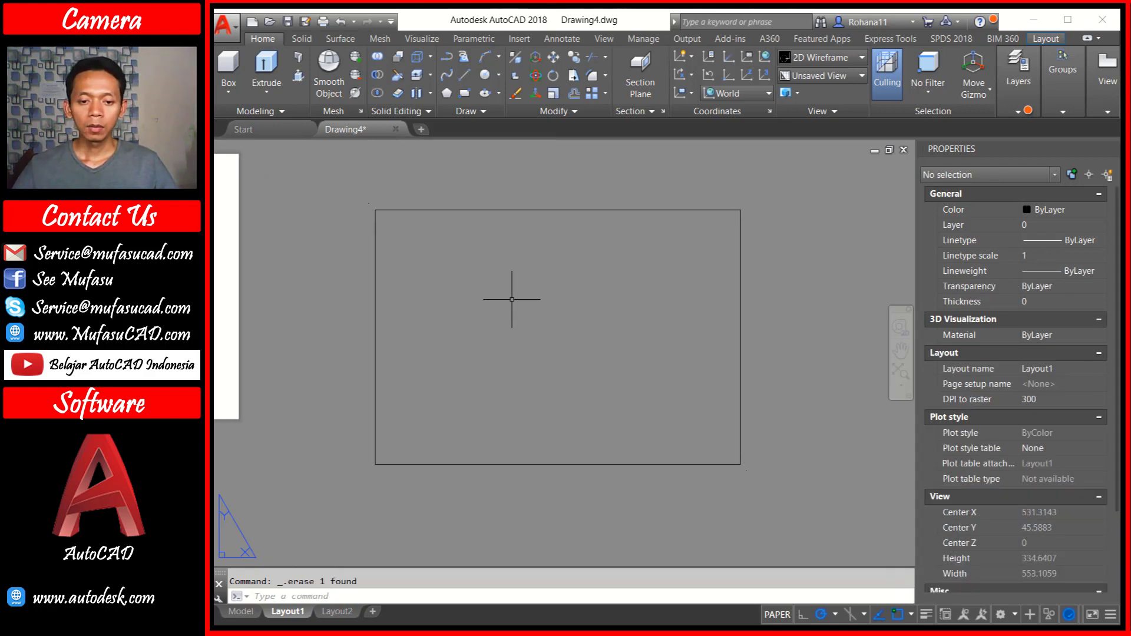
middle_drag(535, 310, 551, 313)
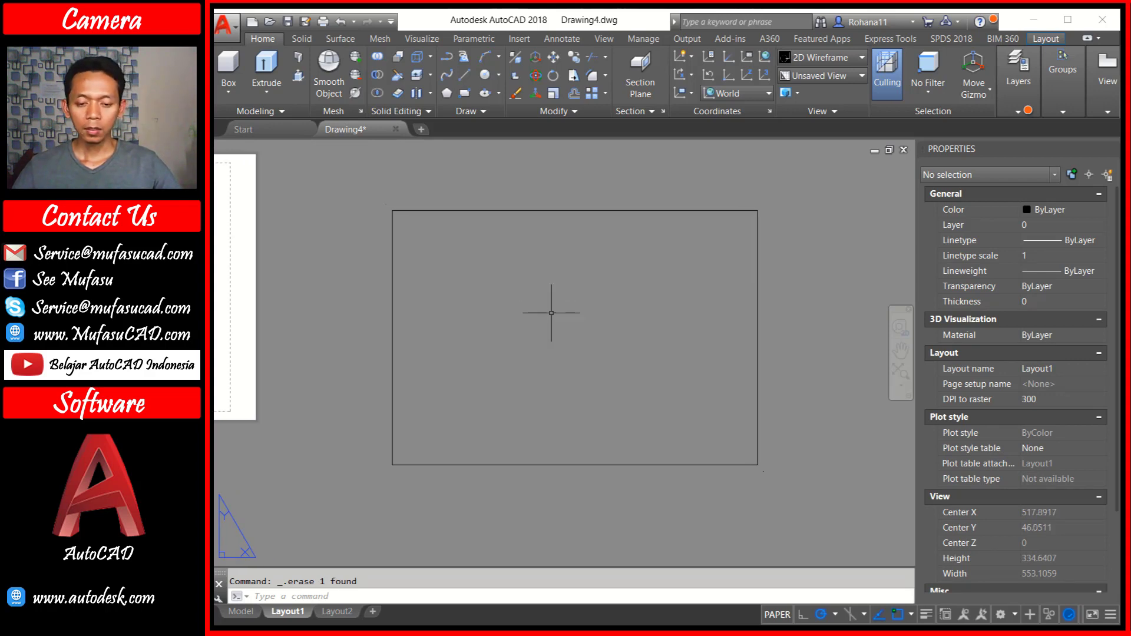
text(i)
key(Return)
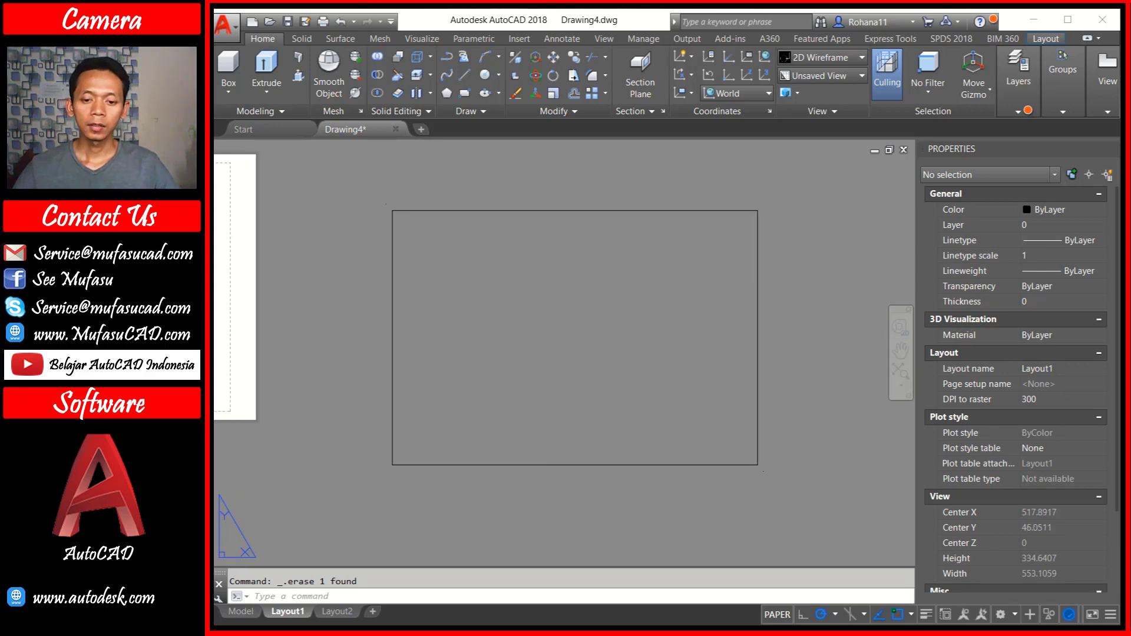
Insert ETIKET A4.dwg at the border's lower-right corner, filling NAMA before moving to NO
click(704, 244)
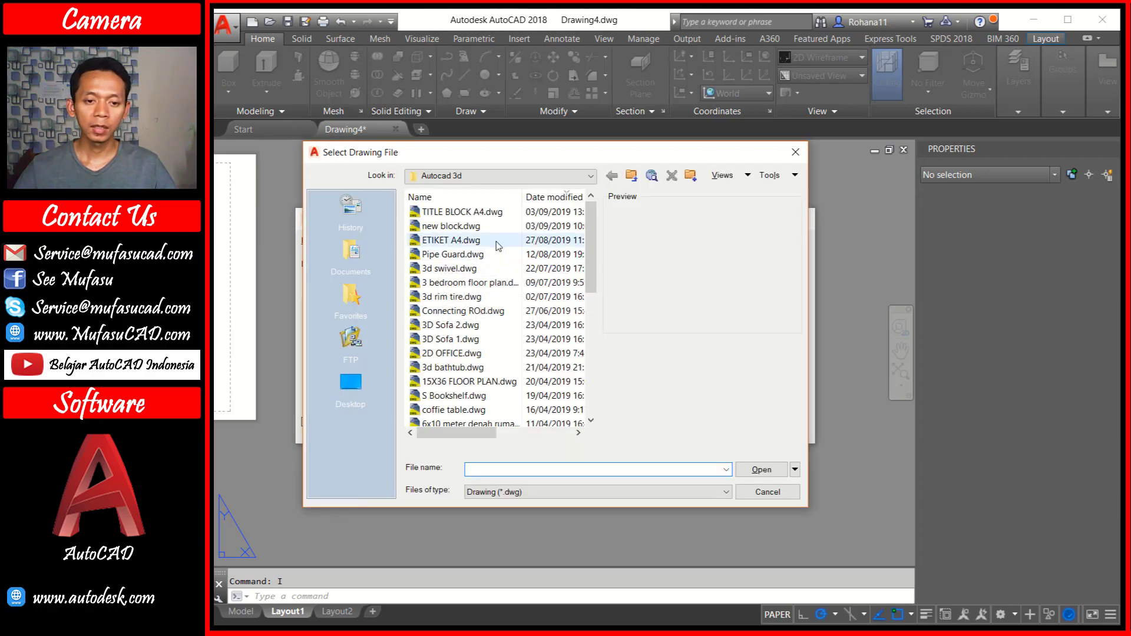
click(469, 242)
click(762, 471)
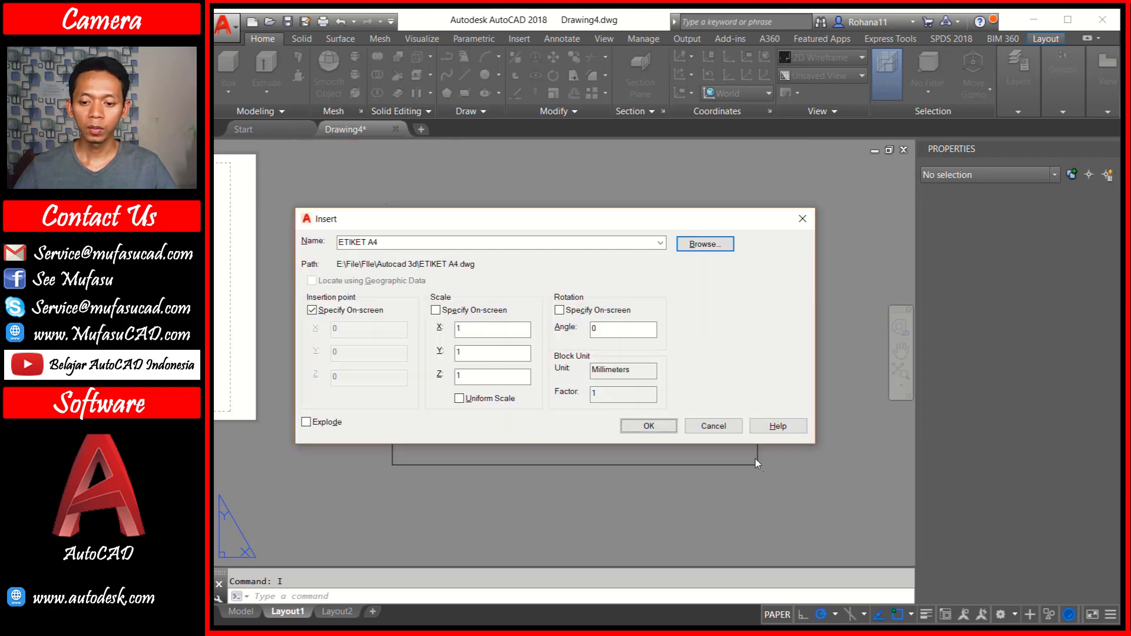
click(664, 424)
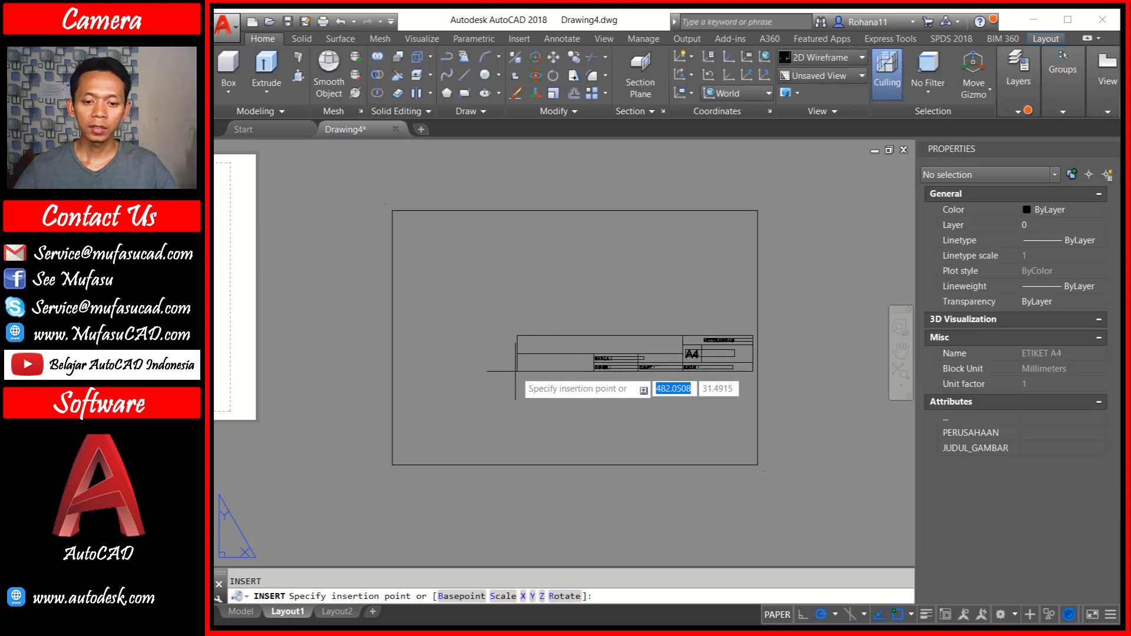
click(495, 380)
text(MUFASU)
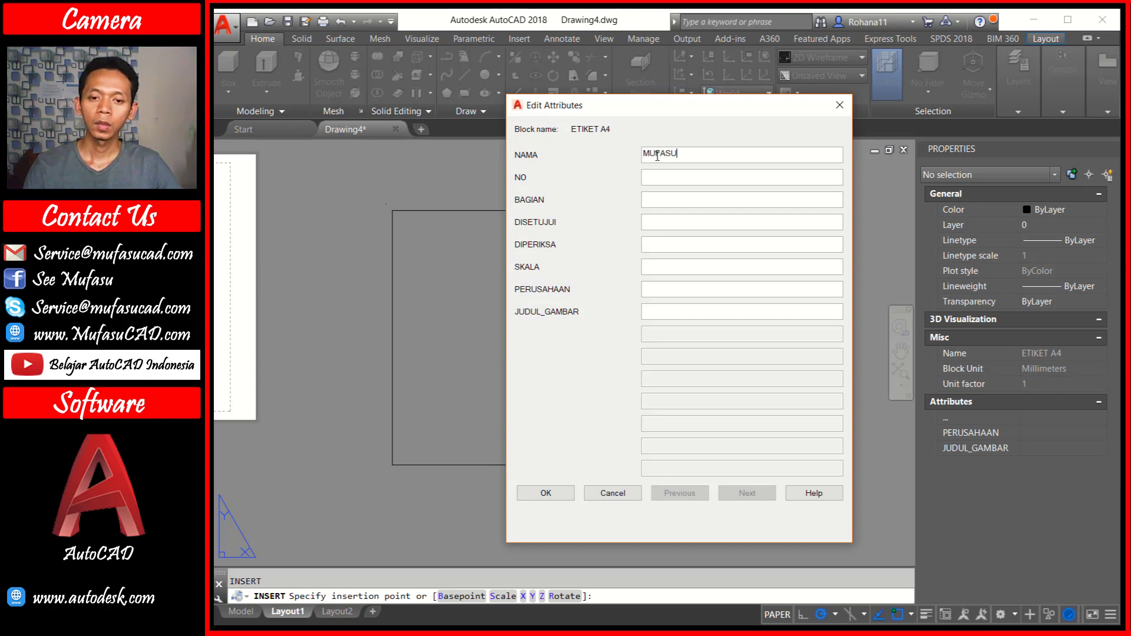
key(Tab)
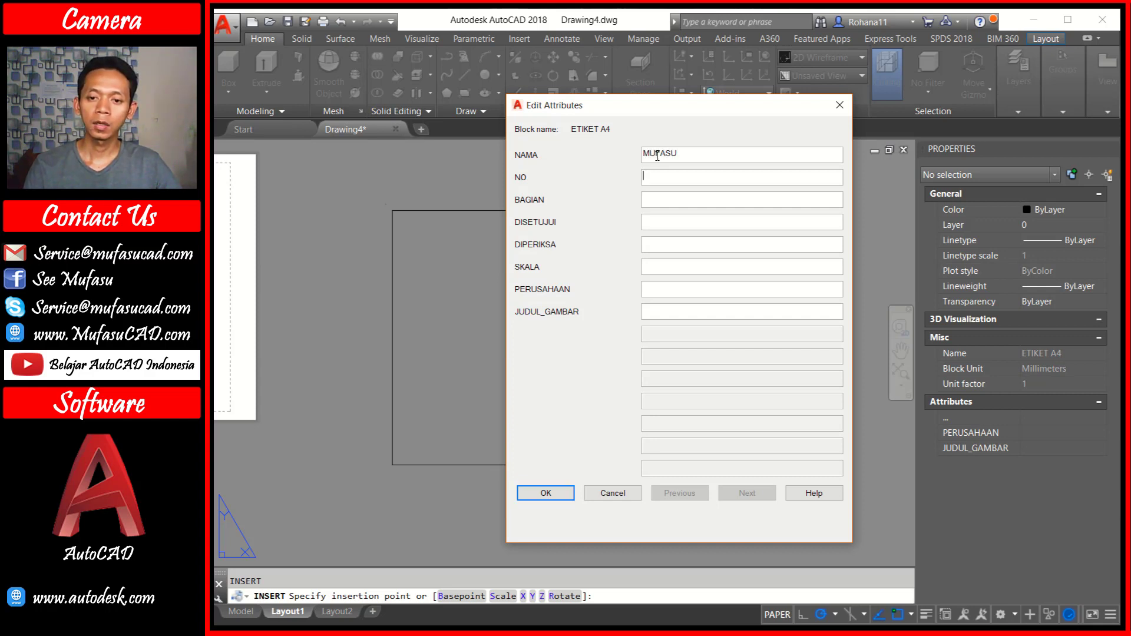
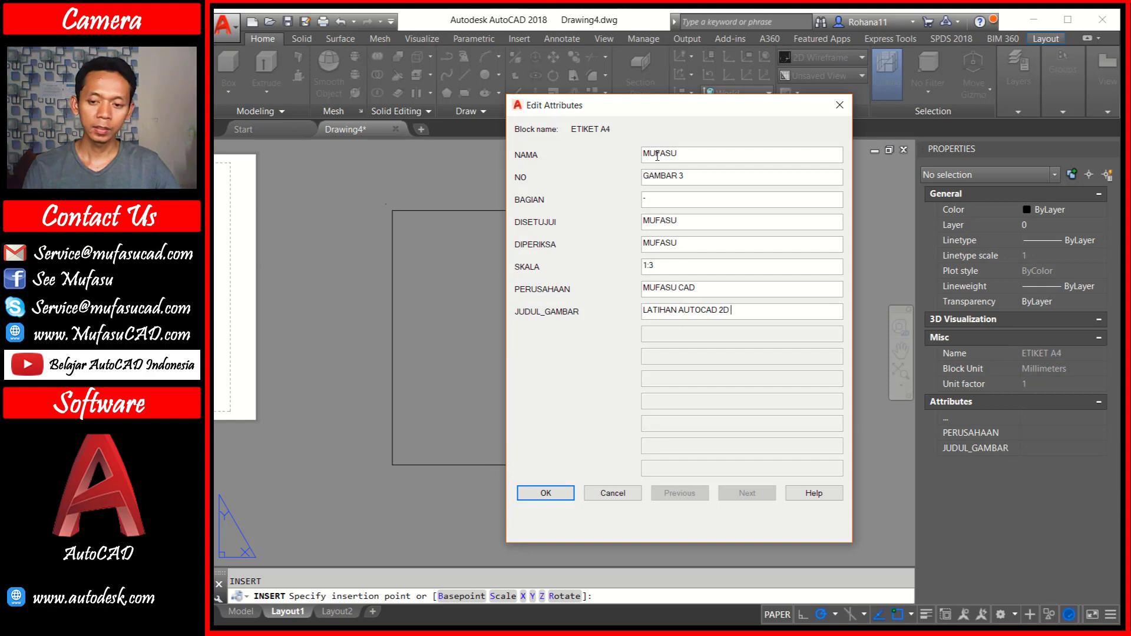
Insert the title block titled 'LATIHAN AUTOCAD 2D & 3D' and select it for moving
text(& 3D)
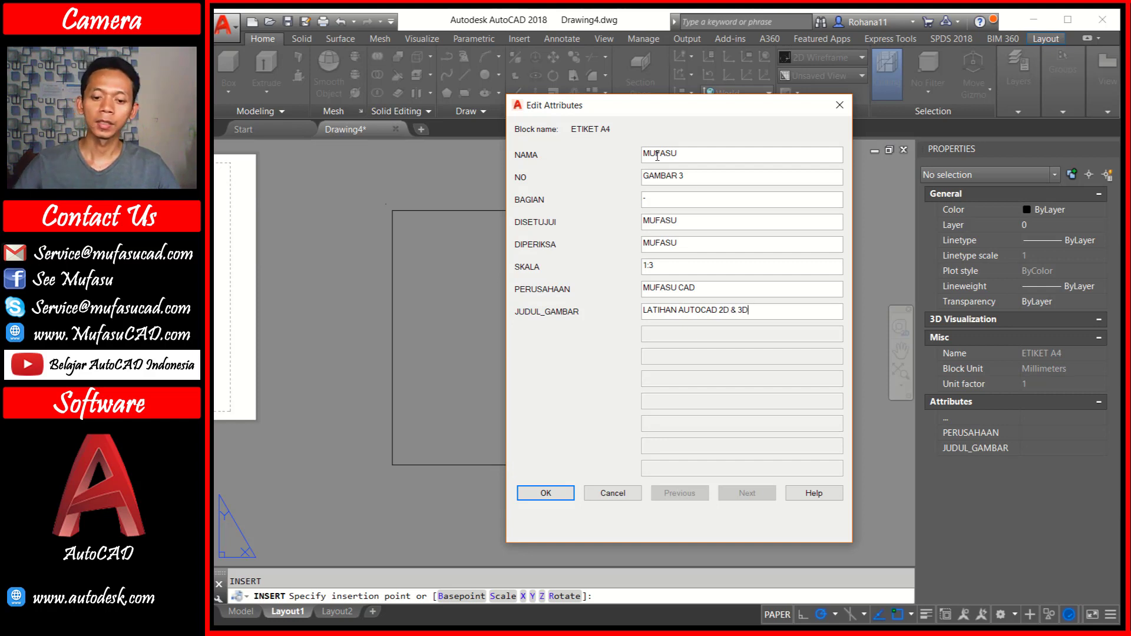
click(567, 495)
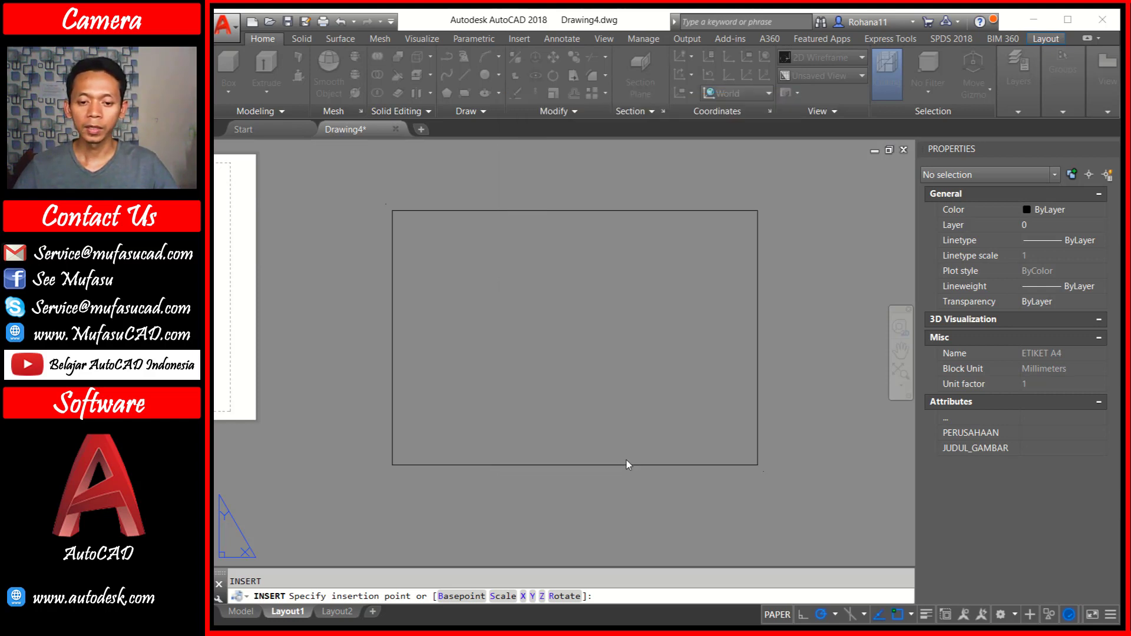
text(m)
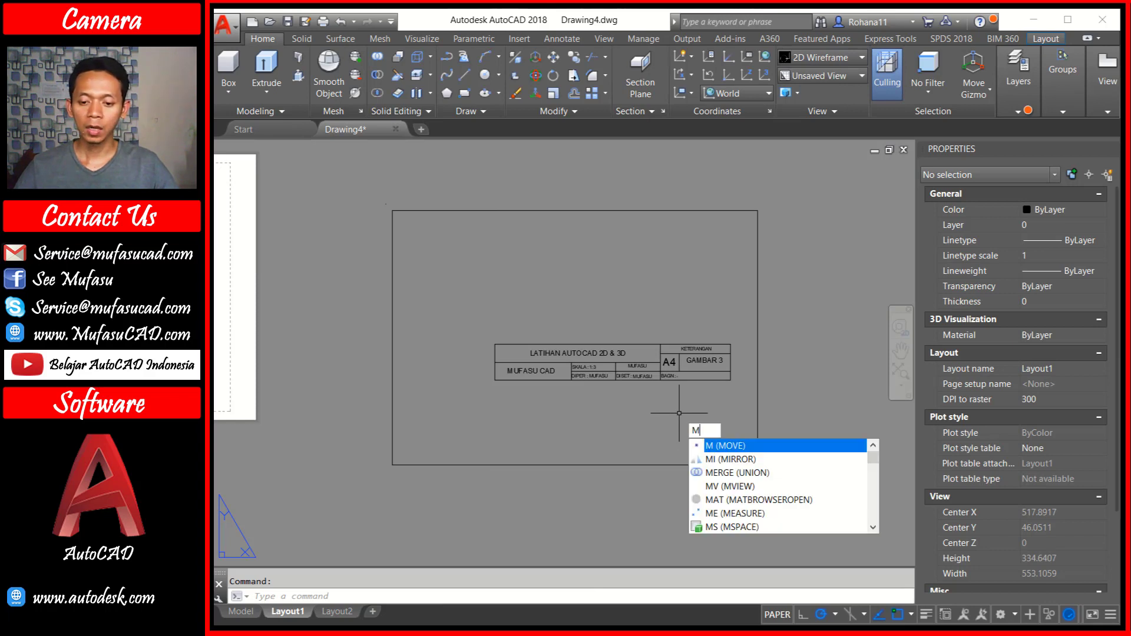
key(Return)
click(675, 406)
click(633, 369)
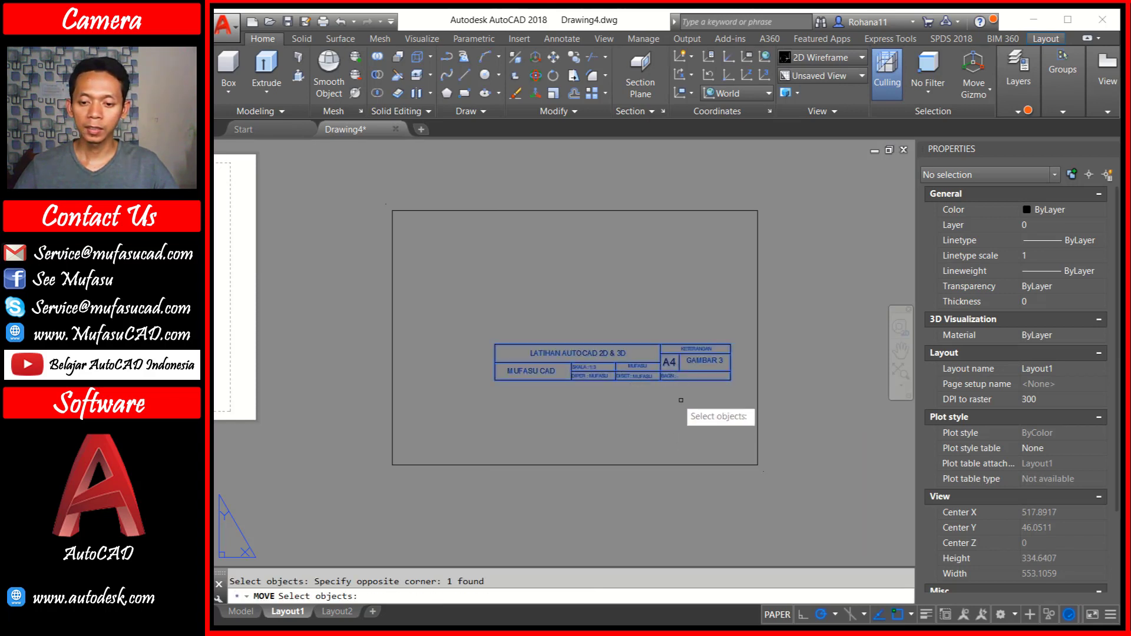
scroll(715, 406, up, 4)
key(Return)
Snap the title block's corner to the drawing frame's lower-right corner
click(749, 351)
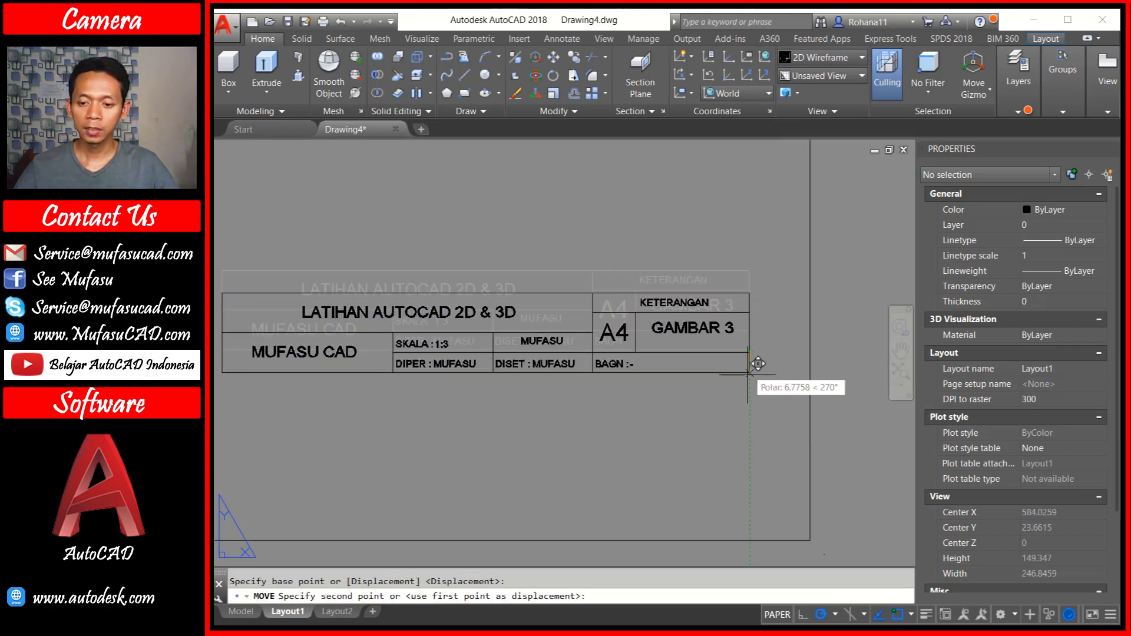
scroll(683, 342, down, 4)
scroll(695, 388, up, 4)
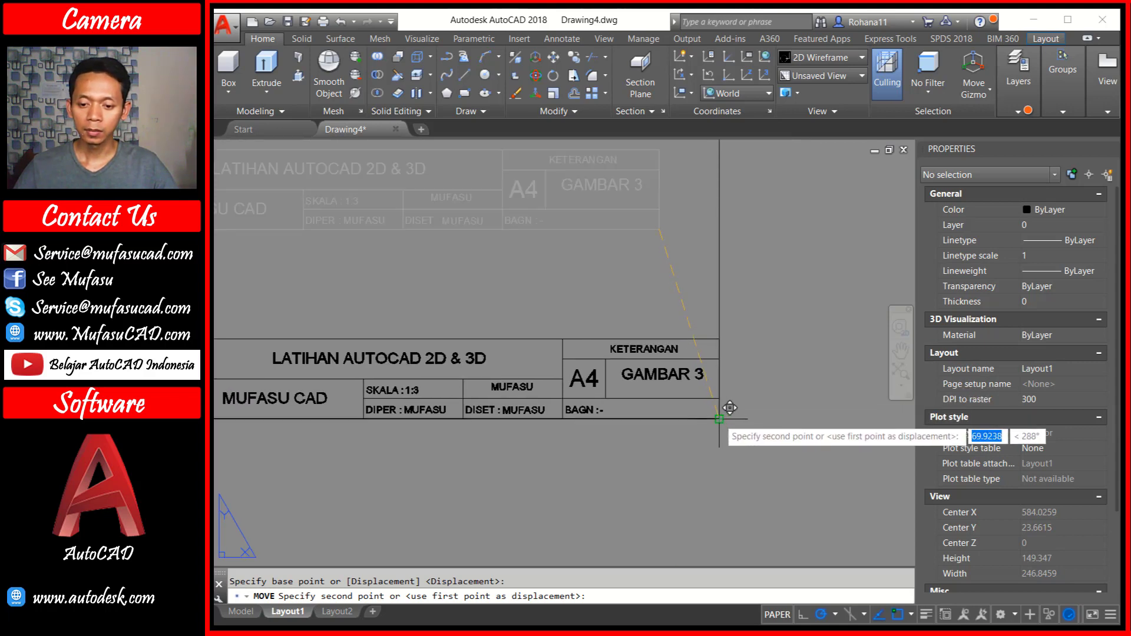
click(718, 417)
scroll(647, 312, down, 4)
middle_drag(580, 293, 645, 374)
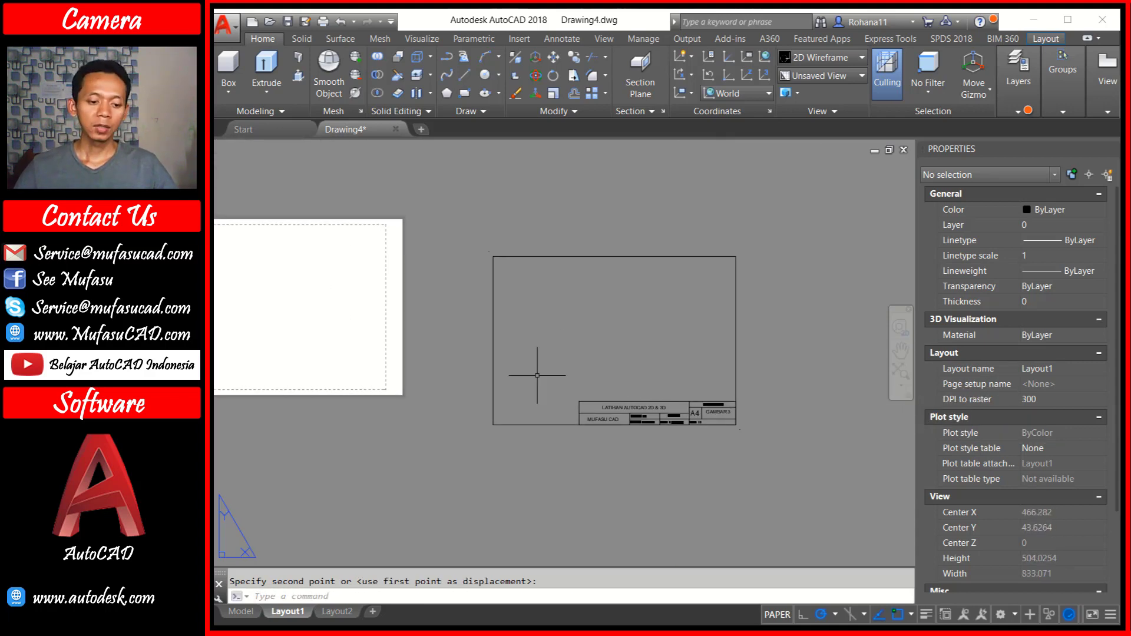
Set Layout1's drafting standard to third-angle projection
right_click(294, 616)
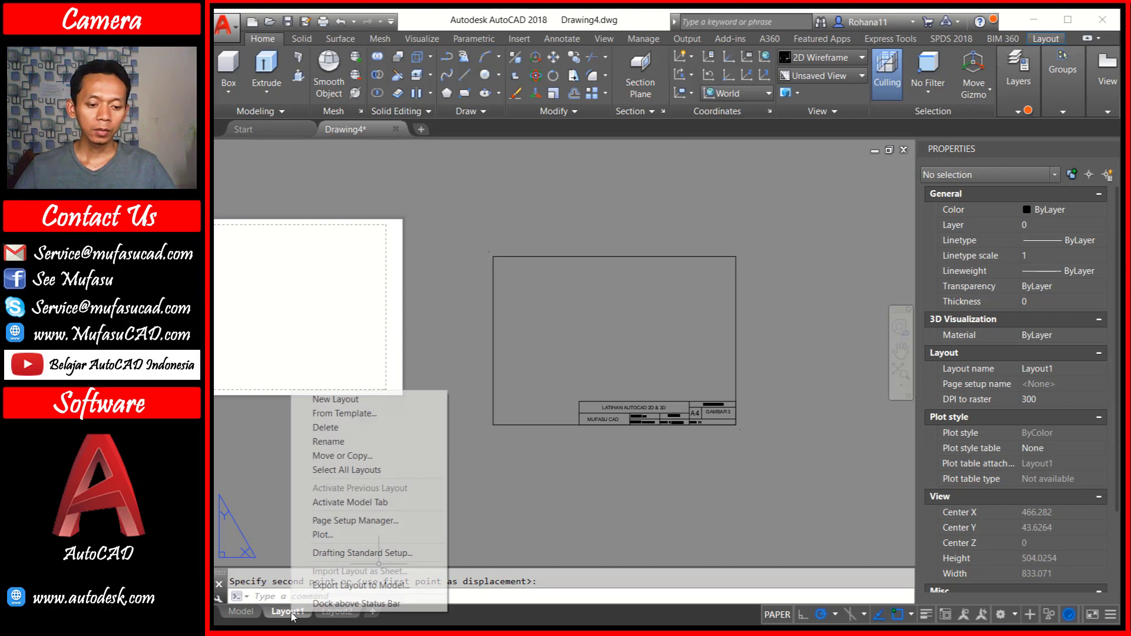
click(362, 554)
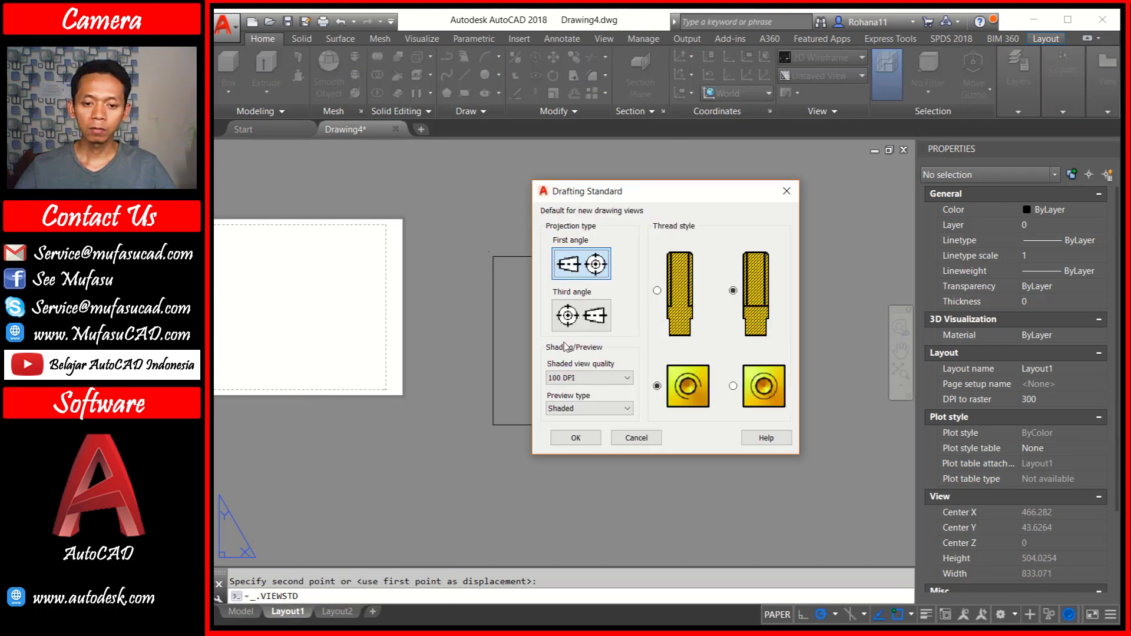
click(607, 314)
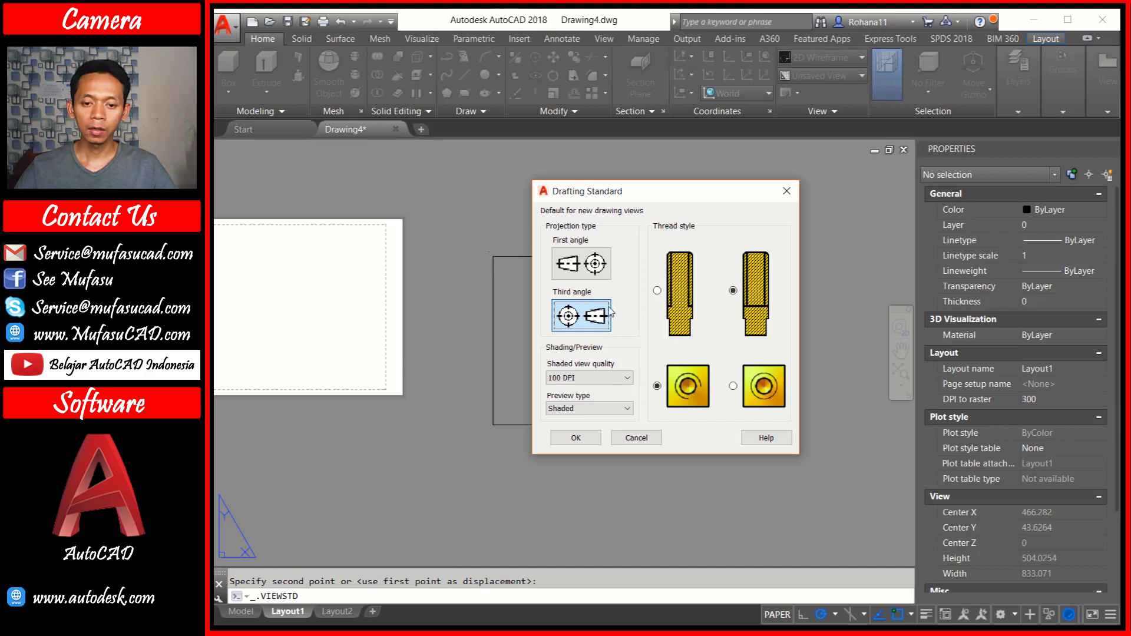
click(576, 438)
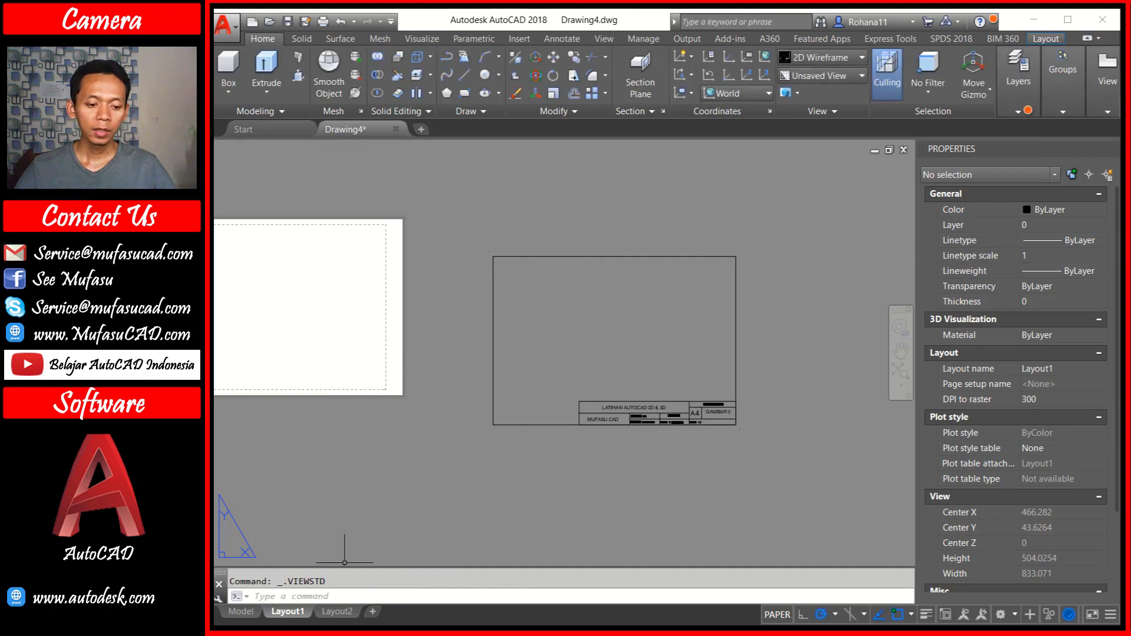
Make the Layout1 page setup print to the Canon G2000 series Printer
right_click(289, 611)
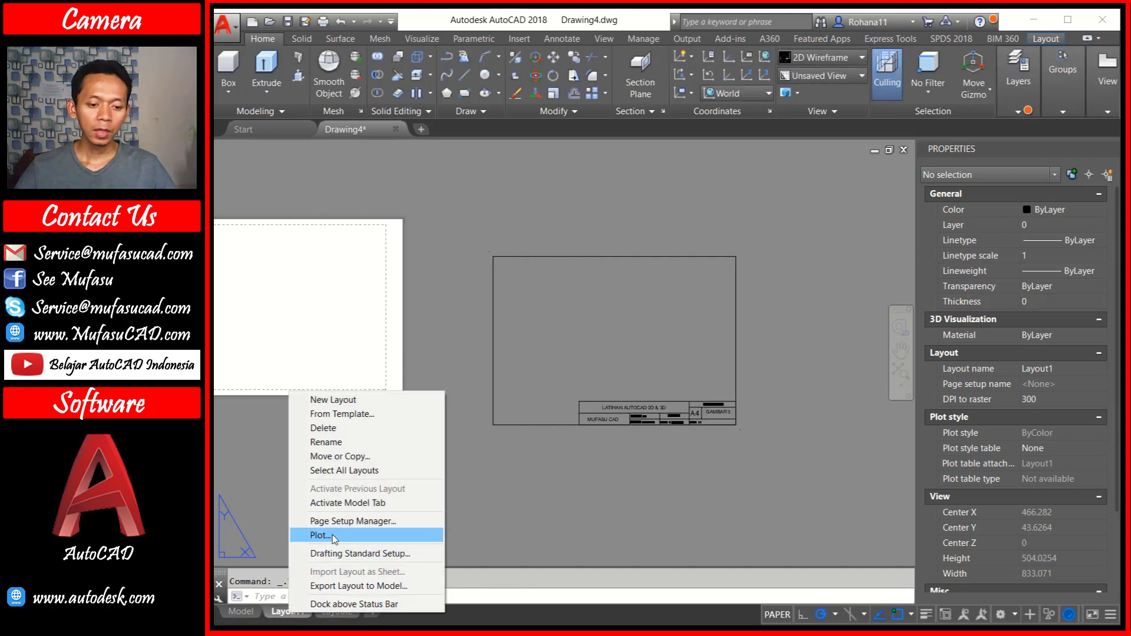
click(348, 522)
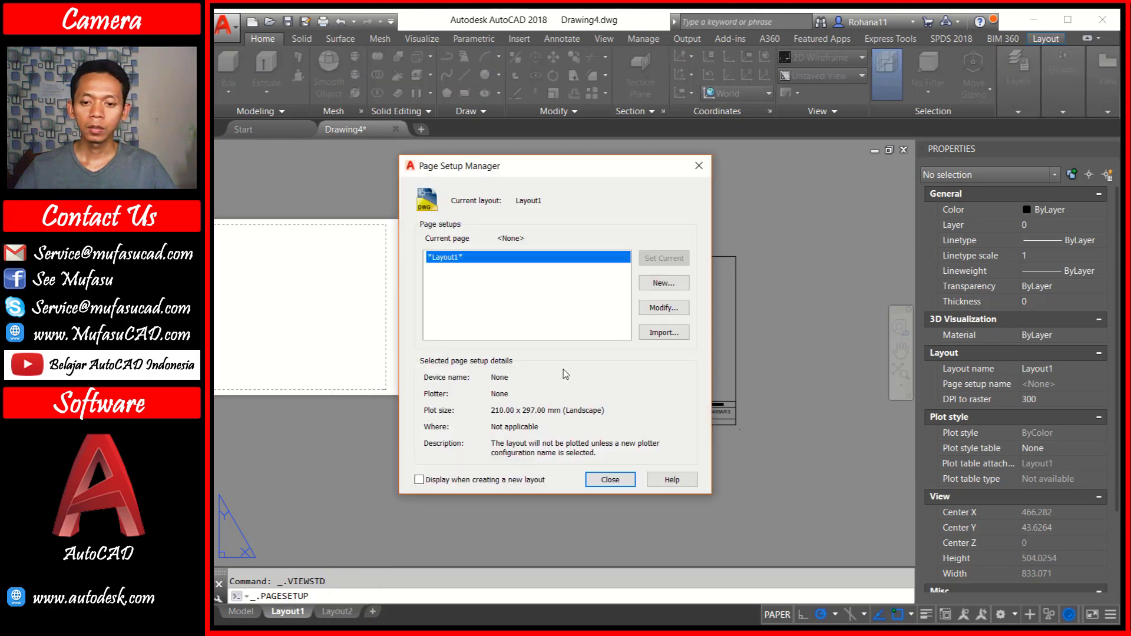
click(663, 307)
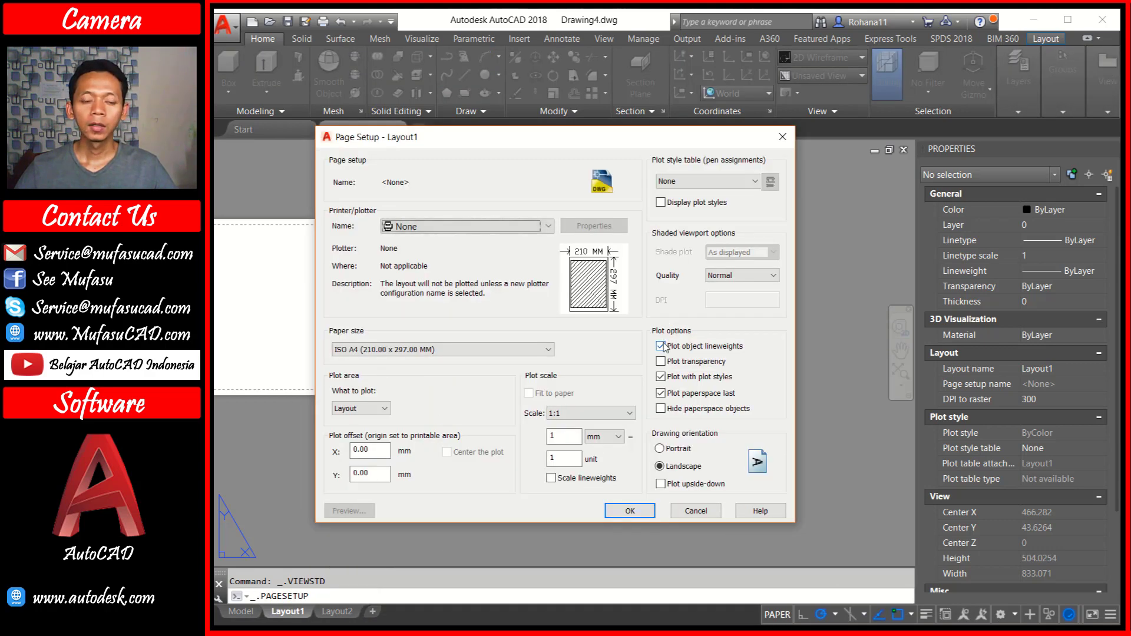
click(454, 228)
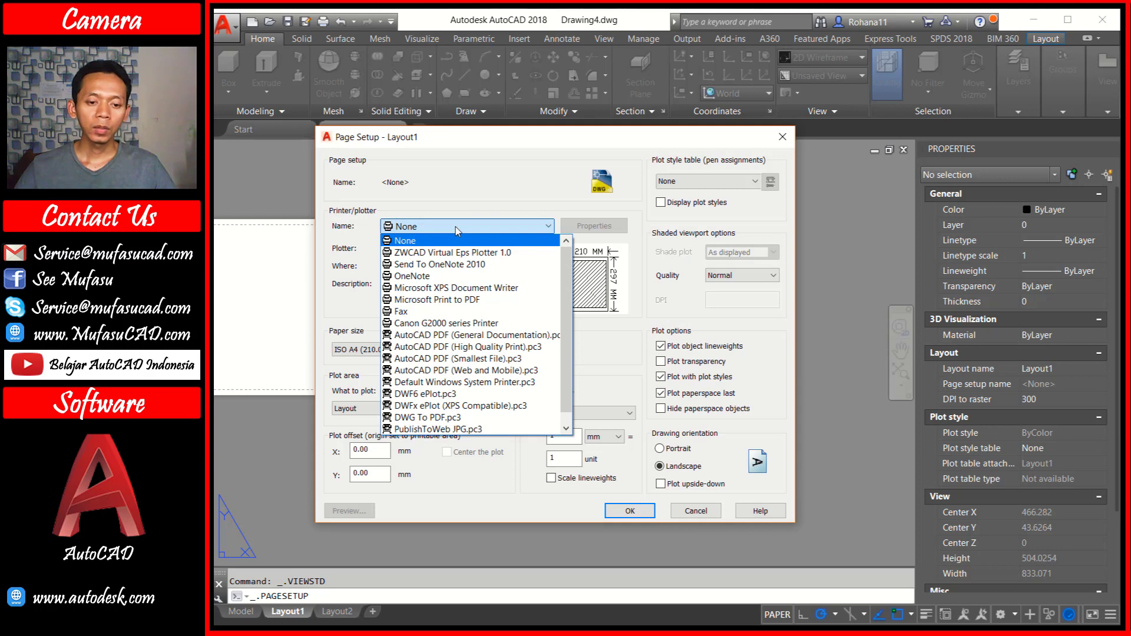
click(453, 324)
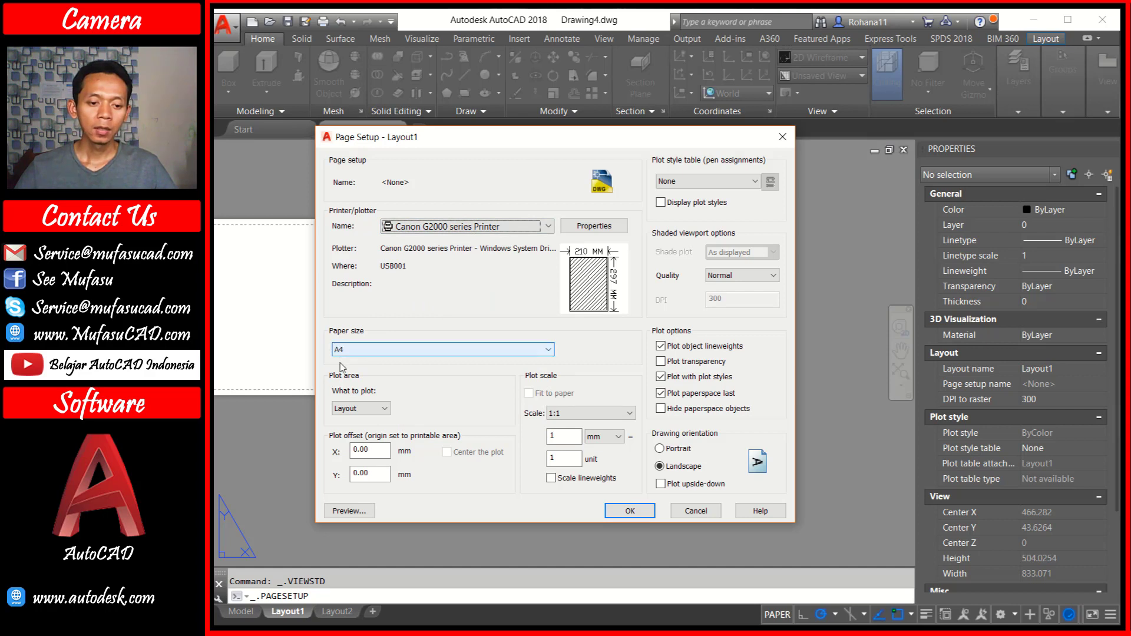
Plot a window from the frame's top-left to the title block corner, centred on the paper
click(370, 415)
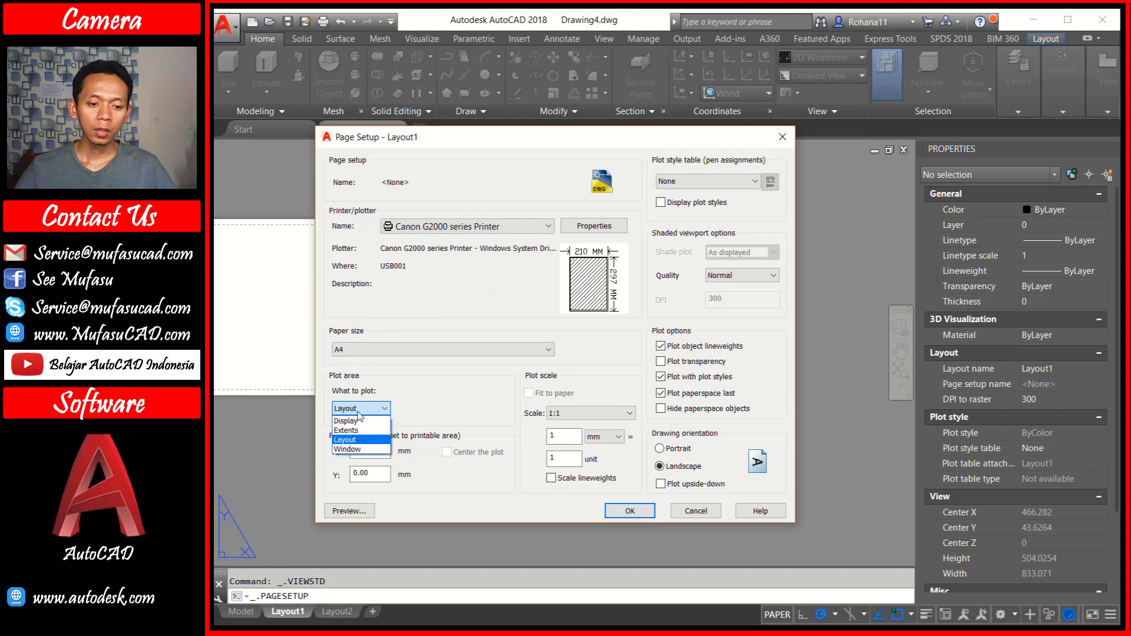
click(354, 450)
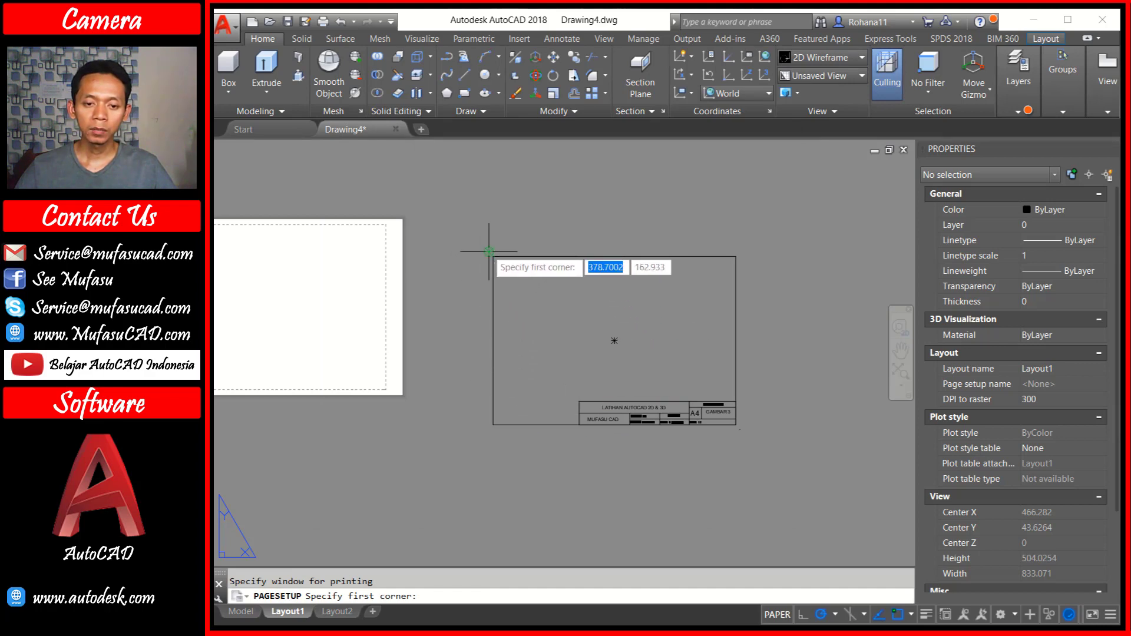
click(489, 251)
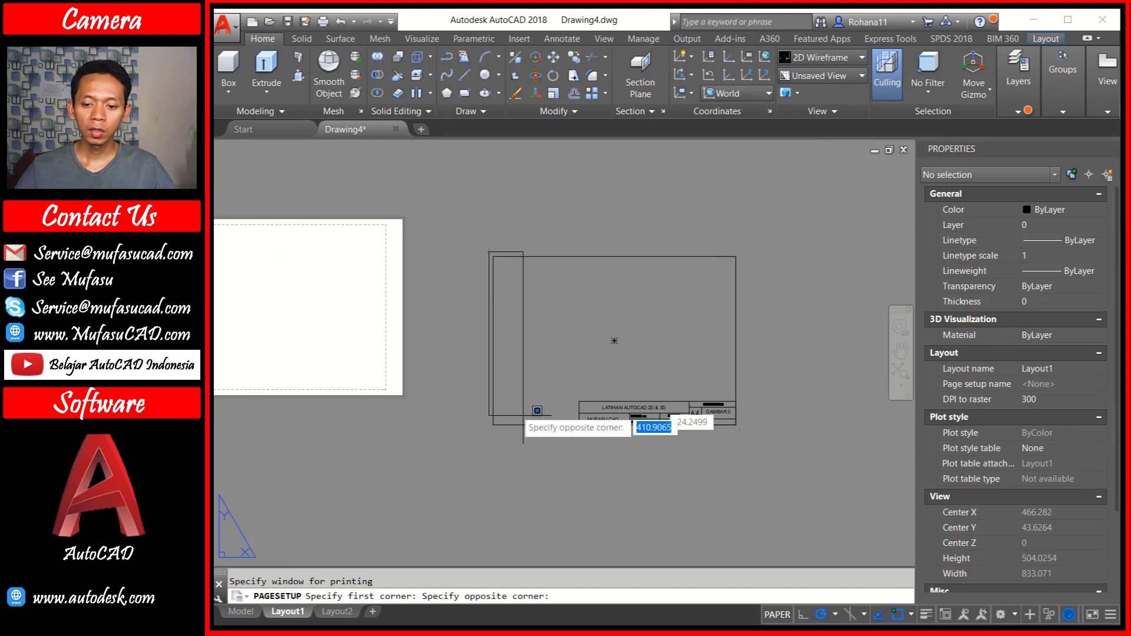
click(748, 434)
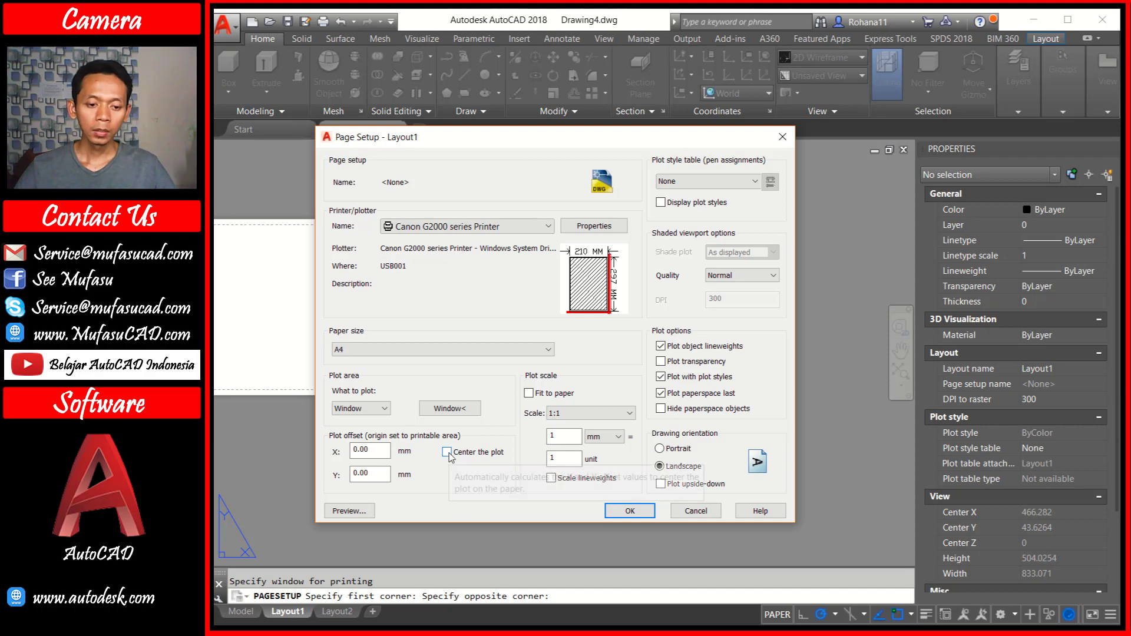
click(447, 452)
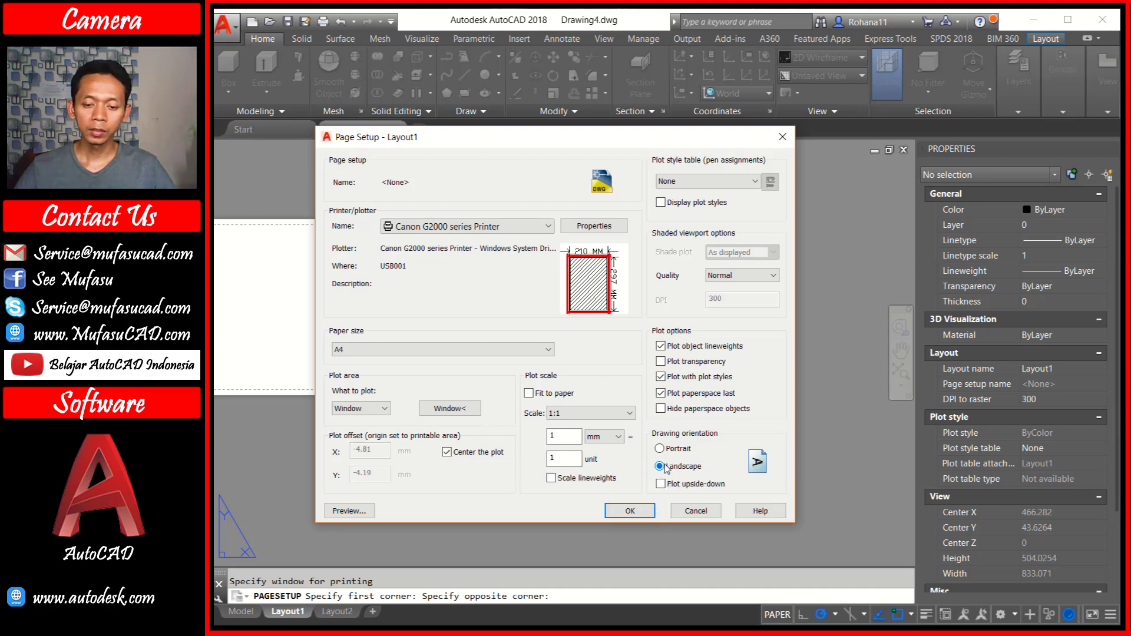
click(629, 511)
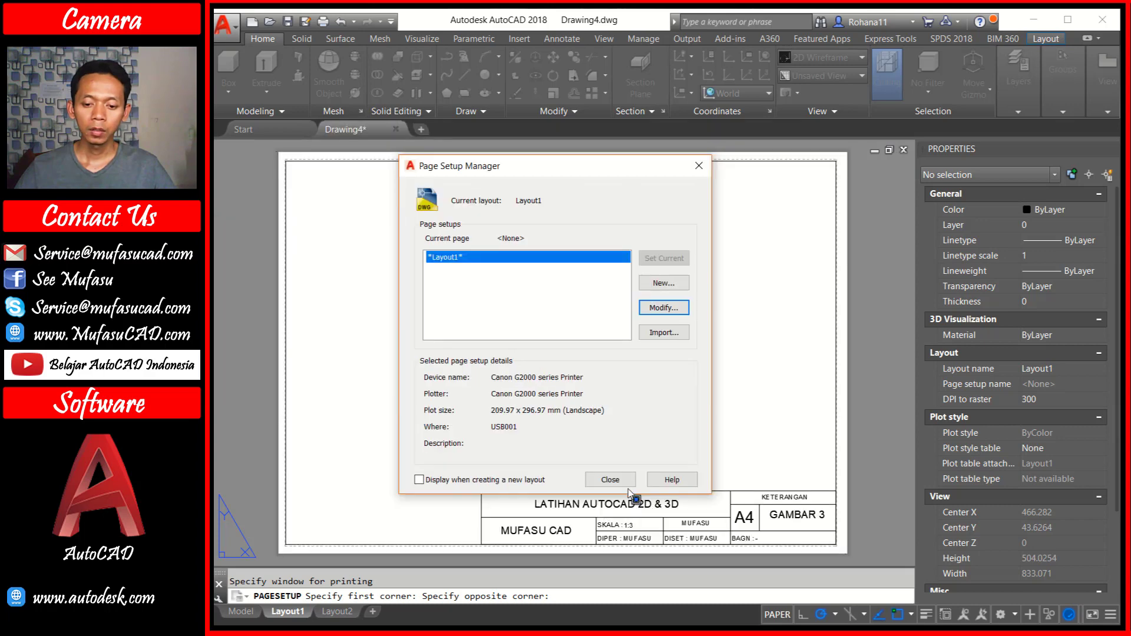
click(611, 480)
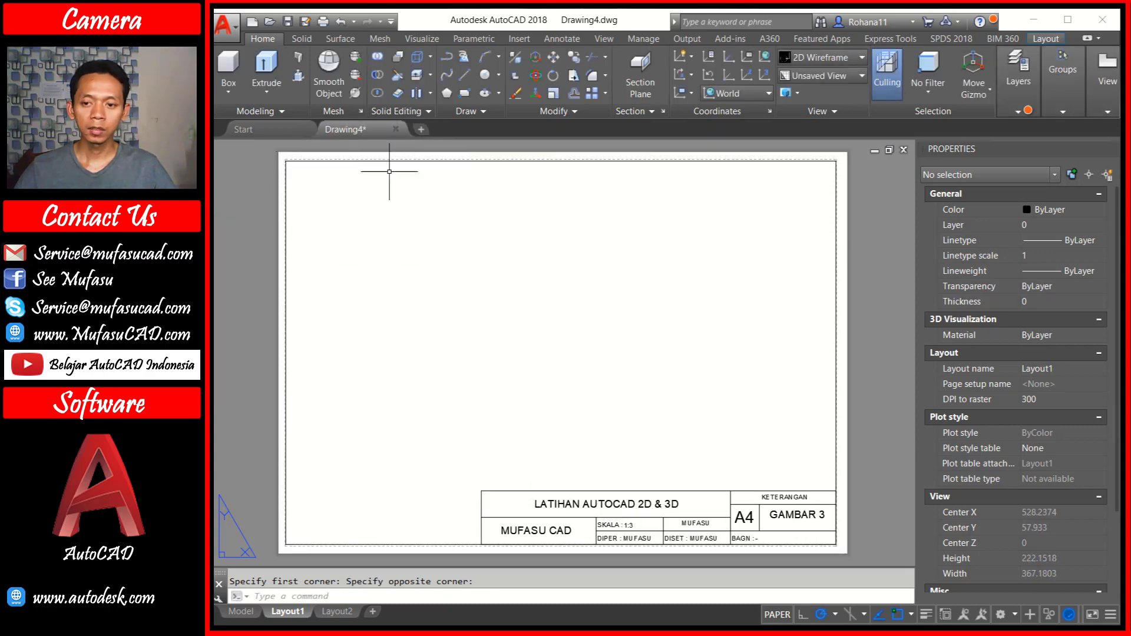
Place a Top-oriented VIEWBASE view of the model at the sheet's upper left
mouse_move(539, 424)
middle_down()
mouse_move(545, 435)
mouse_move(543, 424)
middle_up()
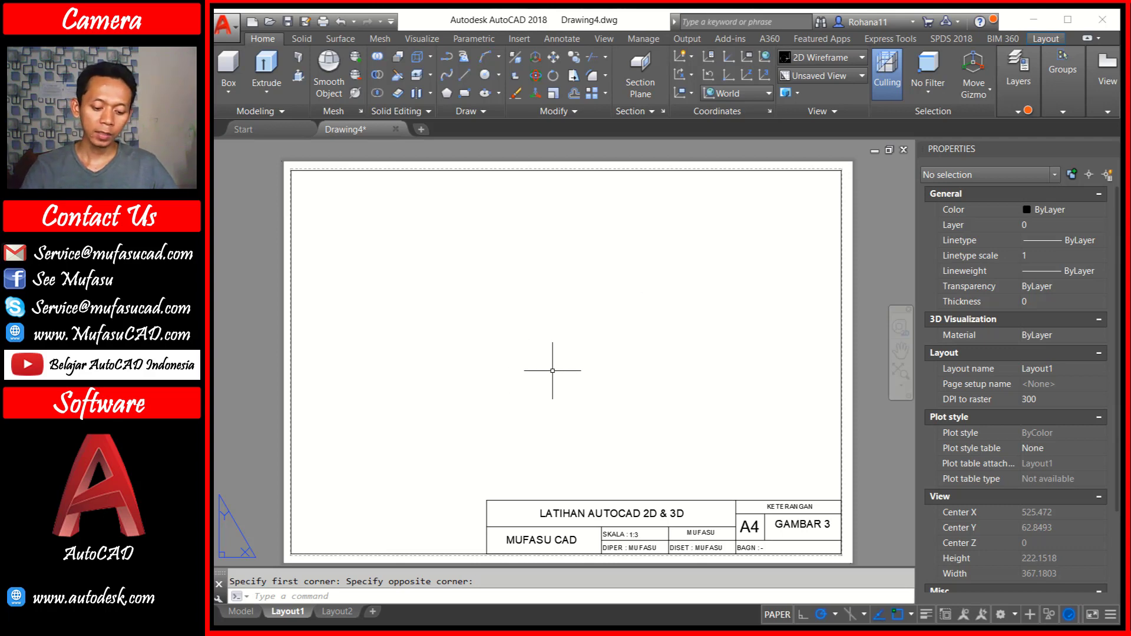
text(VIEWBASE)
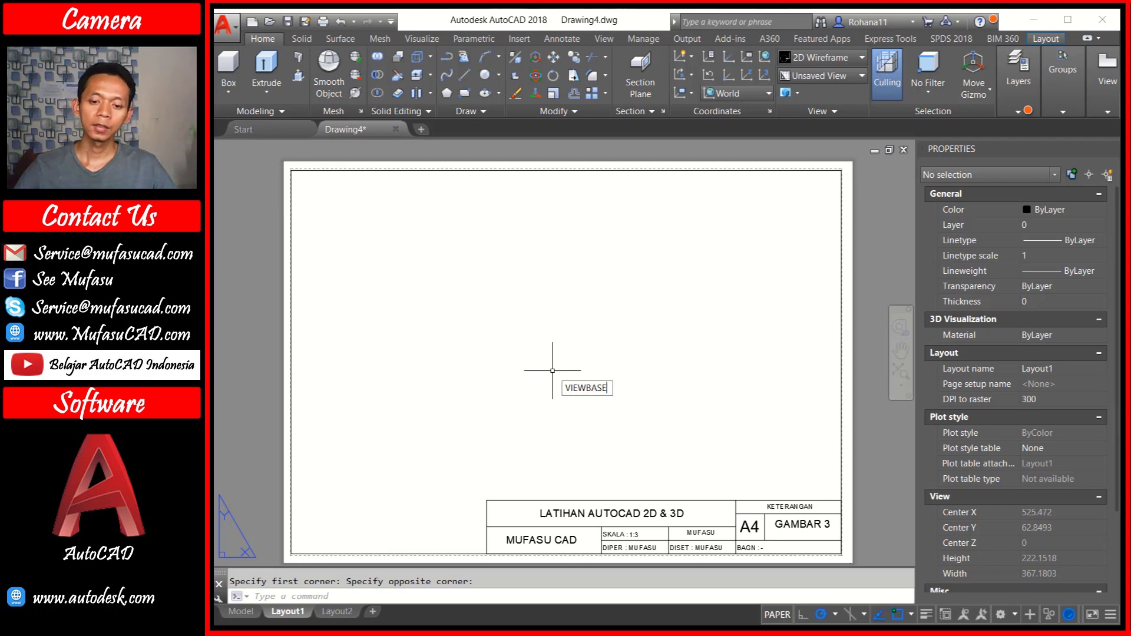
key(Return)
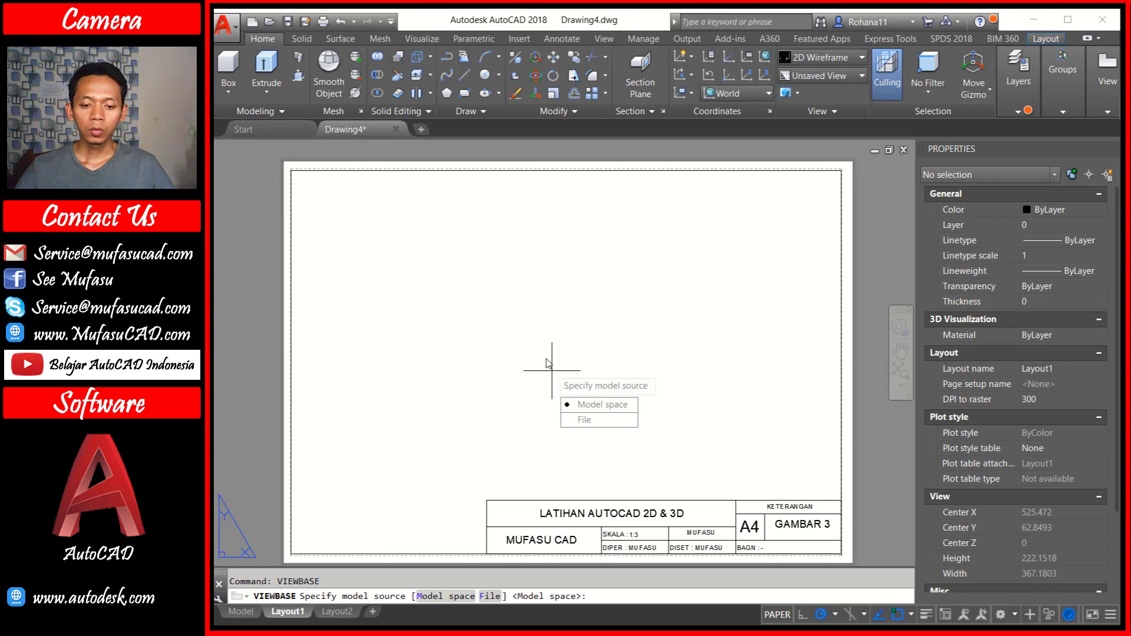
click(593, 409)
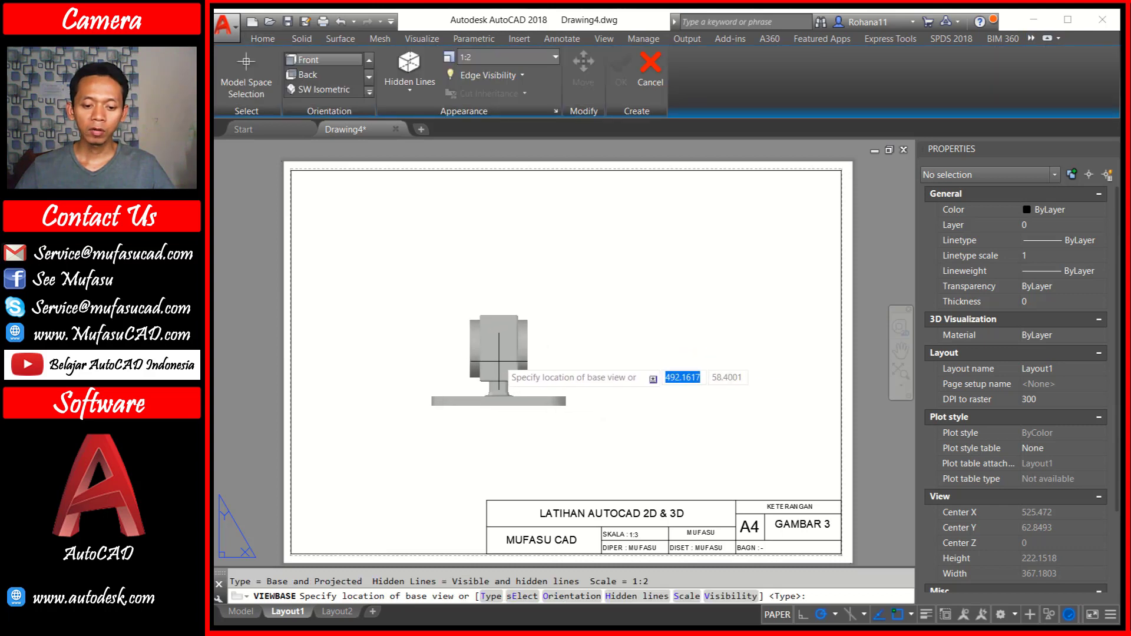
click(556, 597)
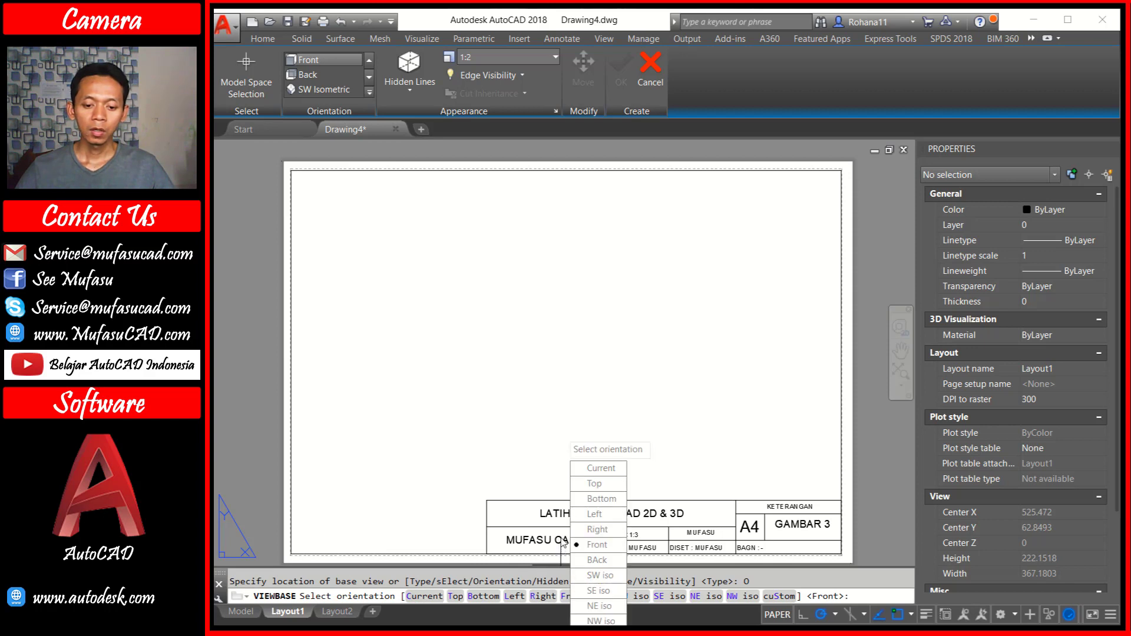
click(595, 483)
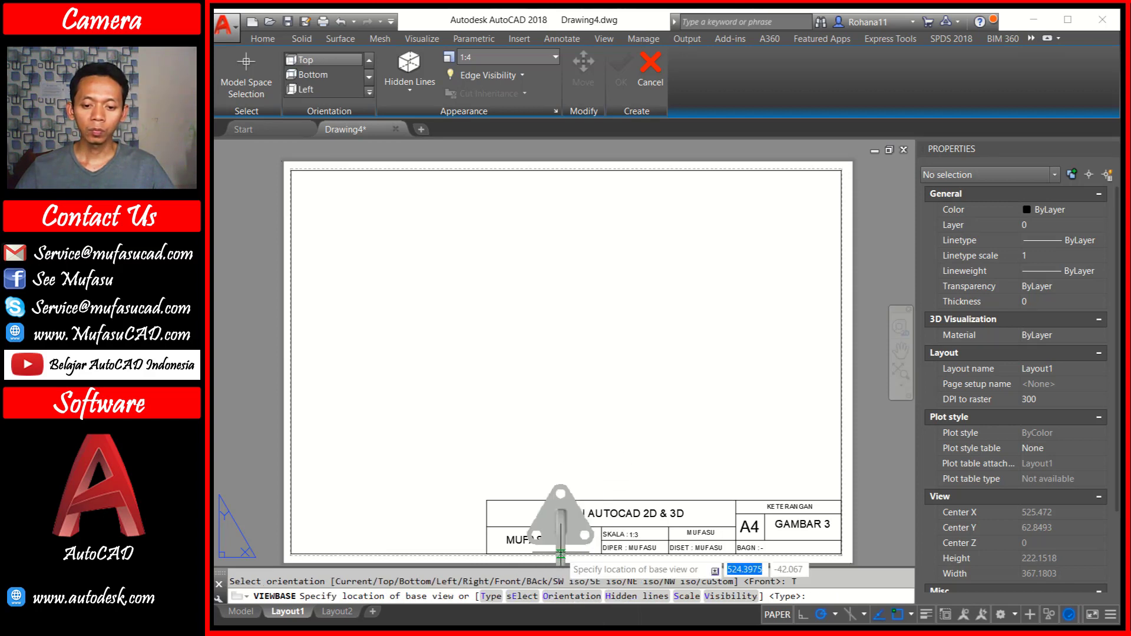
click(384, 283)
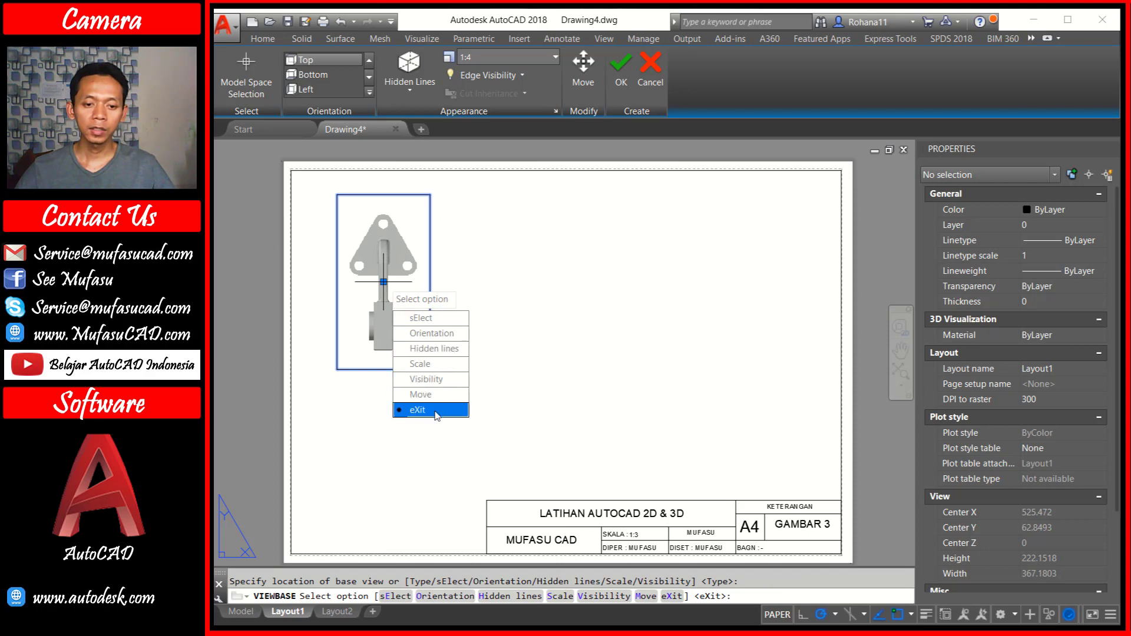
click(430, 410)
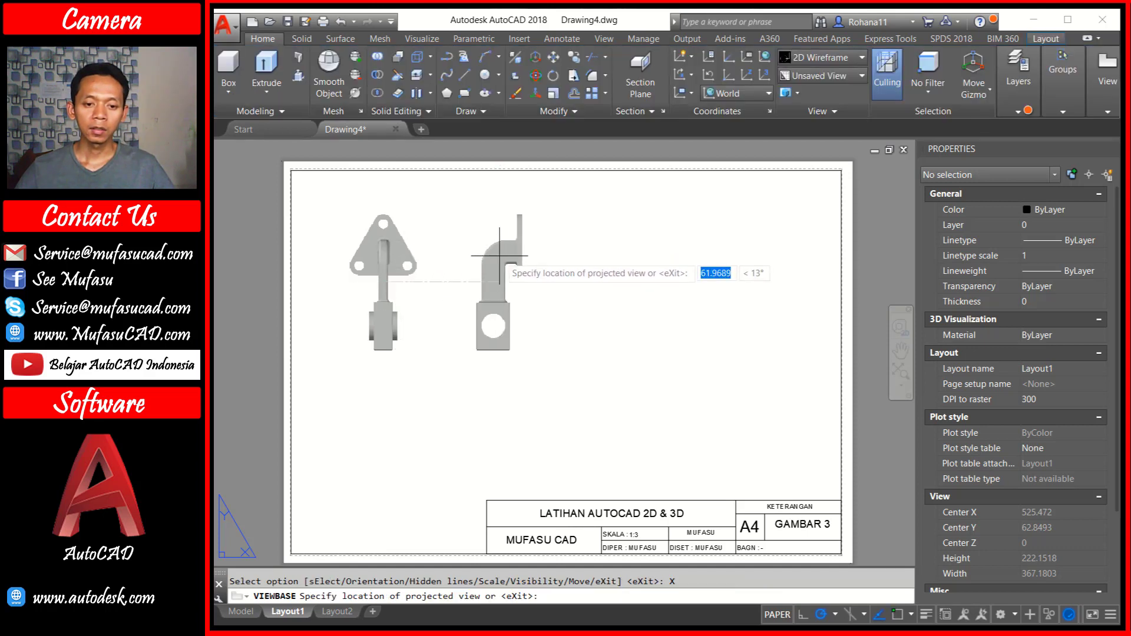
Project a side view to the right and a view below the base view
click(498, 257)
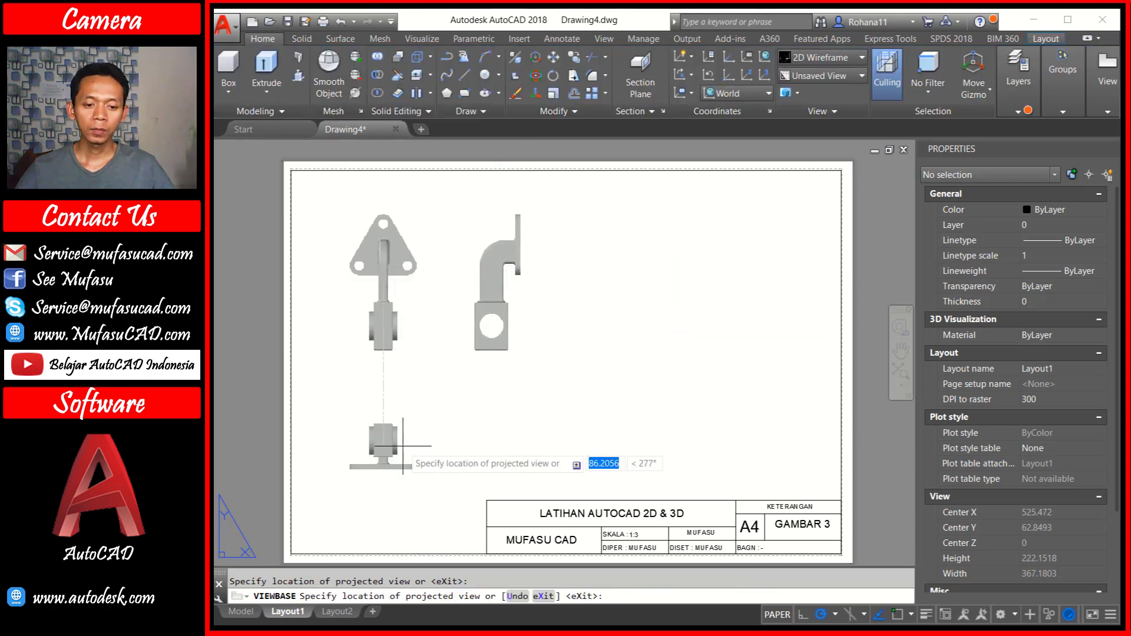
click(403, 446)
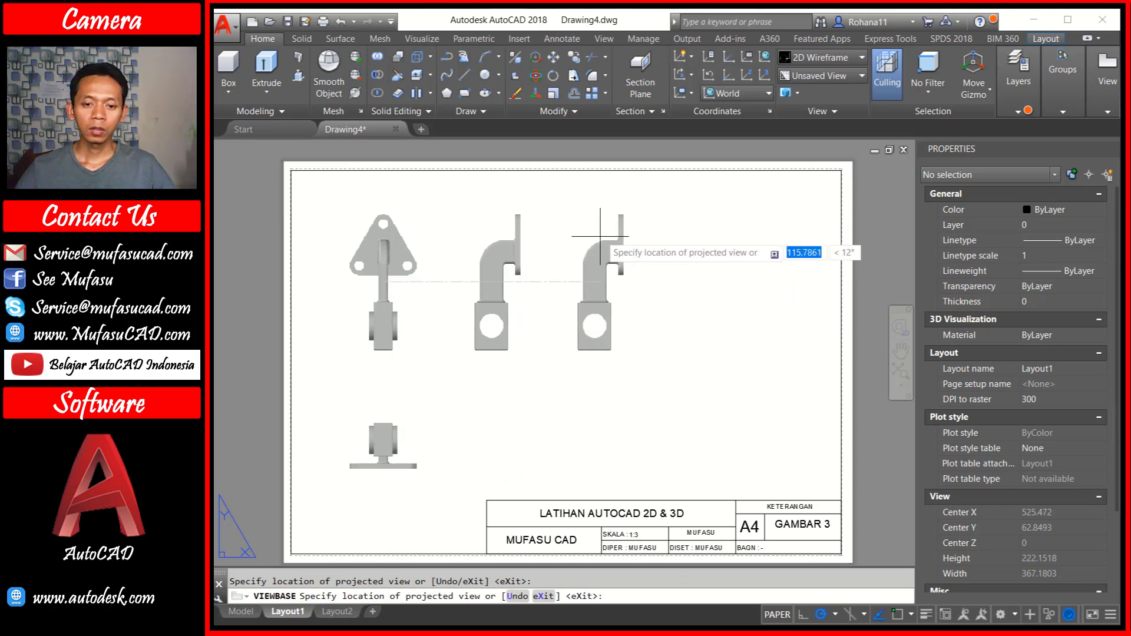
middle_drag(601, 236, 612, 302)
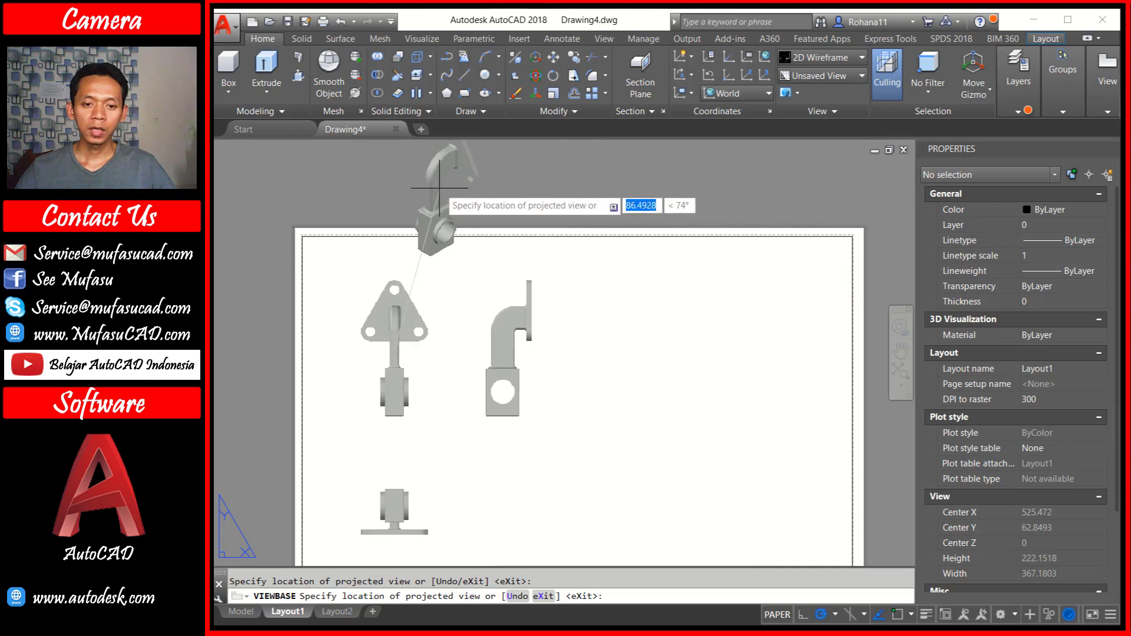
key(Return)
scroll(592, 407, down, 2)
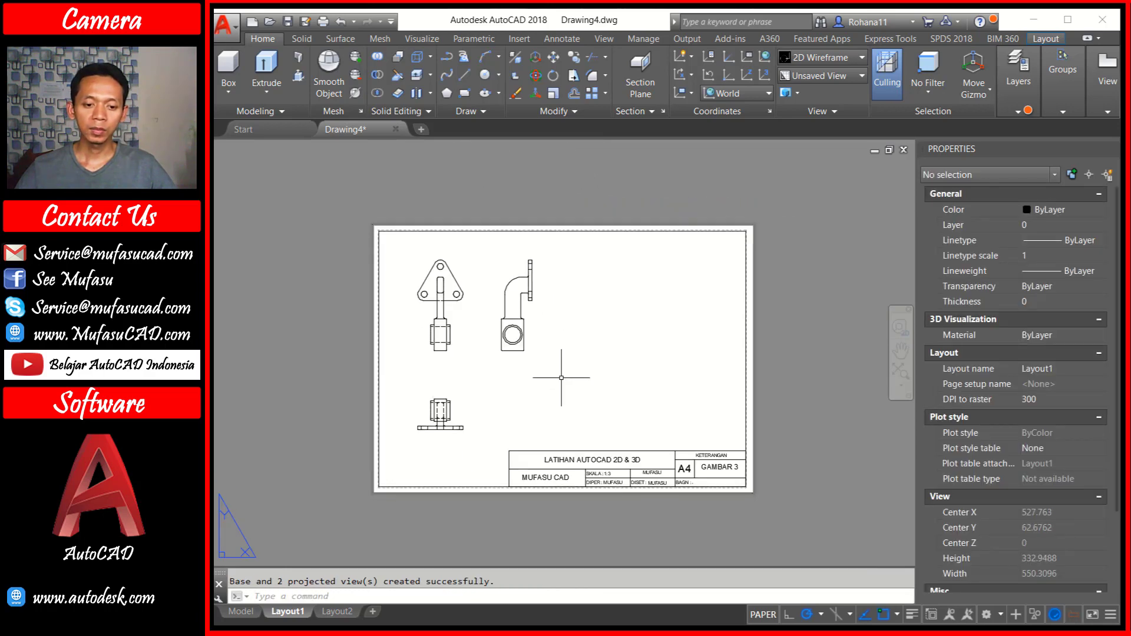
Project an isometric view from the lower view, right of the sheet centre
click(445, 420)
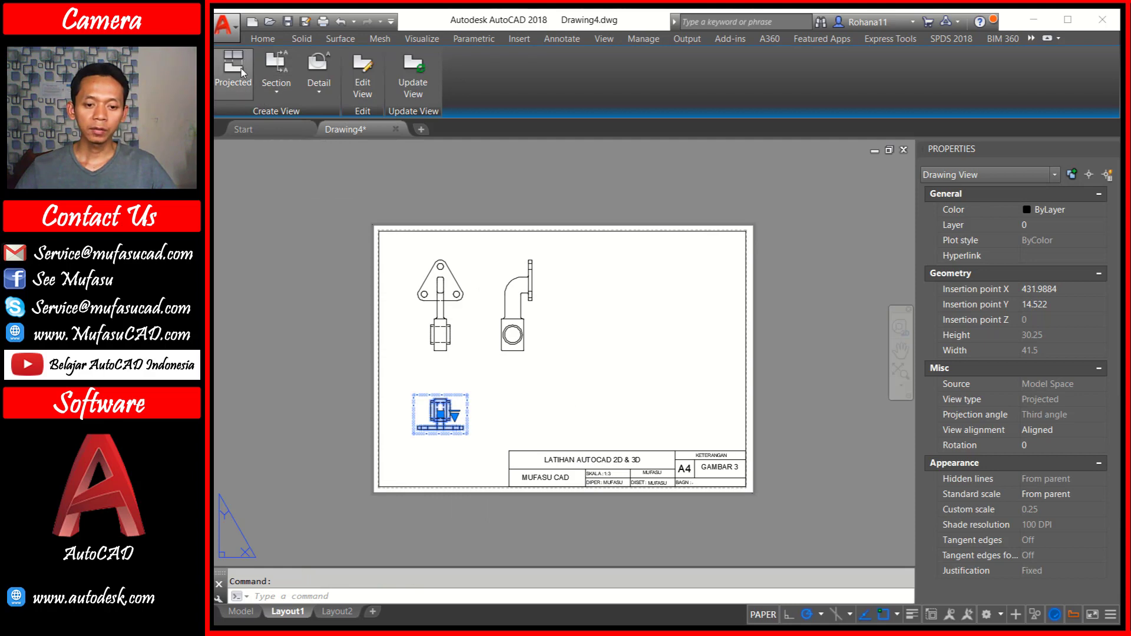
click(242, 70)
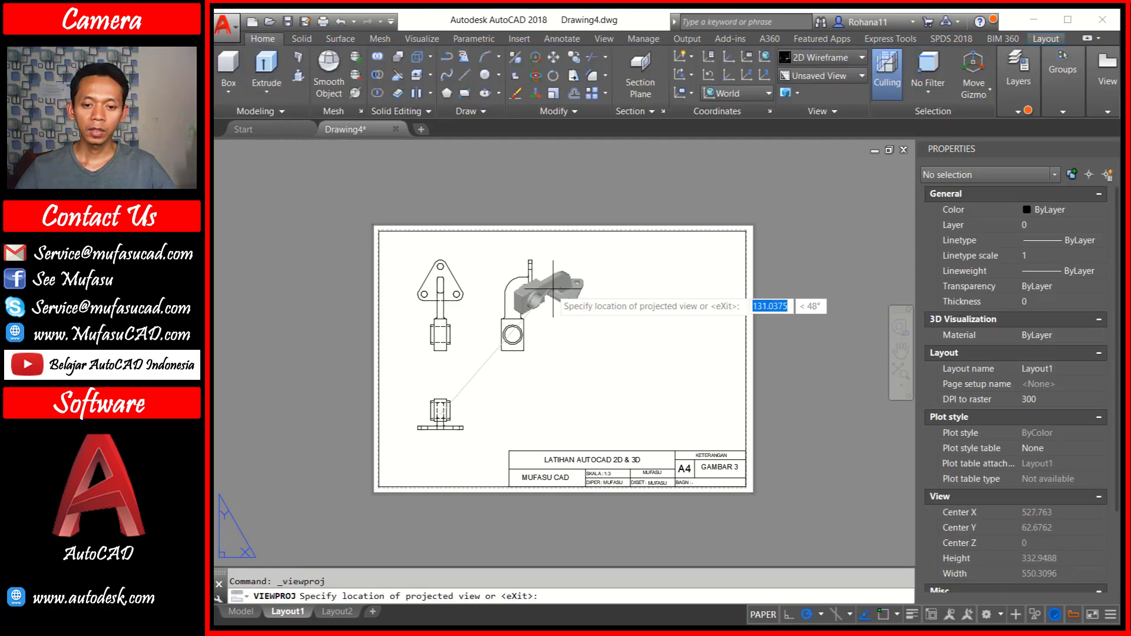
click(642, 339)
key(Return)
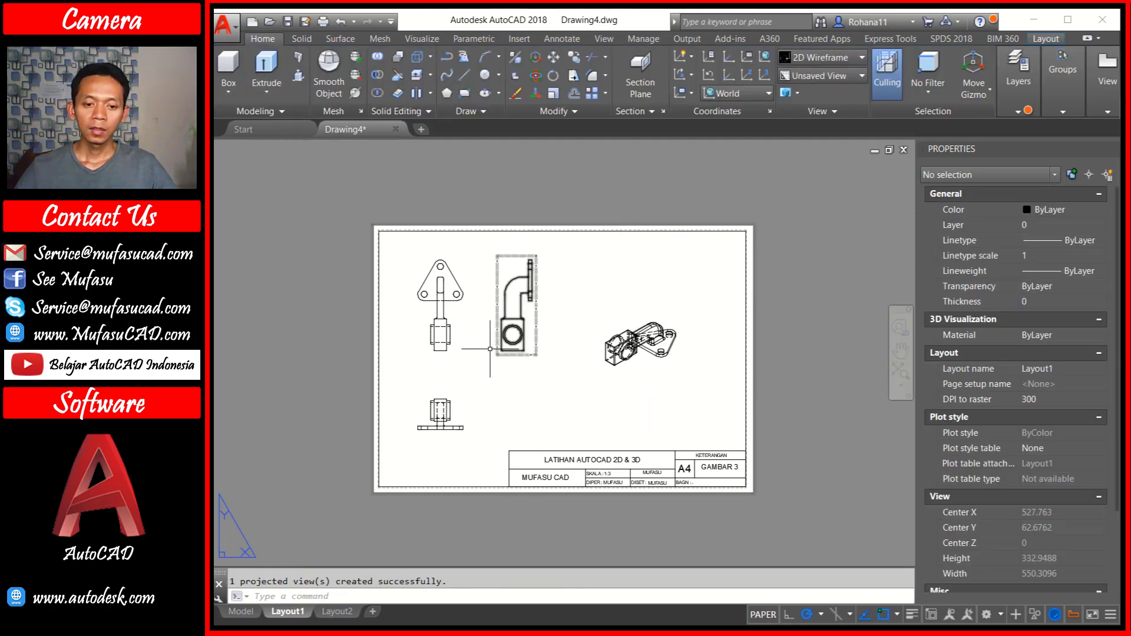
Select the top base view and bring up its scale list
scroll(490, 349, up, 1)
click(443, 289)
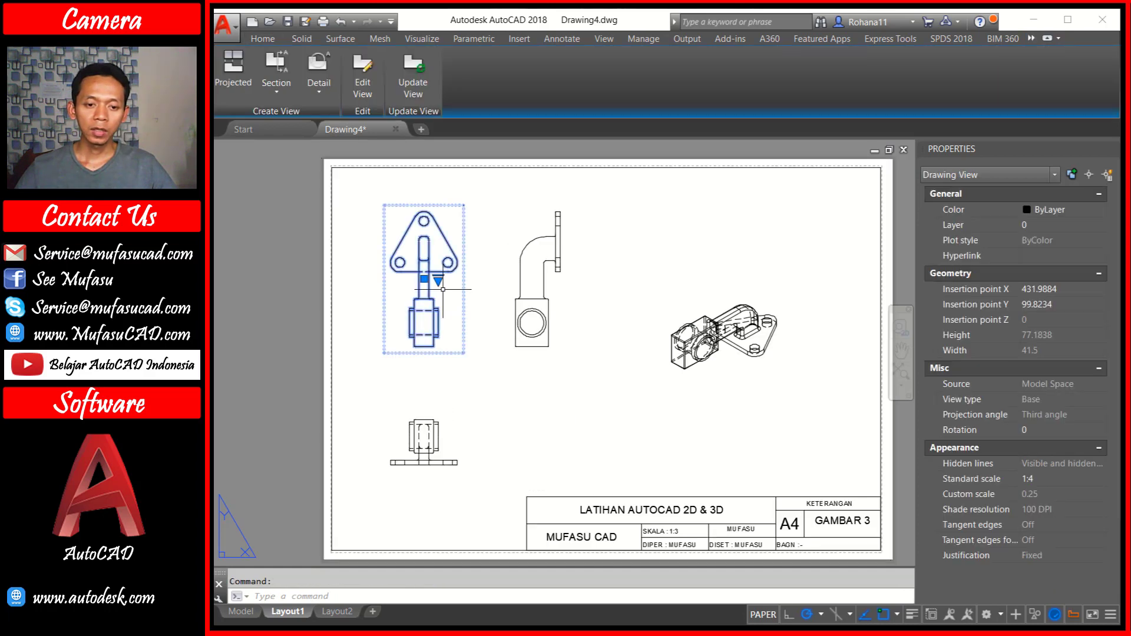
click(438, 281)
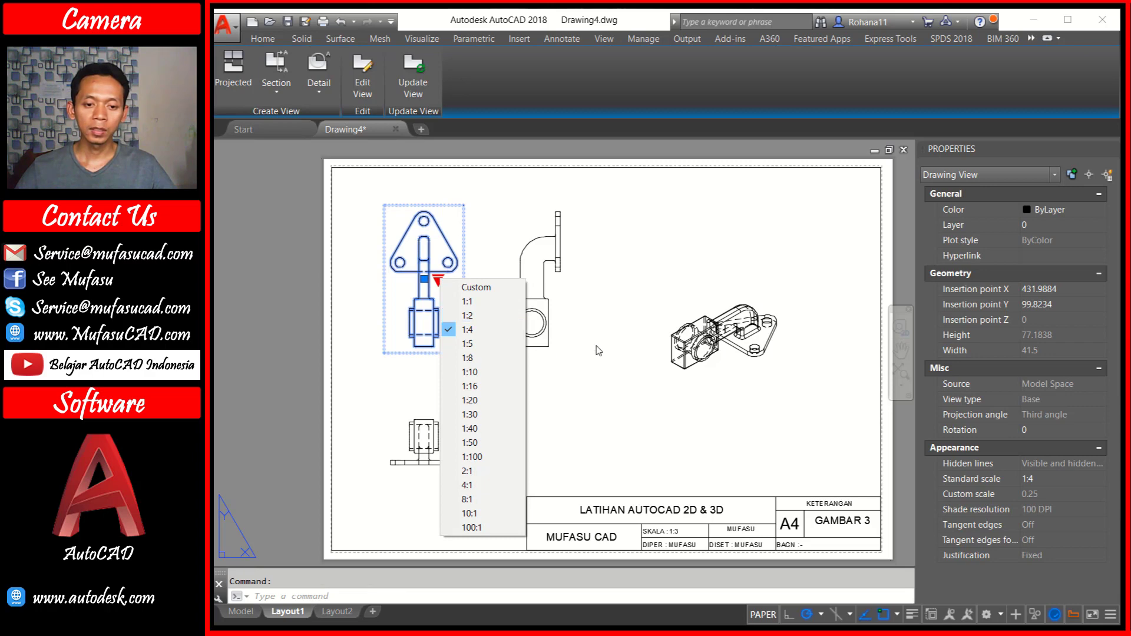
On the Model tab, add a custom 1:3 scale (1 paper unit = 3 drawing units)
click(247, 612)
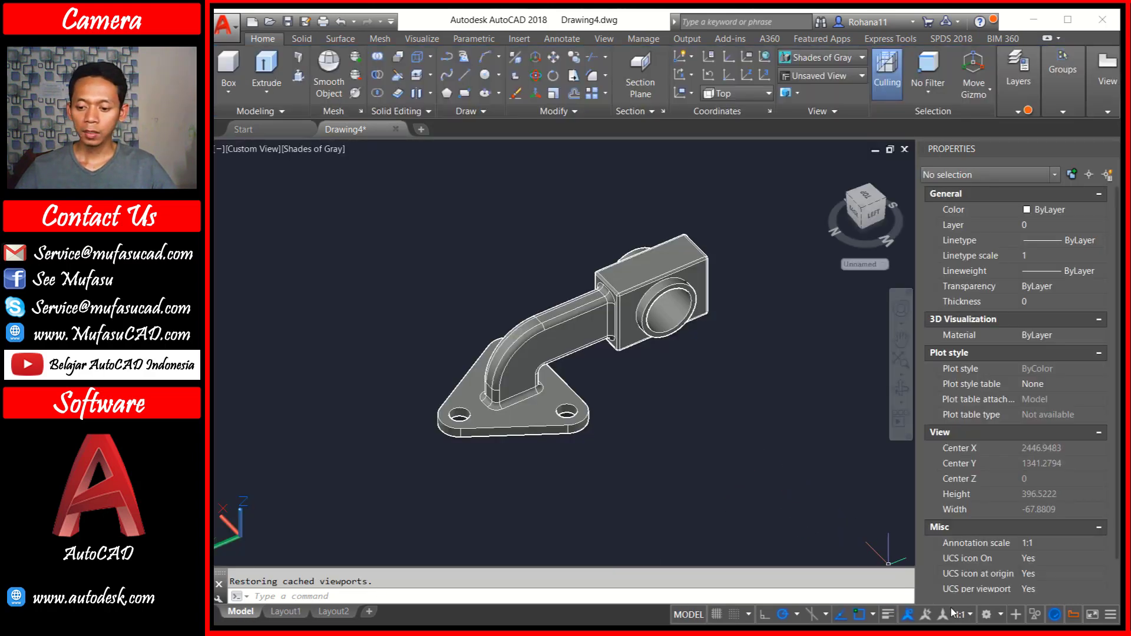
click(969, 616)
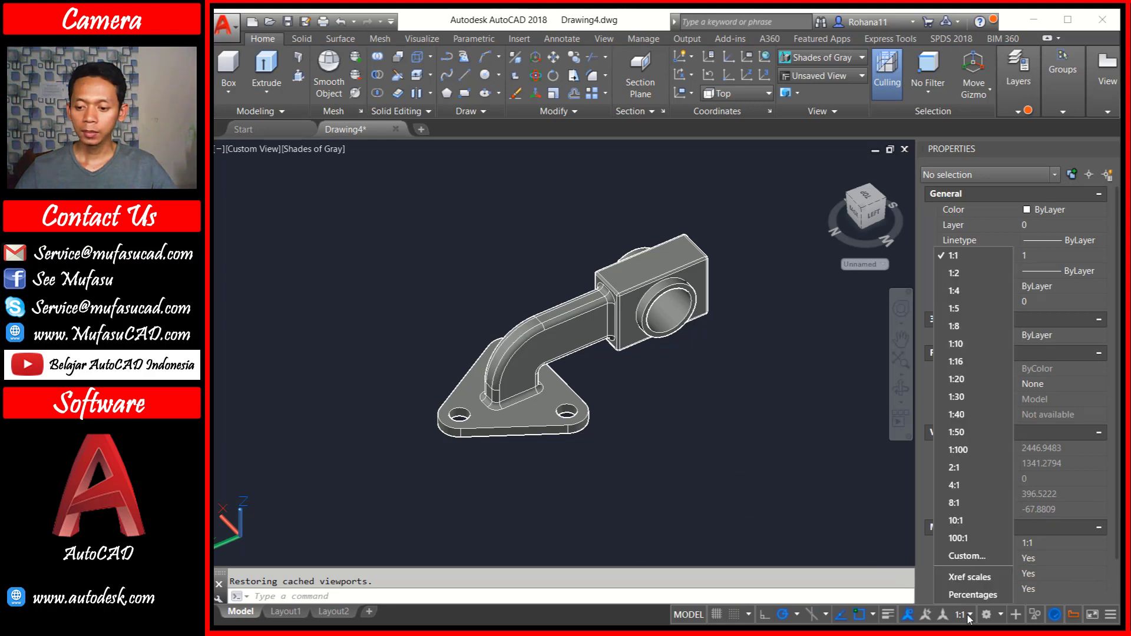
click(969, 556)
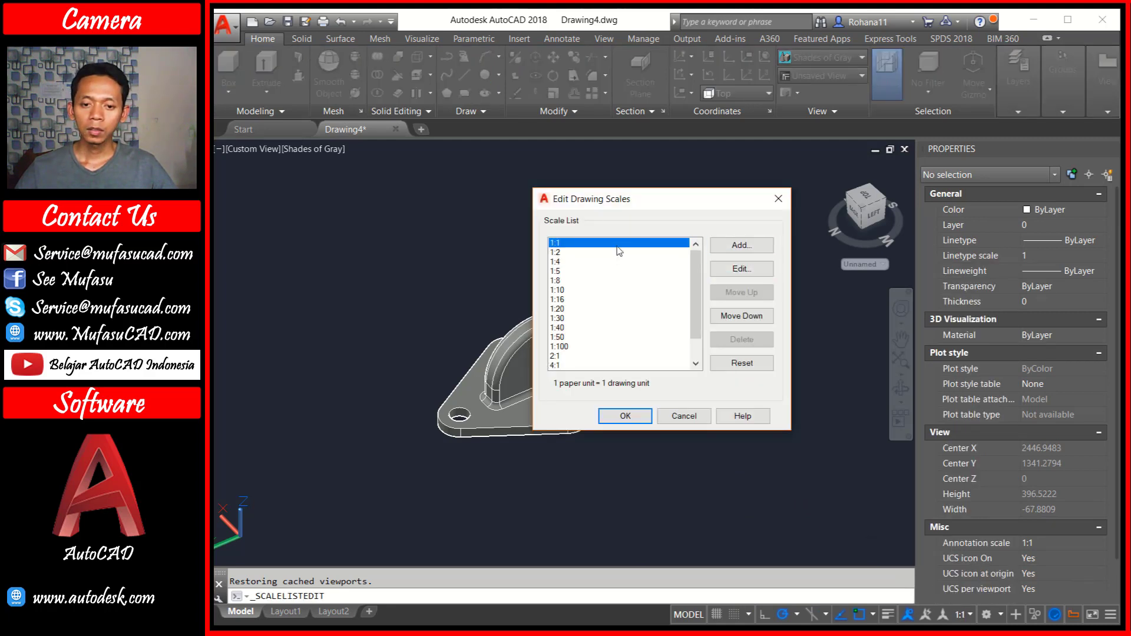
click(742, 245)
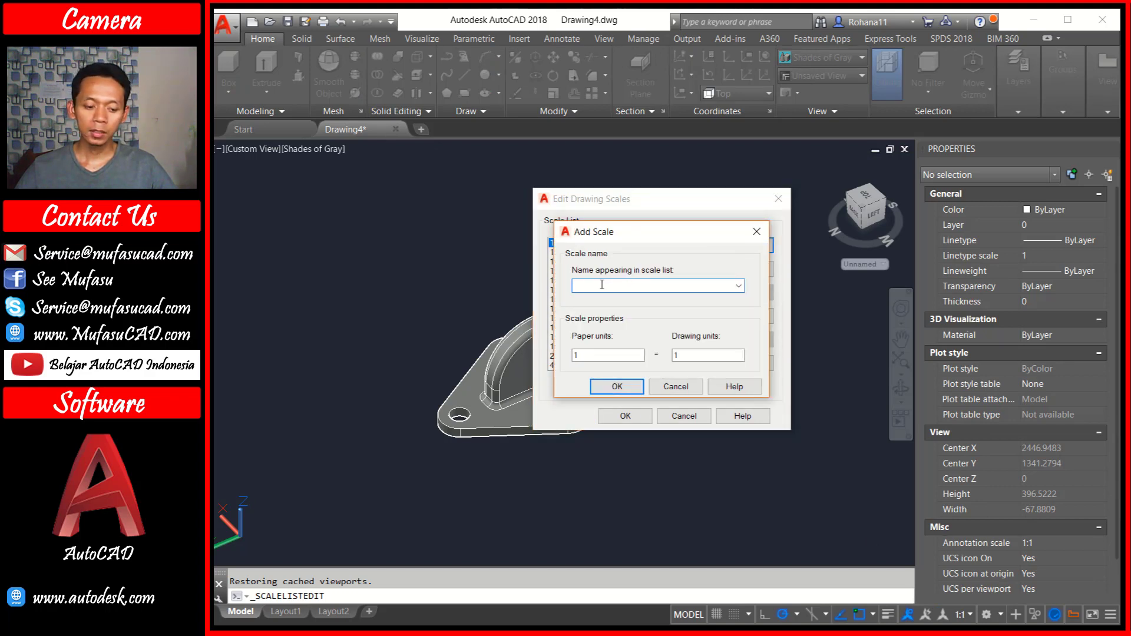
text(1:3)
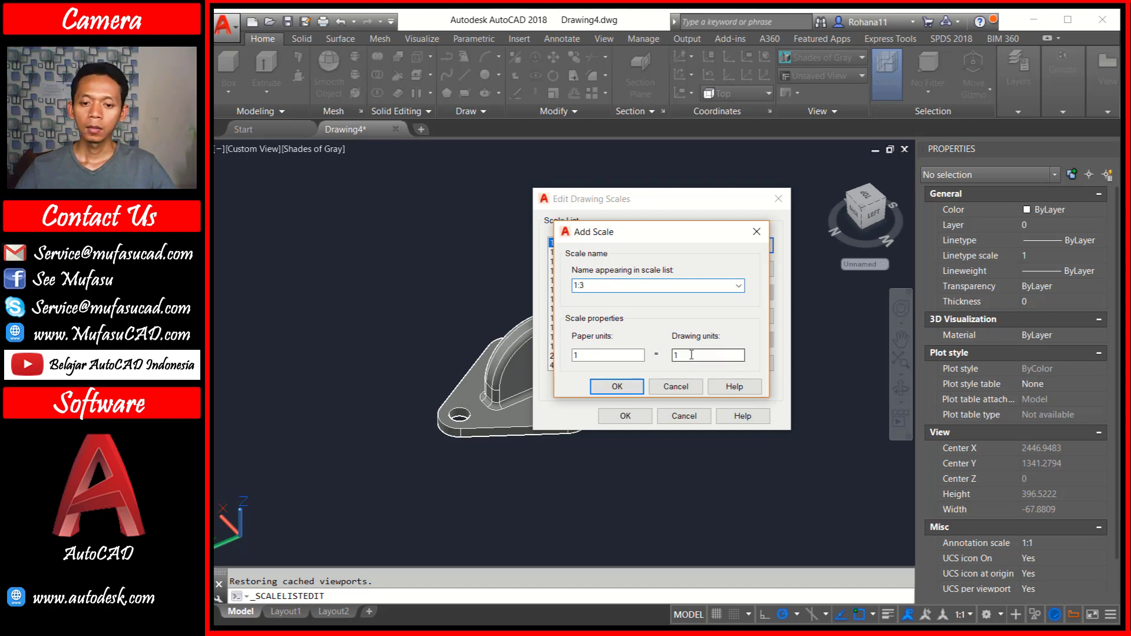
click(689, 355)
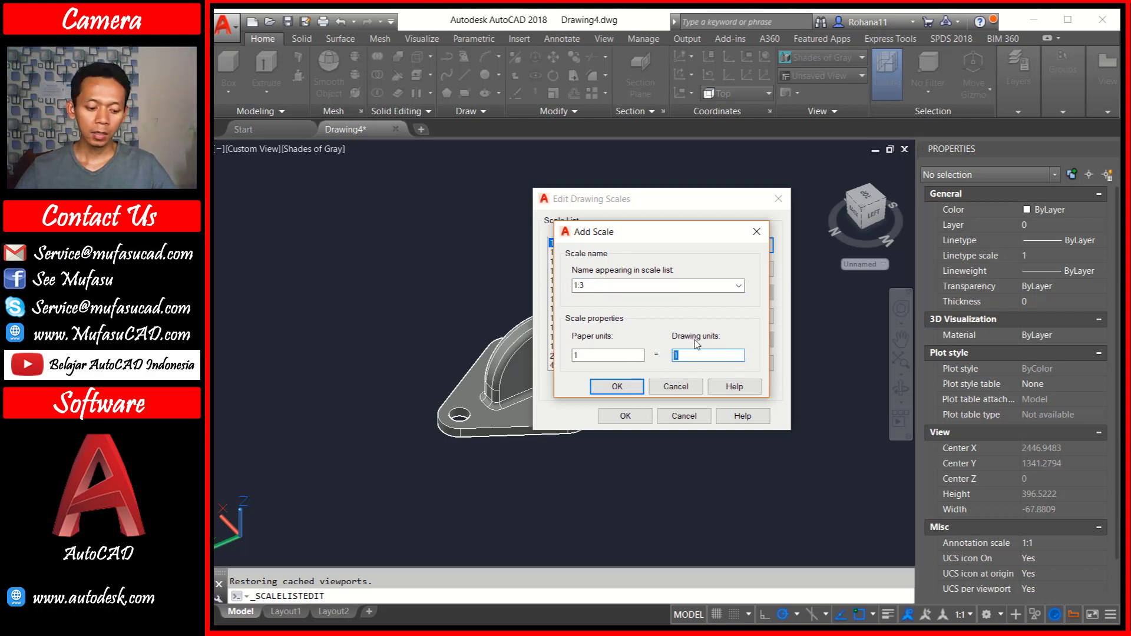
text(3)
click(617, 386)
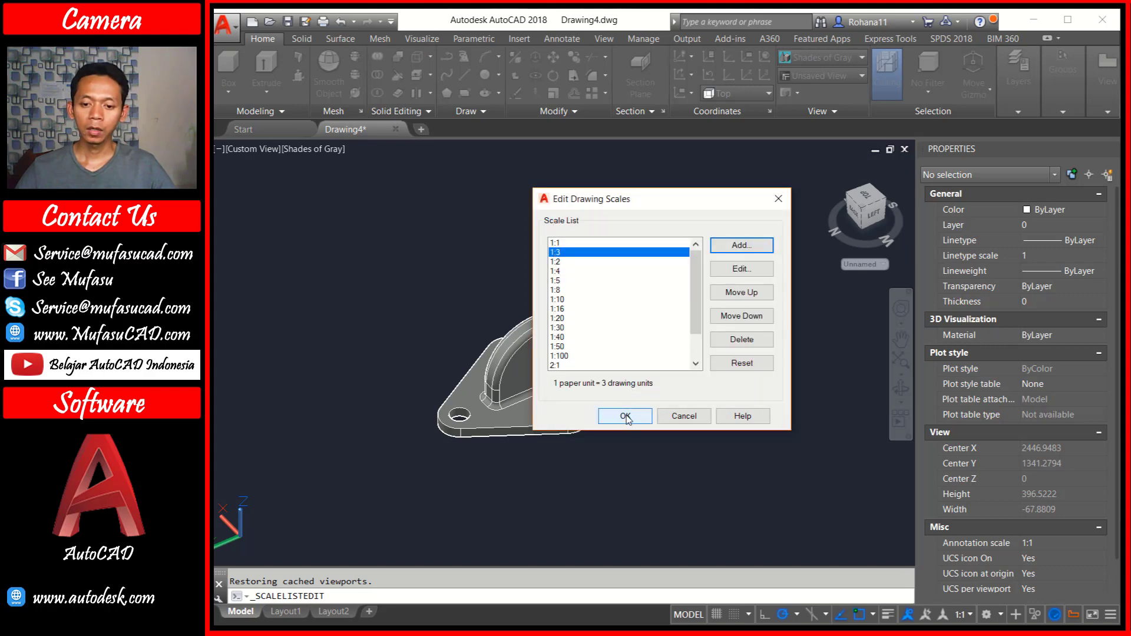
click(625, 416)
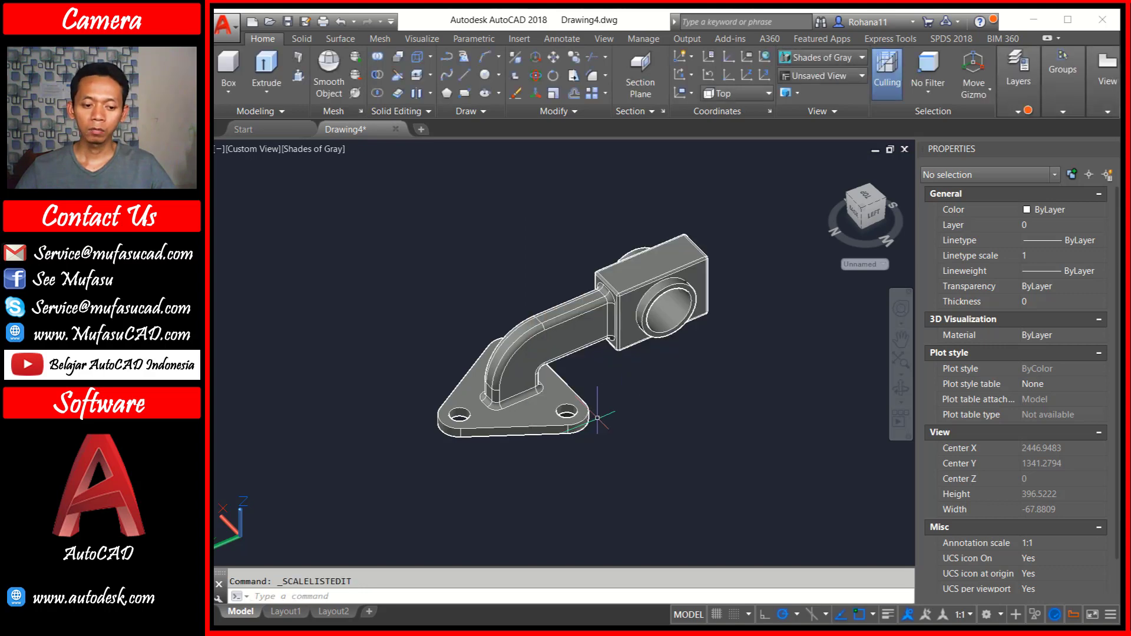
Back on Layout1, change the base view's scale to 1:3
click(295, 615)
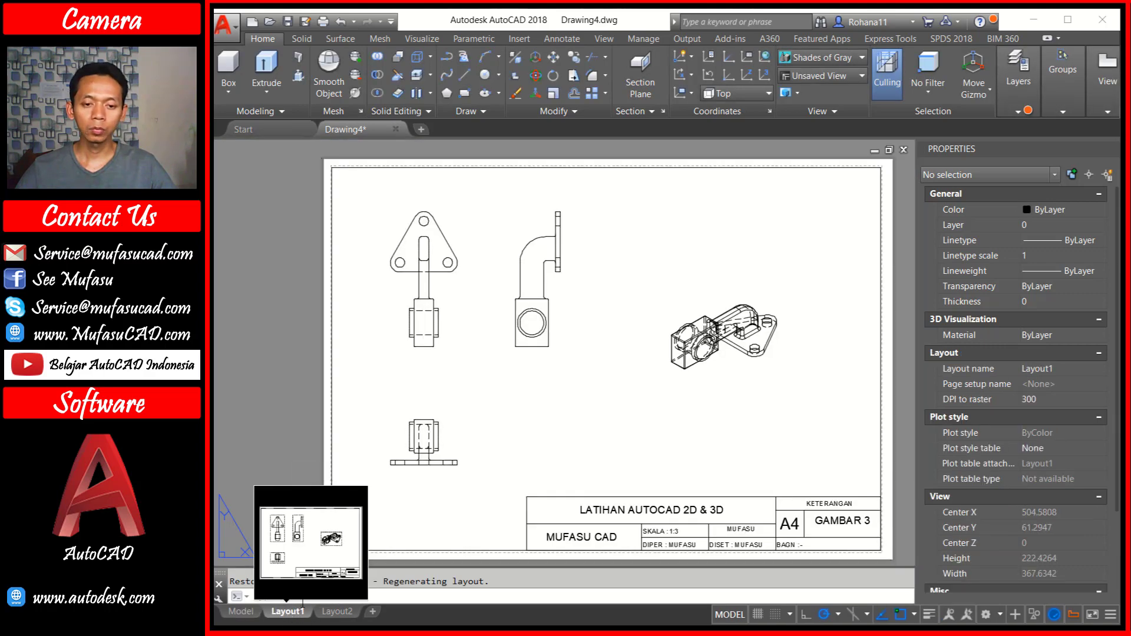
click(443, 309)
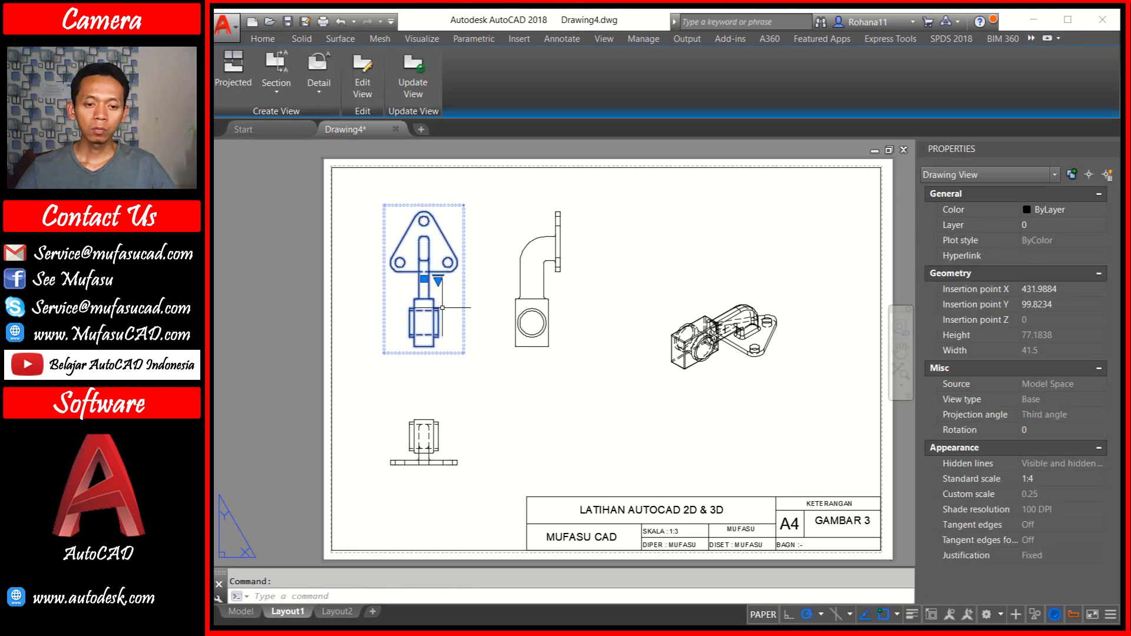
click(439, 280)
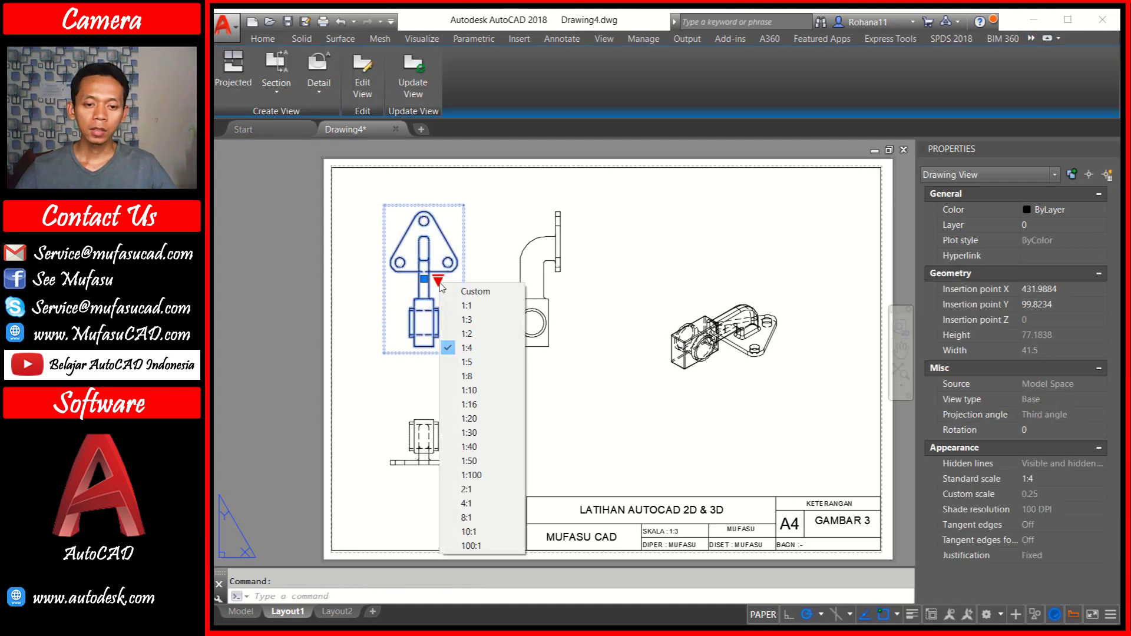
click(459, 321)
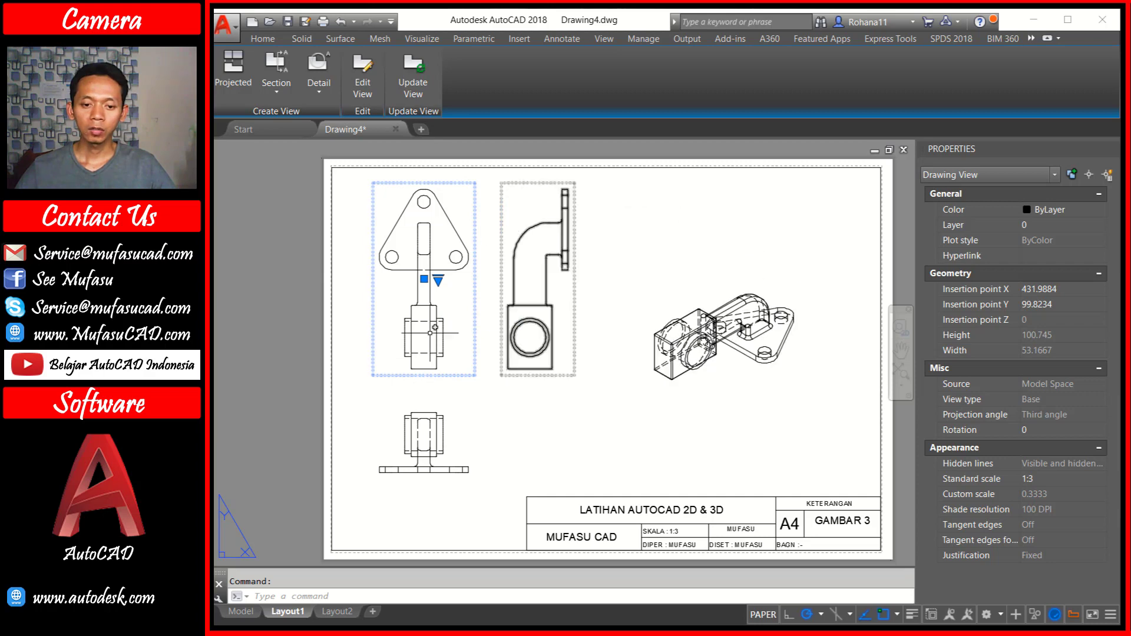
Shift the base view slightly lower on the sheet
click(424, 279)
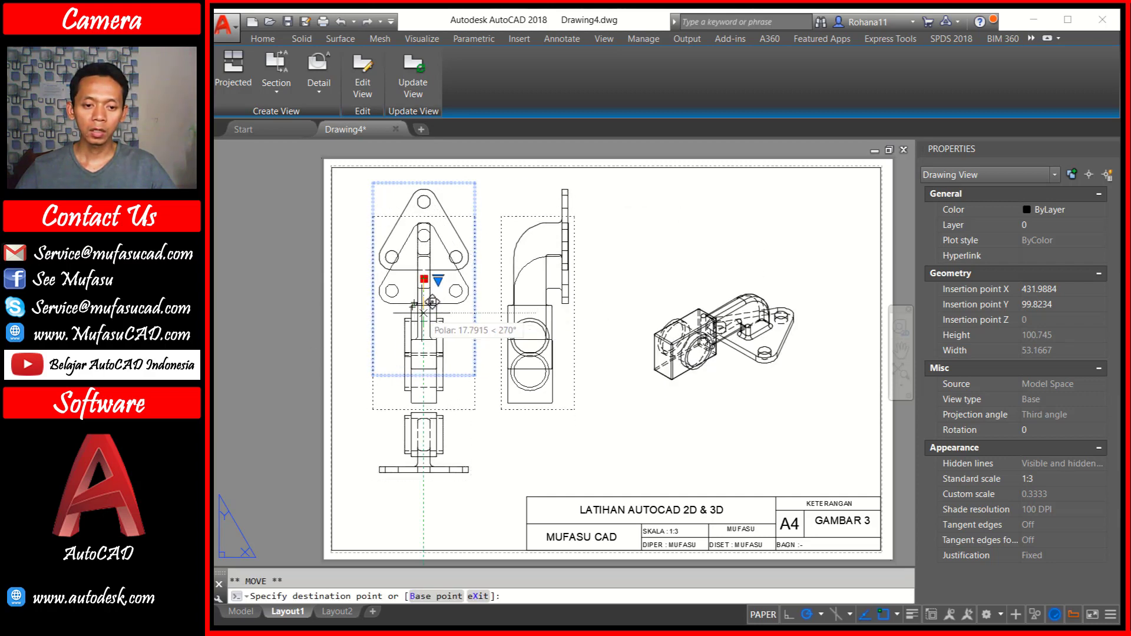
scroll(423, 313, up, 5)
click(419, 250)
scroll(472, 288, down, 3)
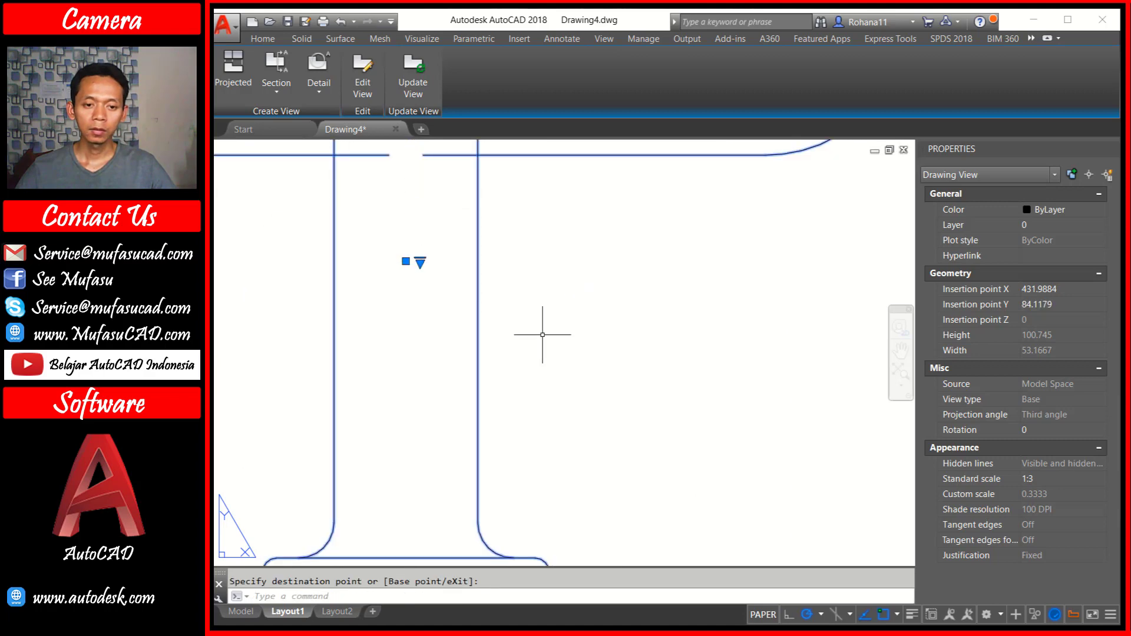
scroll(543, 330, down, 3)
Move the lower projected view into its new position within the A4 frame
click(577, 361)
scroll(648, 265, down, 2)
scroll(648, 265, down, 2)
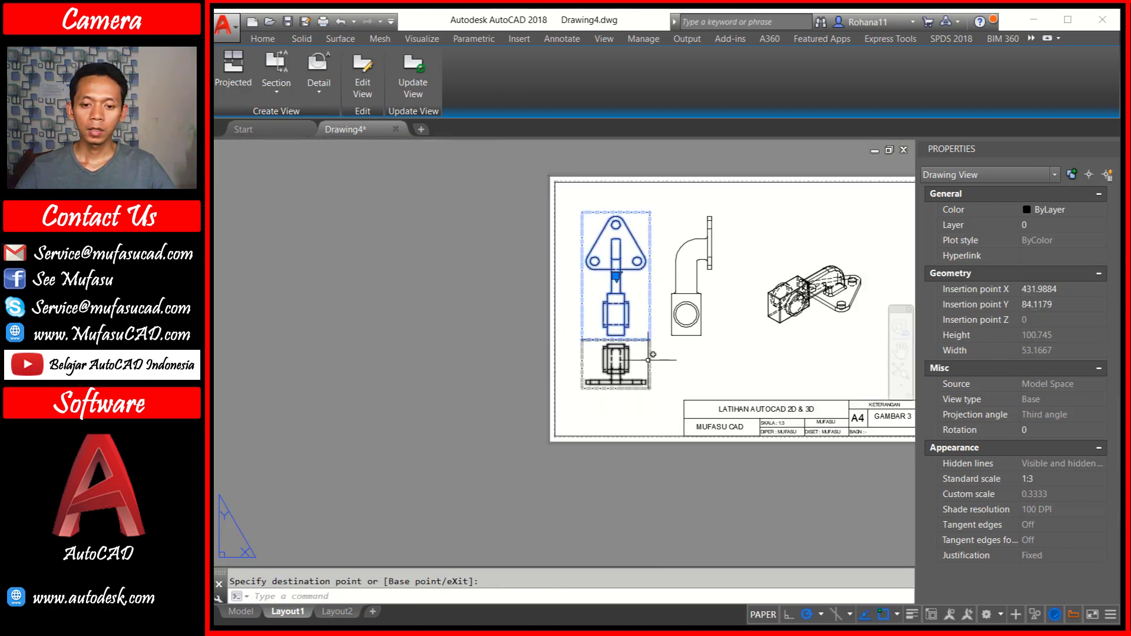
click(622, 389)
click(615, 365)
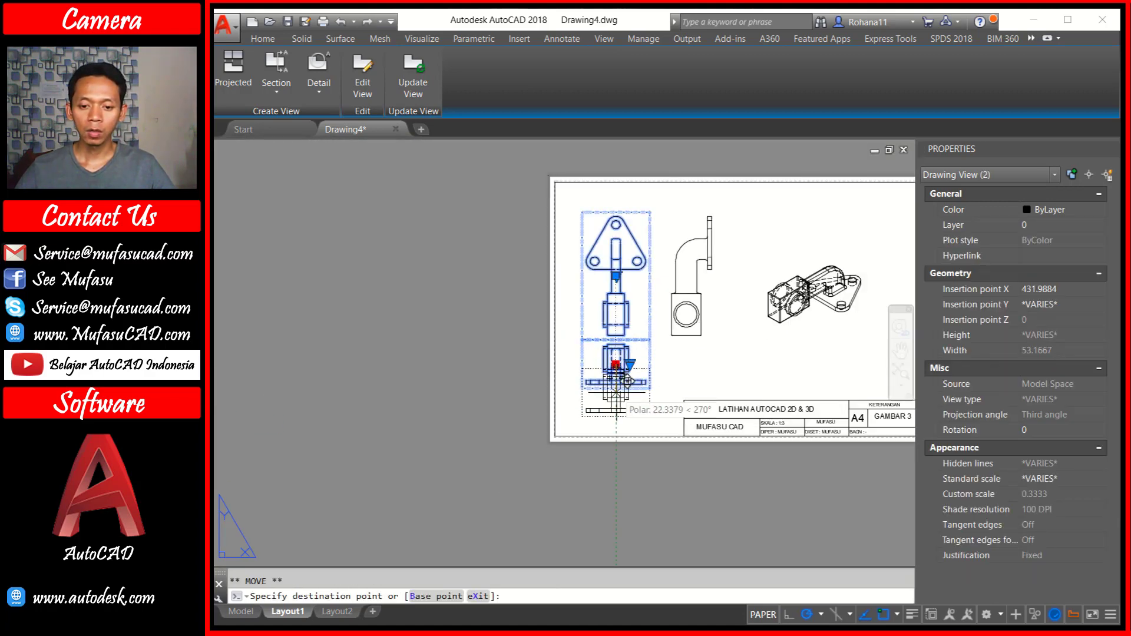
scroll(618, 367, up, 3)
scroll(620, 368, up, 3)
click(615, 368)
scroll(648, 360, down, 2)
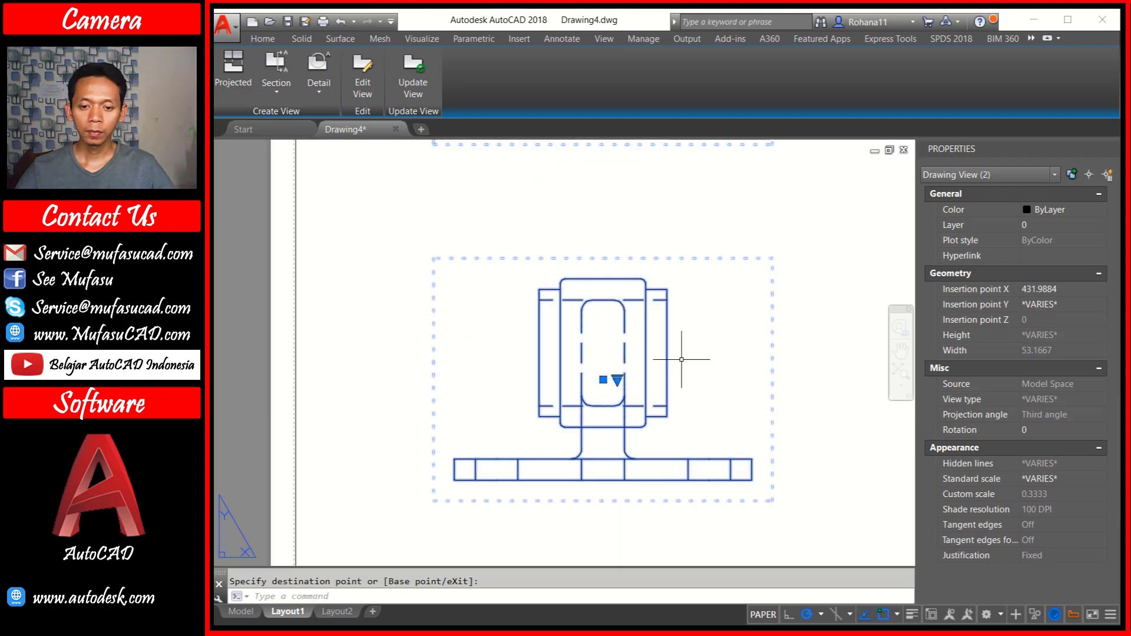
scroll(677, 356, down, 2)
scroll(584, 366, down, 1)
click(584, 366)
Switch the isometric view's display style to Shaded with visible lines
click(687, 281)
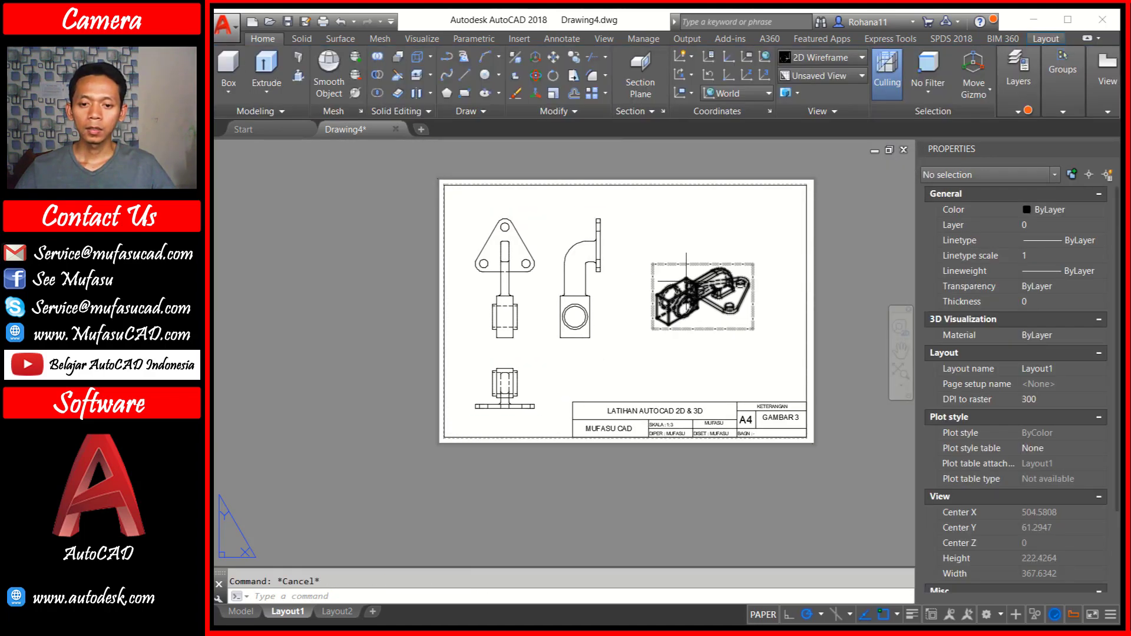
double_click(680, 292)
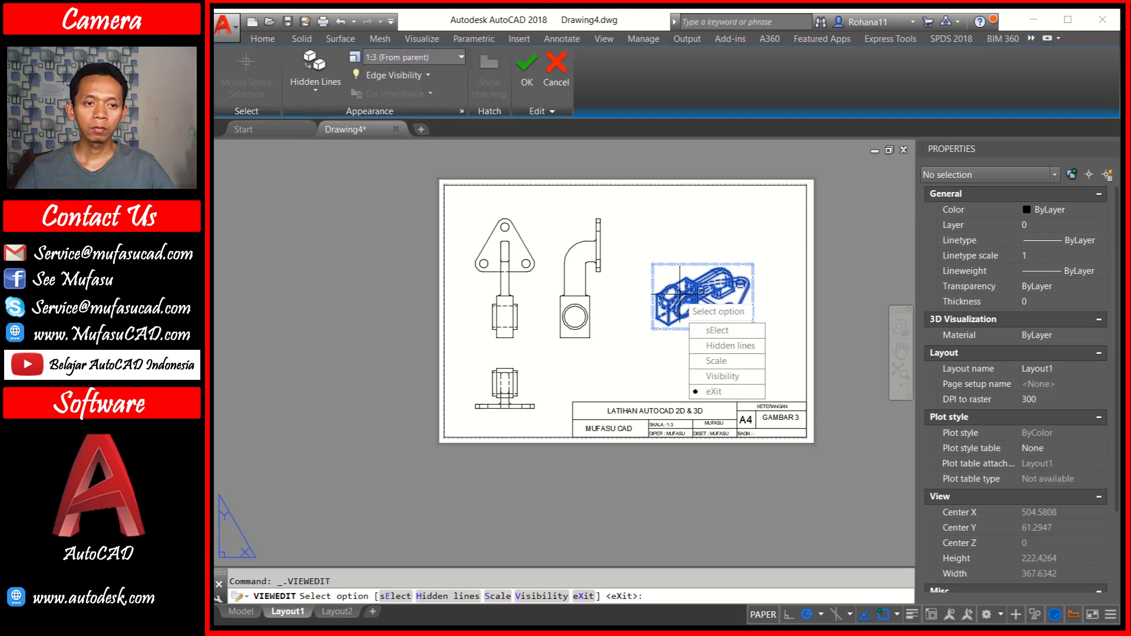
click(316, 77)
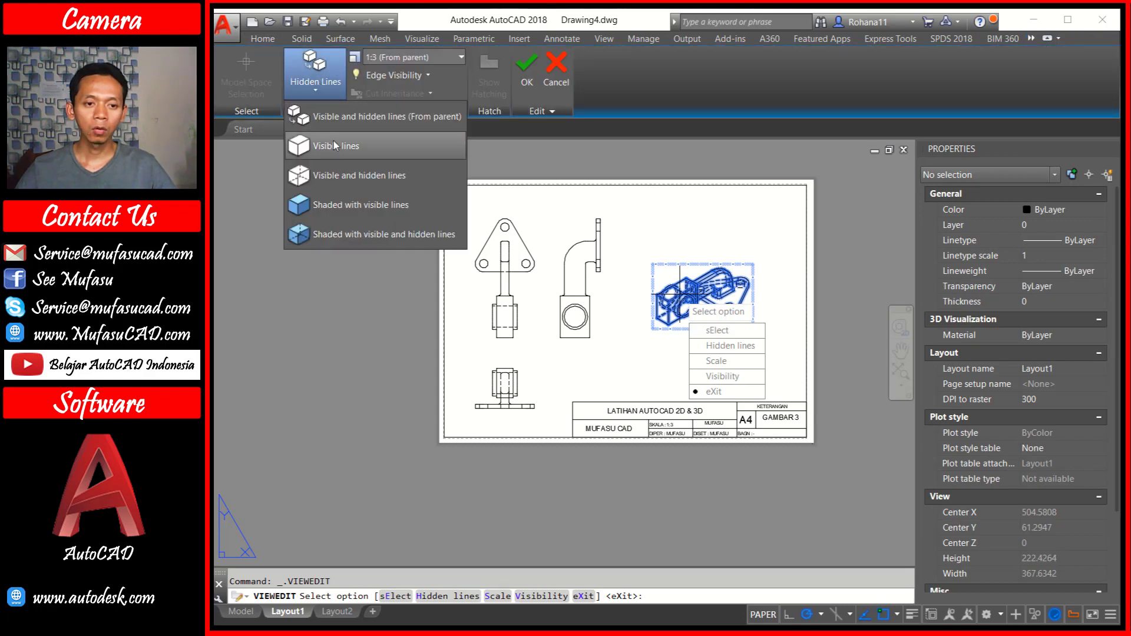
click(375, 175)
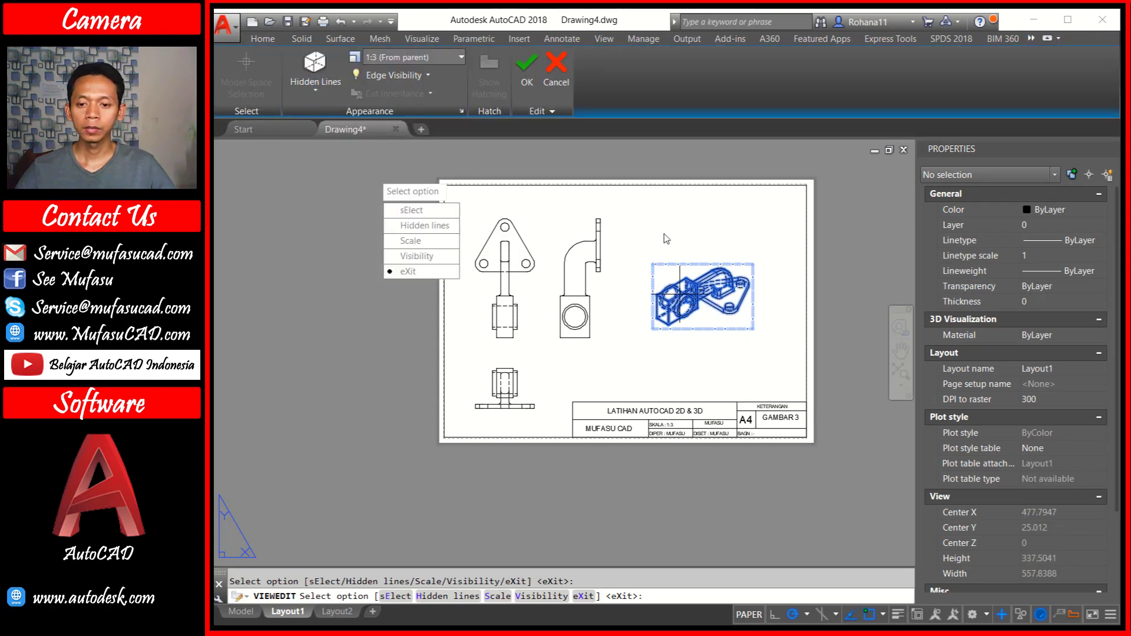
click(425, 226)
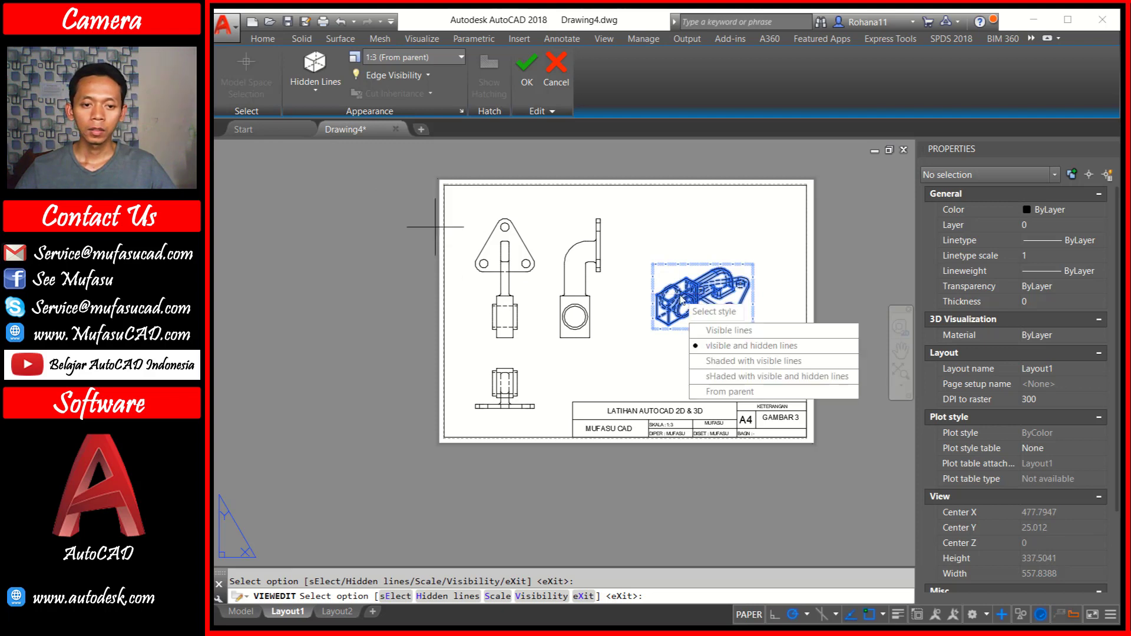
click(780, 365)
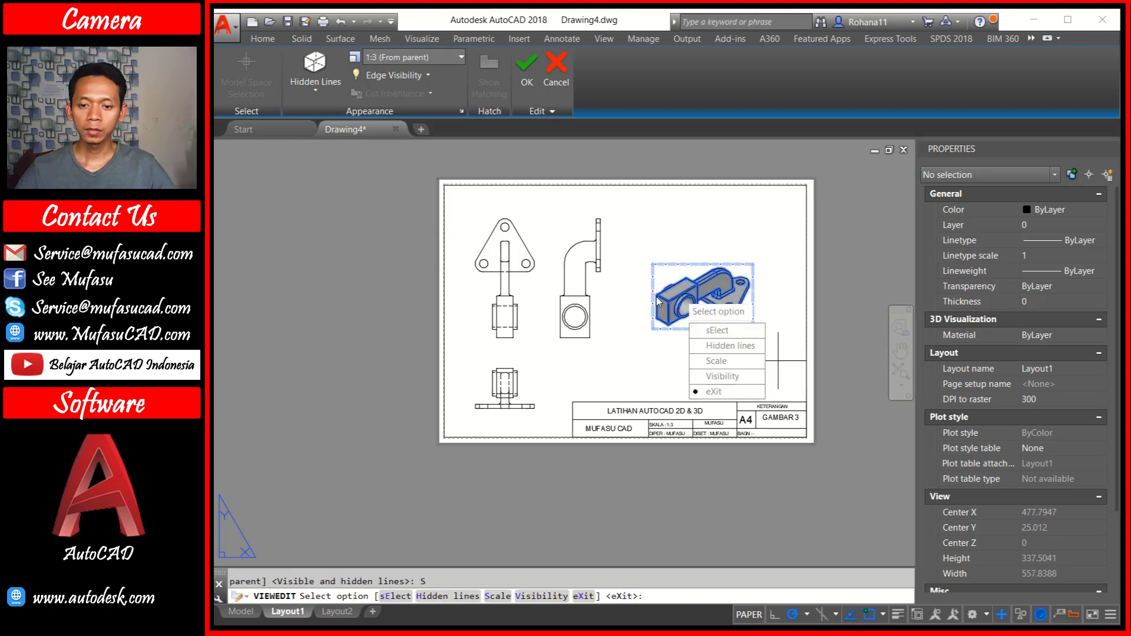
click(713, 391)
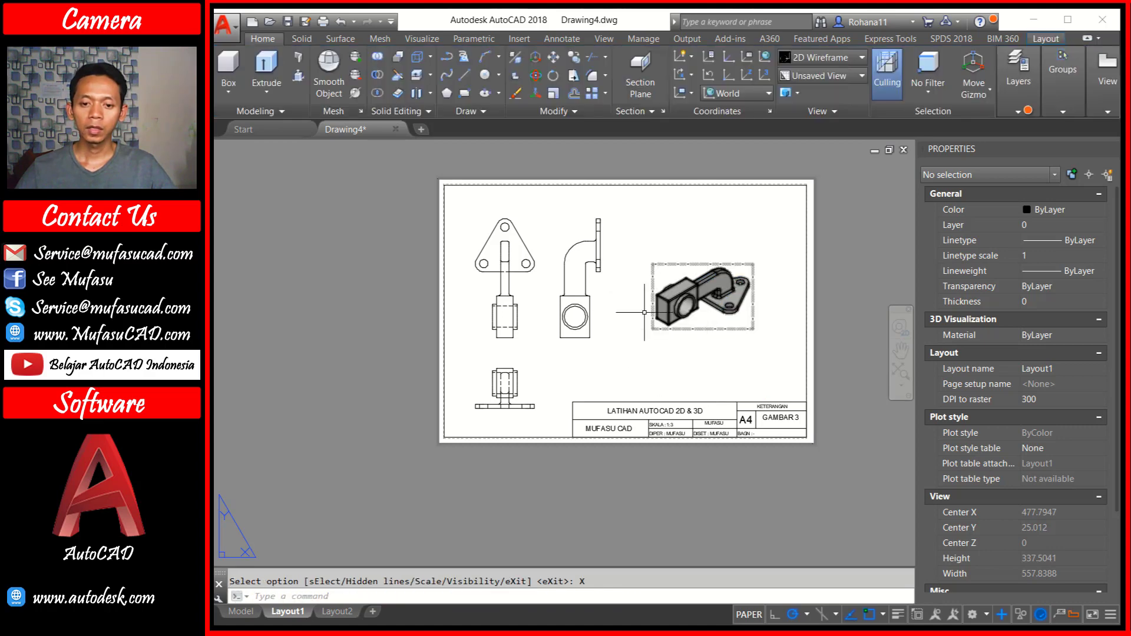
scroll(594, 313, up, 2)
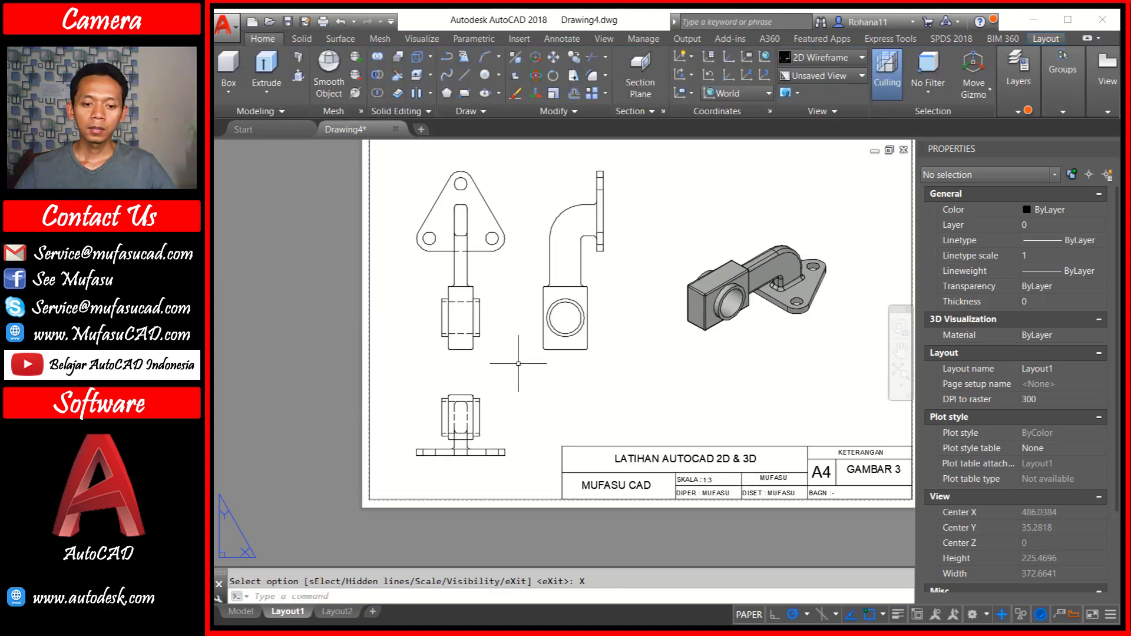
Draw a horizontal line across the middle of the drawing view
middle_drag(519, 363, 555, 331)
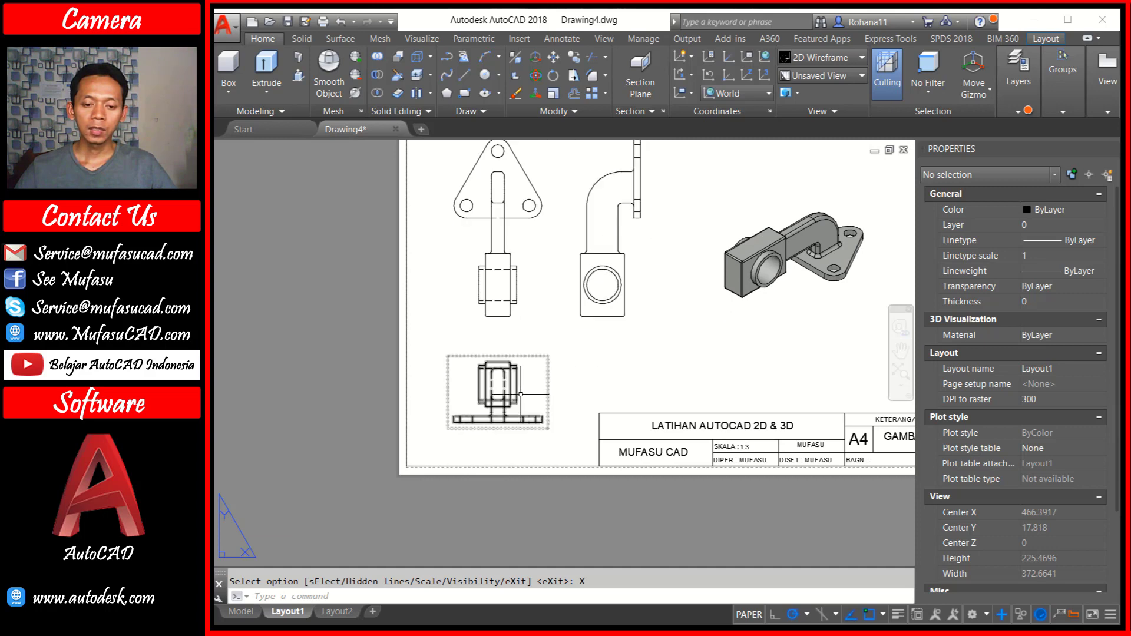
scroll(521, 394, up, 5)
text(L)
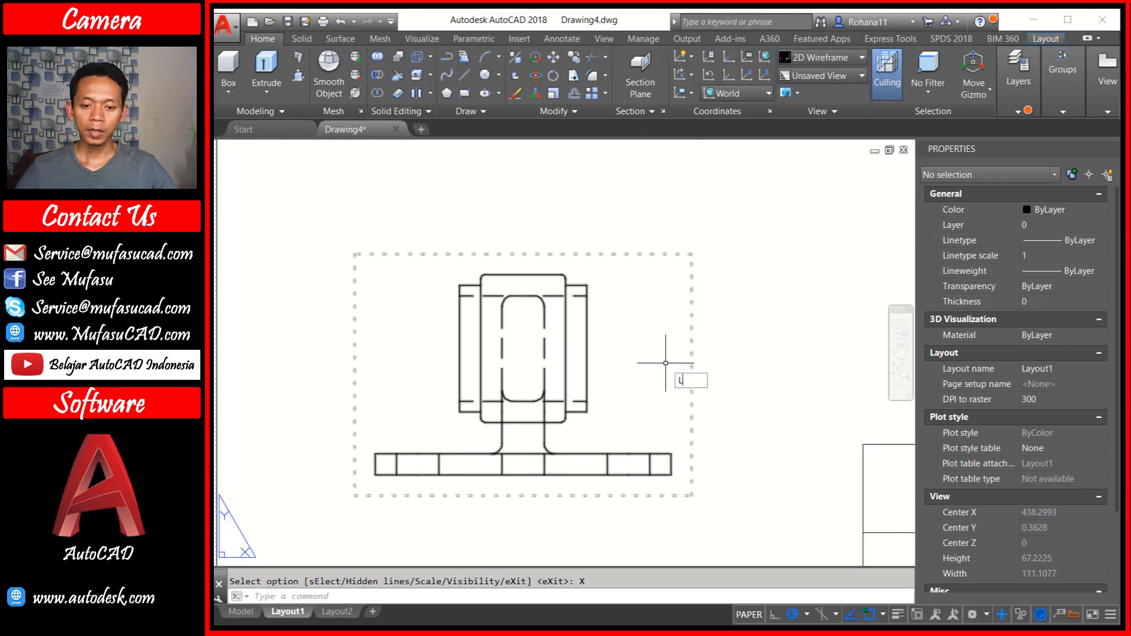
key(Return)
scroll(478, 362, up, 2)
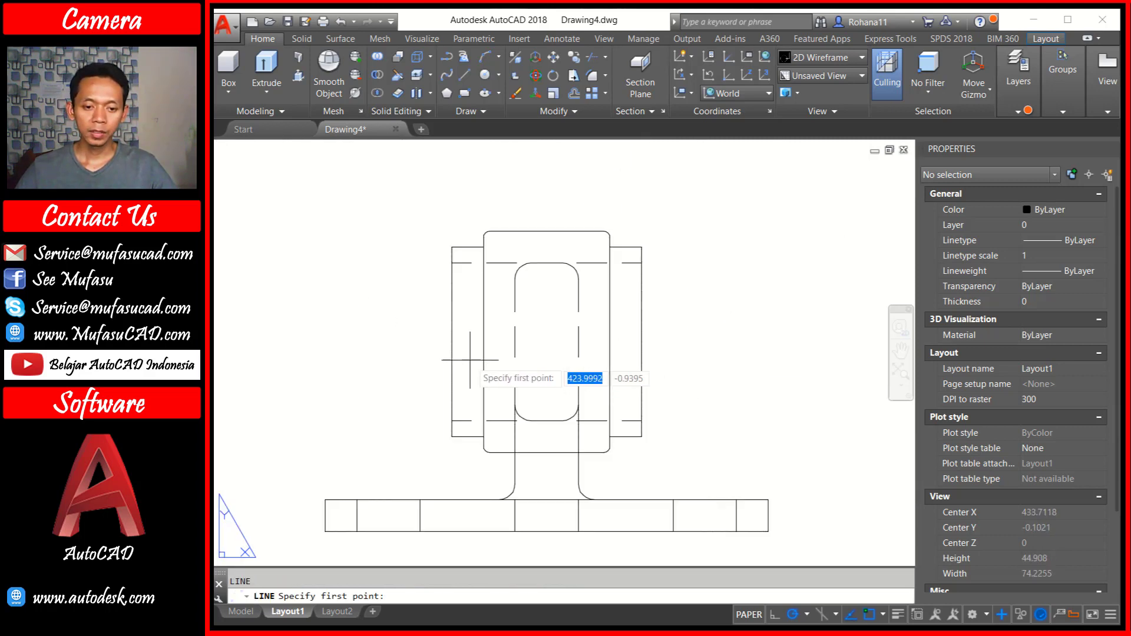
click(435, 340)
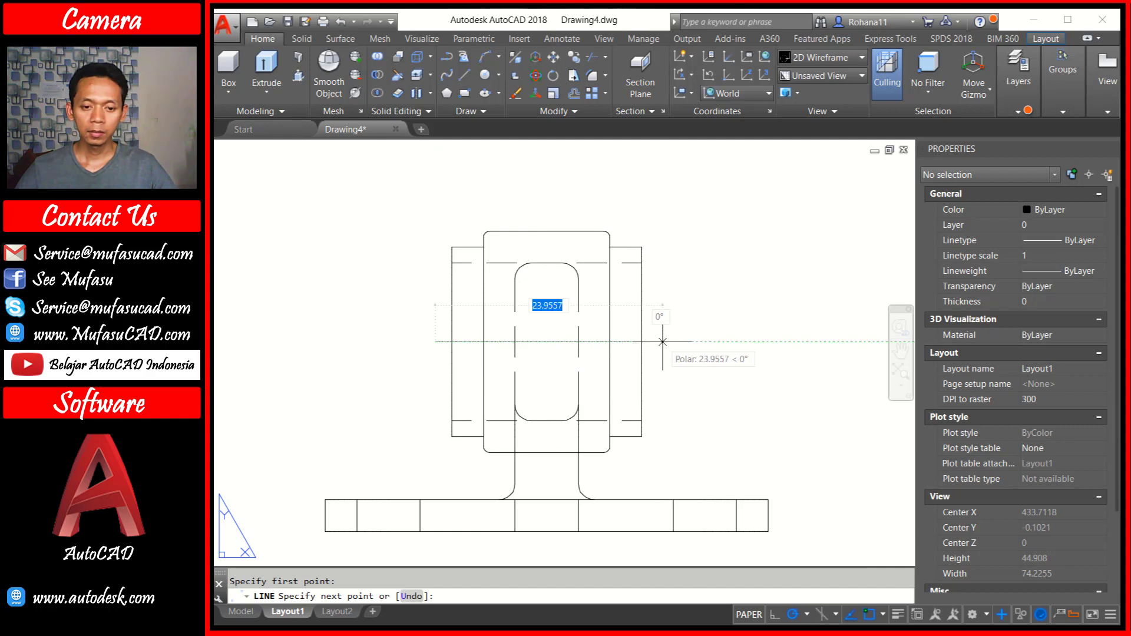
click(663, 391)
key(Return)
scroll(686, 407, down, 2)
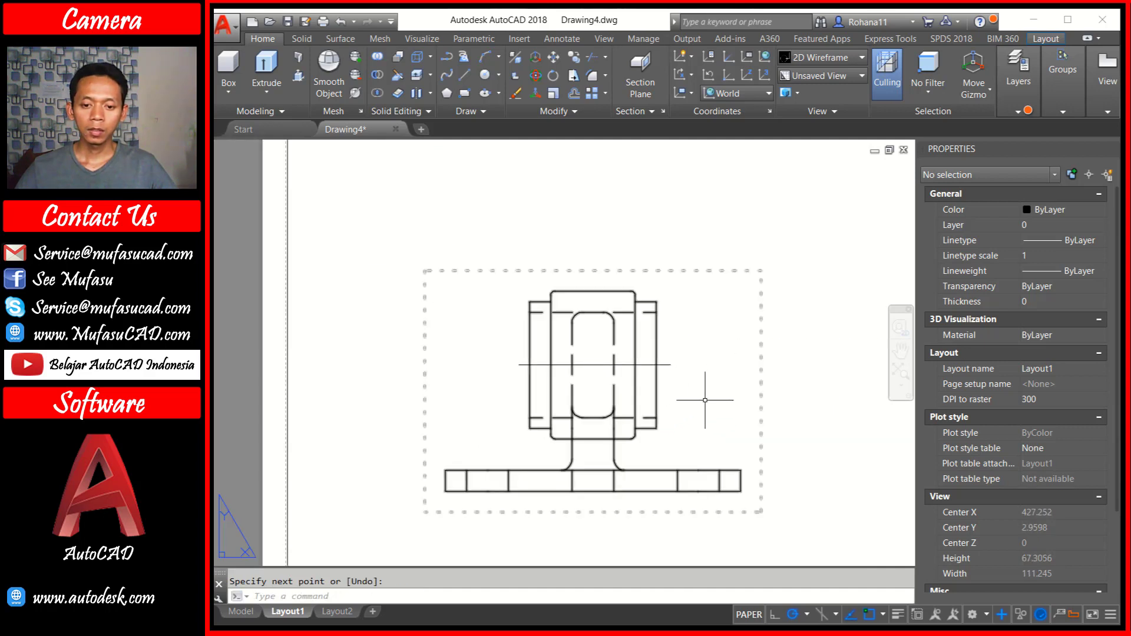
Recentre the bottom view and start entering a linetype command
middle_drag(705, 399, 675, 389)
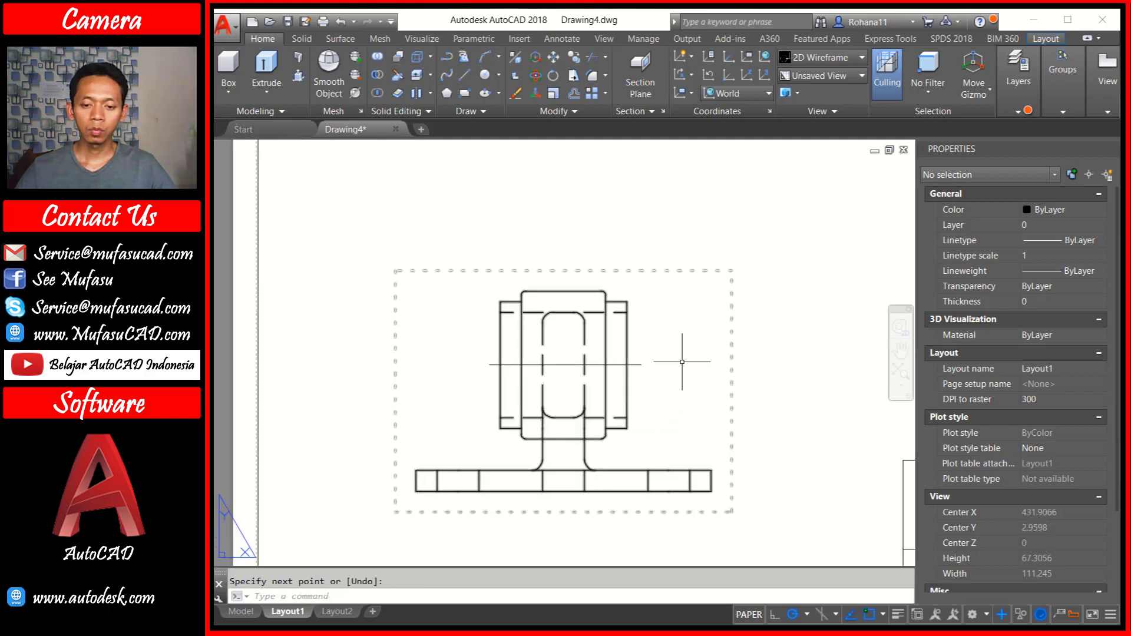
text(LIT)
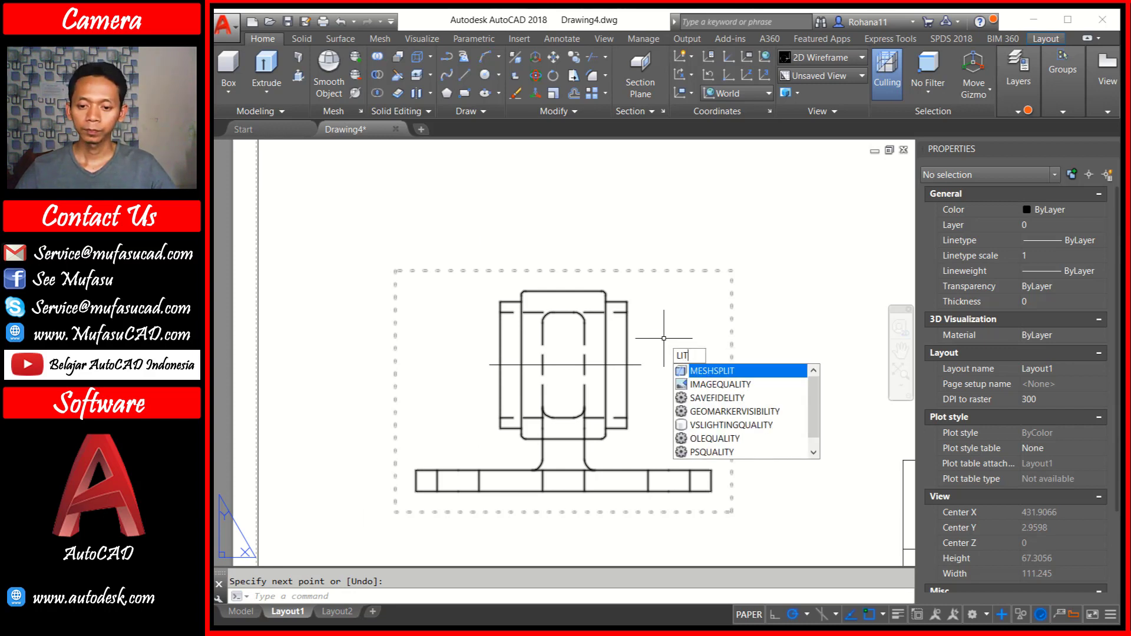
key(BackSpace)
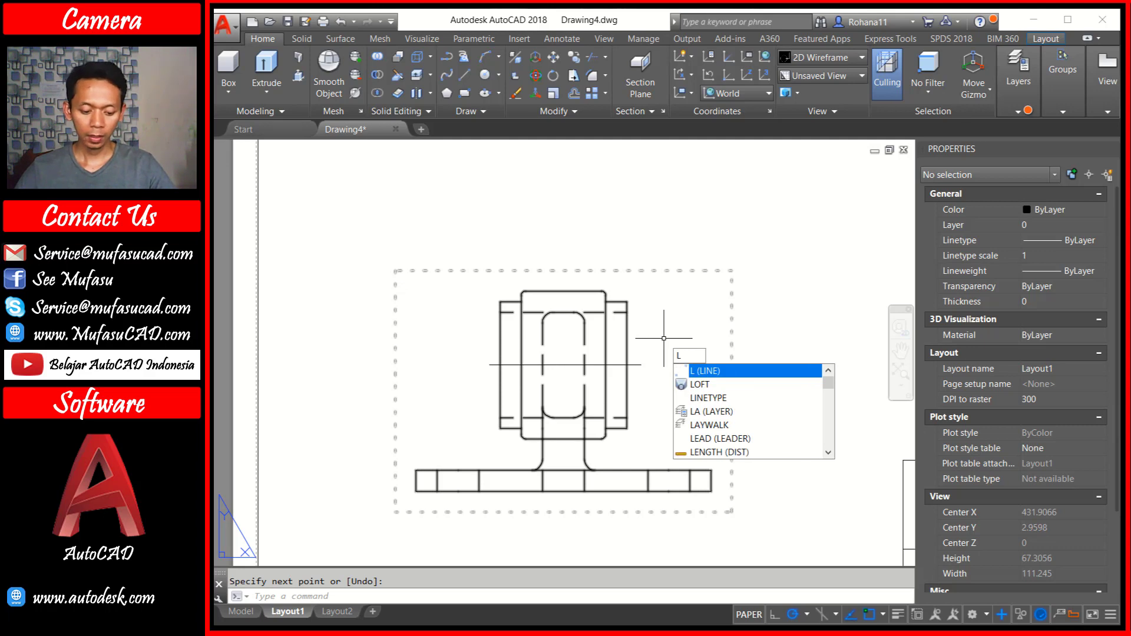
key(BackSpace)
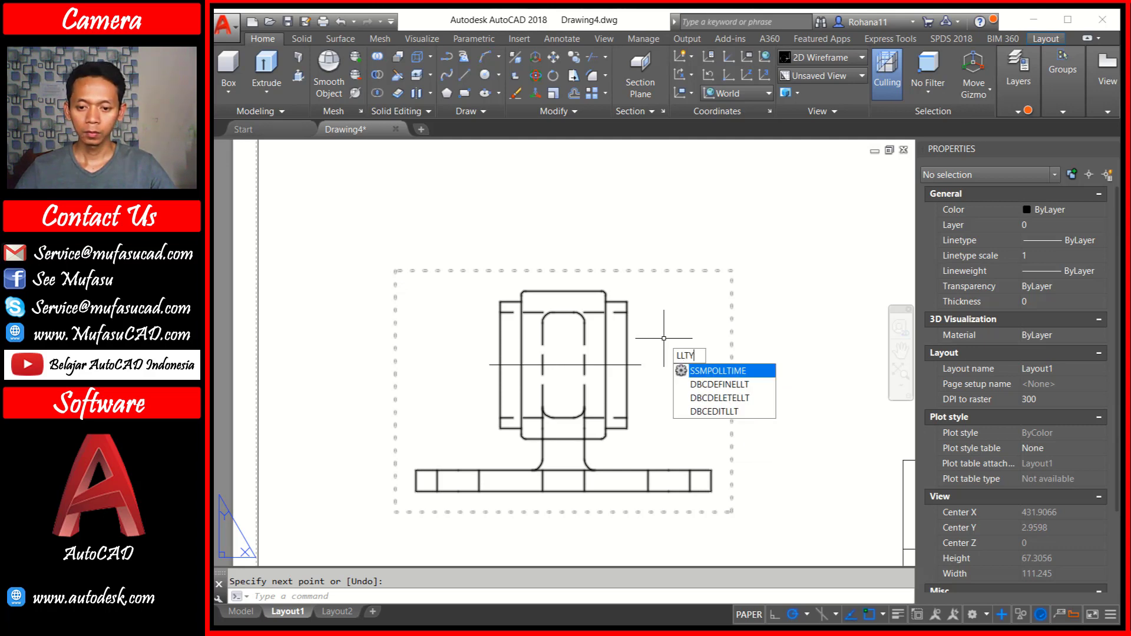
Load the CENTER2 linetype in the Linetype Manager
click(708, 370)
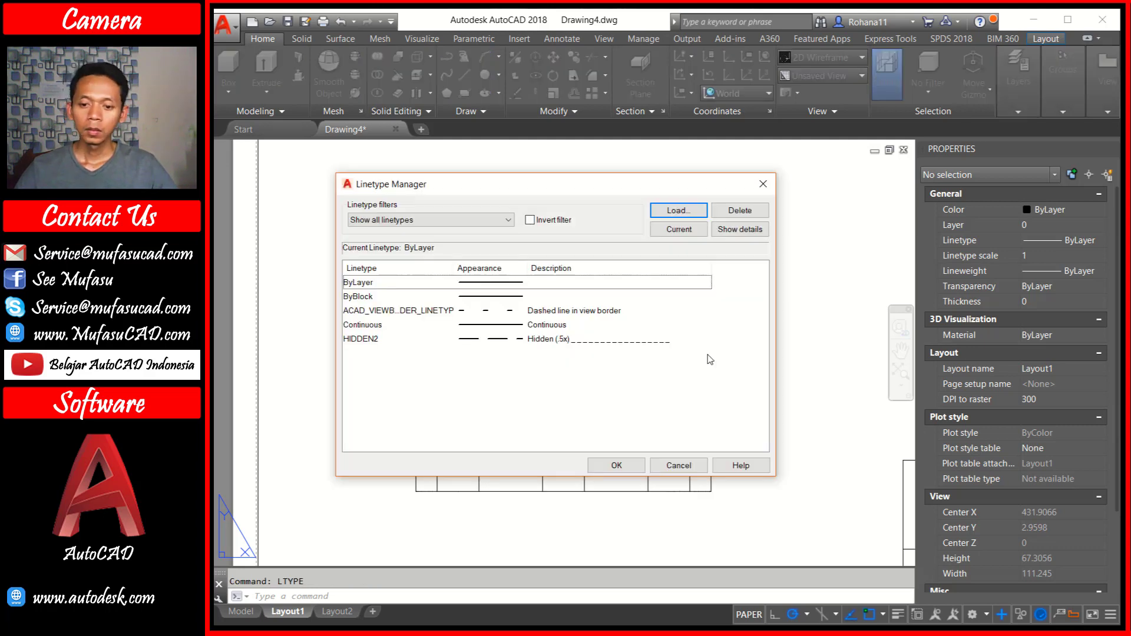
click(681, 210)
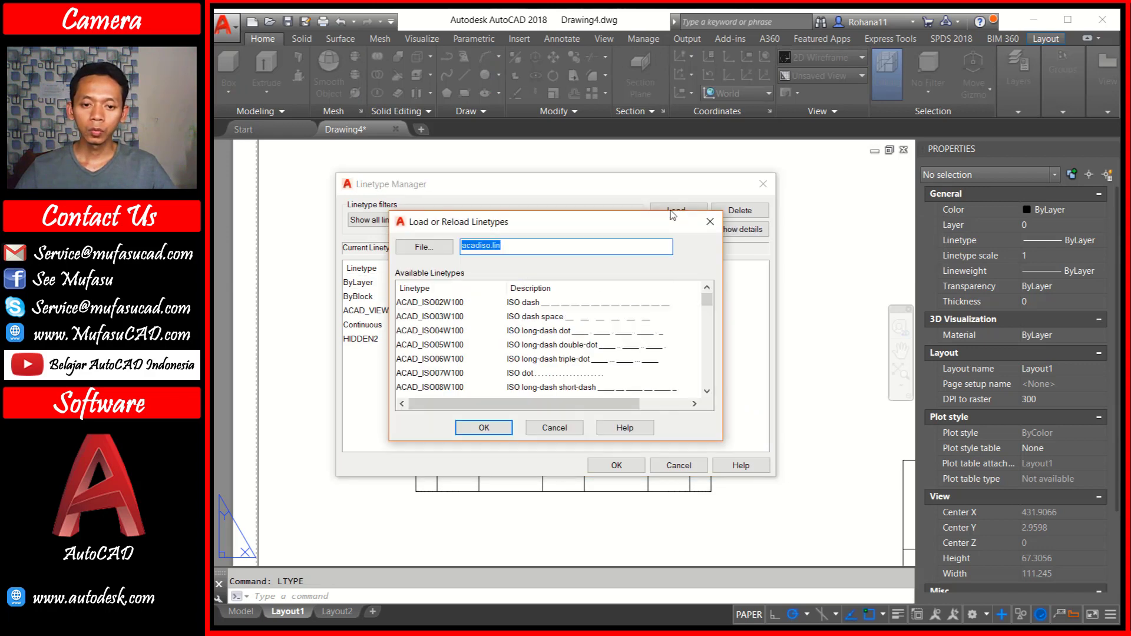
drag(709, 303, 712, 331)
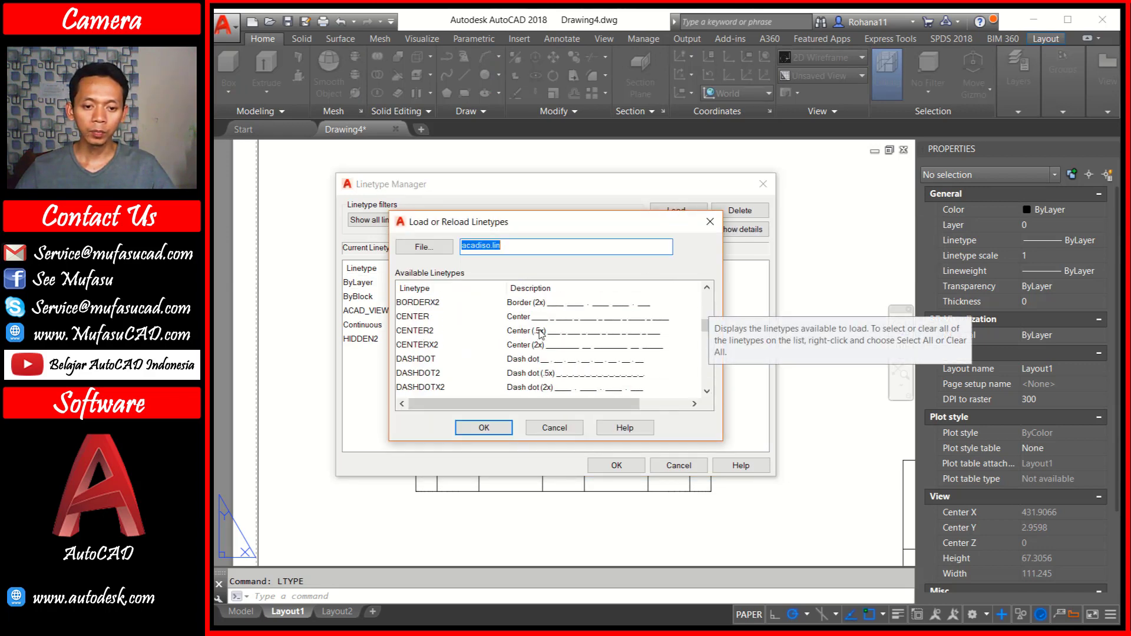
click(537, 333)
click(502, 429)
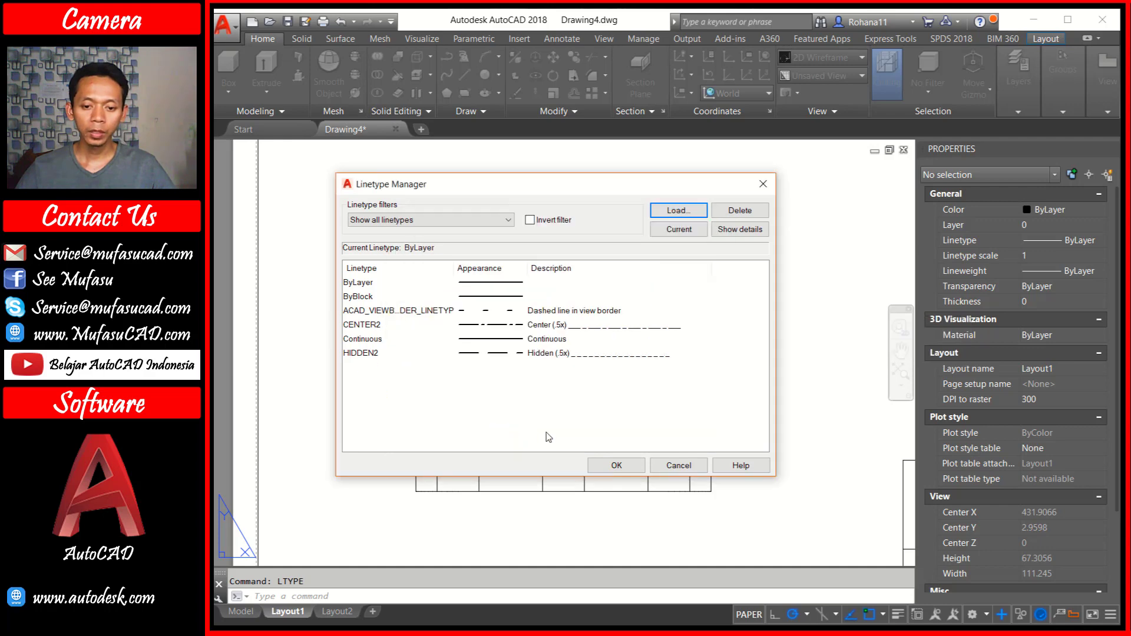
click(619, 467)
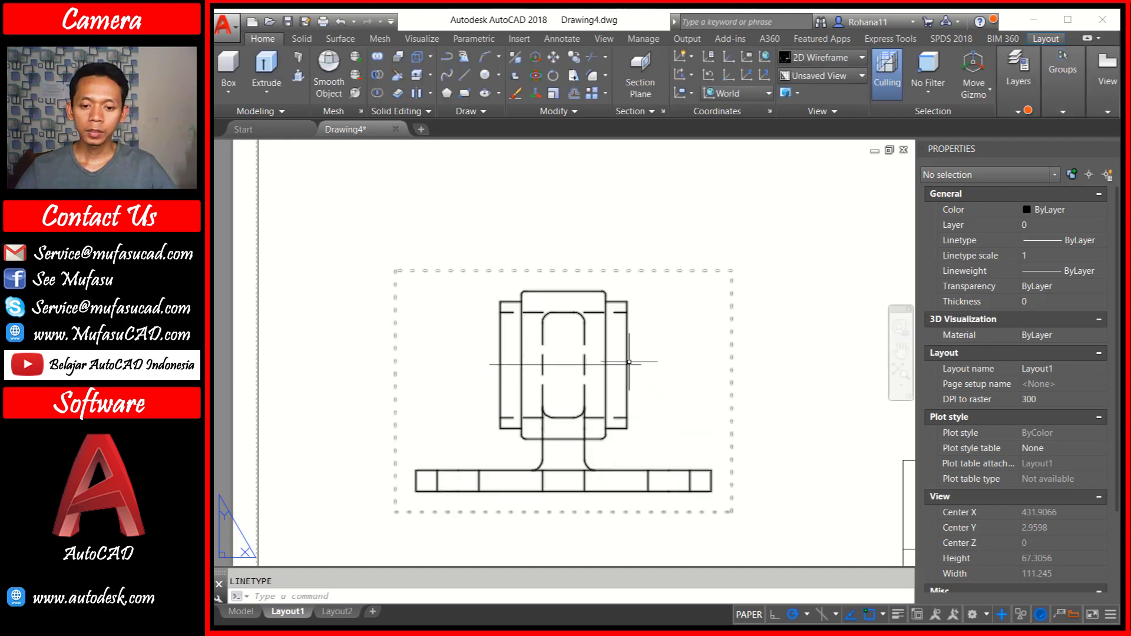
Give the horizontal line the CENTER2 linetype with linetype scale 0.2
click(617, 365)
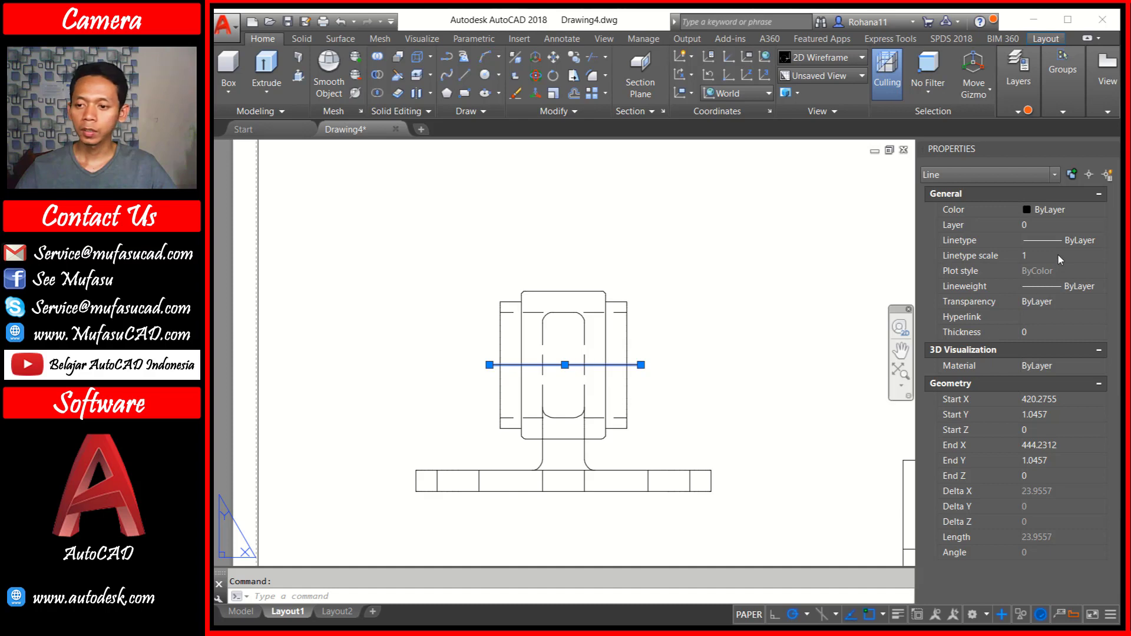
click(1044, 242)
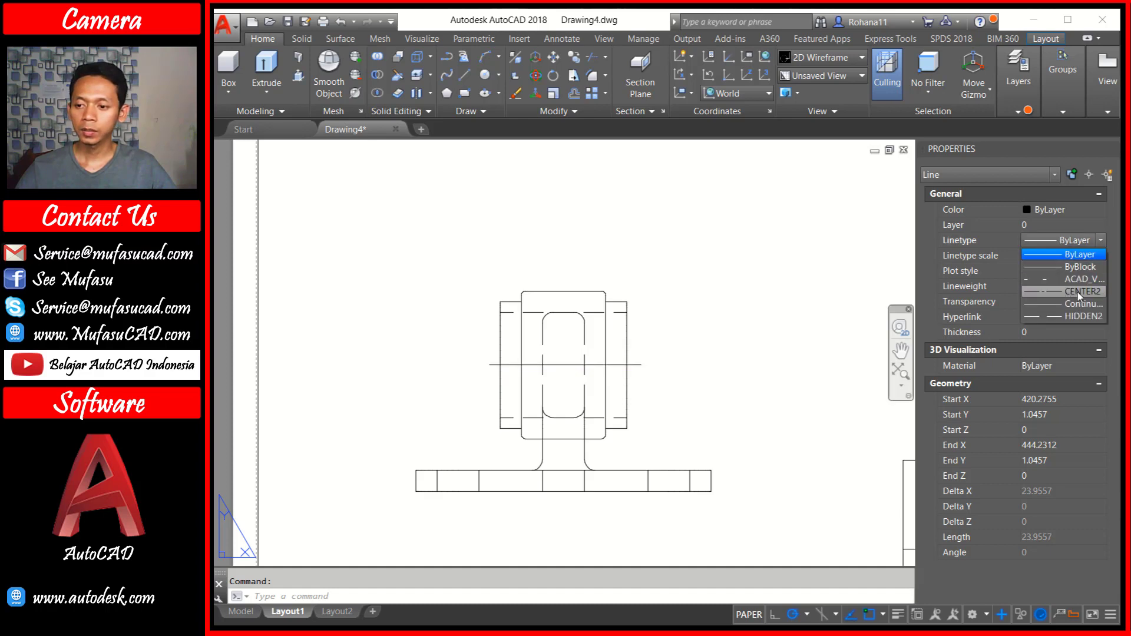
click(1080, 293)
text(0.2)
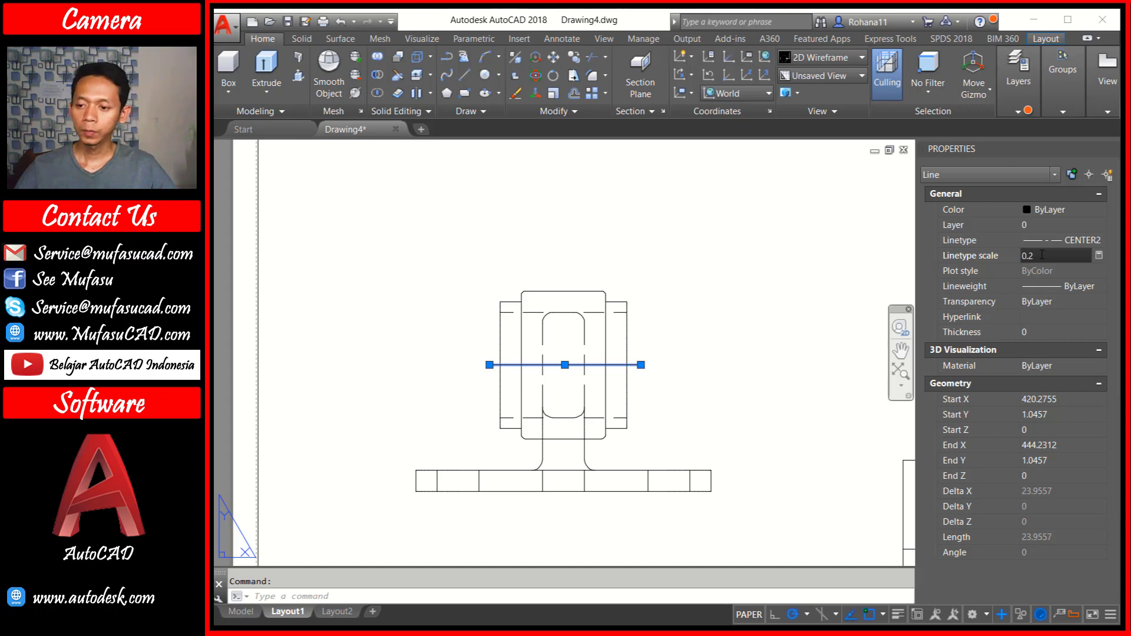
click(1048, 332)
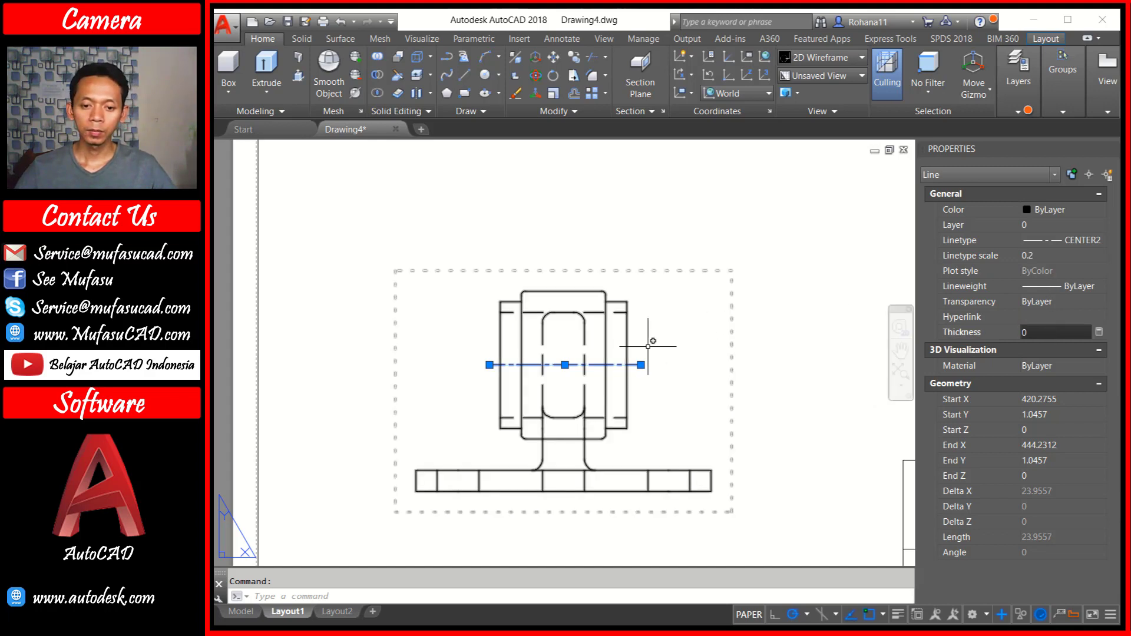
key(Escape)
text(CO)
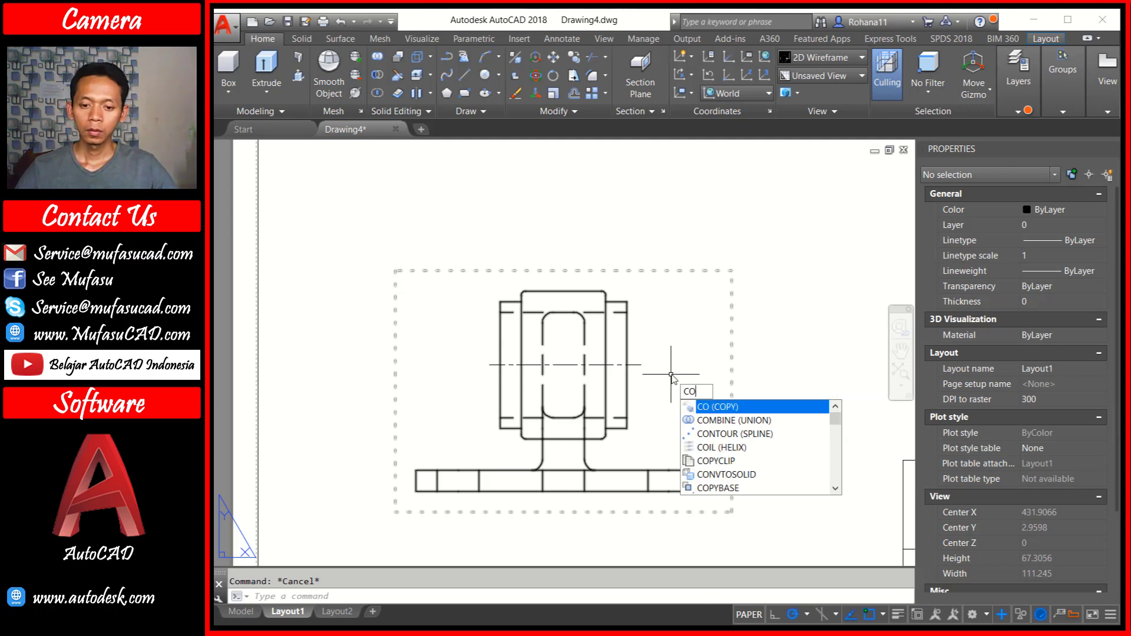
Copy the centre line onto the side-view boss circle as its horizontal centre line
key(Return)
click(612, 366)
key(Return)
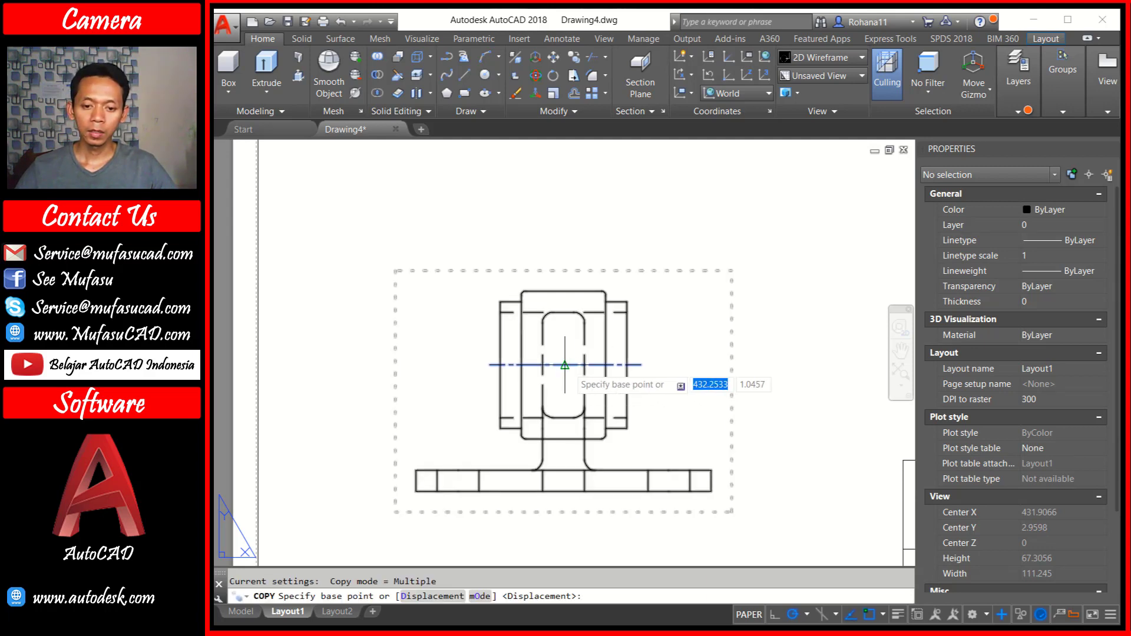
click(564, 365)
scroll(607, 330, down, 5)
middle_drag(606, 330, 654, 288)
scroll(655, 288, up, 3)
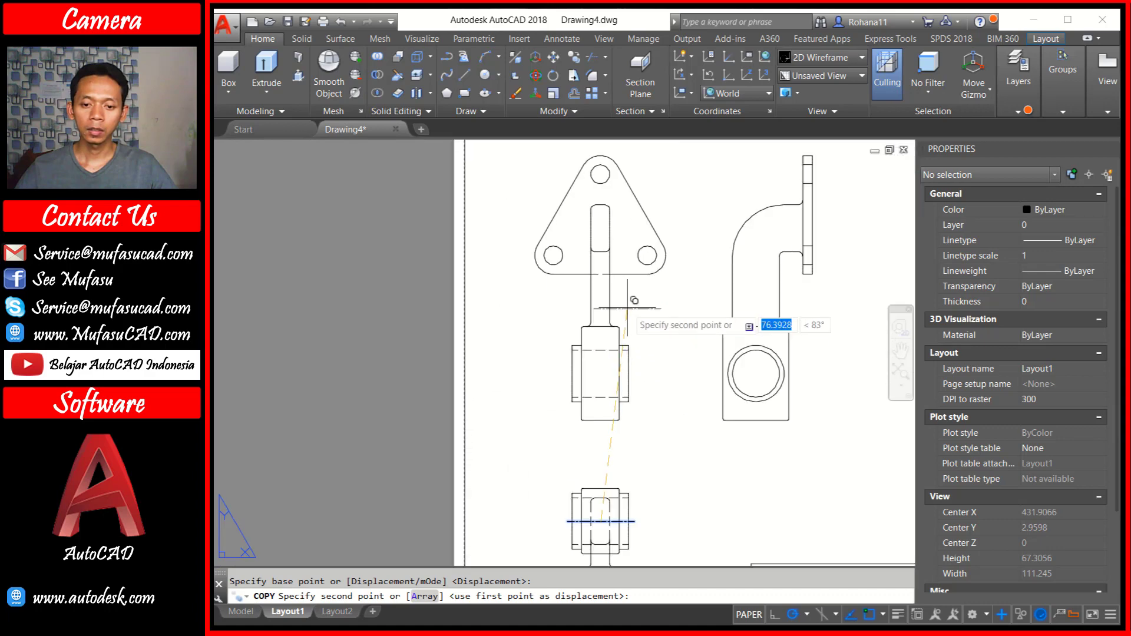
scroll(614, 323, up, 2)
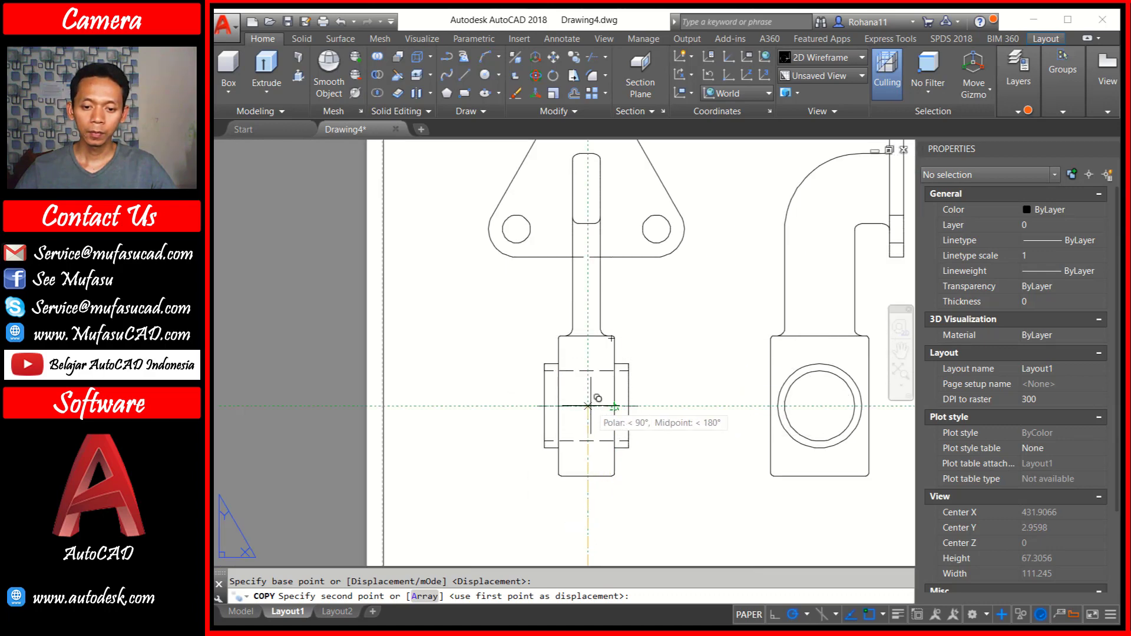
click(587, 397)
scroll(648, 433, down, 2)
scroll(673, 437, up, 3)
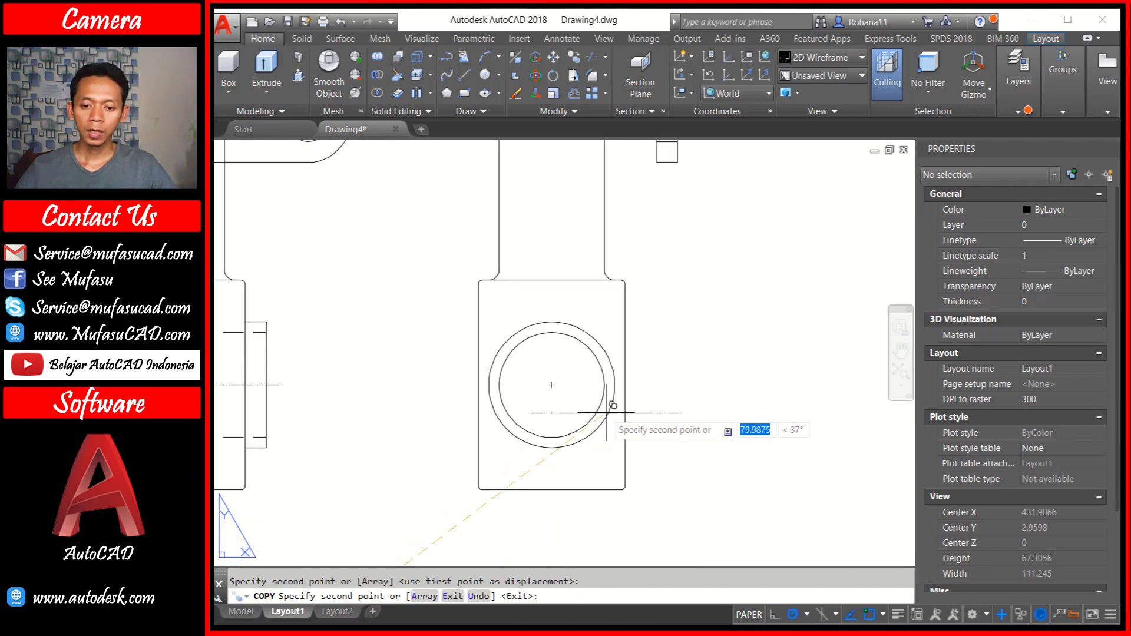
key(Return)
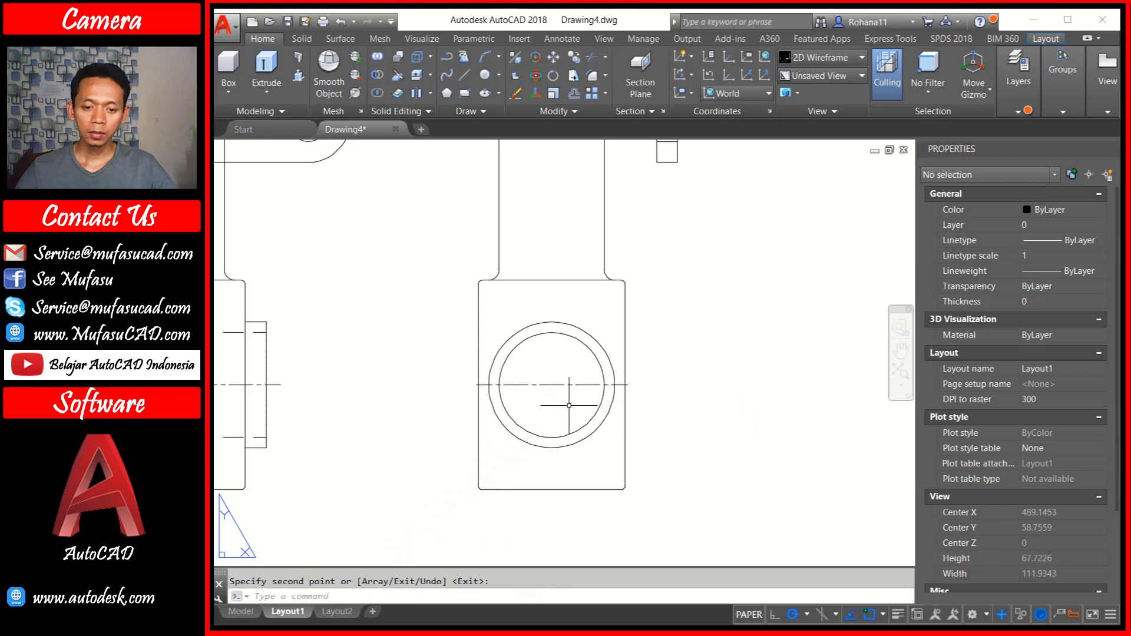
Rotate a copy of that centre line 90° about the circle centre for the vertical centre line
text(ro)
key(Return)
click(584, 415)
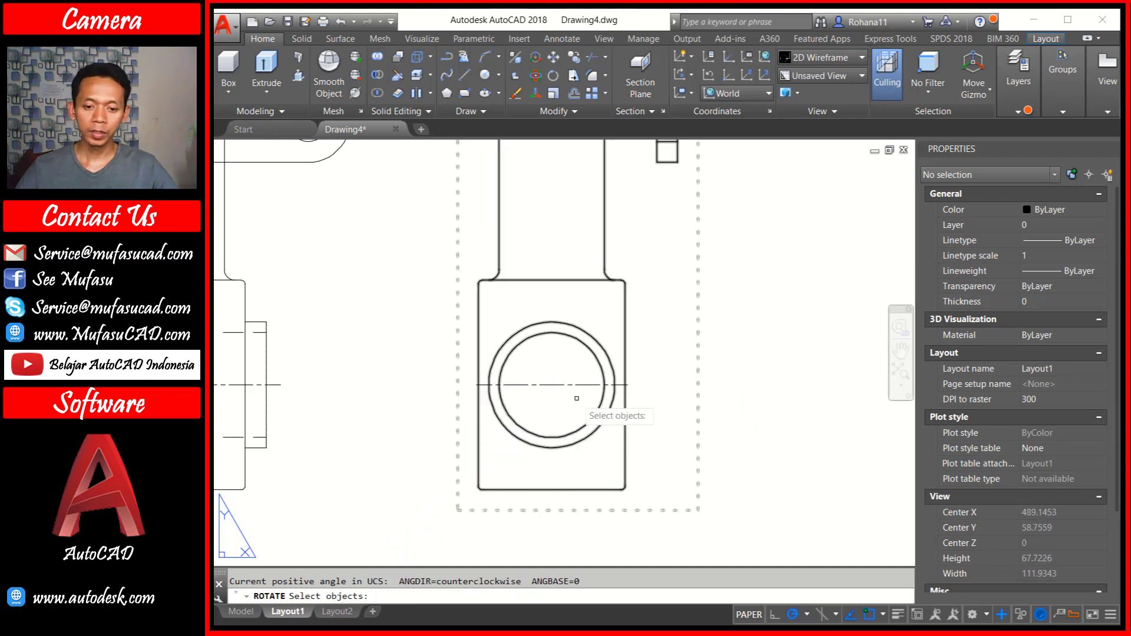
key(Escape)
key(Return)
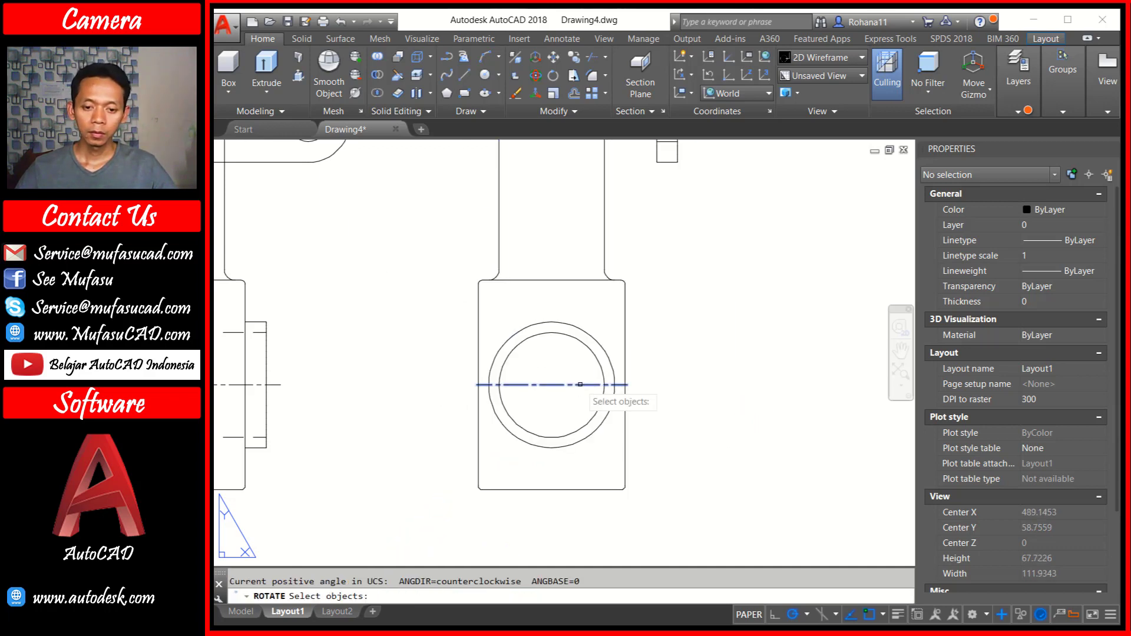
click(581, 384)
key(Return)
click(555, 385)
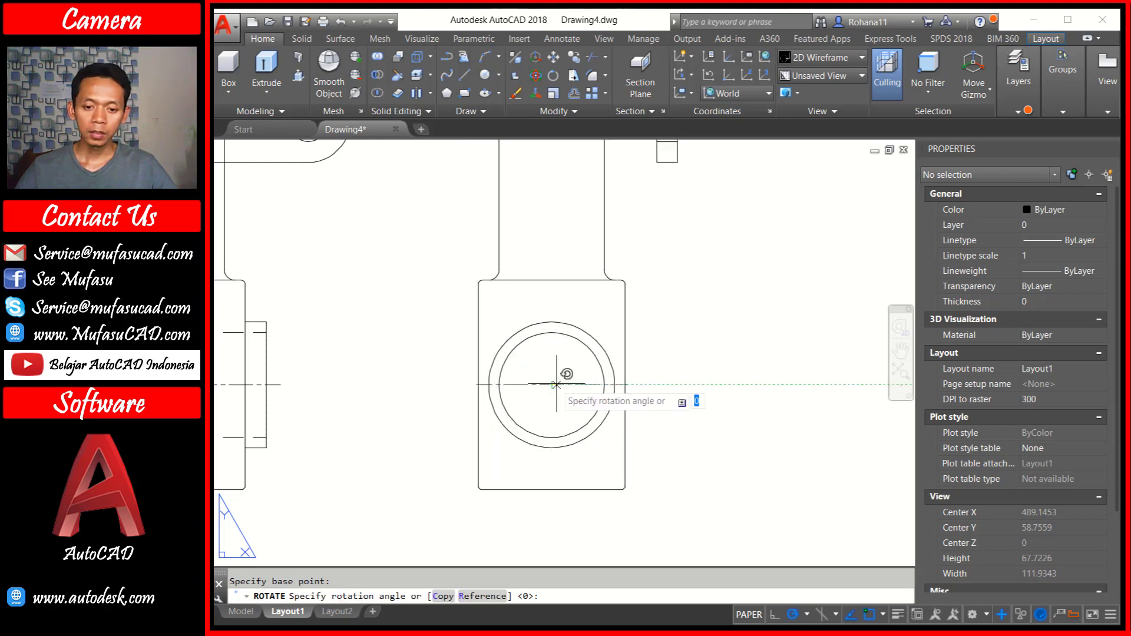
text(c)
key(Return)
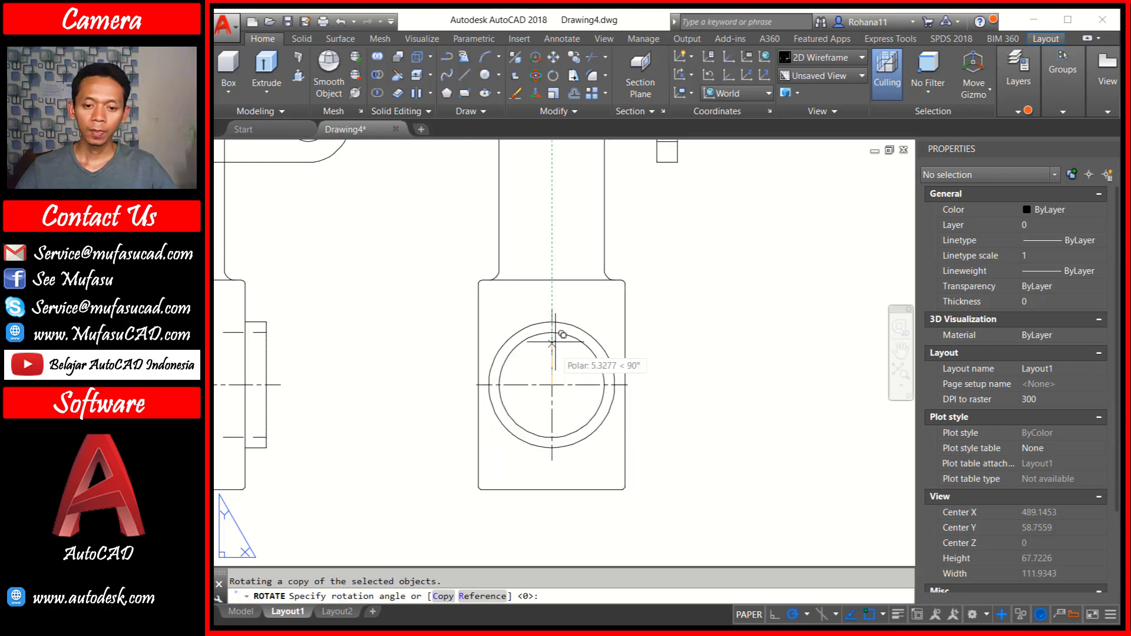
click(554, 305)
scroll(642, 371, down, 2)
scroll(642, 372, down, 3)
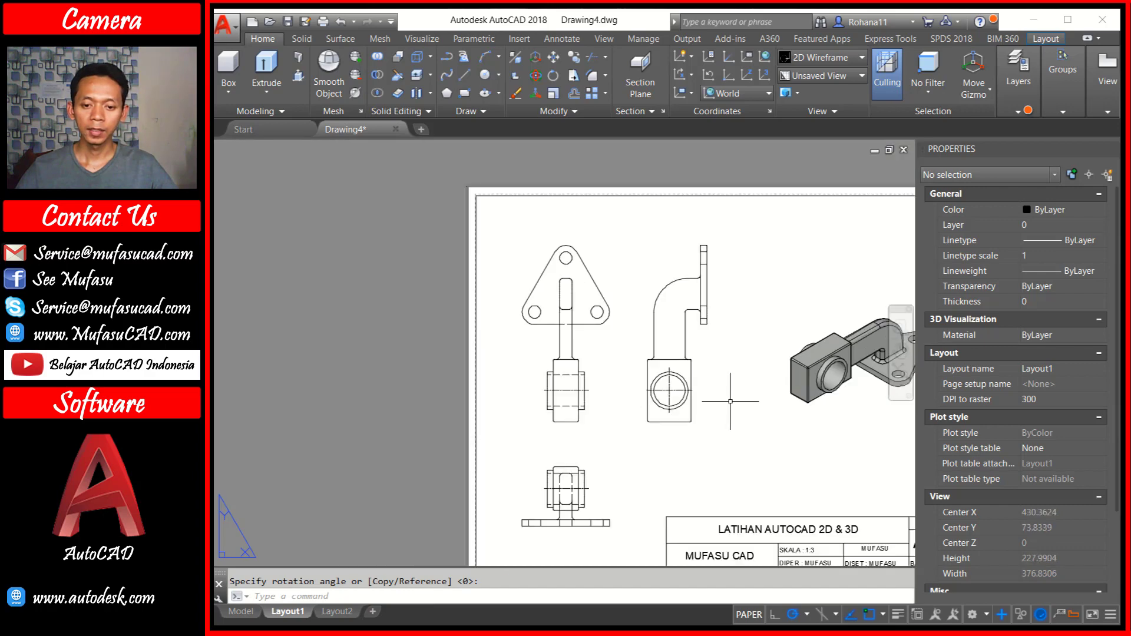
scroll(619, 369, up, 2)
scroll(630, 381, up, 3)
Draw a vertical line through the triangular plate's right hole
scroll(629, 382, up, 5)
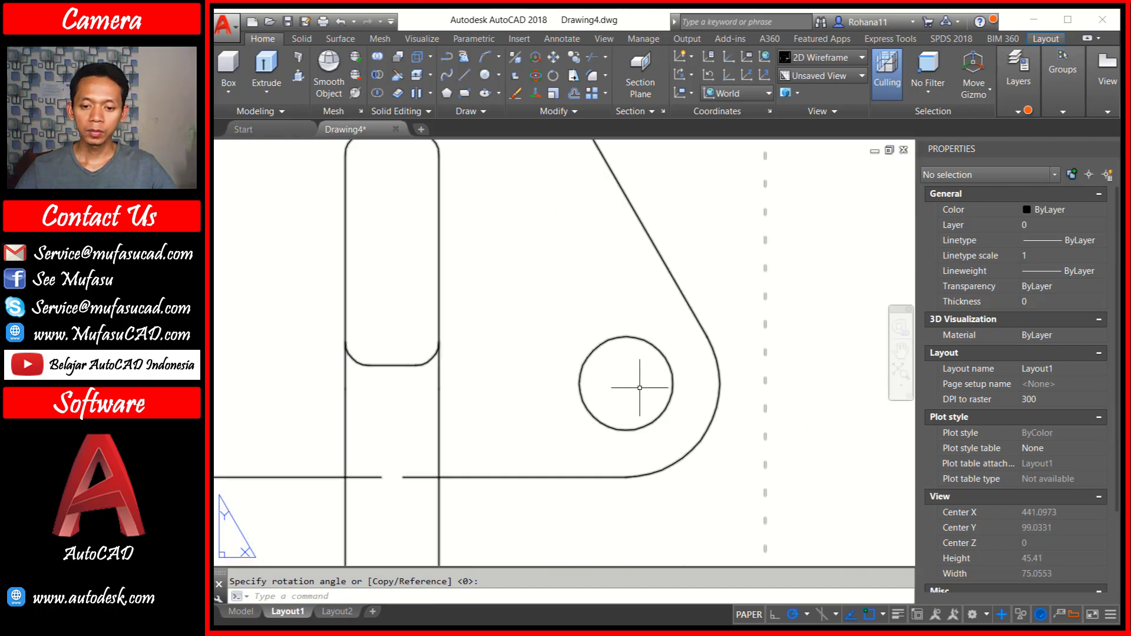
middle_drag(619, 387, 597, 382)
text(l)
key(Return)
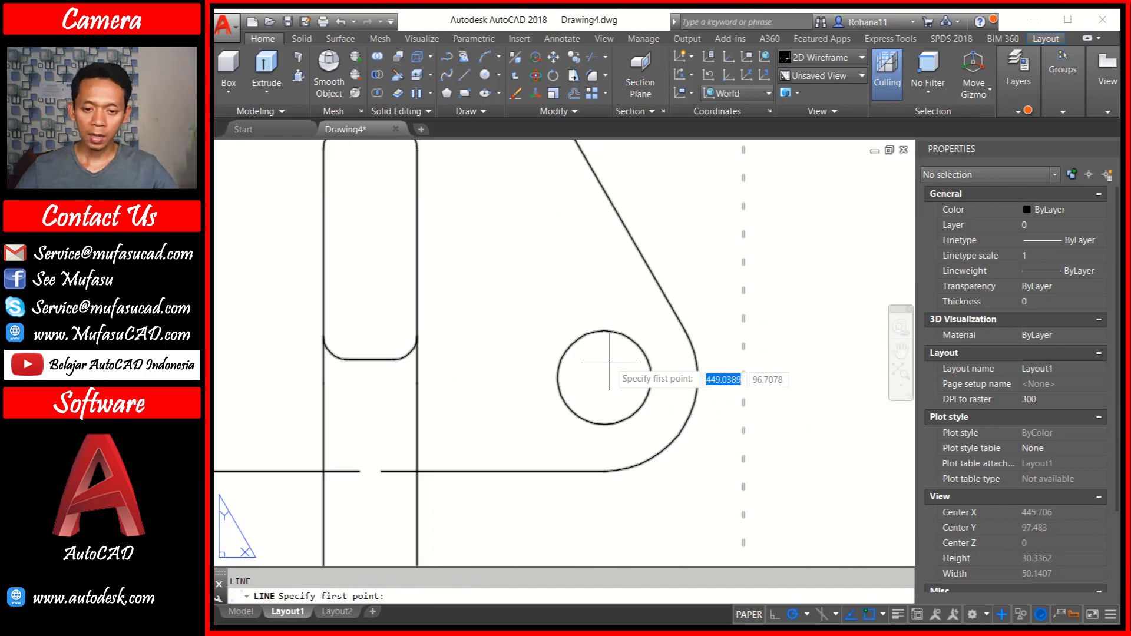
click(605, 331)
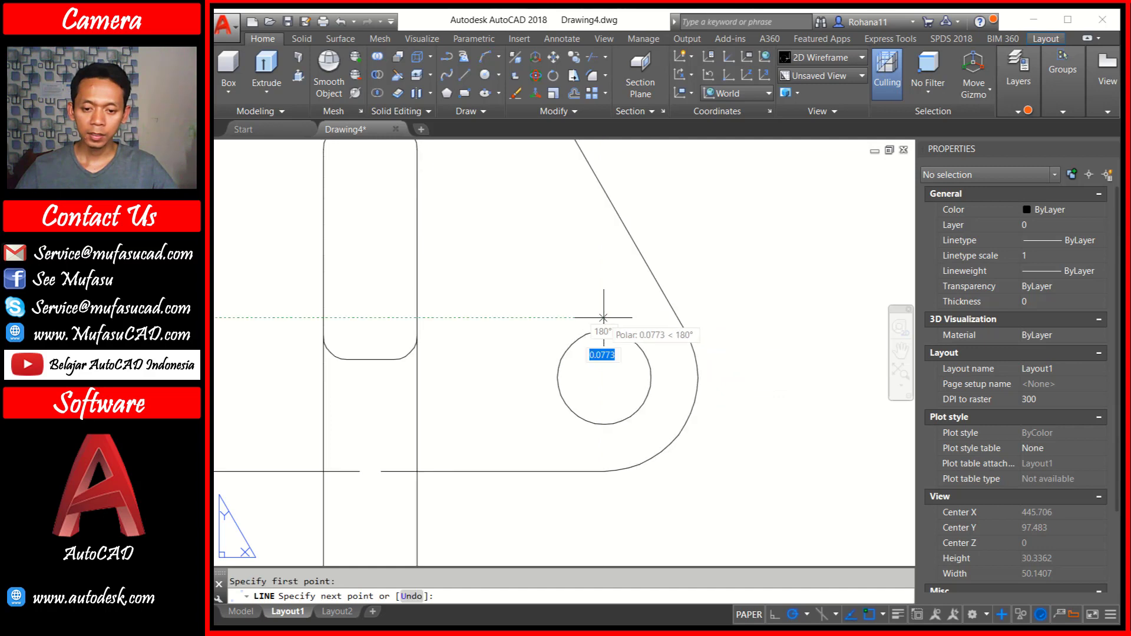
click(604, 436)
key(Return)
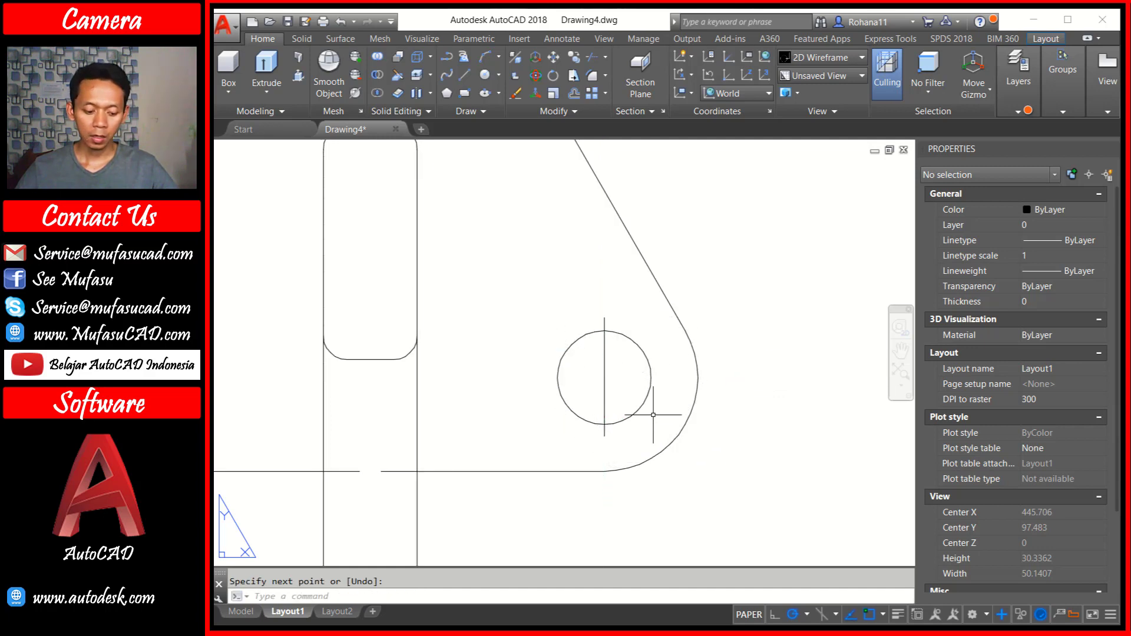
Rotate a copy of the vertical line 90° about the hole centre into a horizontal centre line
text(Co)
key(Return)
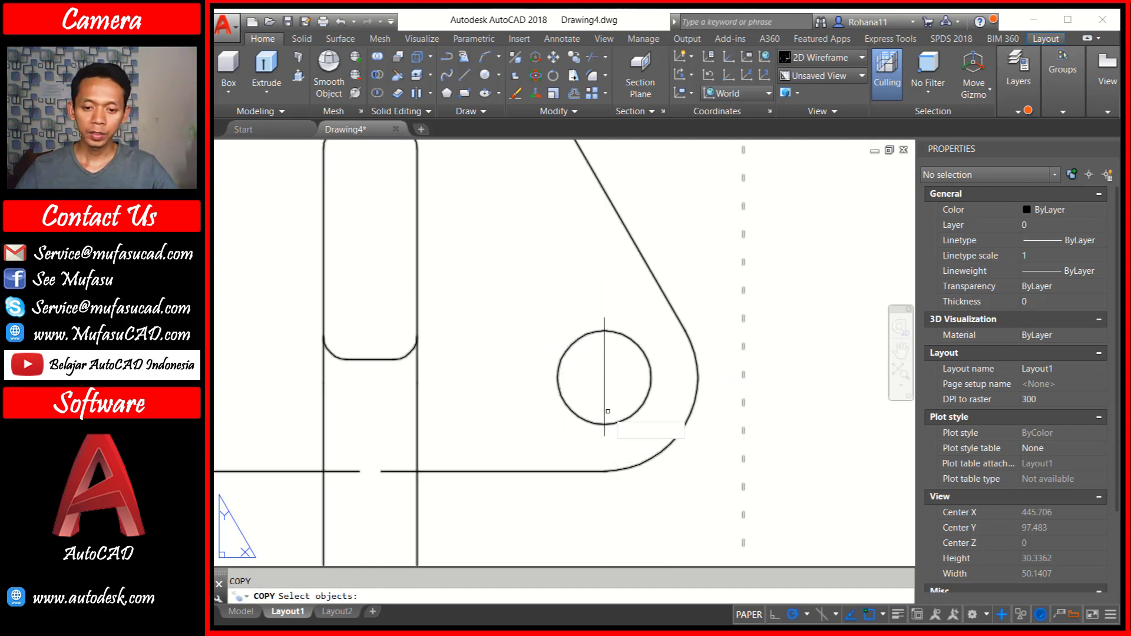
click(605, 410)
key(Escape)
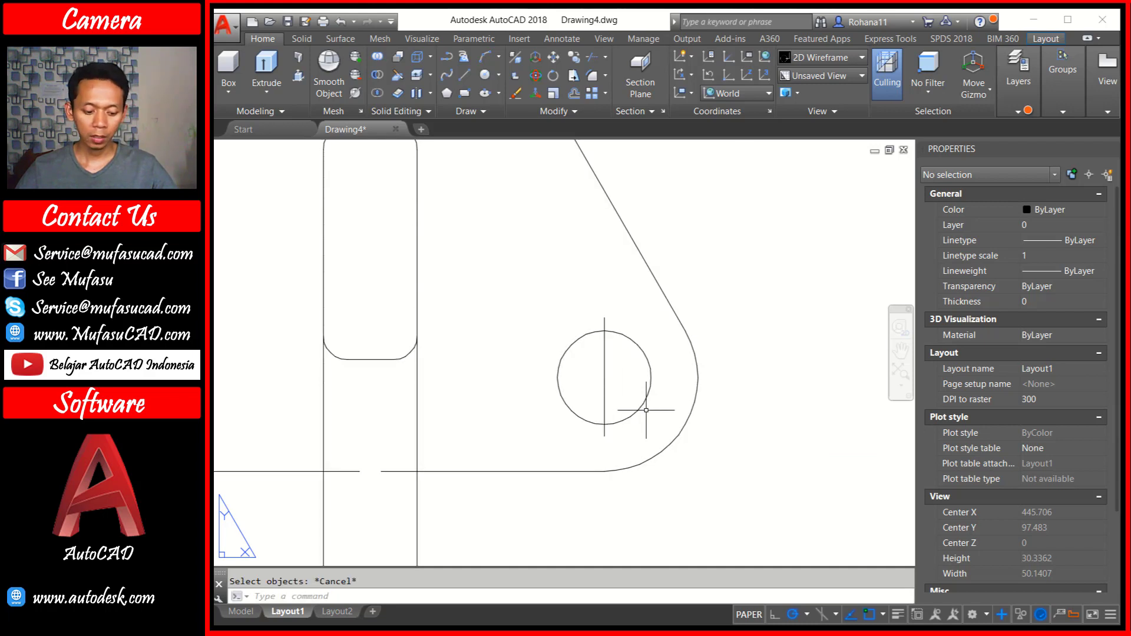
text(Ro)
key(Return)
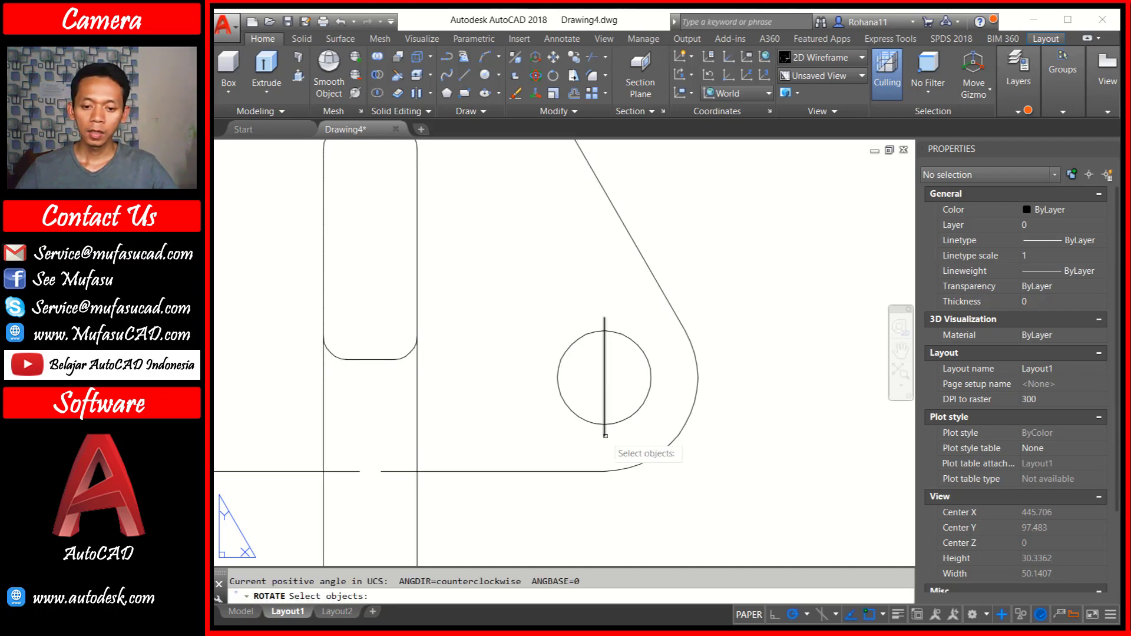
click(604, 435)
key(Return)
click(604, 377)
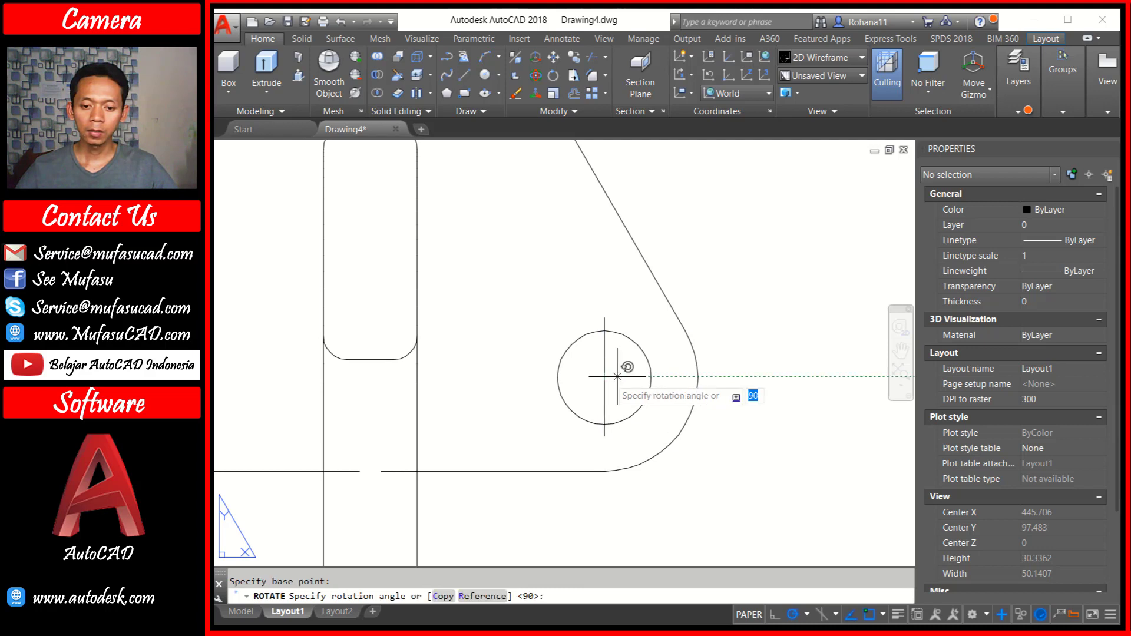
key(Return)
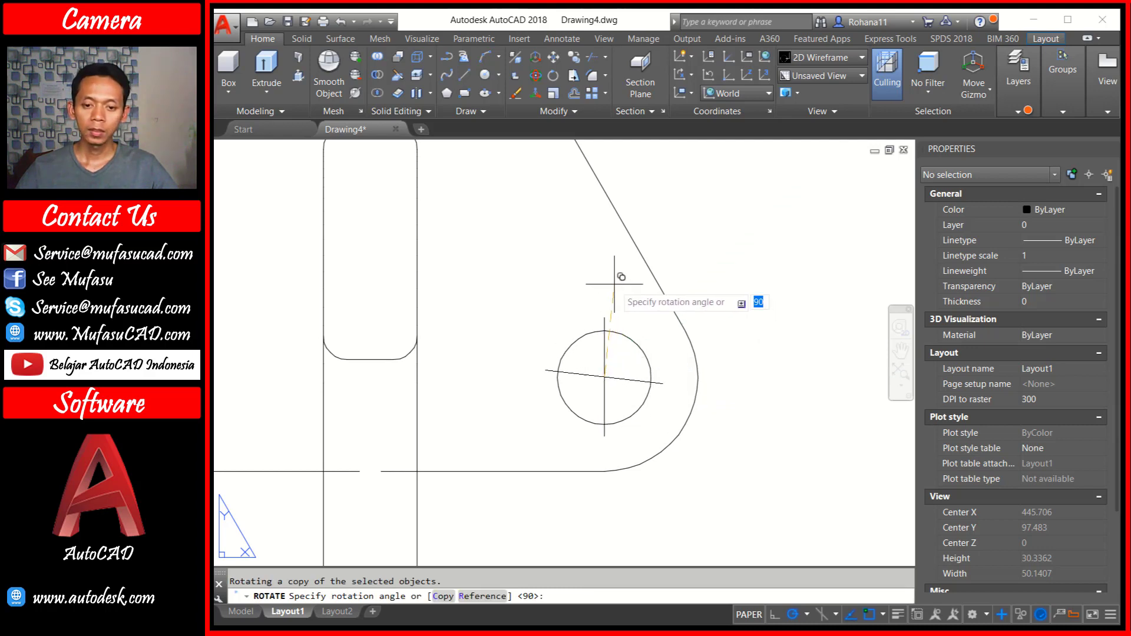
click(607, 265)
scroll(653, 372, down, 3)
middle_drag(653, 372, 655, 351)
text(M)
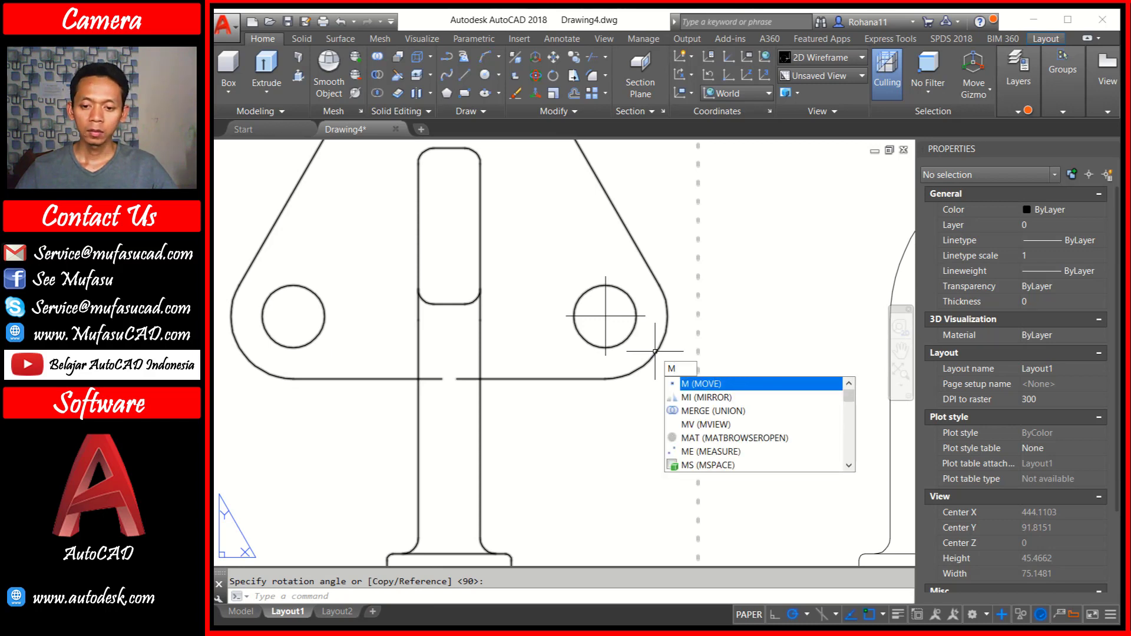
Match the hub's dashed centre-line style onto the right hole's new lines
text(A)
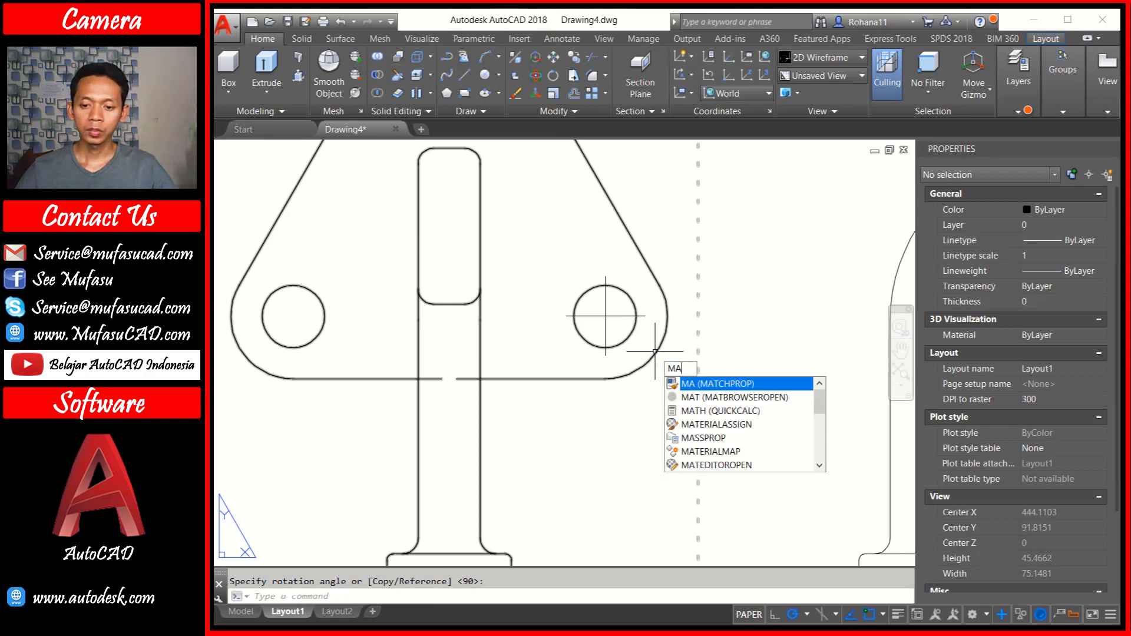
key(Return)
scroll(606, 328, down, 2)
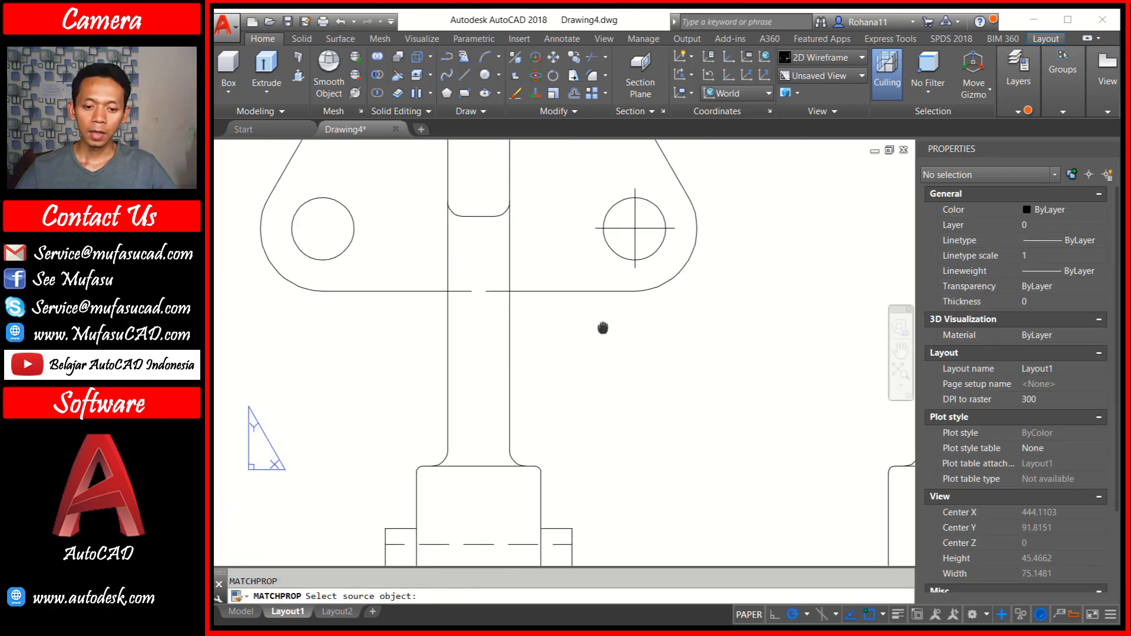
scroll(530, 481, up, 2)
scroll(531, 481, down, 4)
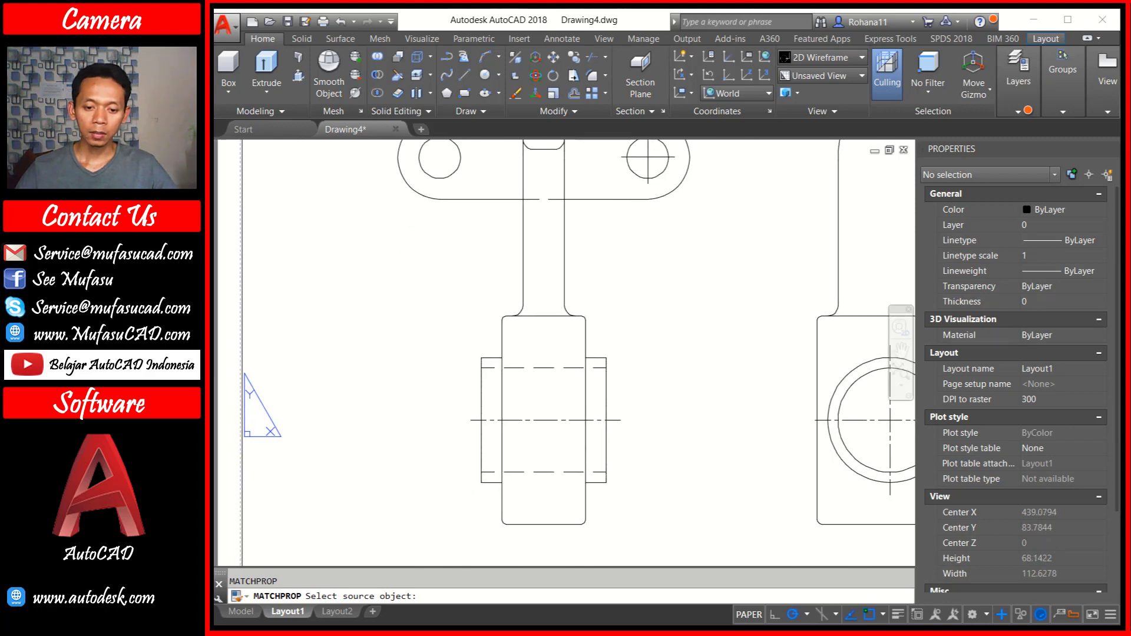
scroll(545, 420, up, 2)
click(545, 421)
middle_drag(662, 270, 579, 459)
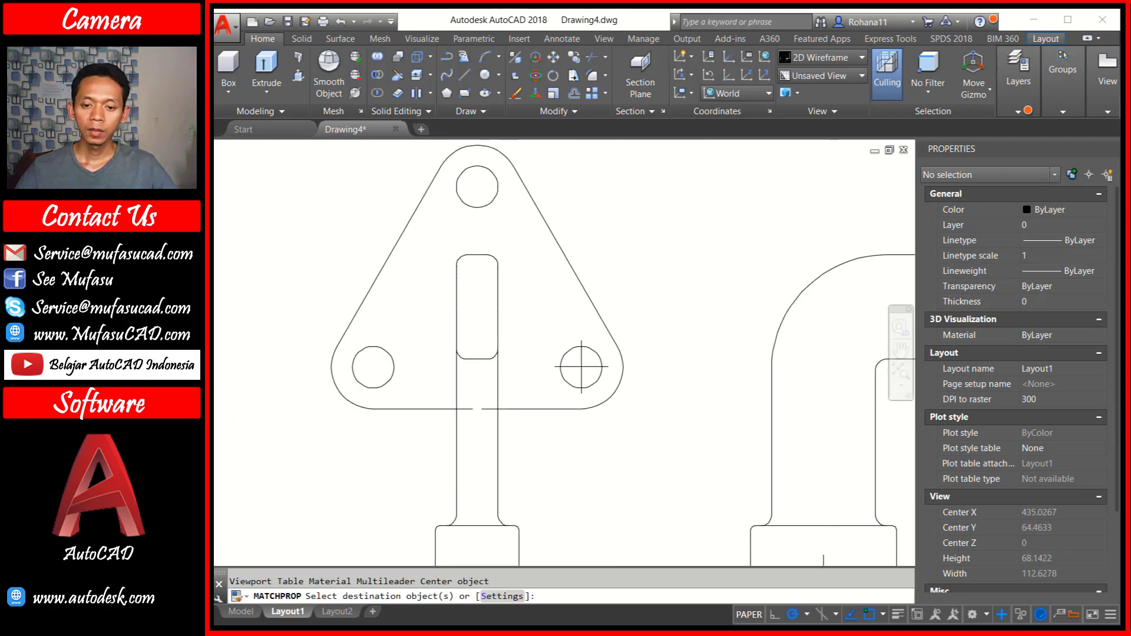
scroll(586, 354, up, 4)
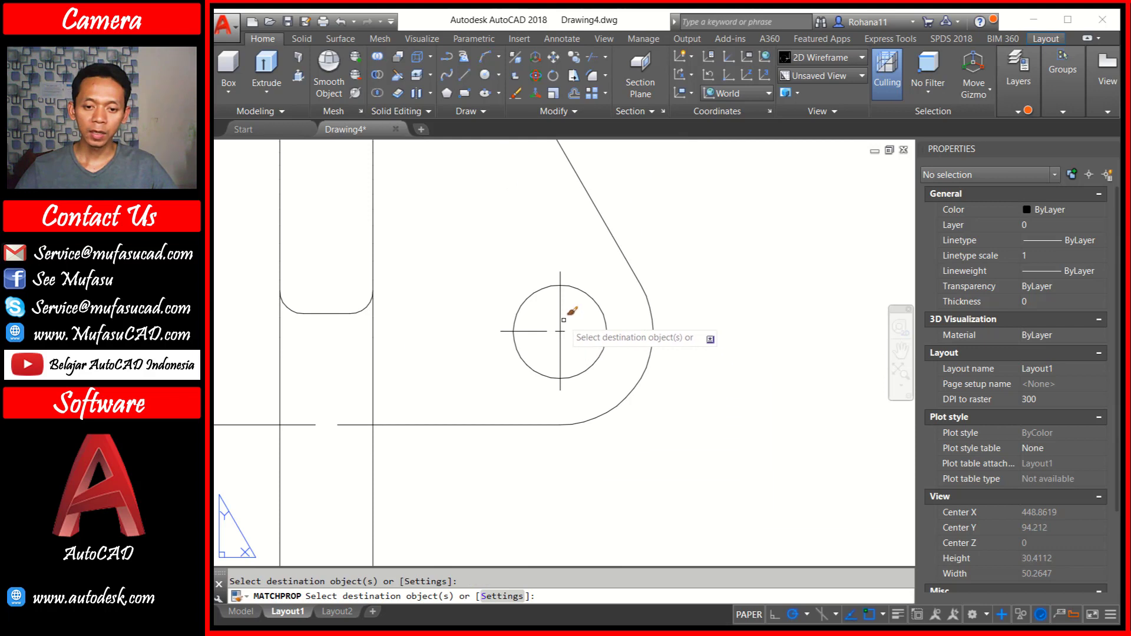
key(Return)
middle_drag(666, 386, 696, 400)
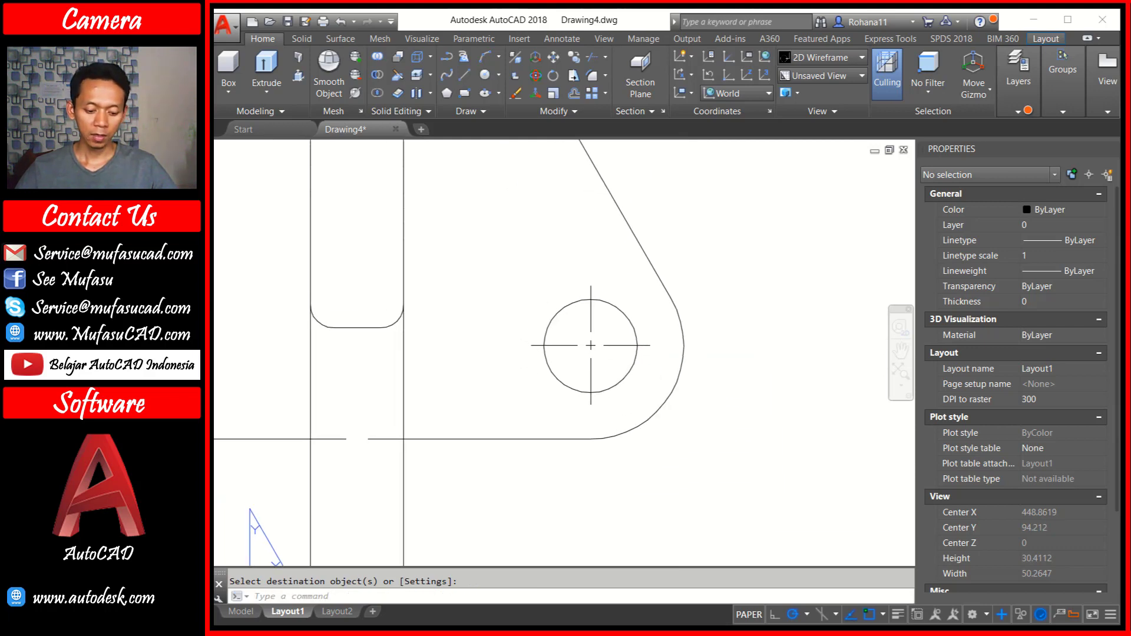
Copy the crossing centre lines from the right hole onto the left and top holes
text(co)
key(Return)
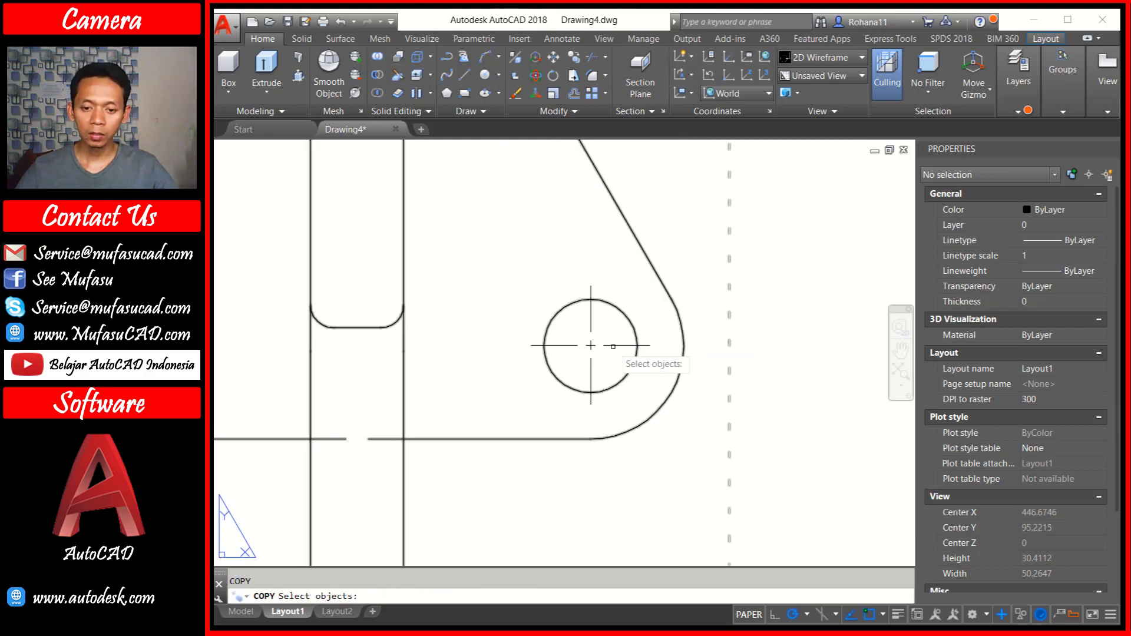
click(613, 345)
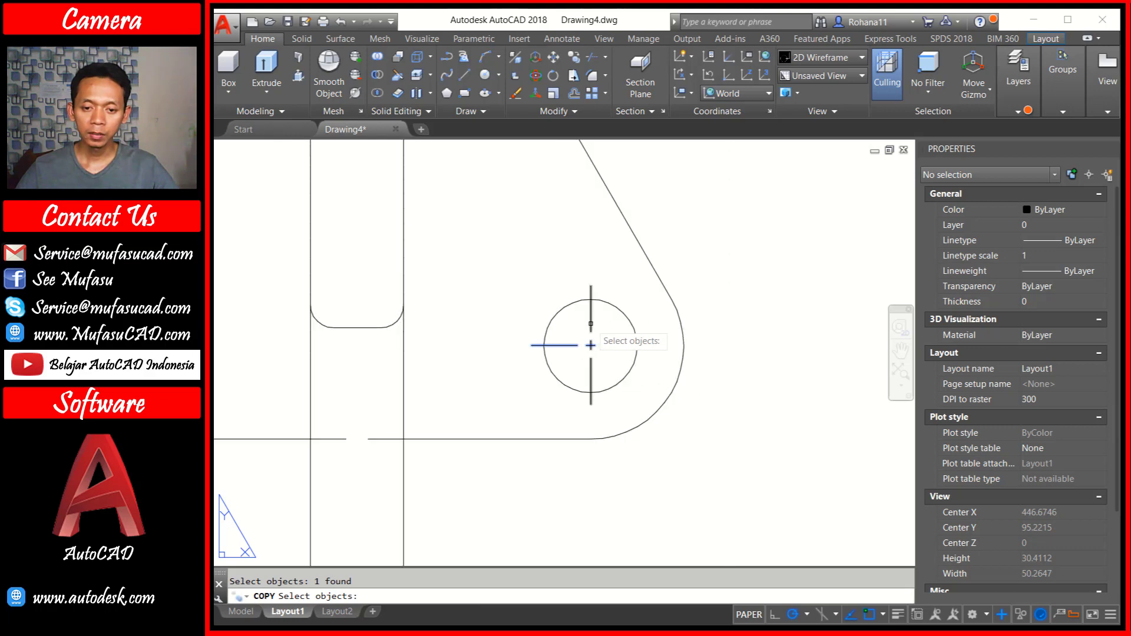
click(591, 354)
key(Return)
click(590, 346)
scroll(591, 348, down, 3)
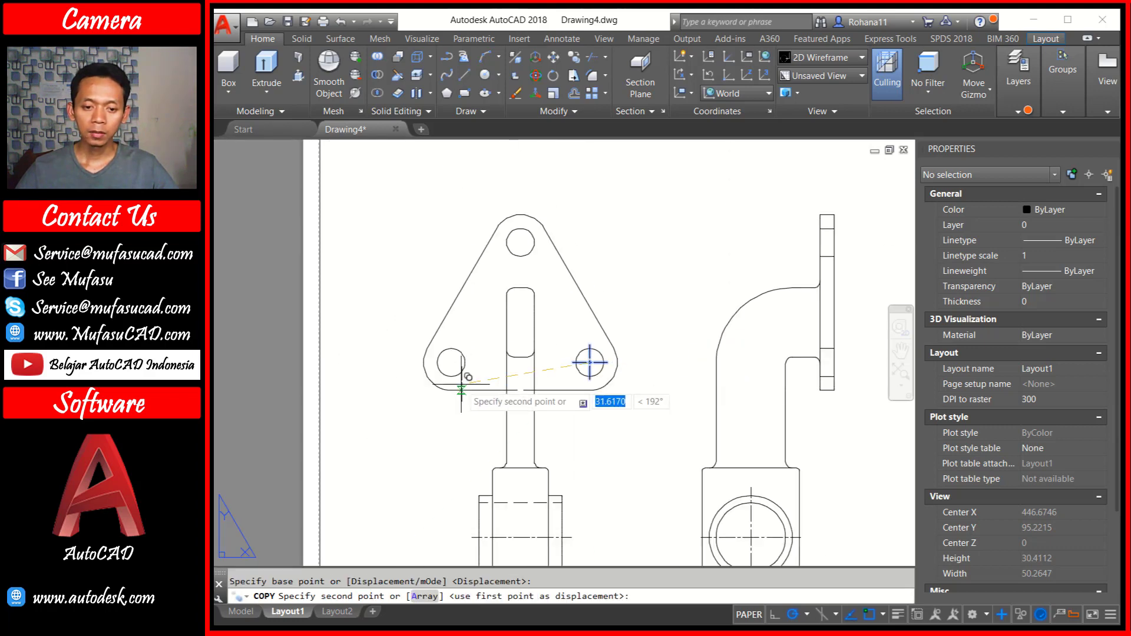
scroll(422, 377, up, 3)
click(483, 353)
scroll(589, 366, down, 2)
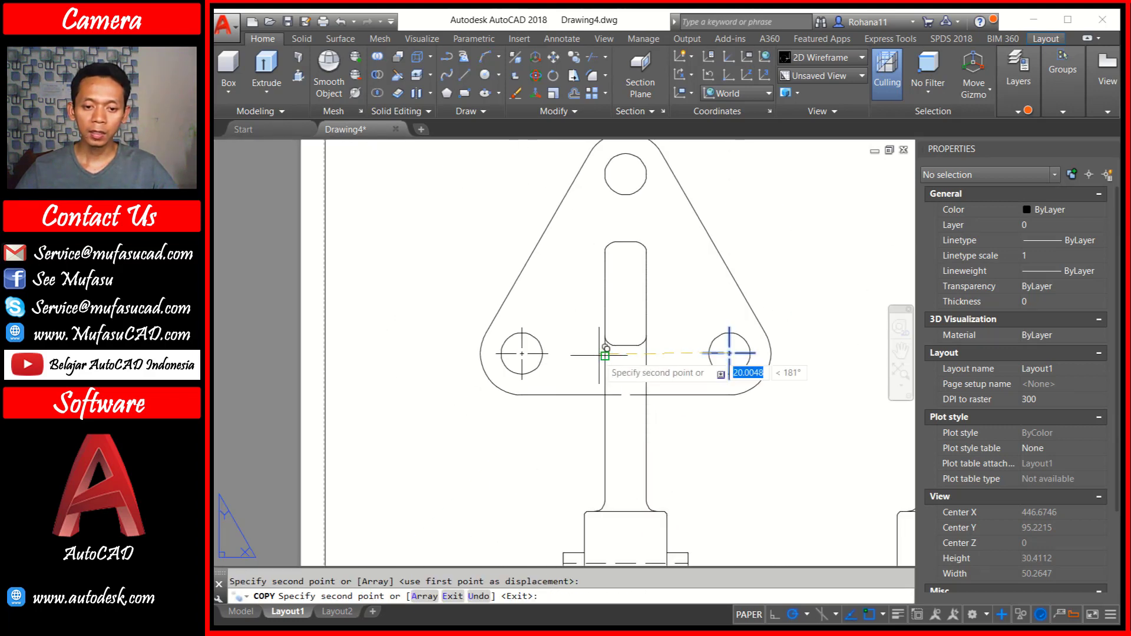
click(683, 471)
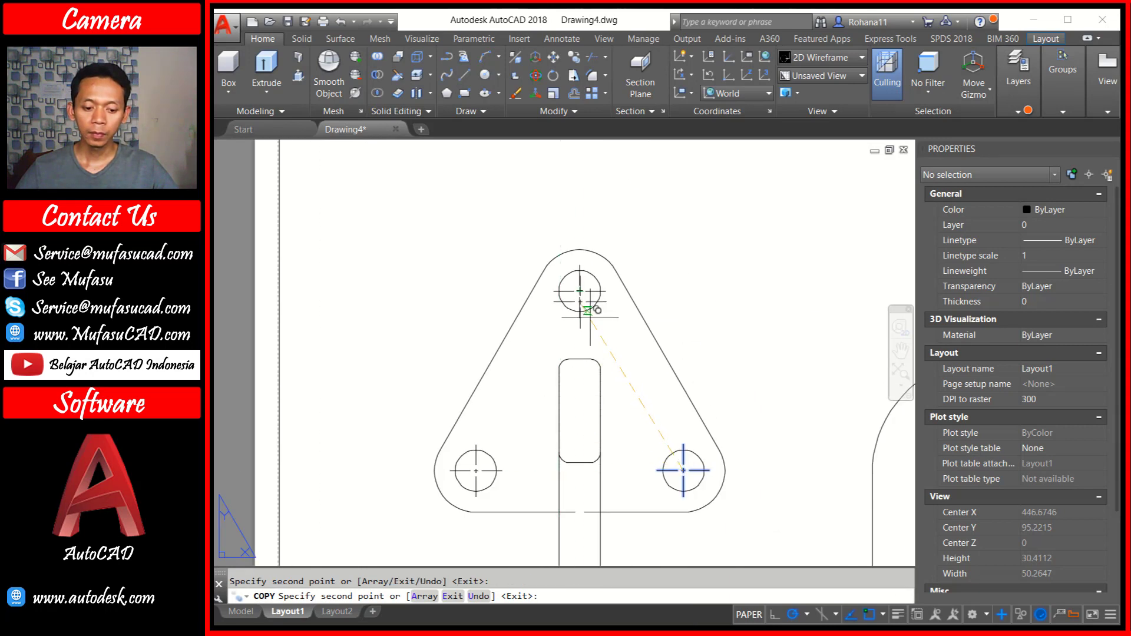
key(Escape)
scroll(670, 409, down, 5)
scroll(670, 408, down, 2)
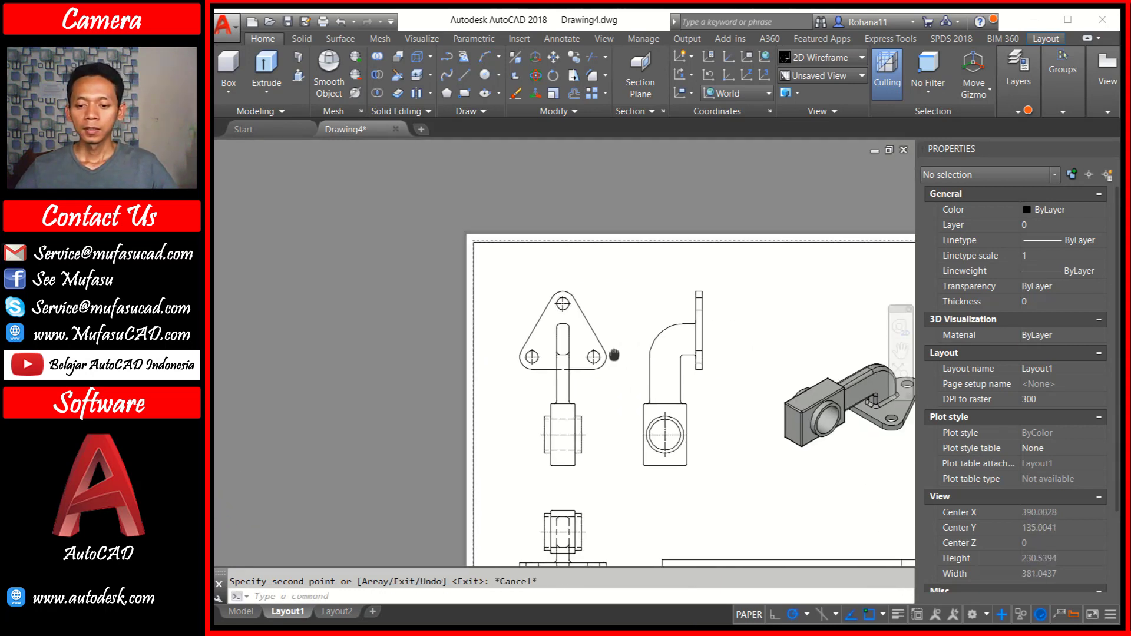
scroll(613, 353, up, 2)
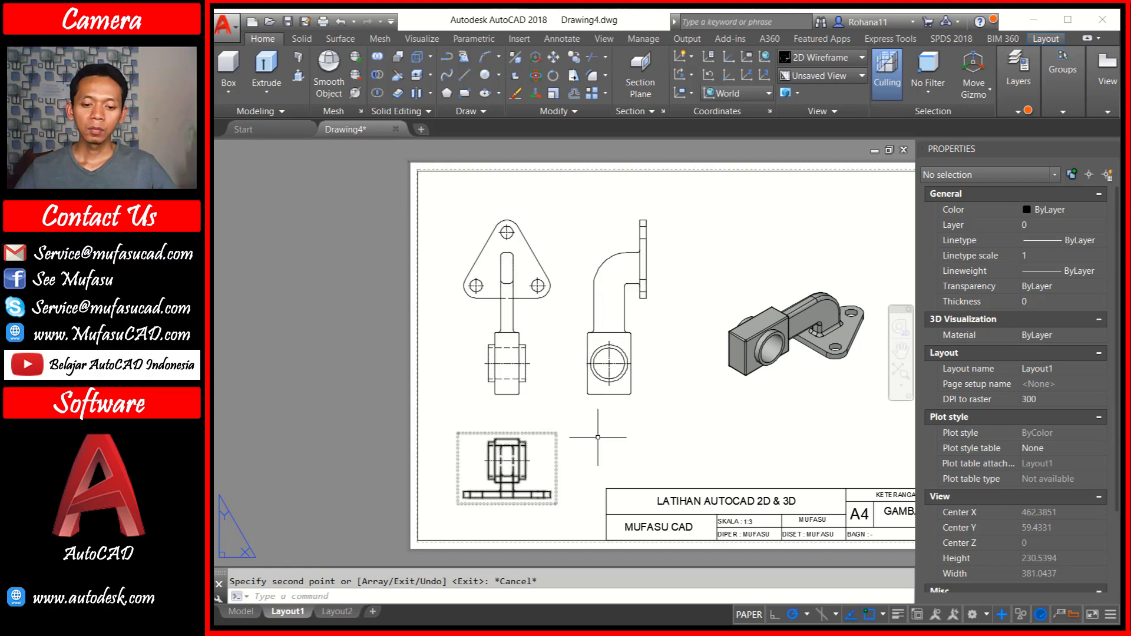
scroll(547, 482, down, 2)
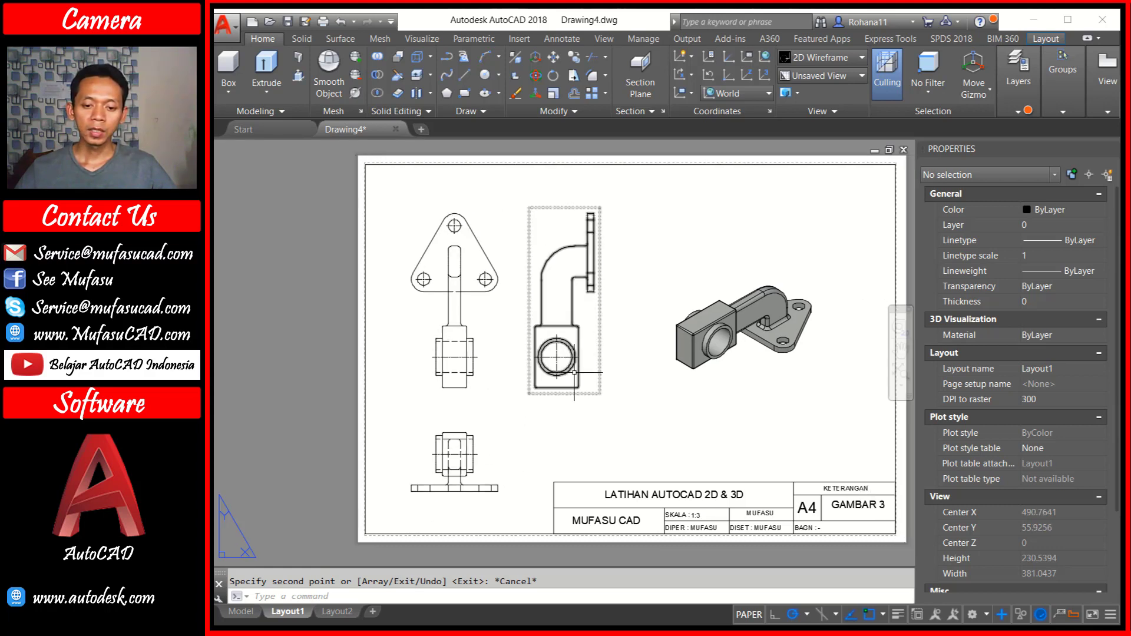
scroll(584, 397, up, 2)
text(D)
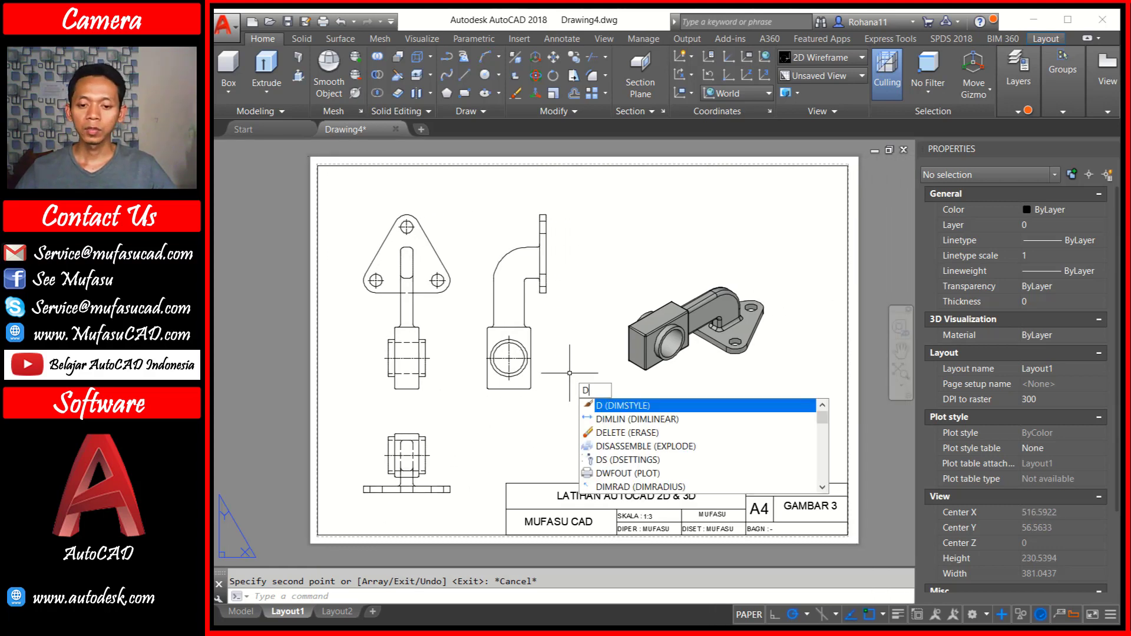
Modify ISO-25: center marks None, text alignment Horizontal, dimension line between extension lines off
key(Return)
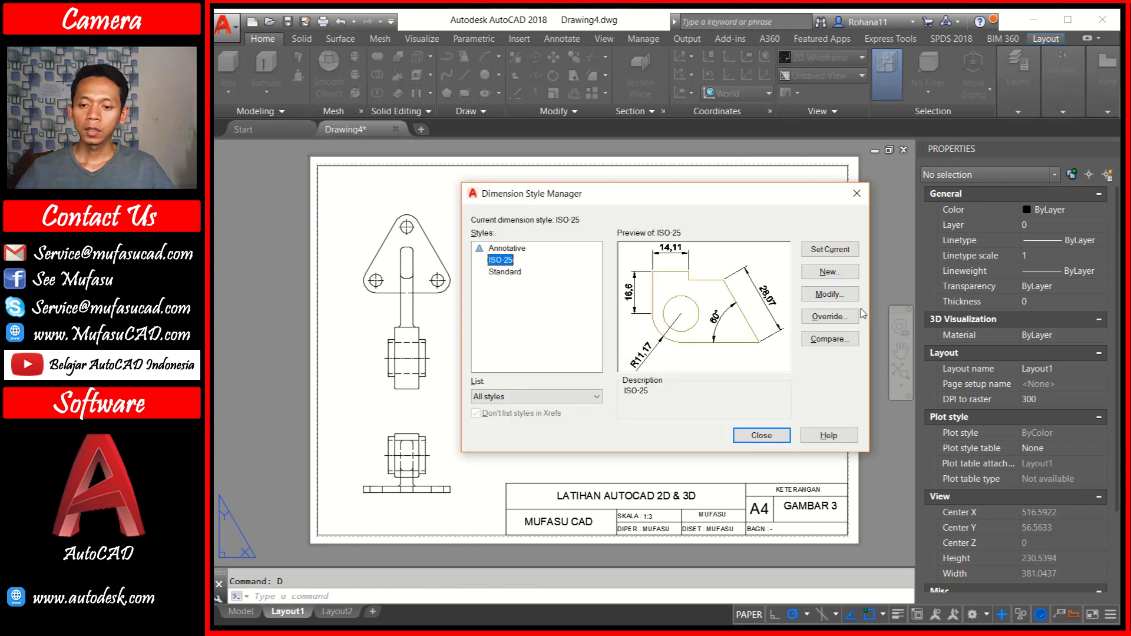
click(828, 294)
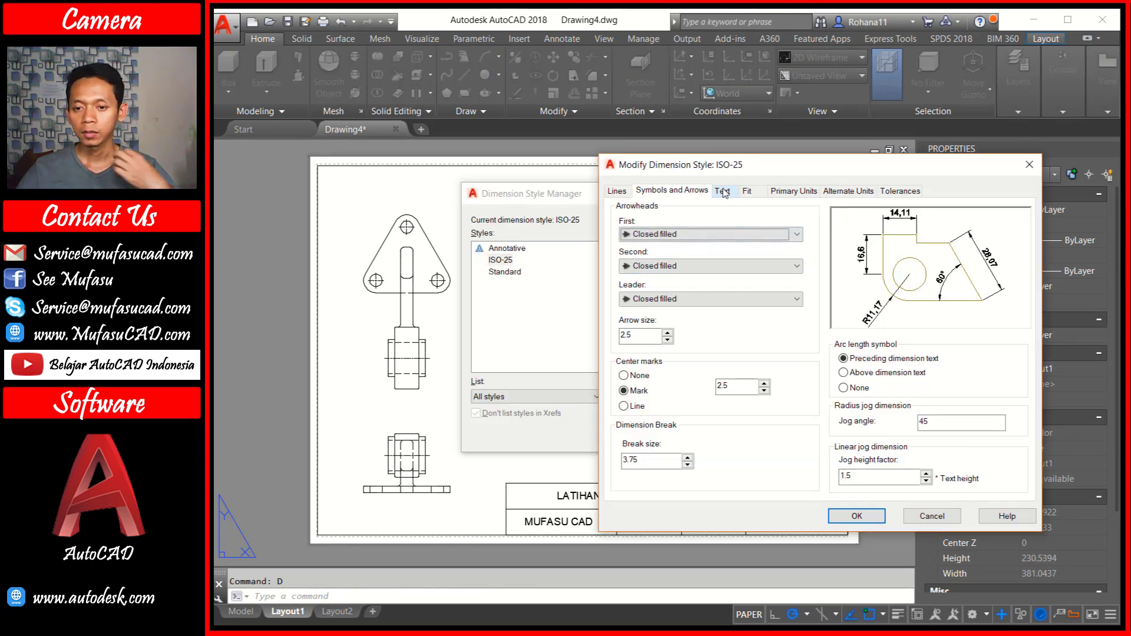
click(723, 192)
click(618, 192)
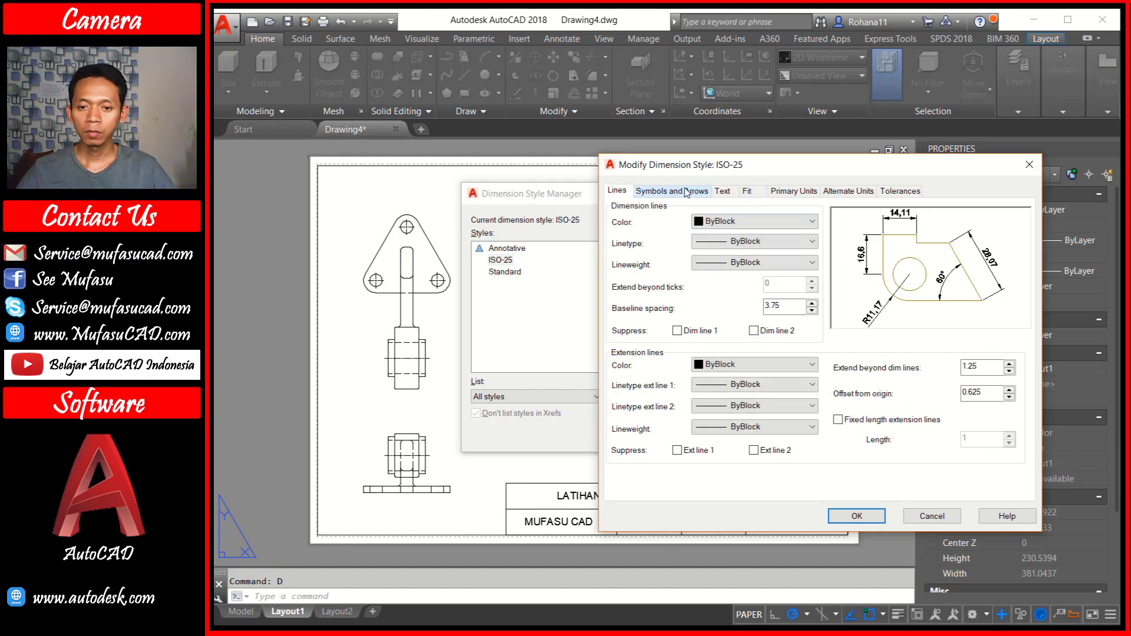
click(687, 192)
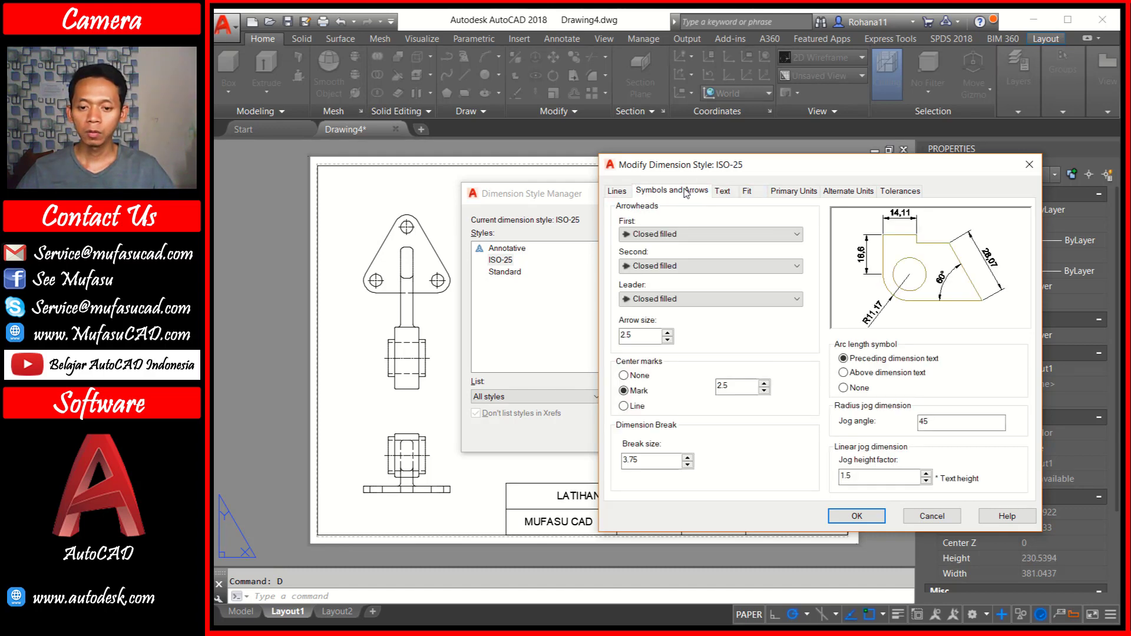
click(624, 376)
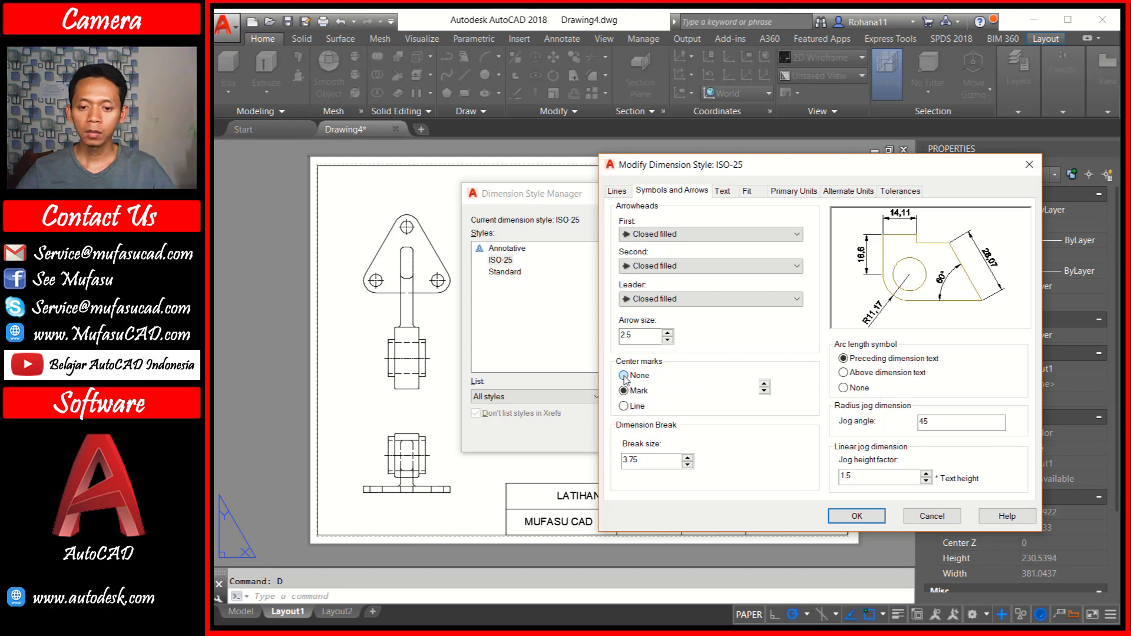
click(717, 192)
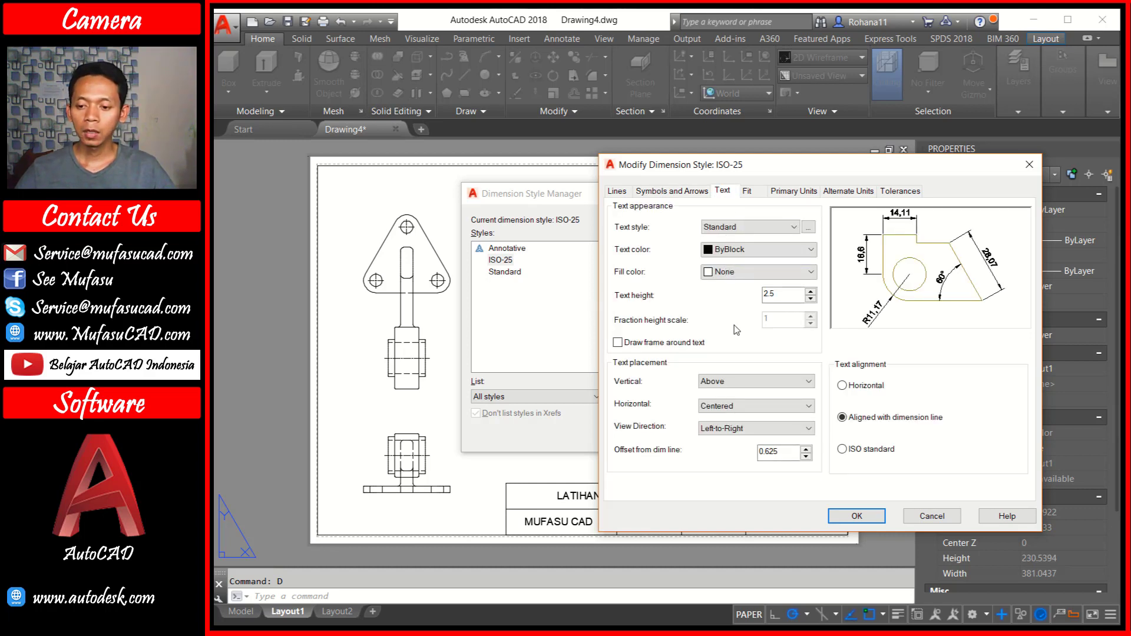
click(847, 387)
click(760, 190)
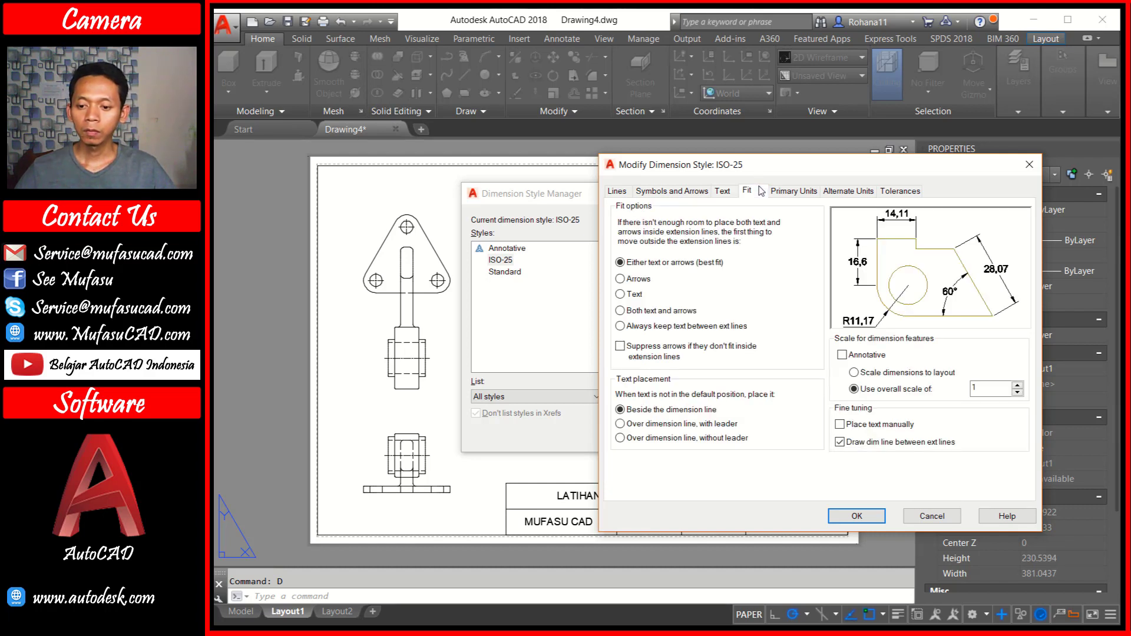
click(840, 443)
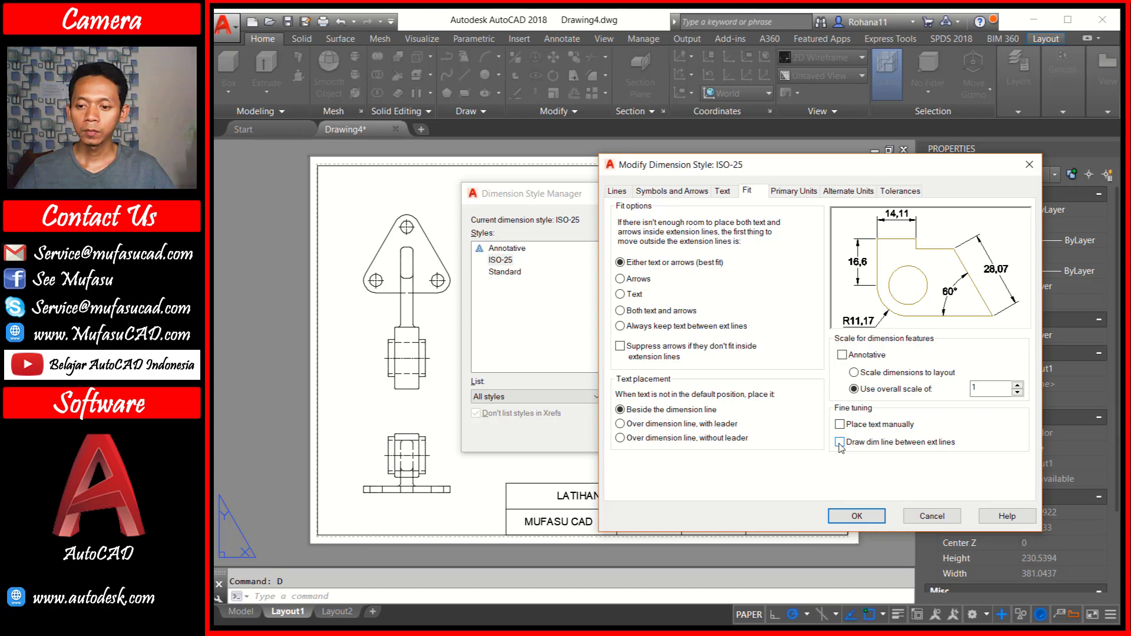
click(722, 194)
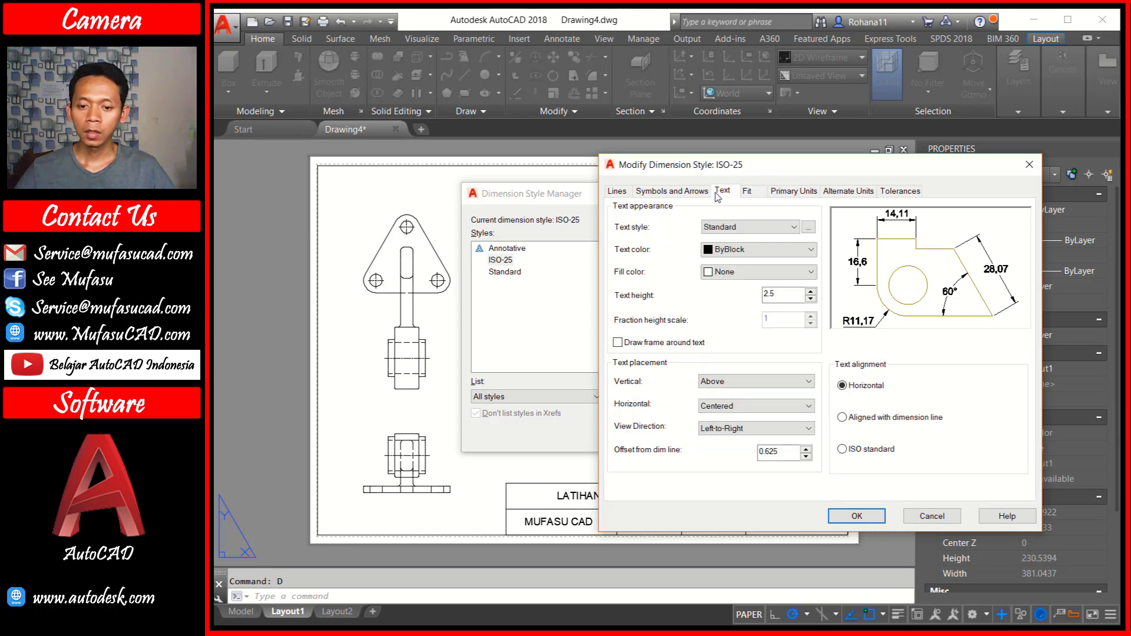
click(847, 518)
click(773, 445)
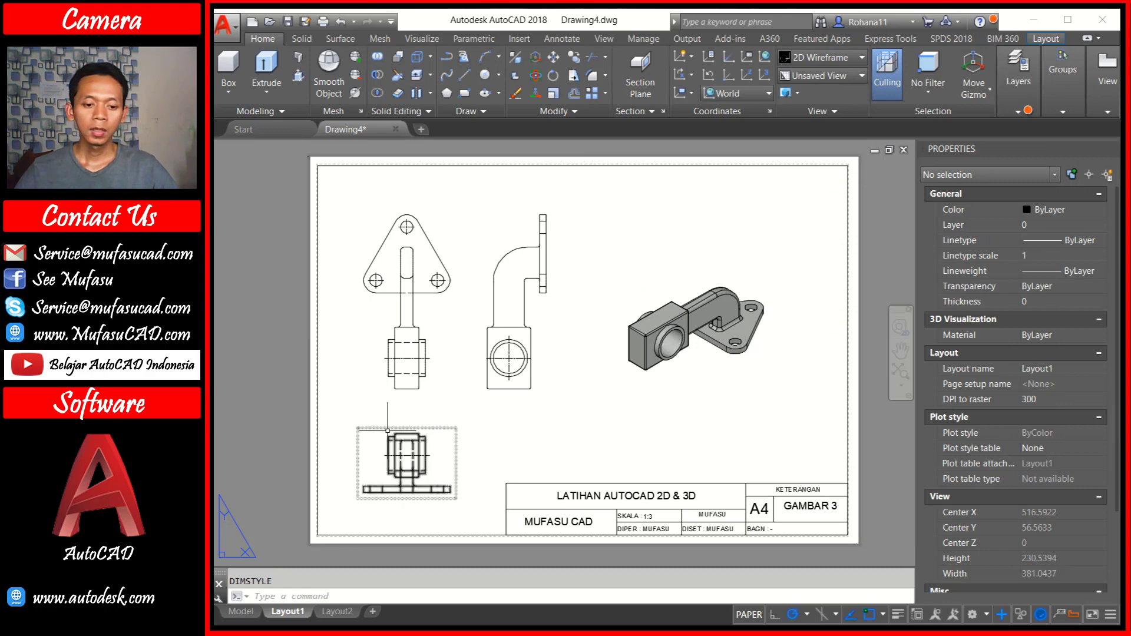
Add linear dimensions of 100 for the base length and 10 for the base thickness
scroll(388, 431, up, 1)
scroll(538, 411, up, 2)
scroll(538, 411, up, 1)
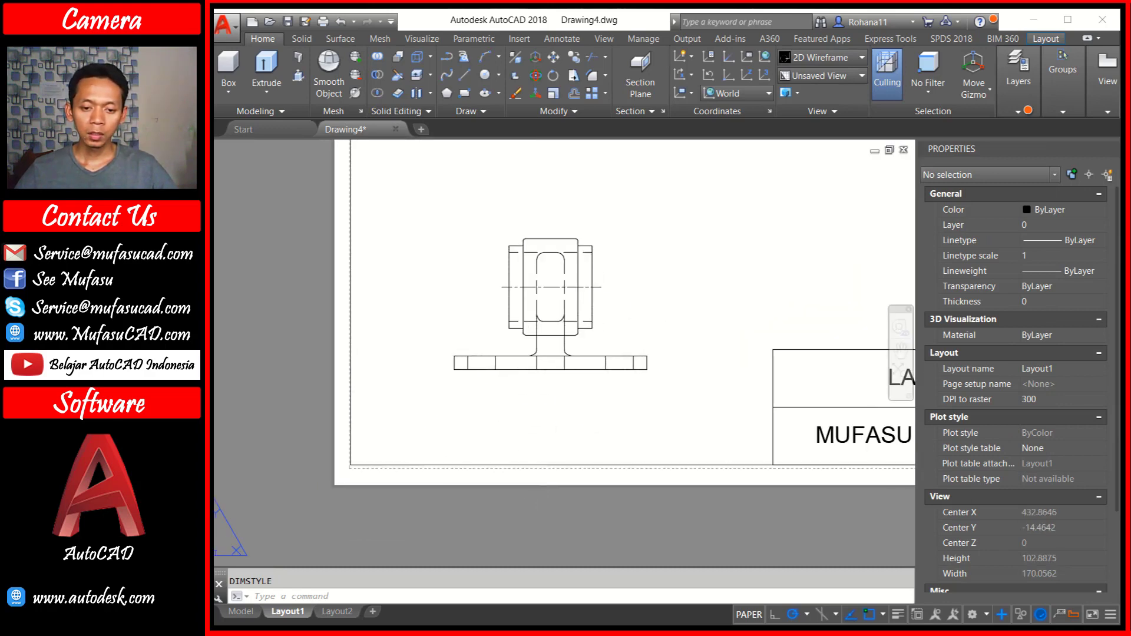
middle_drag(545, 414, 512, 429)
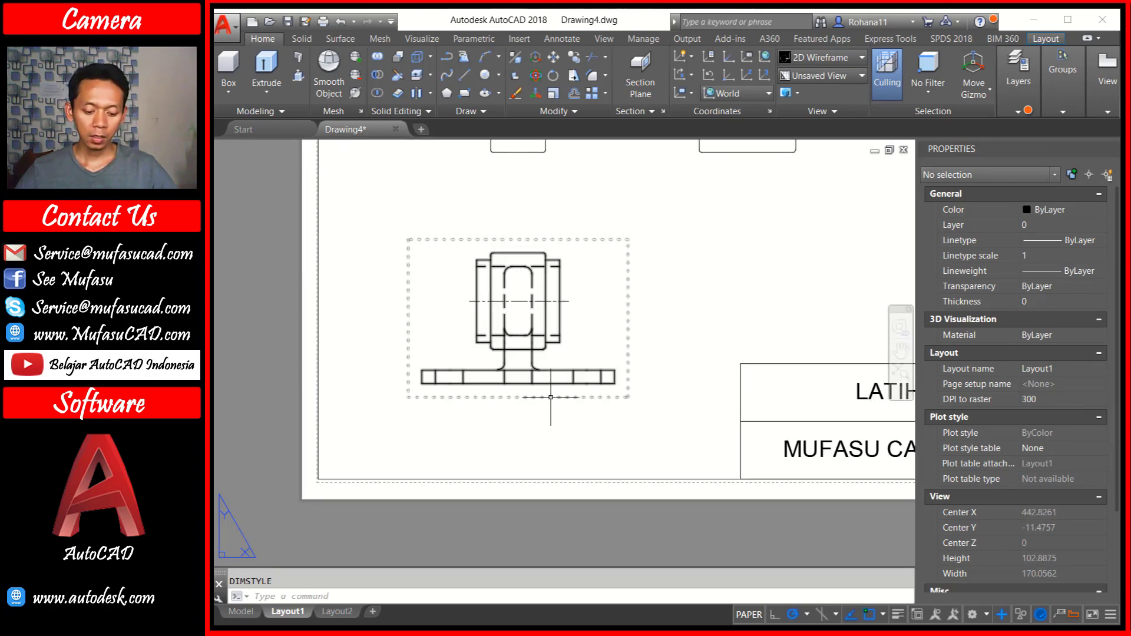
text(DIMLIN)
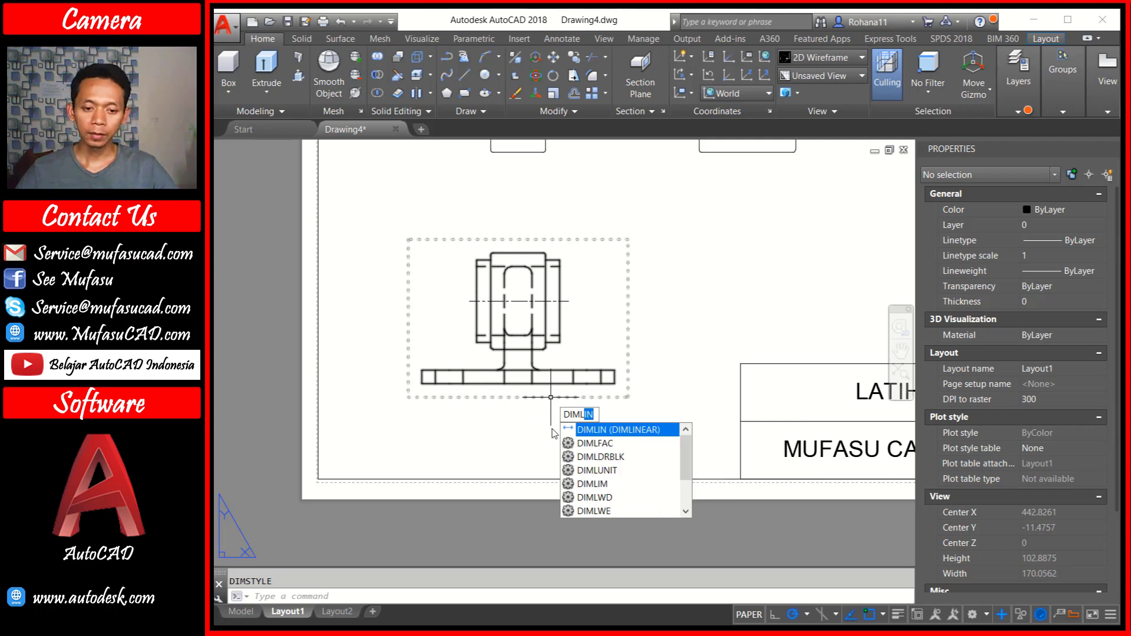
key(Return)
scroll(425, 405, up, 2)
click(460, 374)
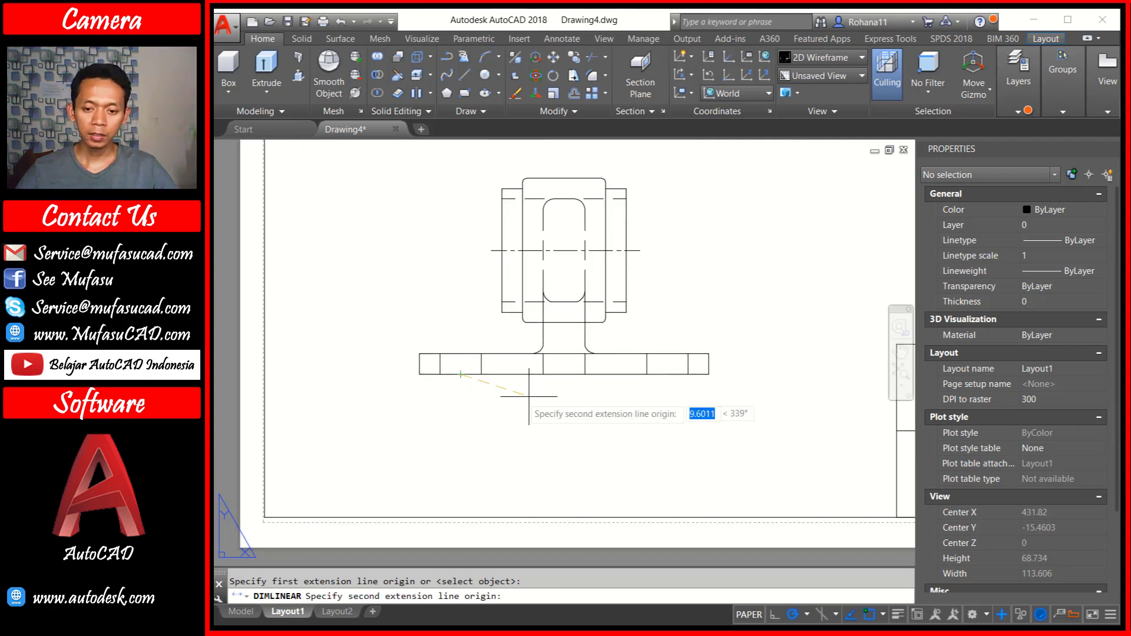
click(664, 376)
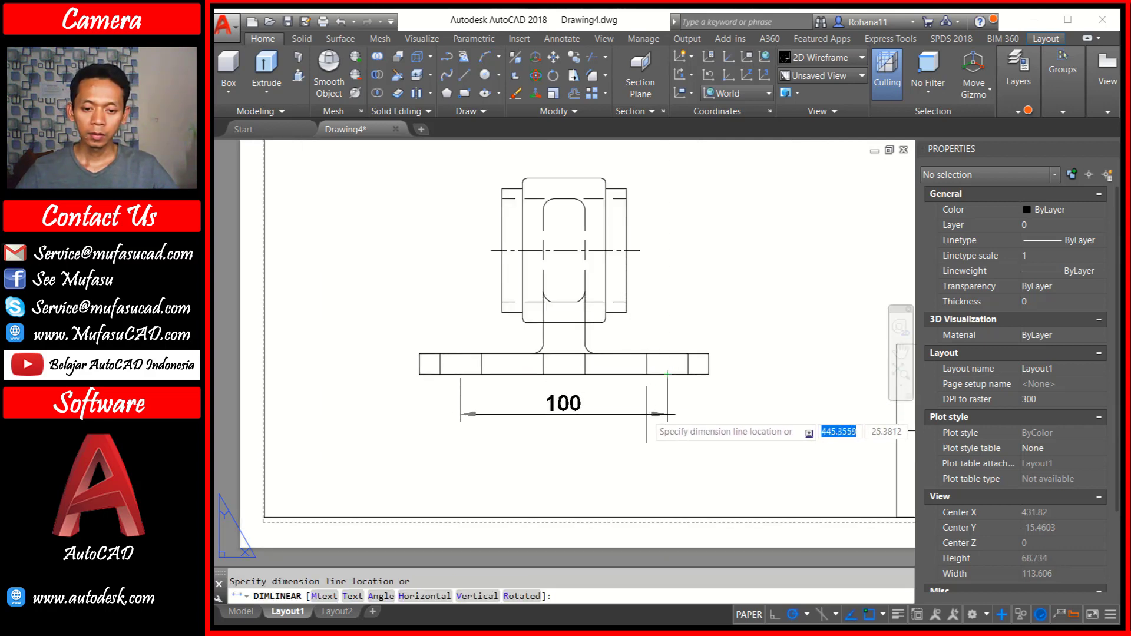
click(645, 415)
key(Return)
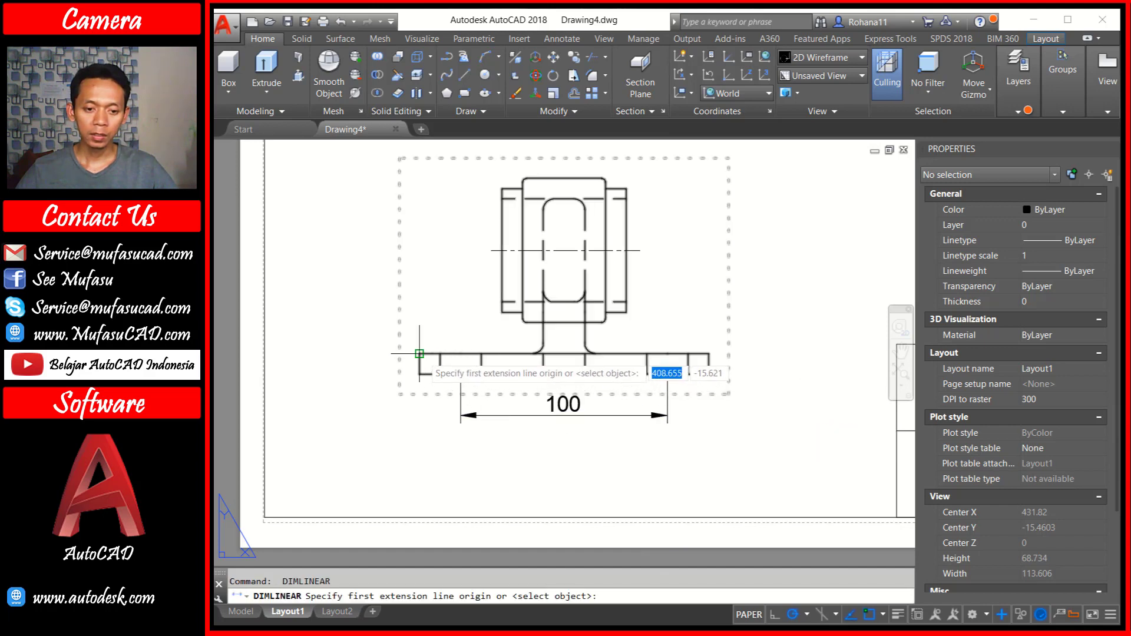
click(420, 354)
click(420, 374)
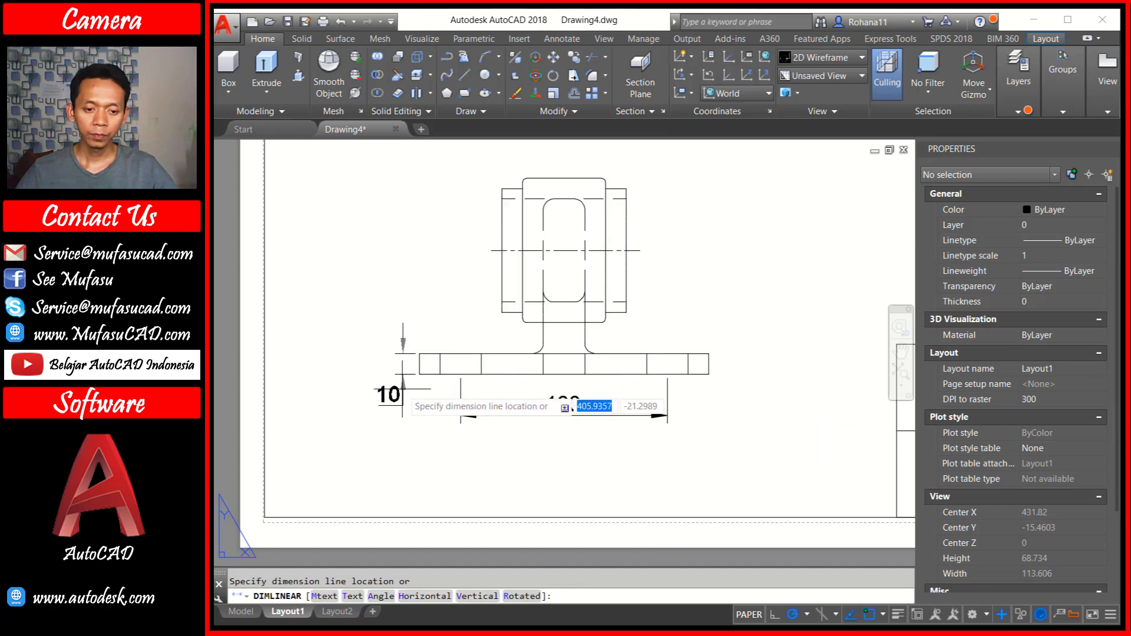
click(397, 406)
Add the 70 linear dimension for the upright's height, placed to its left
middle_drag(676, 205, 645, 230)
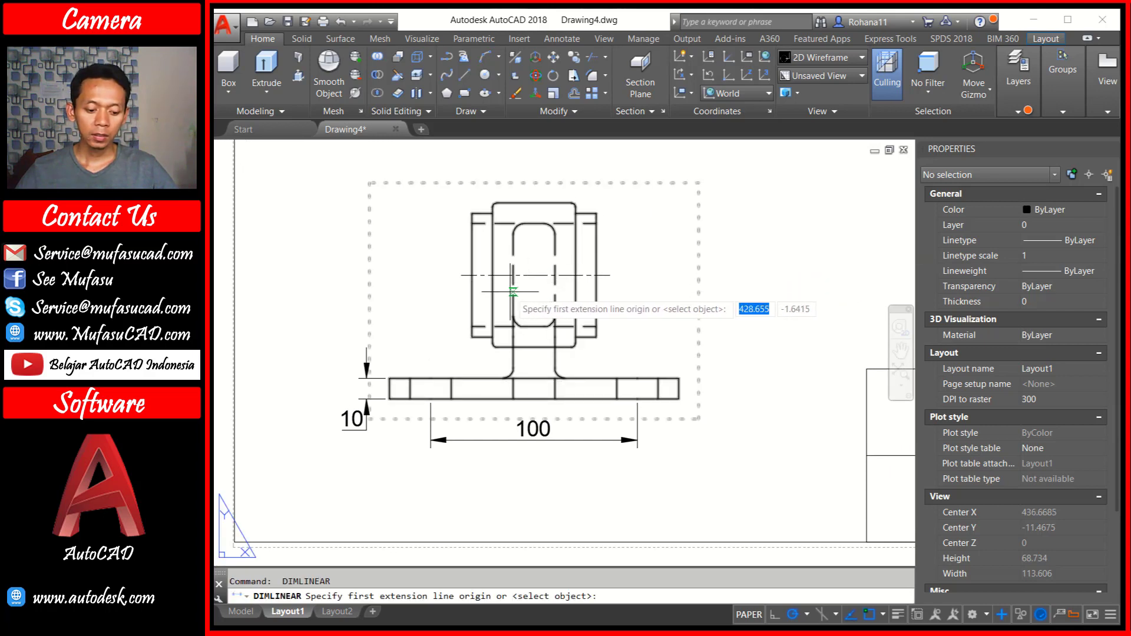
scroll(513, 333, up, 3)
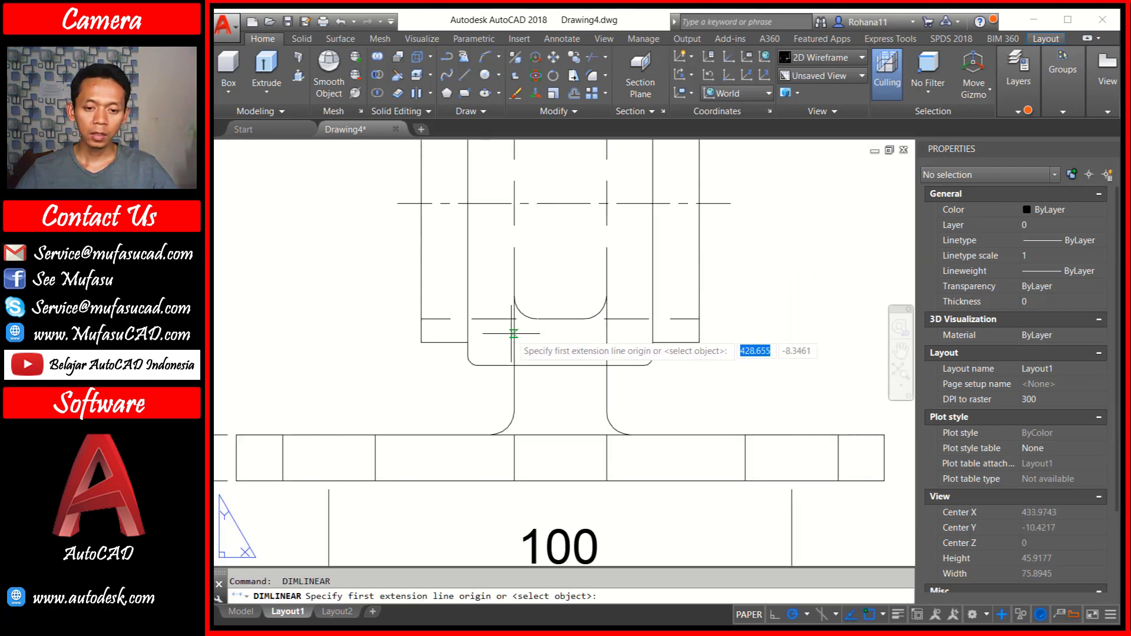
click(477, 364)
scroll(489, 342, down, 5)
scroll(500, 306, up, 4)
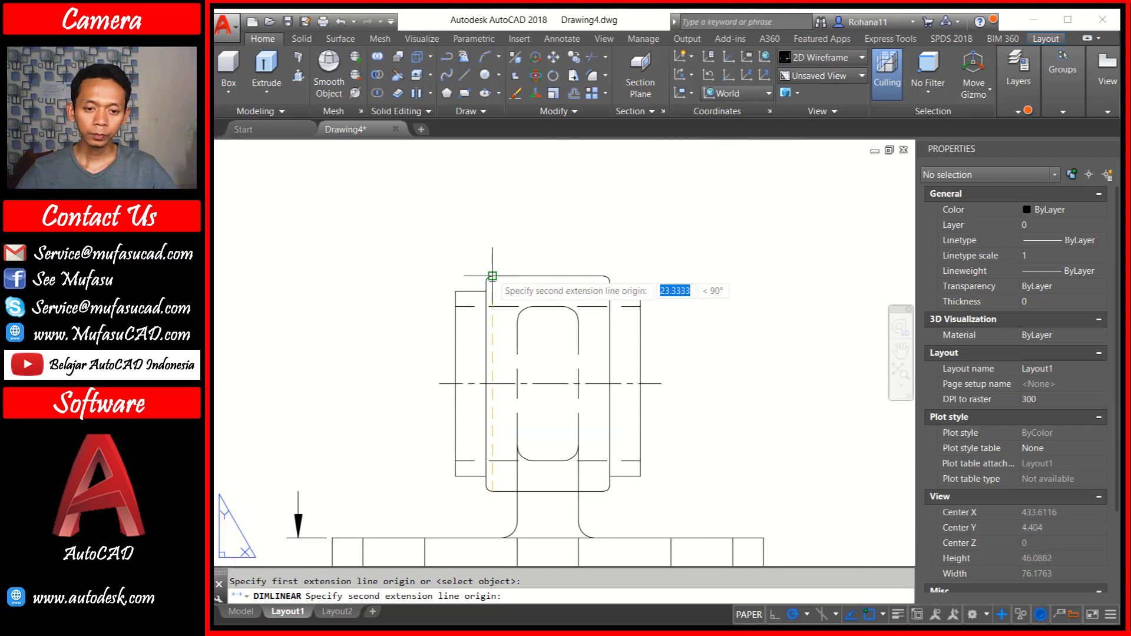
click(491, 275)
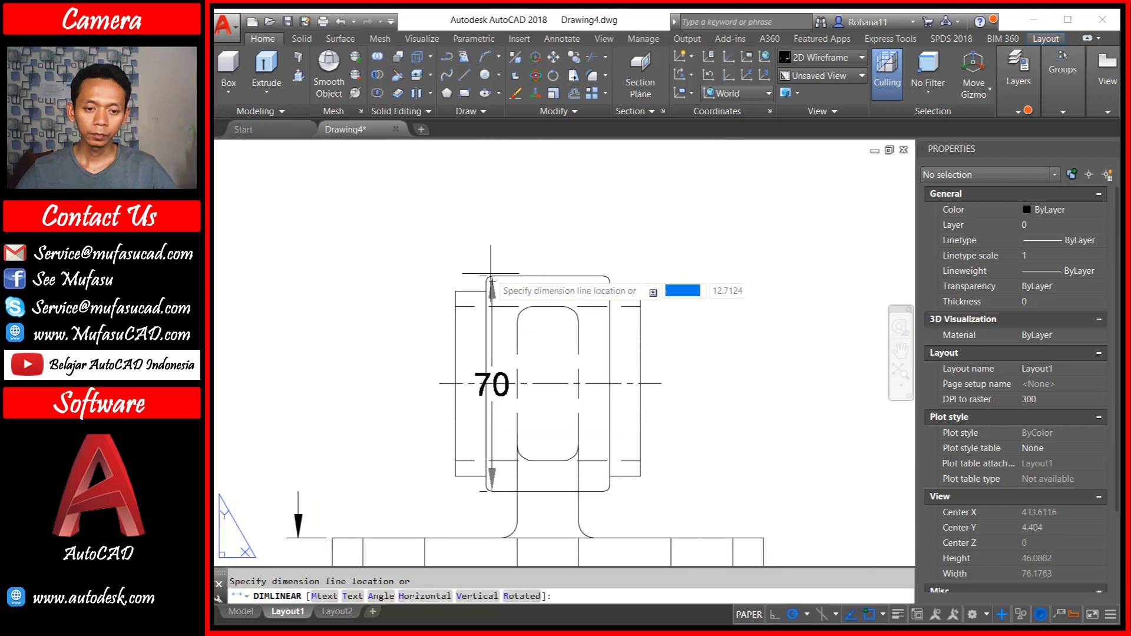
click(395, 282)
scroll(632, 339, down, 2)
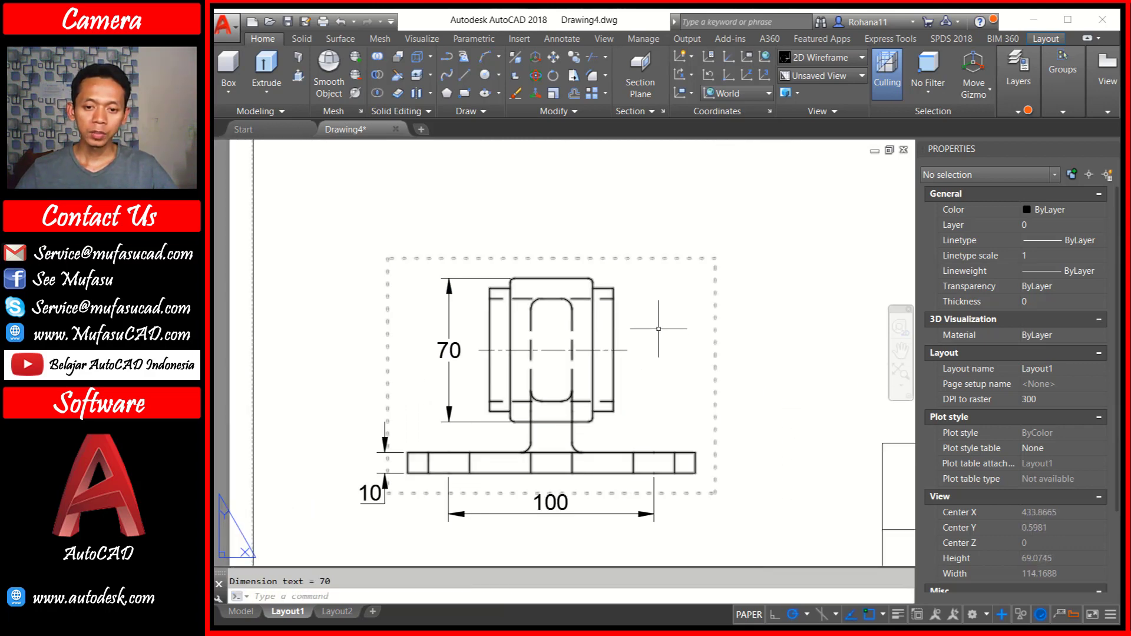
middle_drag(659, 328, 625, 328)
Place R2 on the upright's top corner, then R5 on the slot corner and base fillet
text(D)
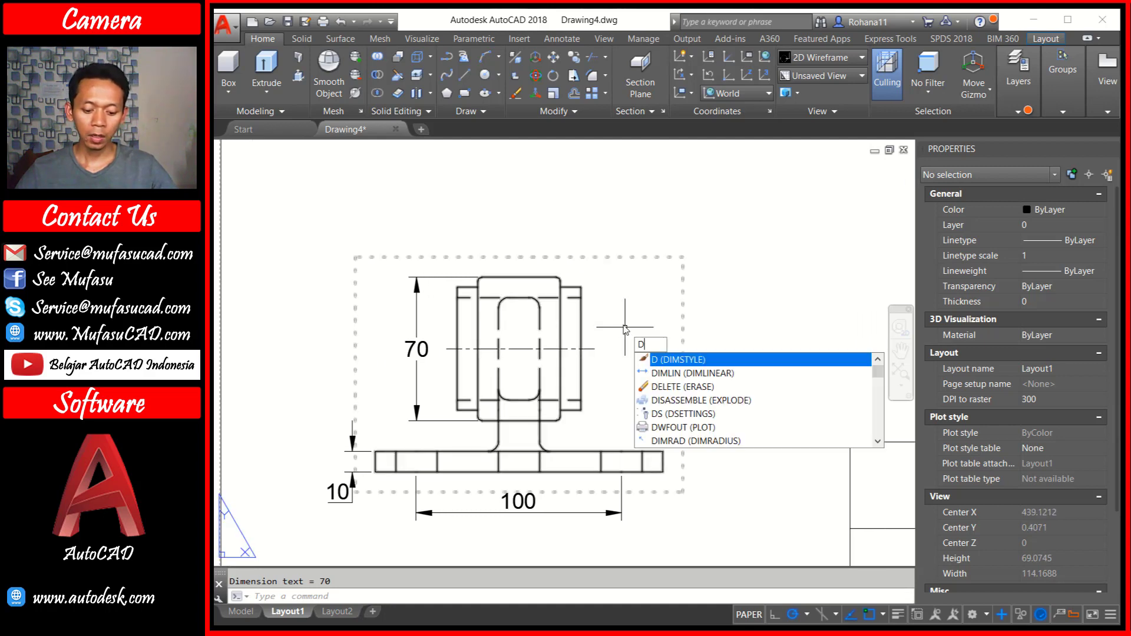
text(IMR)
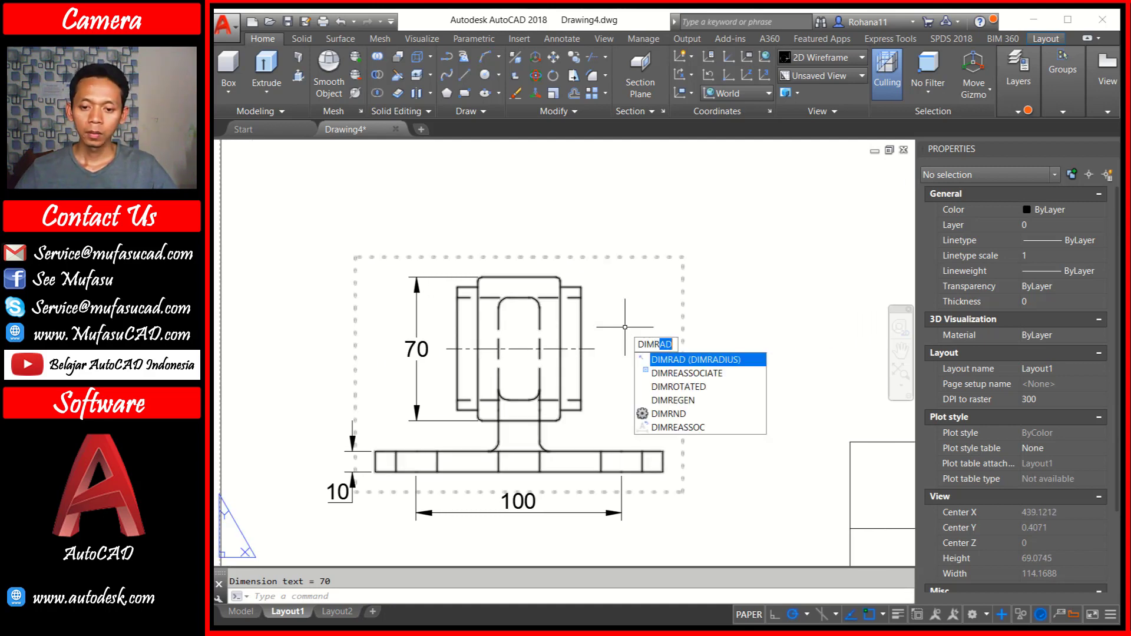
key(Return)
scroll(588, 281, up, 2)
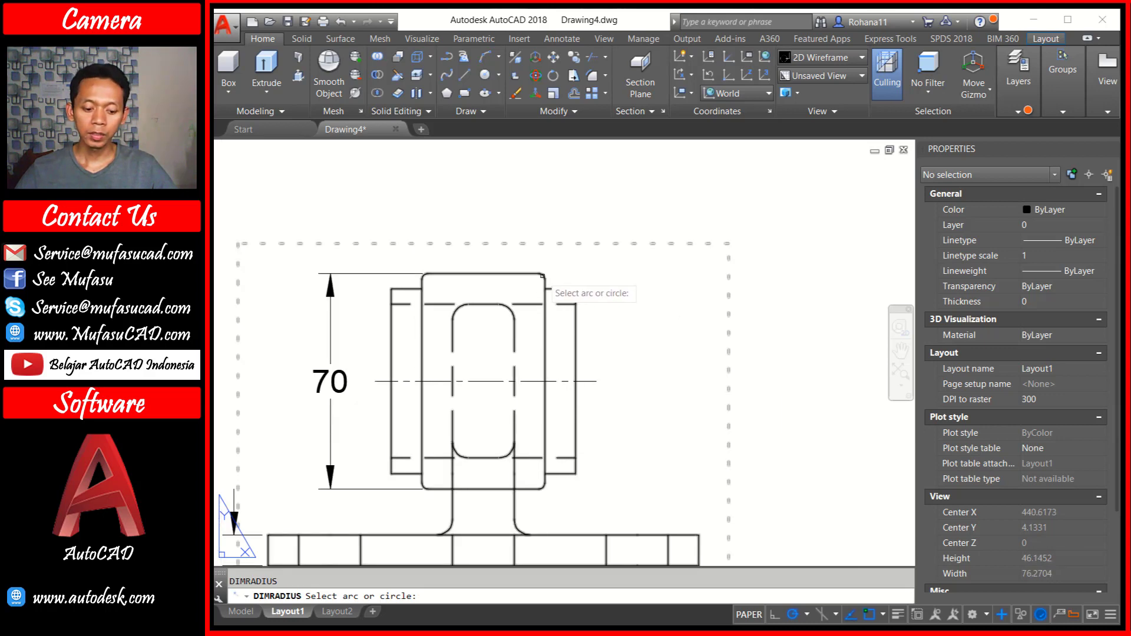
click(543, 275)
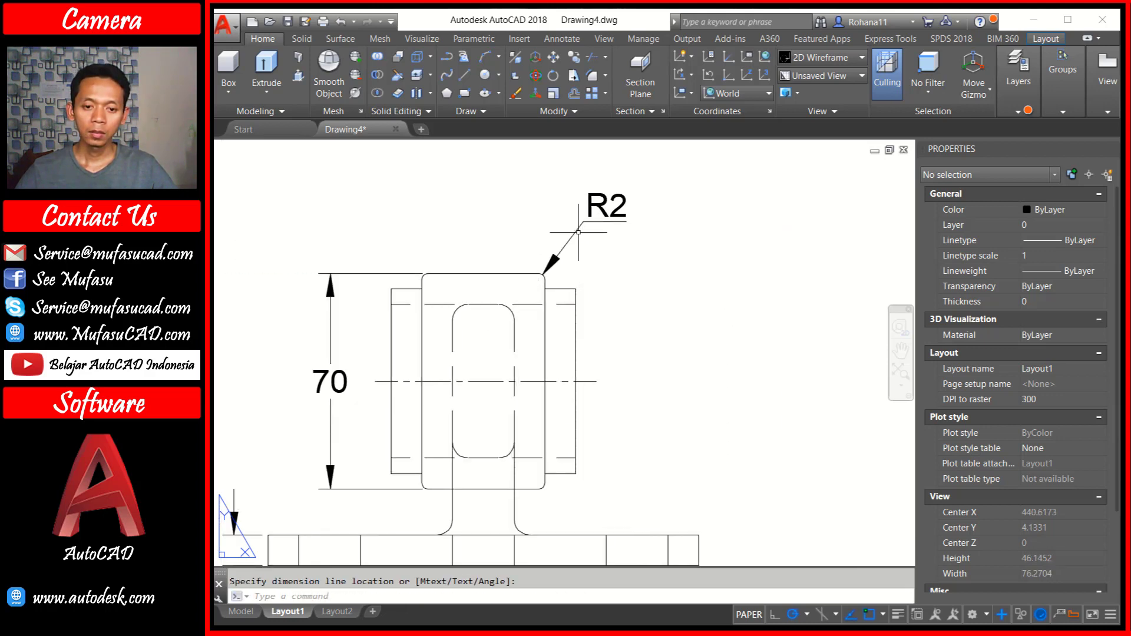
click(579, 233)
key(Return)
click(509, 311)
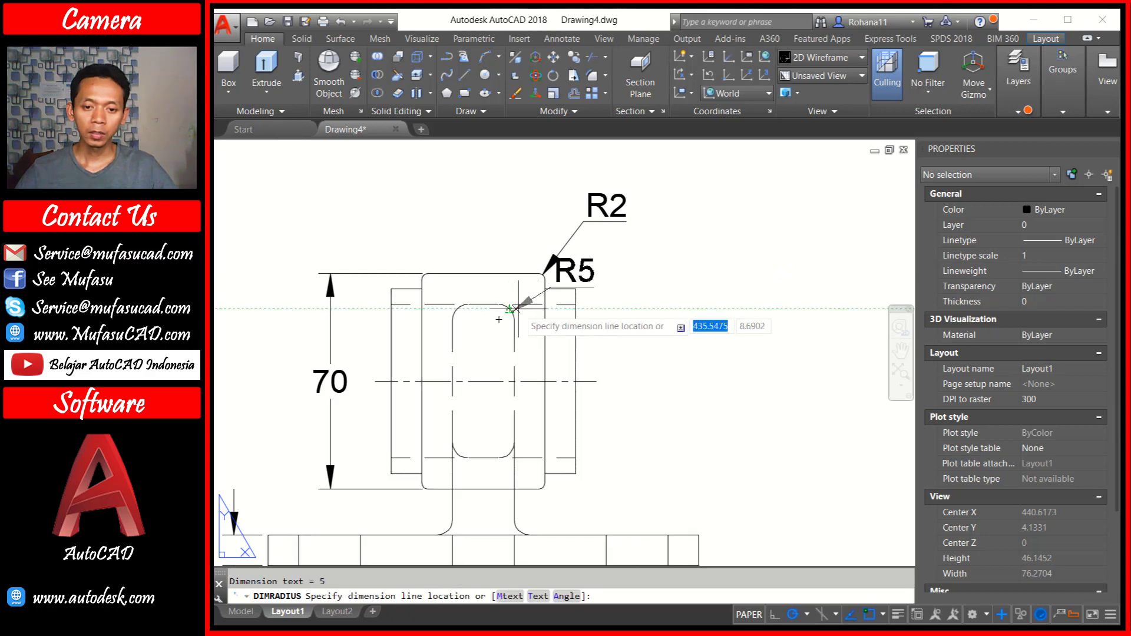
scroll(631, 329, down, 2)
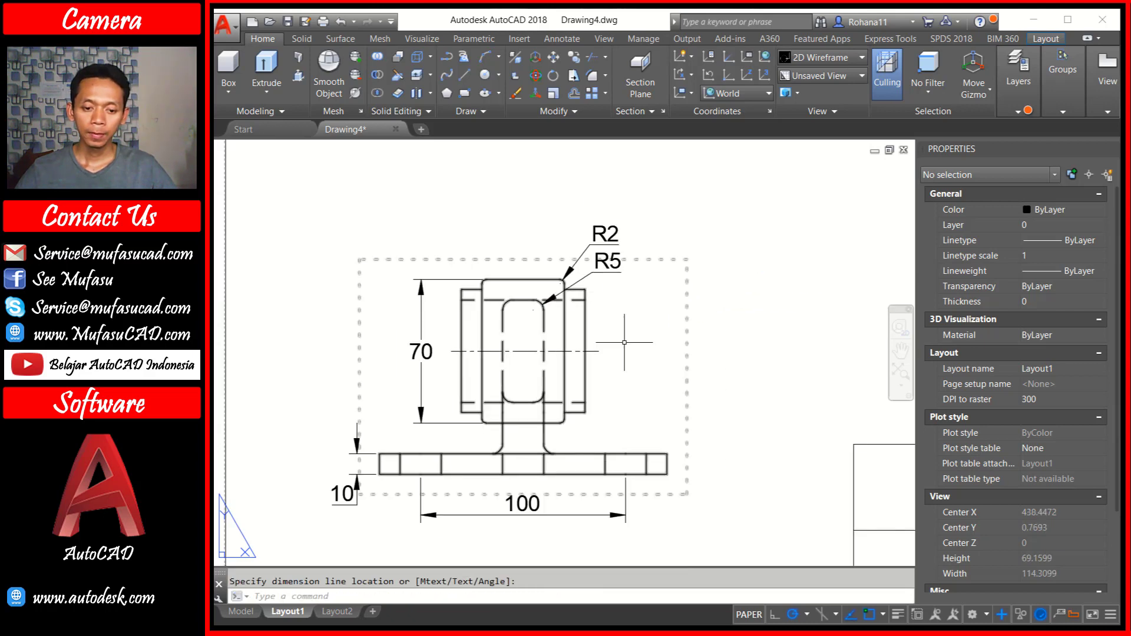
scroll(538, 400, up, 2)
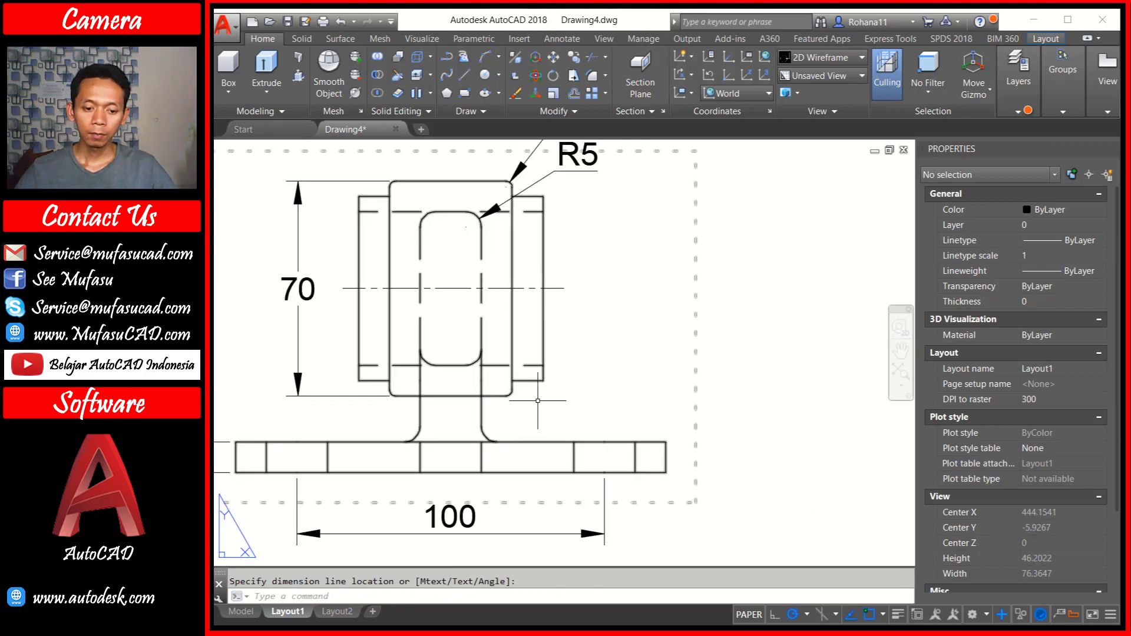
click(483, 434)
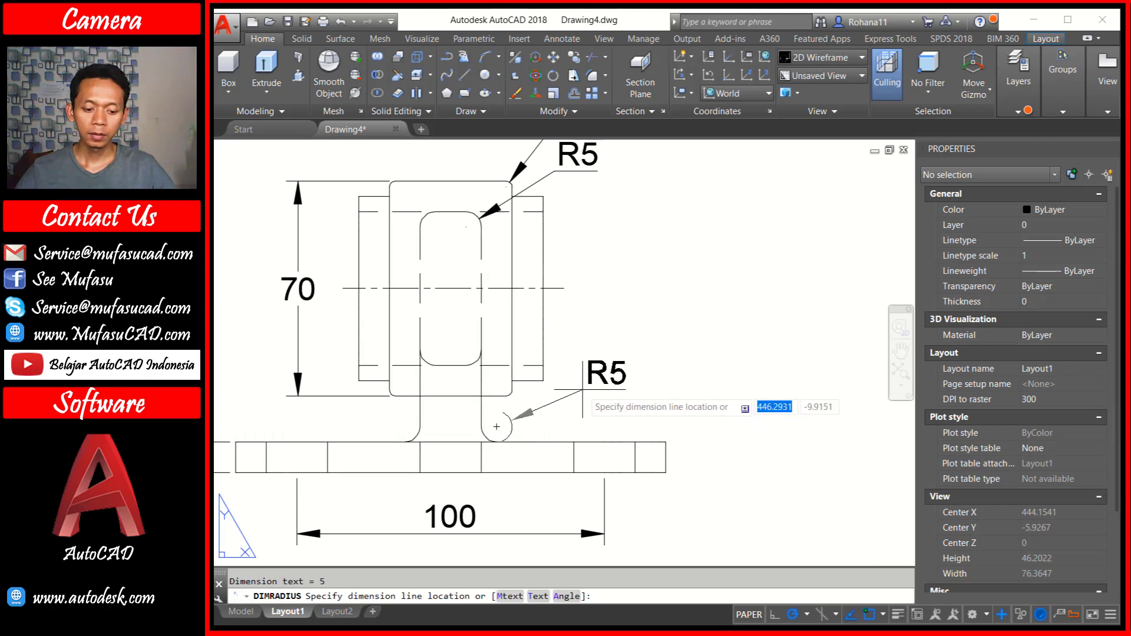
scroll(610, 402, down, 5)
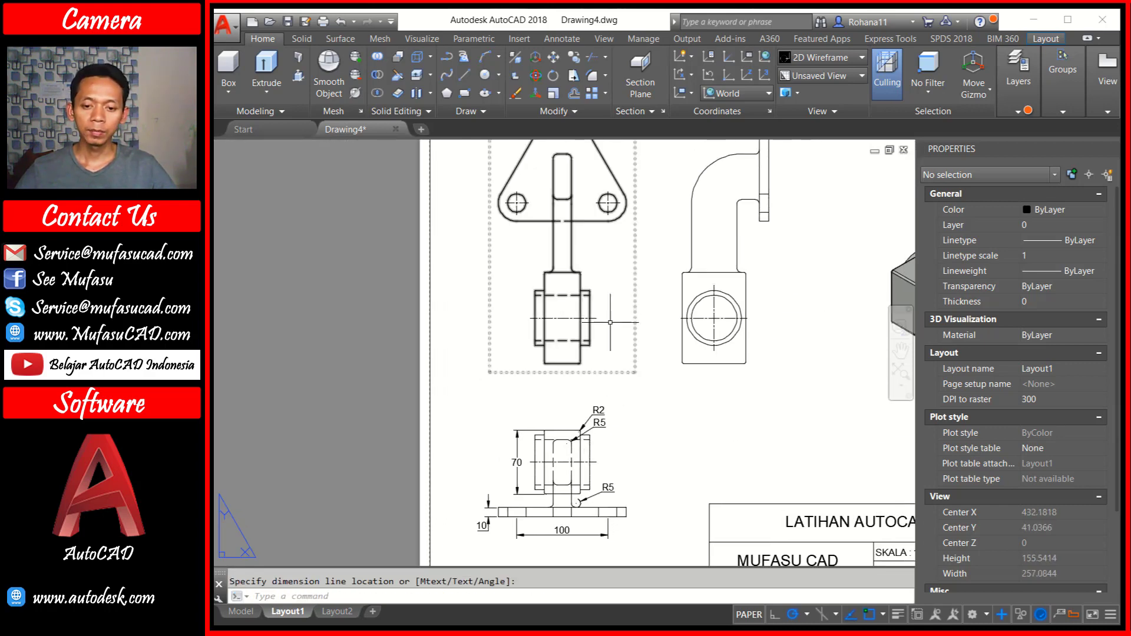
Add radius dimensions R20 on the bracket's top arc and R10 on its top hole
scroll(589, 245, down, 1)
scroll(550, 237, up, 4)
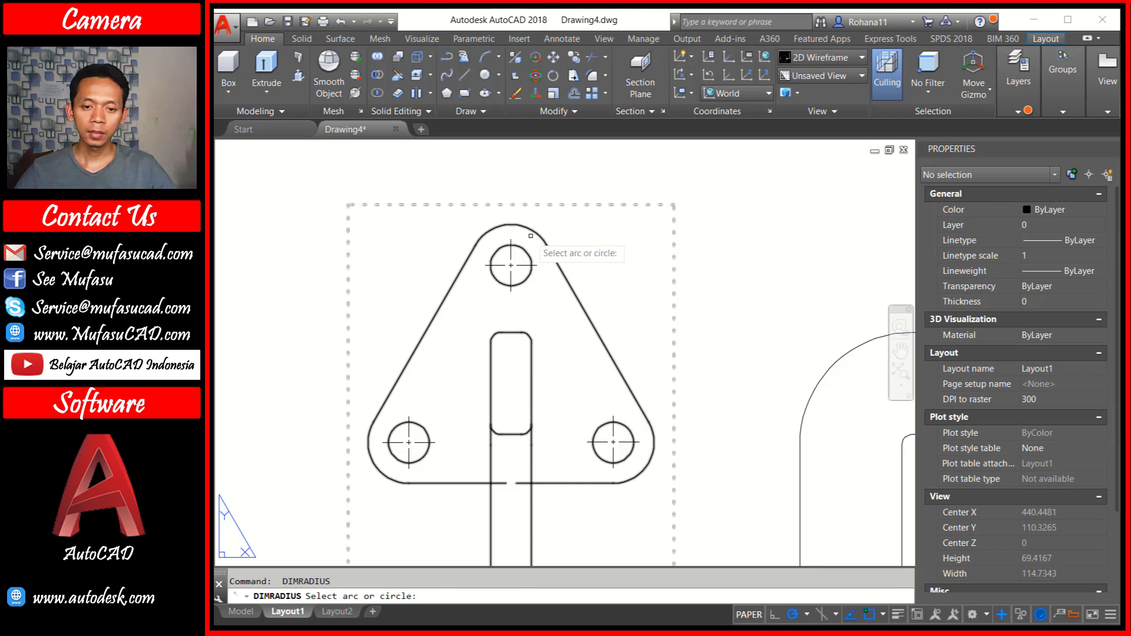
click(531, 231)
click(560, 195)
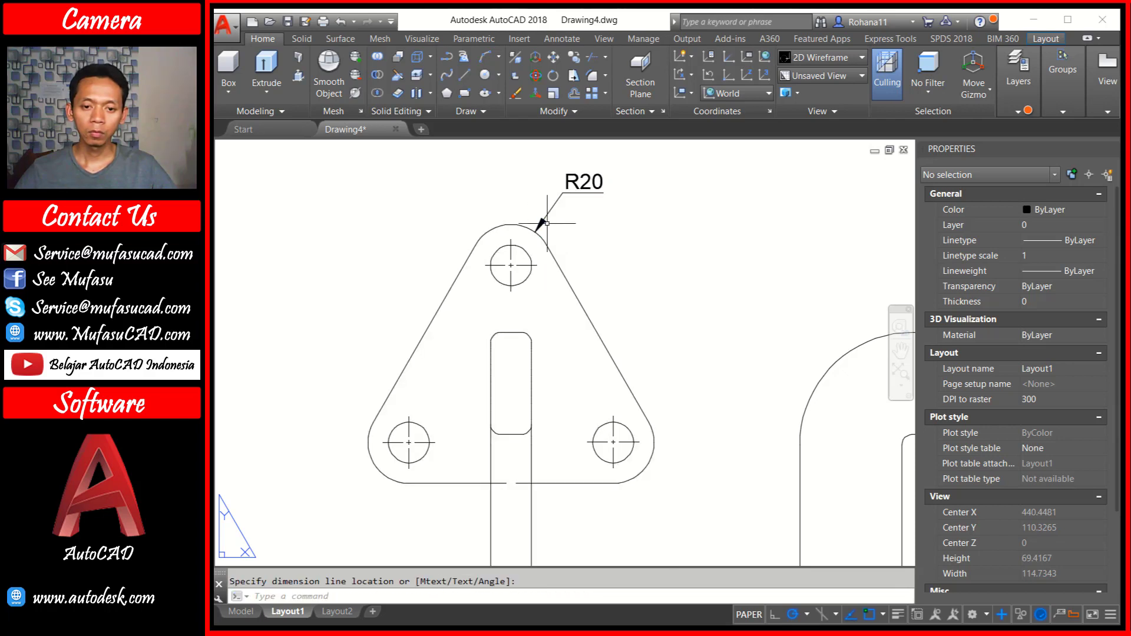
key(Return)
click(528, 254)
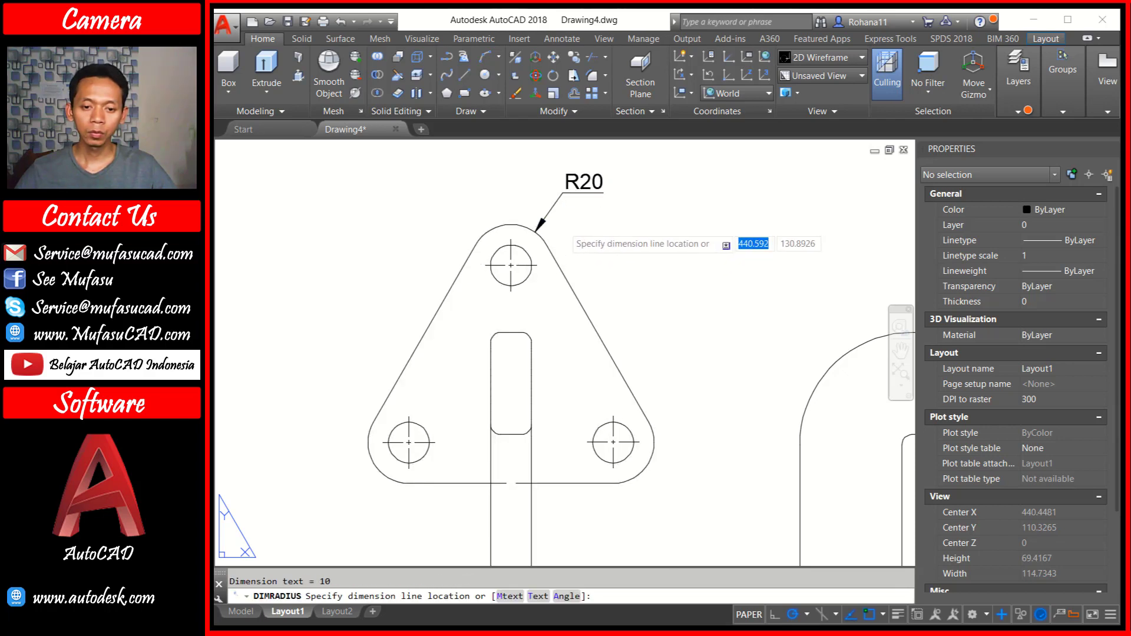
click(561, 227)
scroll(522, 190, down, 2)
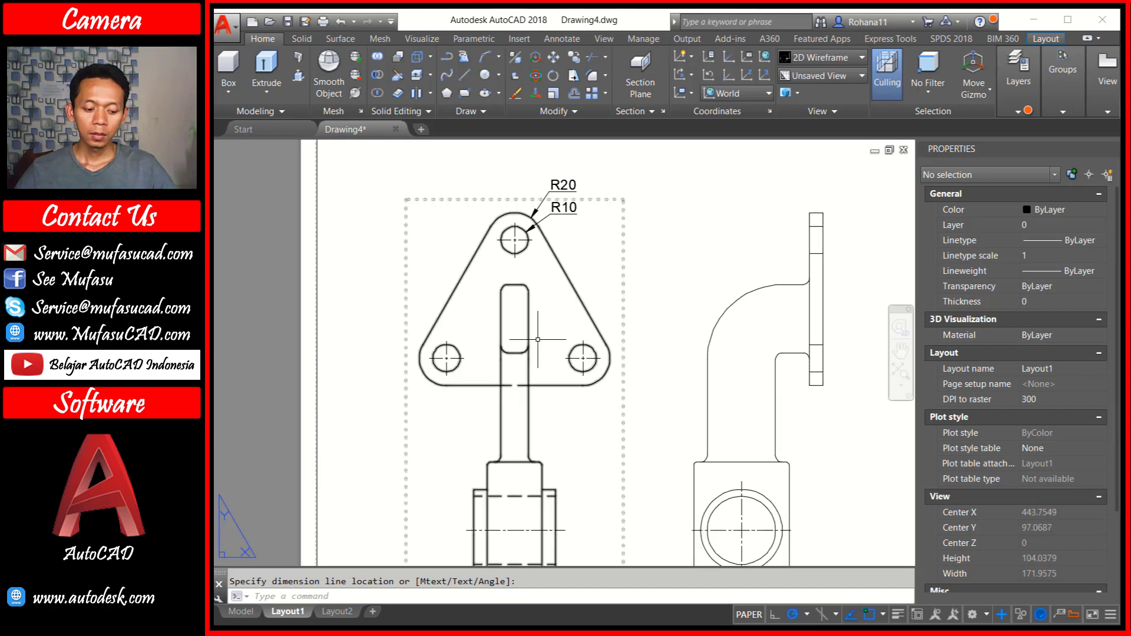
Start an aligned dimension between the lower-left and top holes, then cancel it
text(DIM)
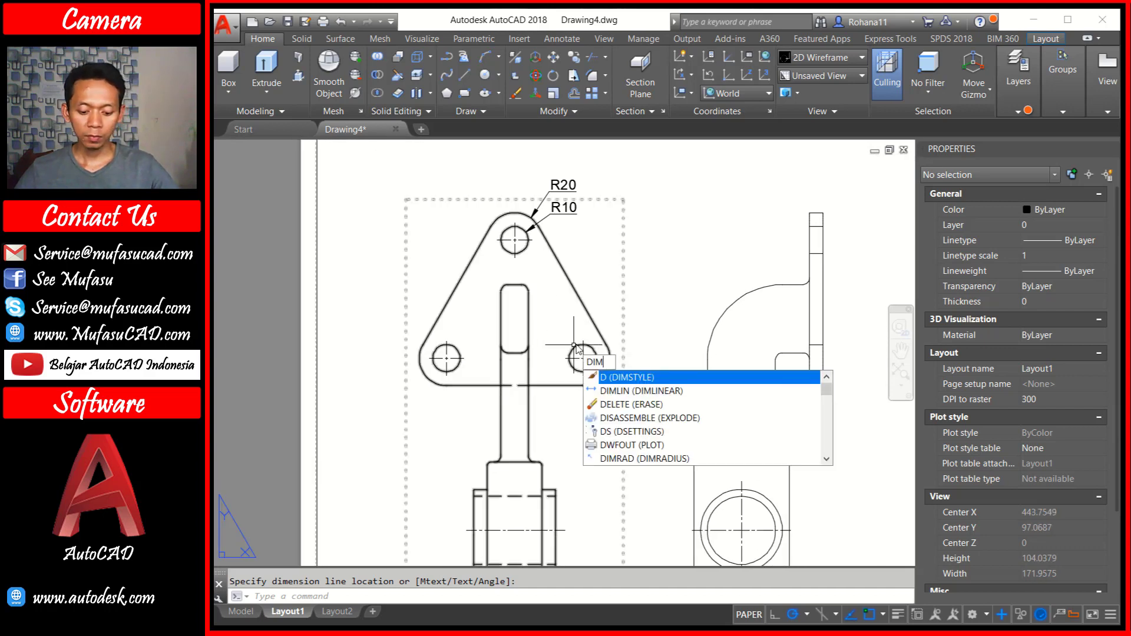
text(AL)
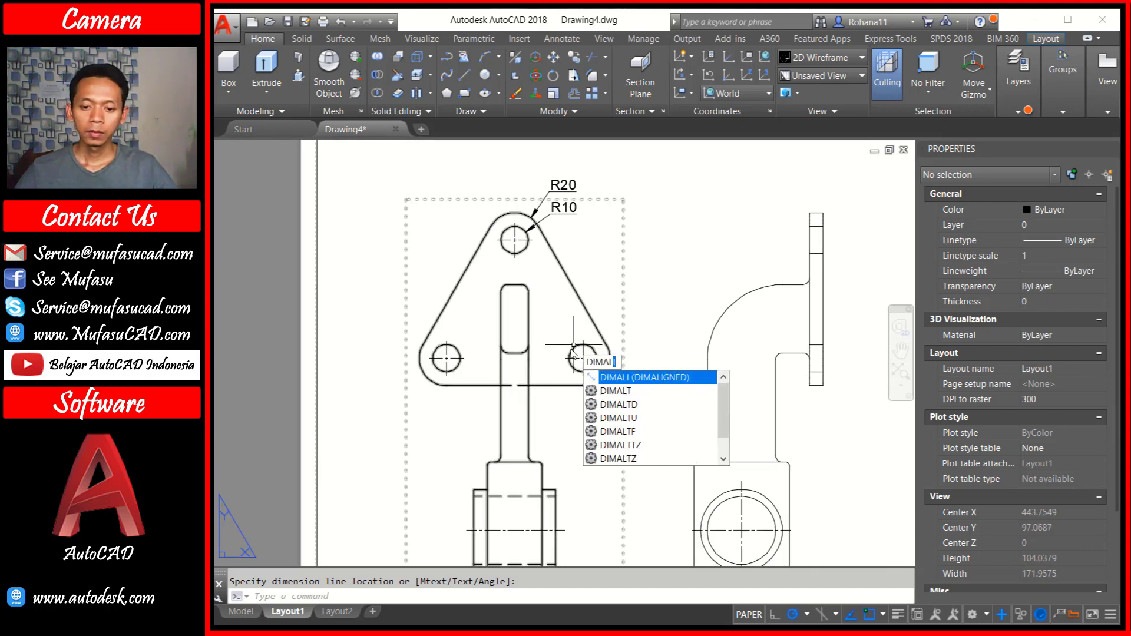
key(Return)
scroll(431, 321, up, 2)
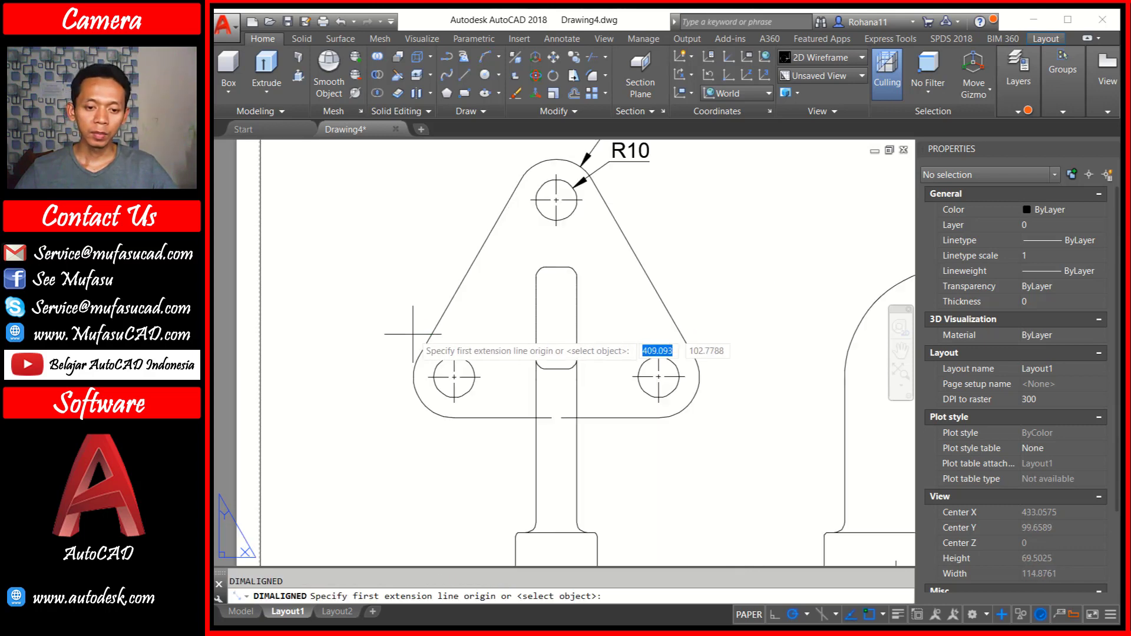
click(454, 377)
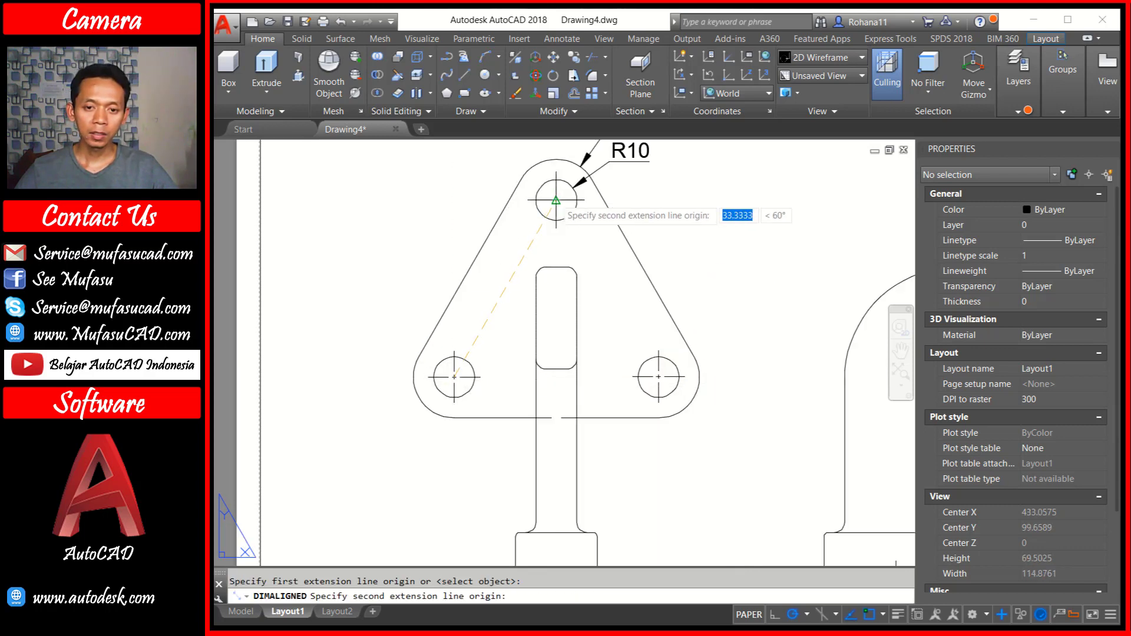
click(556, 200)
key(Escape)
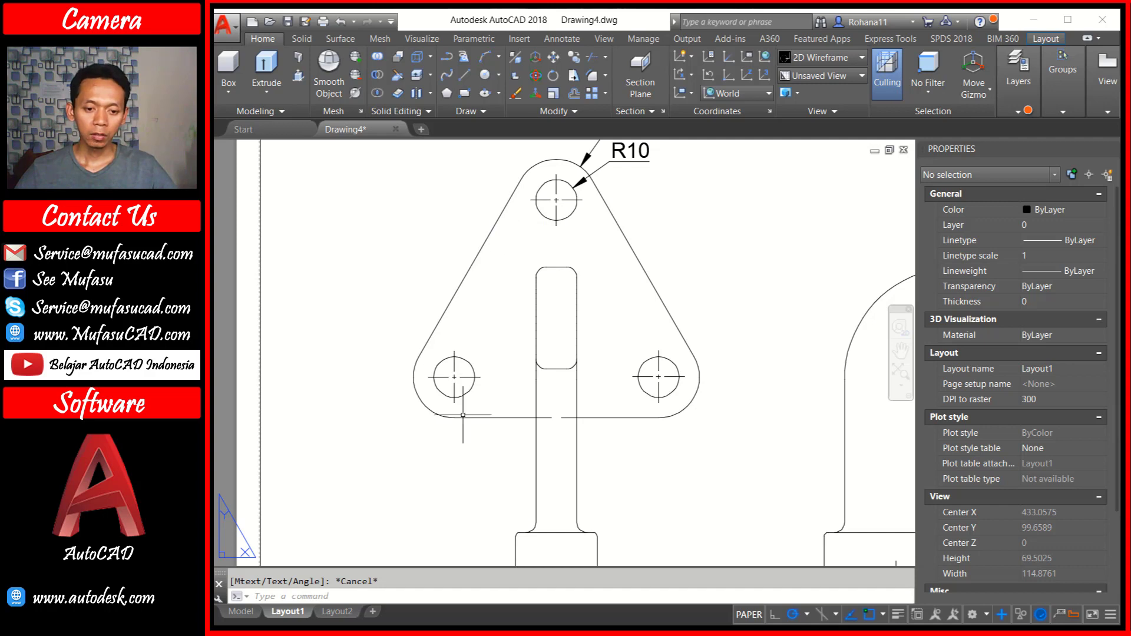
scroll(463, 416, up, 2)
text(D)
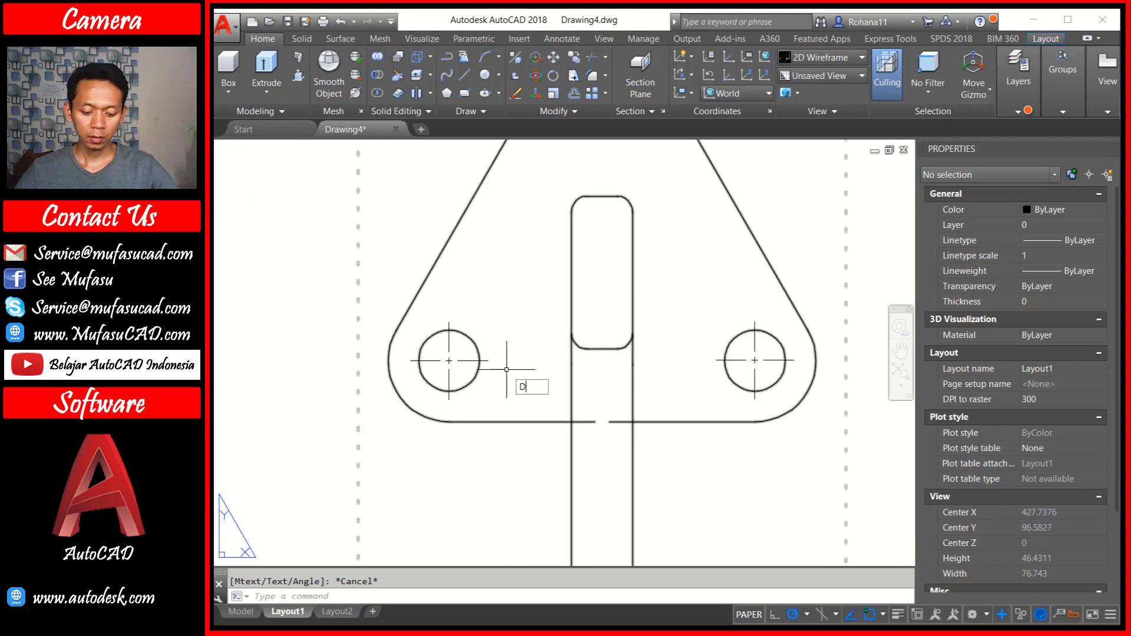
Dimension the hole-centre distance as aligned 100 using Center snaps, left of the bracket
text(IMALI)
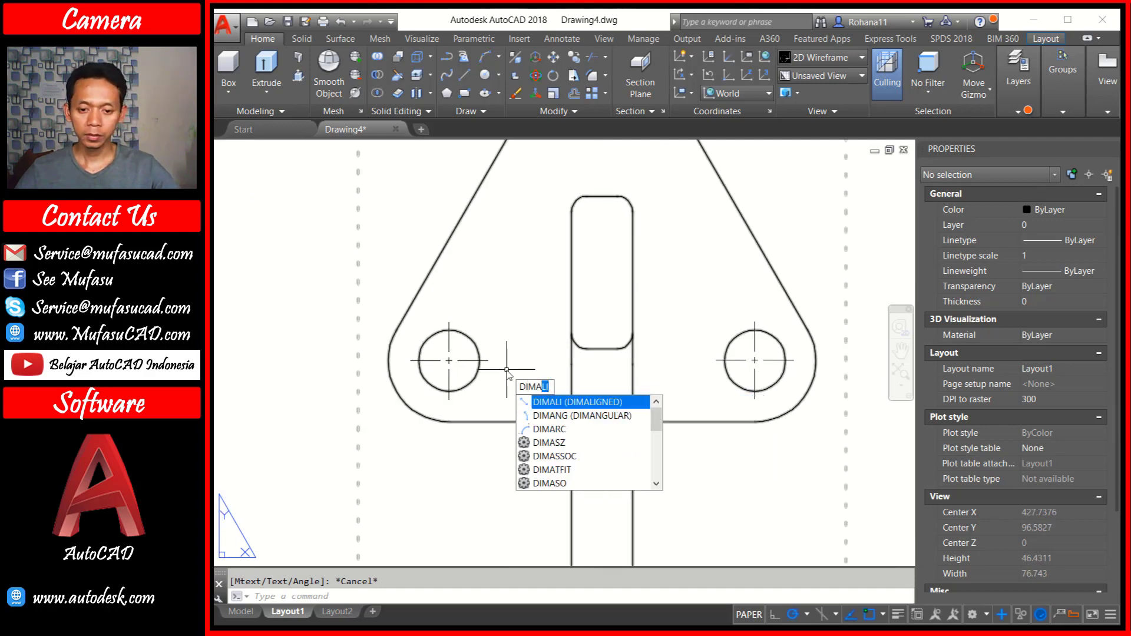
click(566, 403)
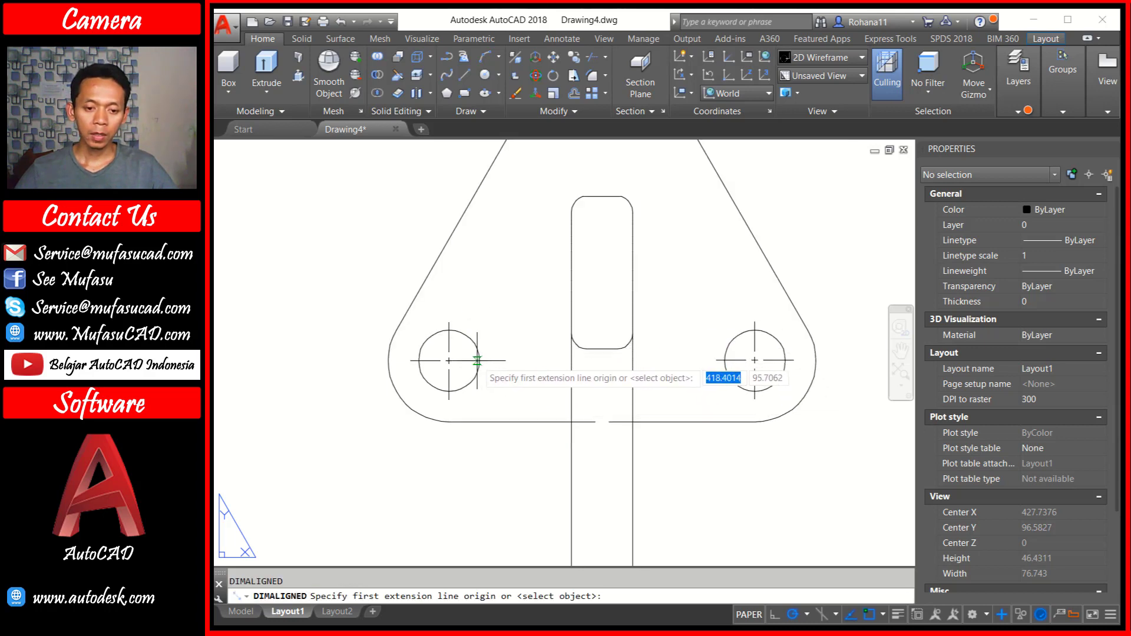
scroll(469, 332, up, 3)
shift+right_click(474, 306)
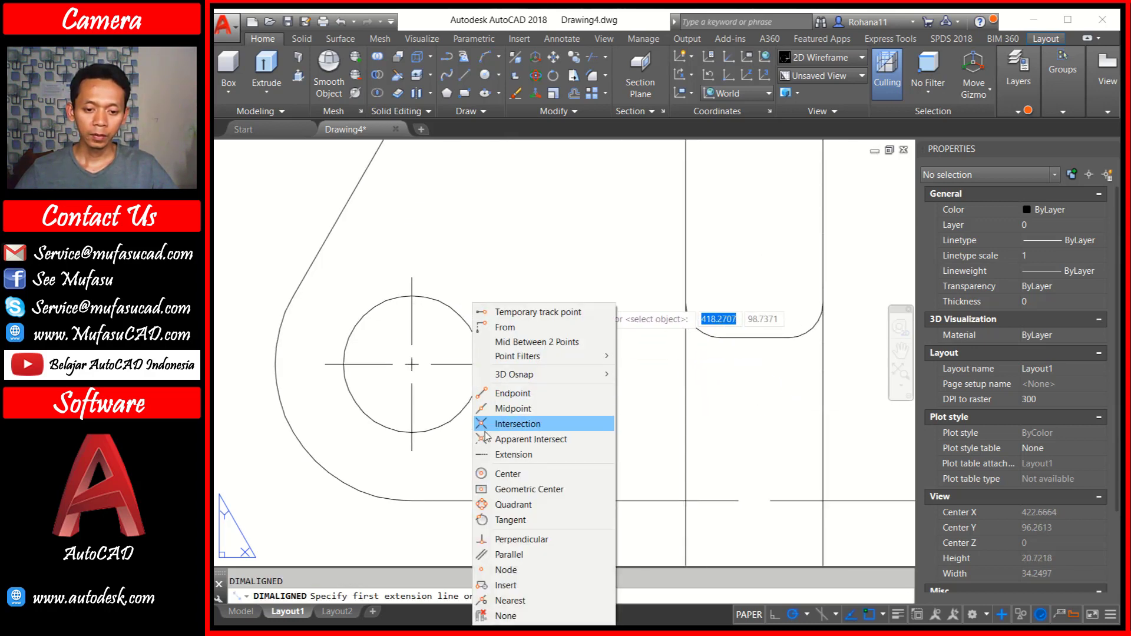
click(495, 475)
click(477, 323)
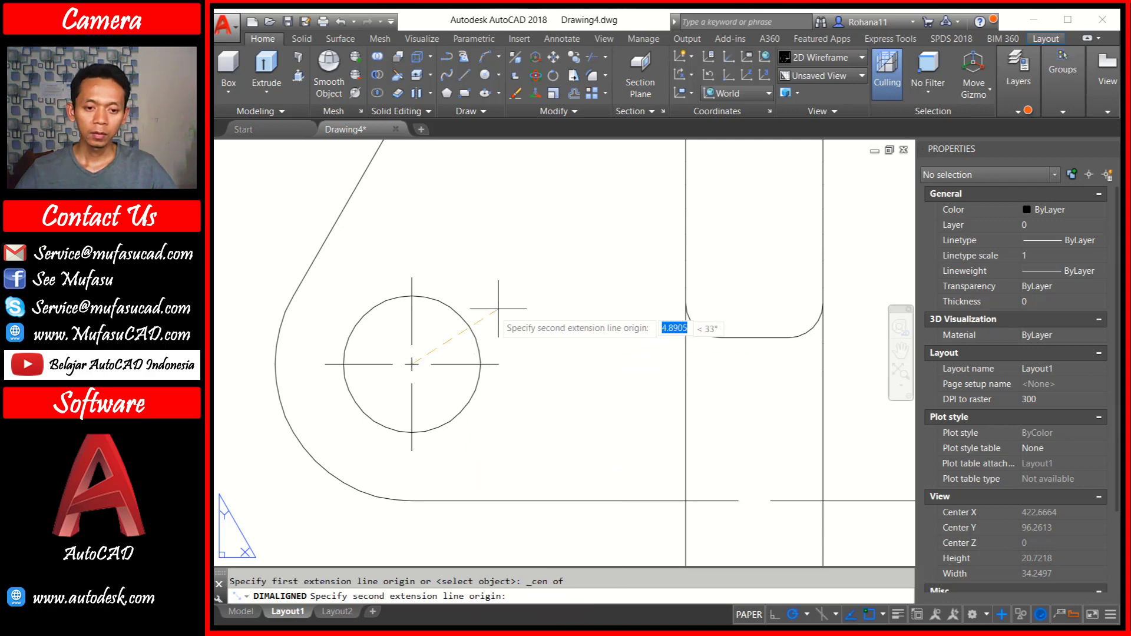
scroll(501, 310, down, 4)
middle_drag(511, 287, 491, 429)
shift+right_click(502, 304)
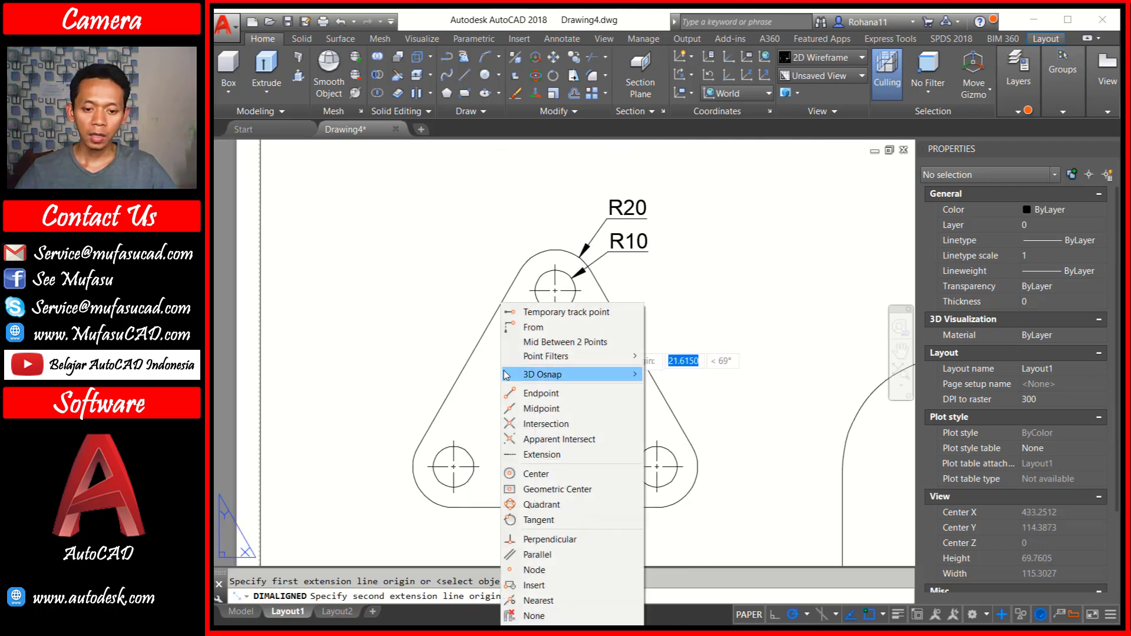
click(528, 472)
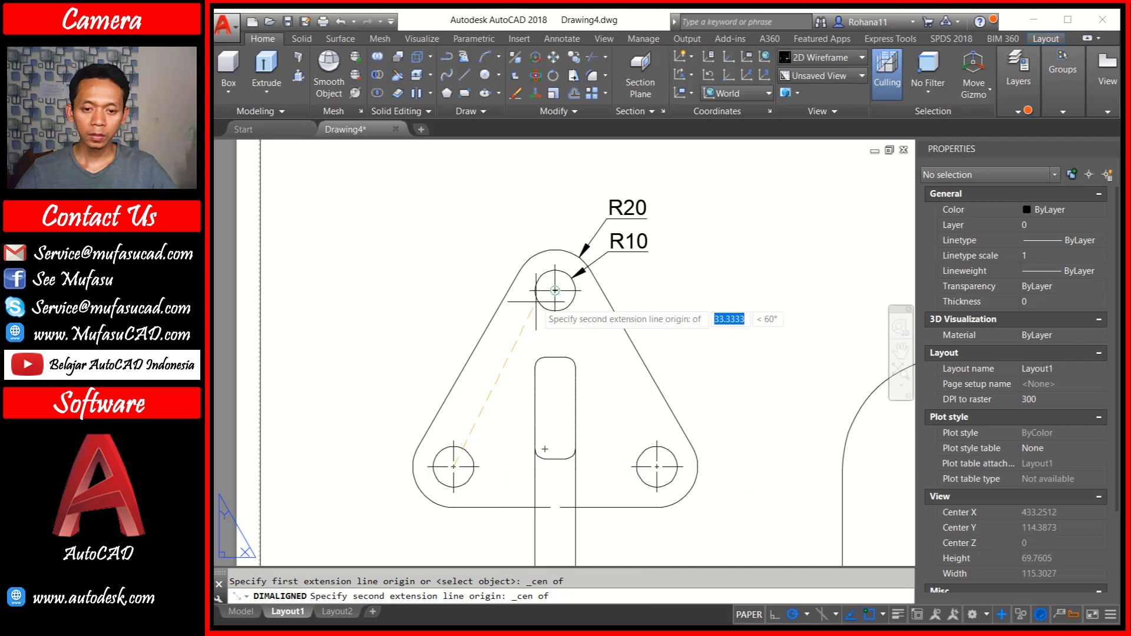
click(555, 290)
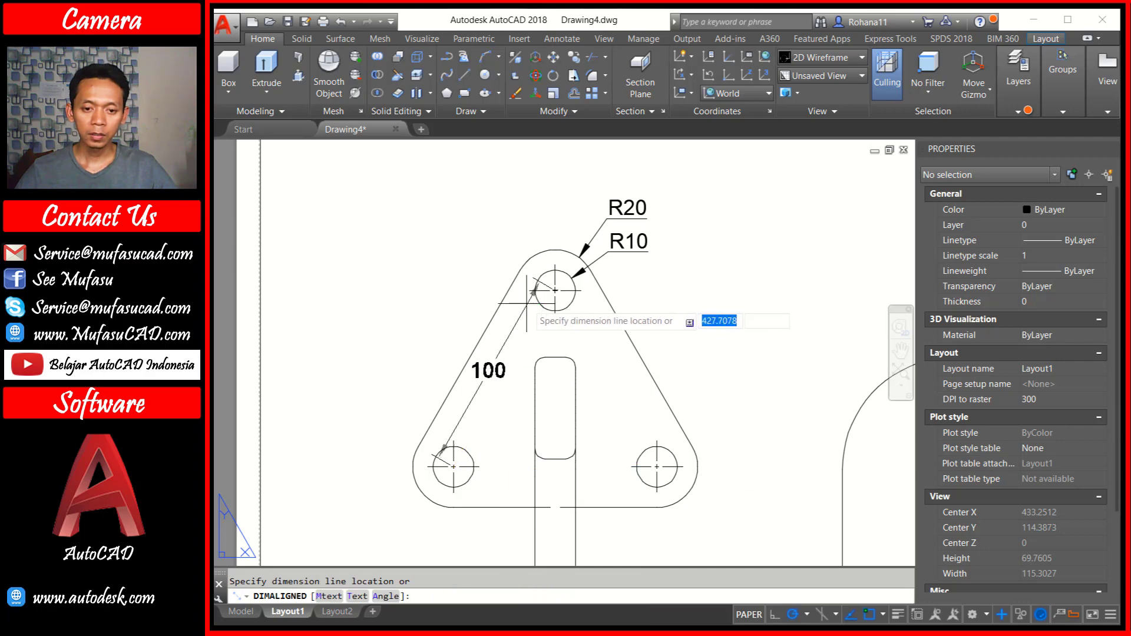
click(457, 288)
scroll(457, 289, down, 2)
scroll(459, 295, down, 2)
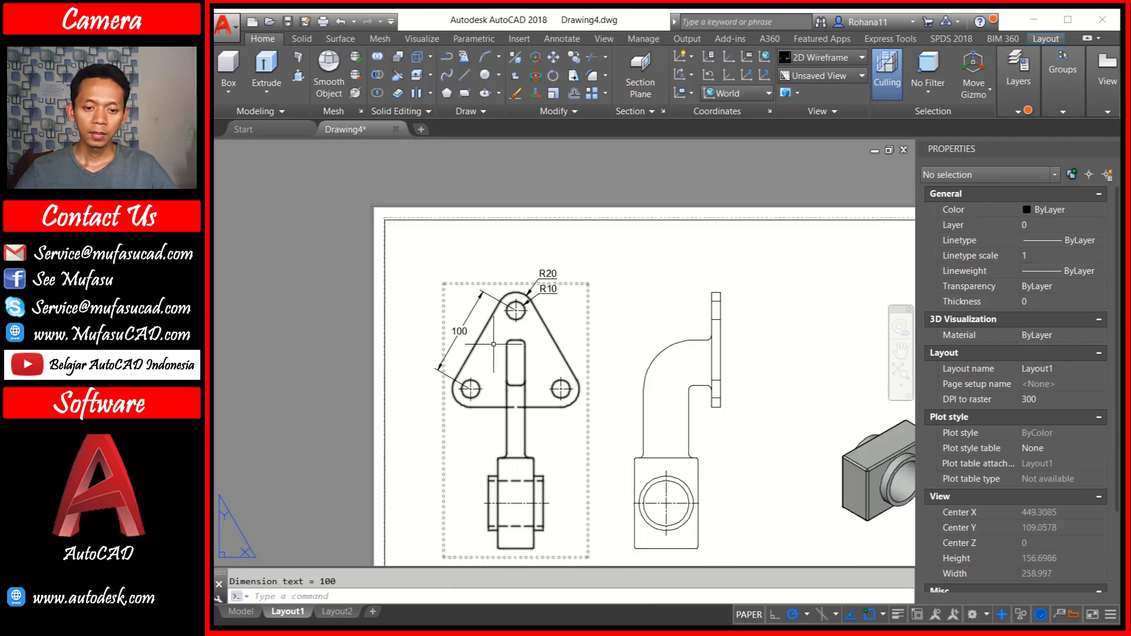
Add a 20 width dimension above the slot, replacing the aligned dimension with a linear one
scroll(498, 395, up, 5)
key(Return)
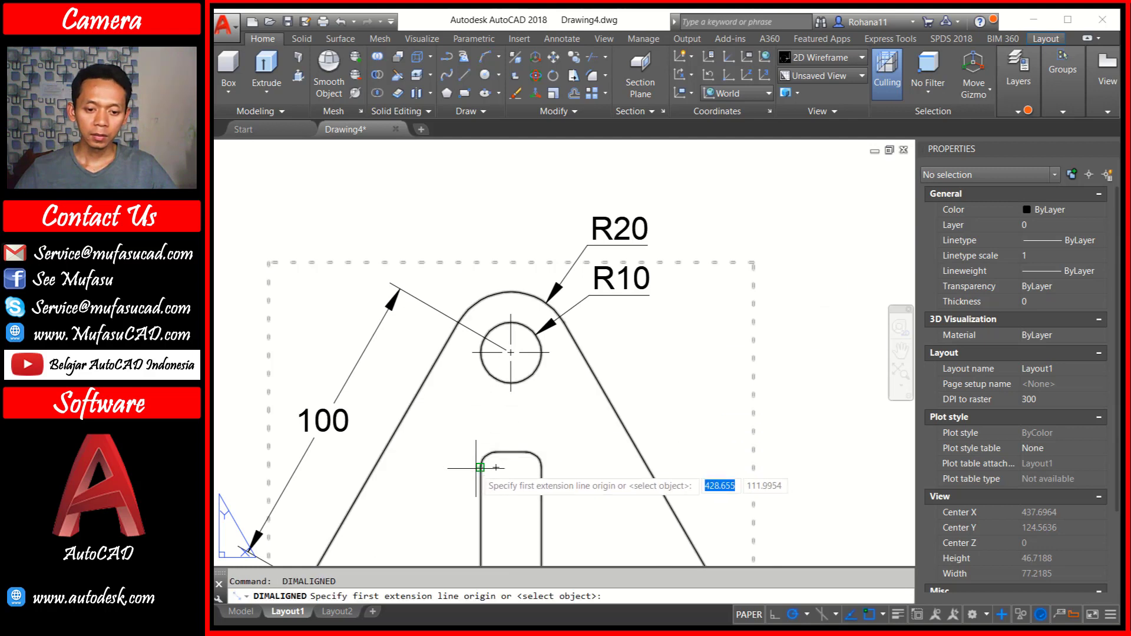
key(Escape)
text(DIML)
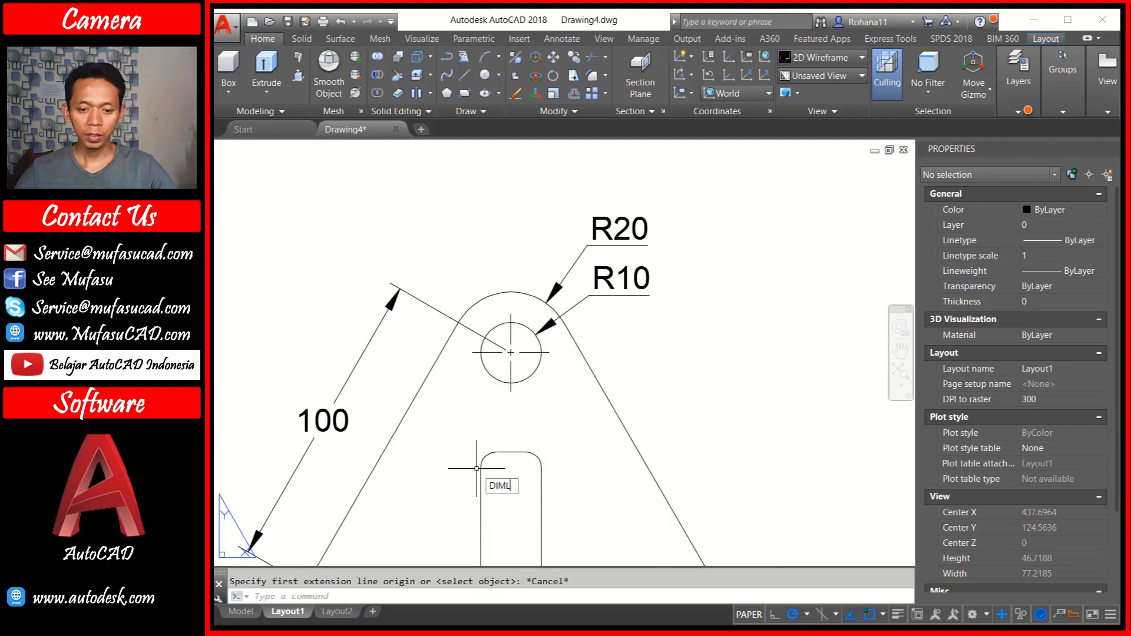
key(Return)
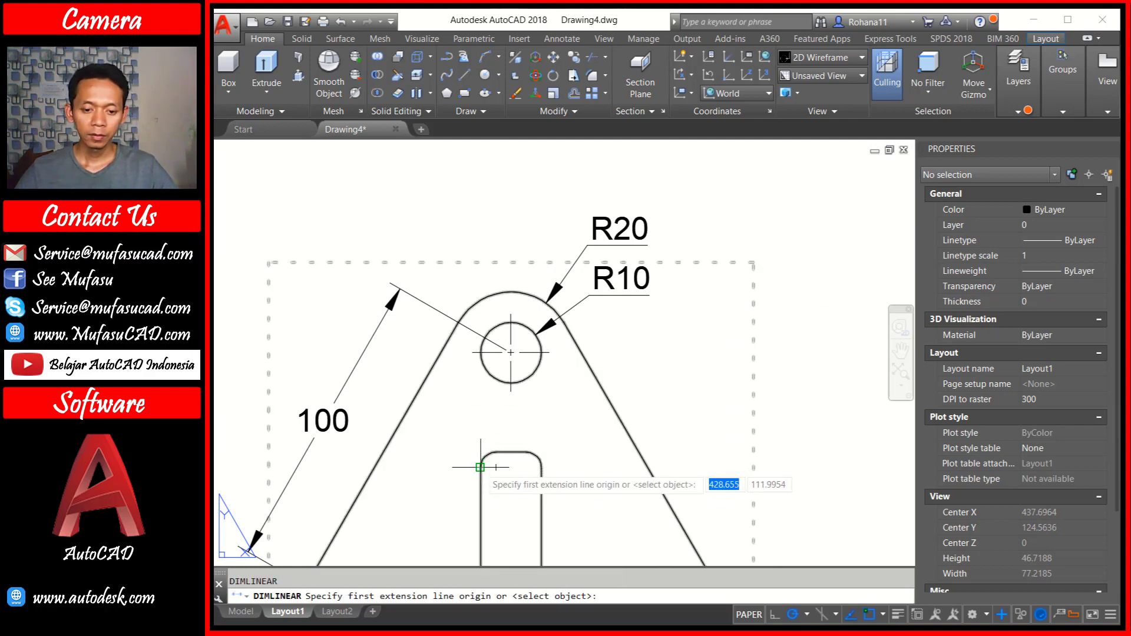
click(482, 467)
click(541, 468)
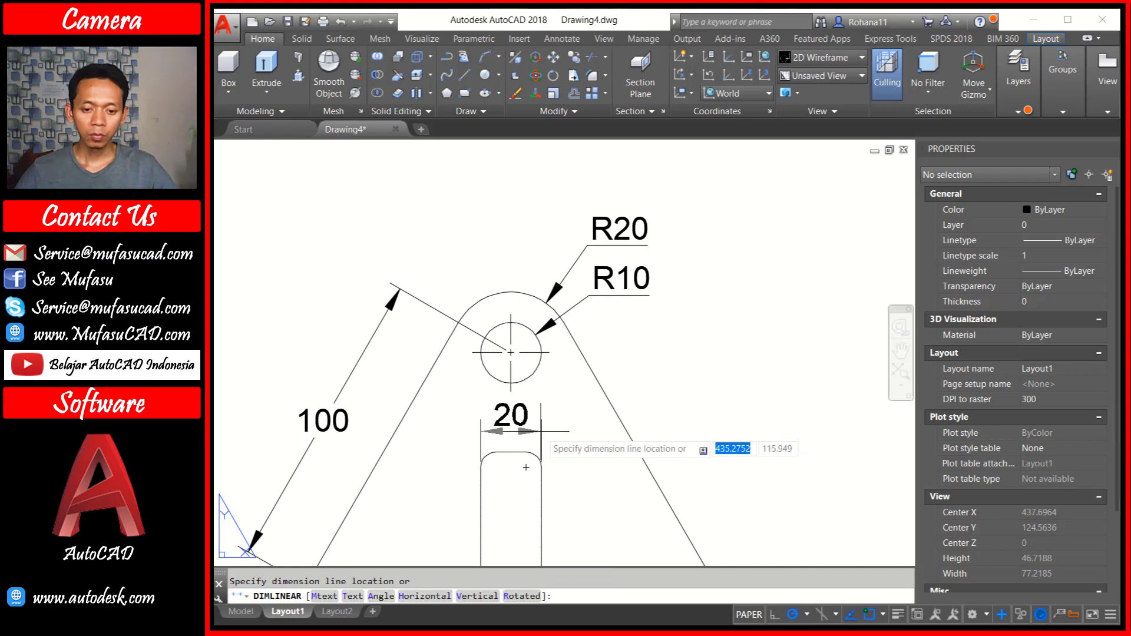
click(533, 433)
Dimension the slot's length as a vertical 50 placed beside it
middle_drag(537, 454, 517, 408)
key(Return)
click(508, 408)
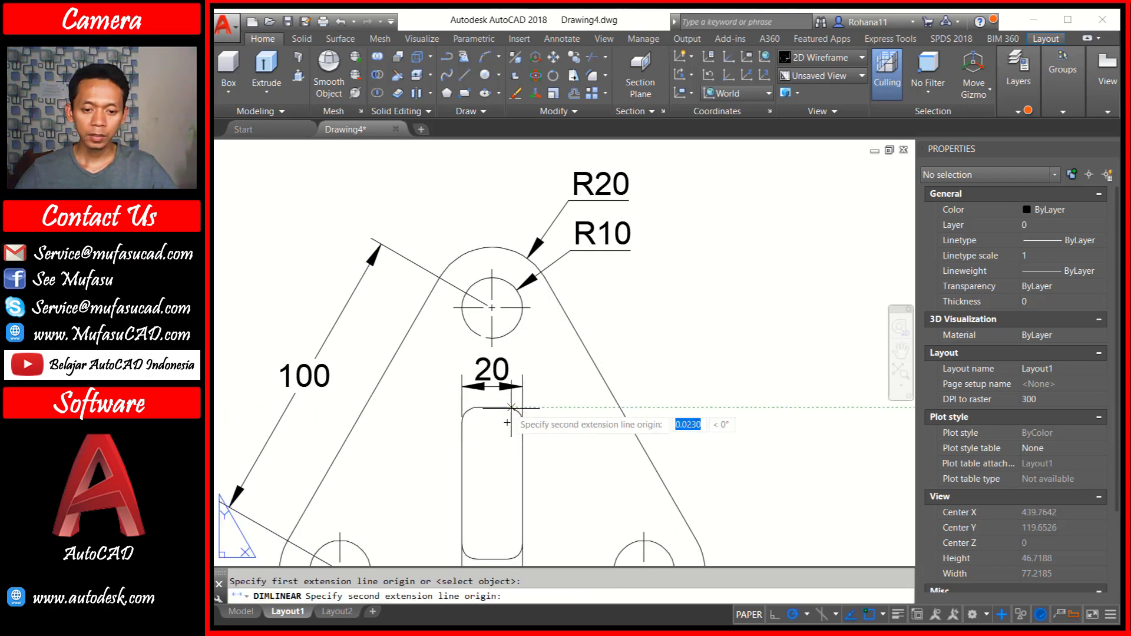
scroll(518, 413, down, 2)
scroll(537, 457, up, 2)
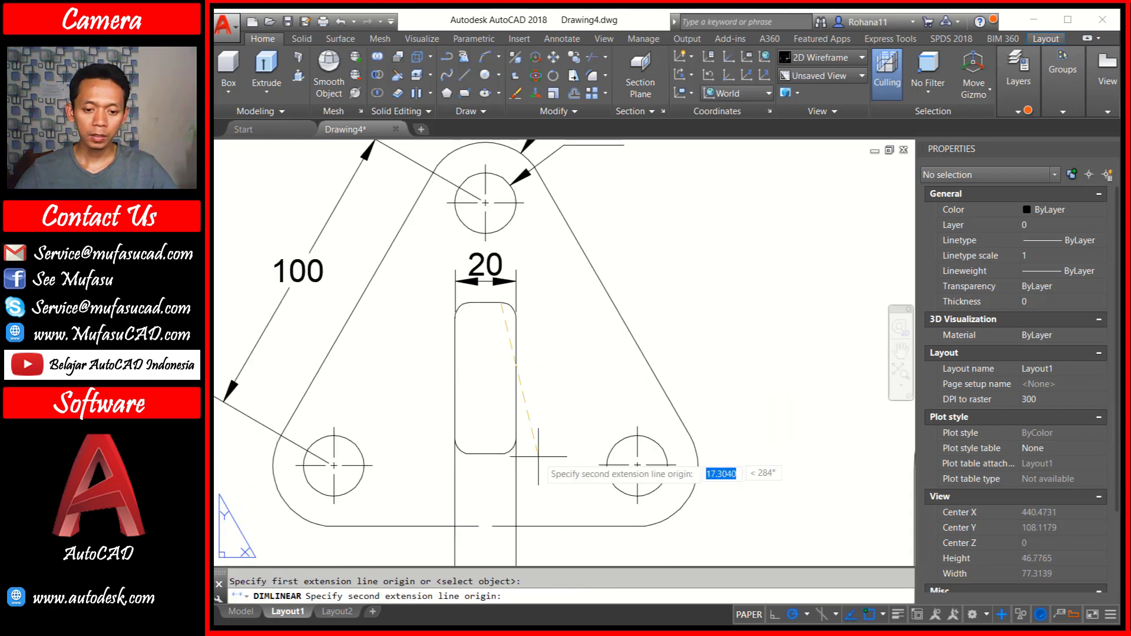
click(500, 454)
click(550, 440)
scroll(550, 440, down, 1)
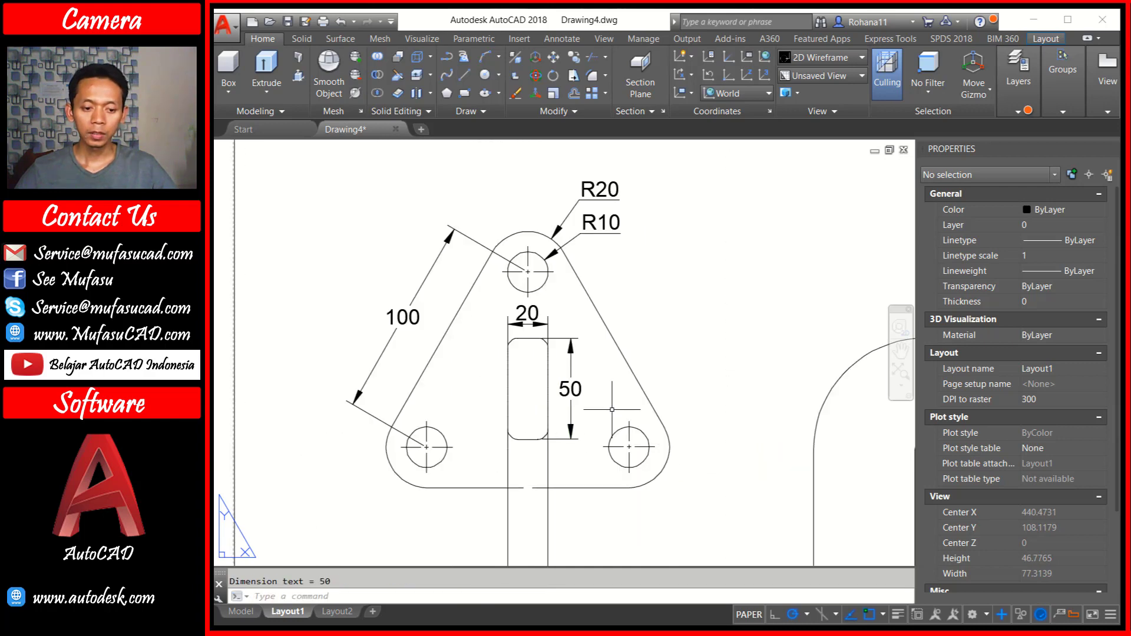
scroll(589, 412, down, 2)
scroll(662, 404, up, 1)
middle_drag(604, 379, 585, 364)
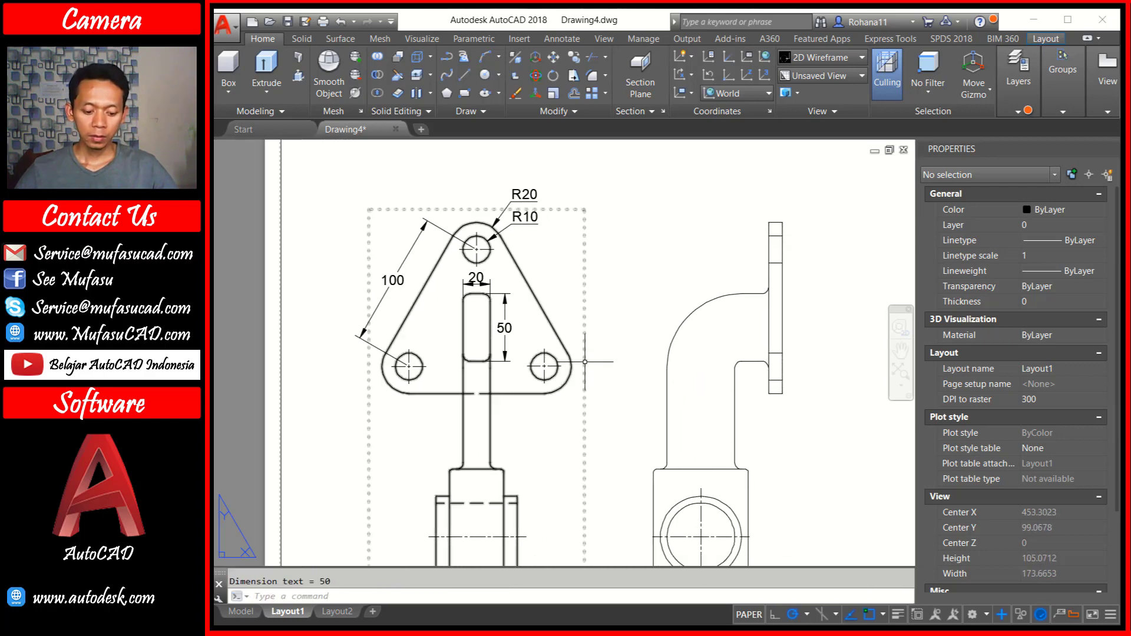
Add an R5 radius dimension to the small fillet on the stem
text(DM)
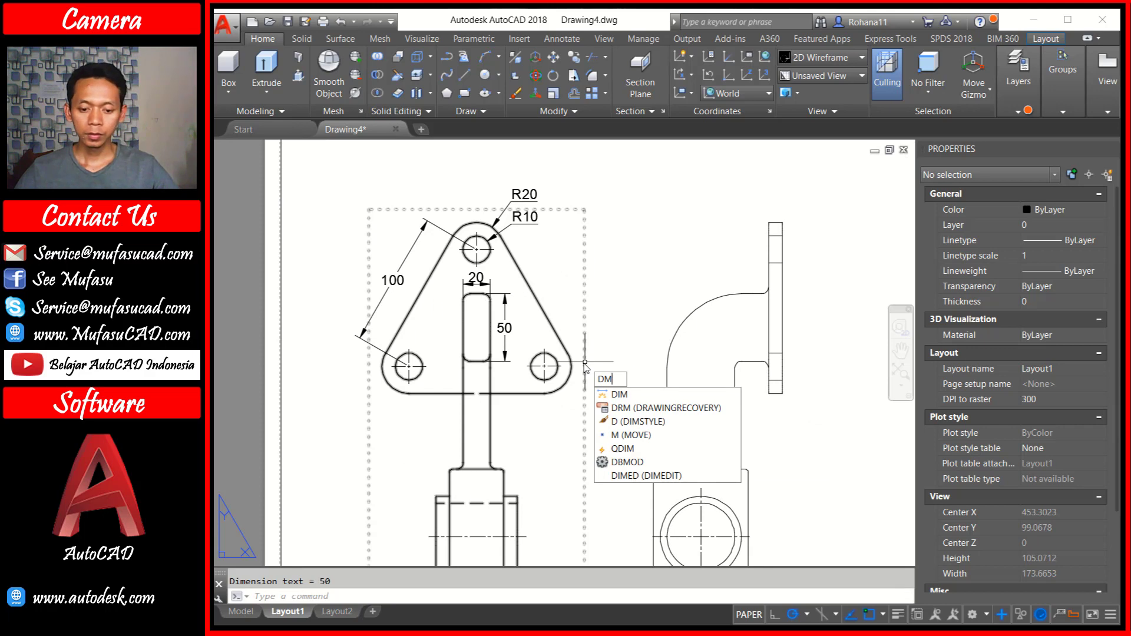
key(Escape)
text(IMRAD)
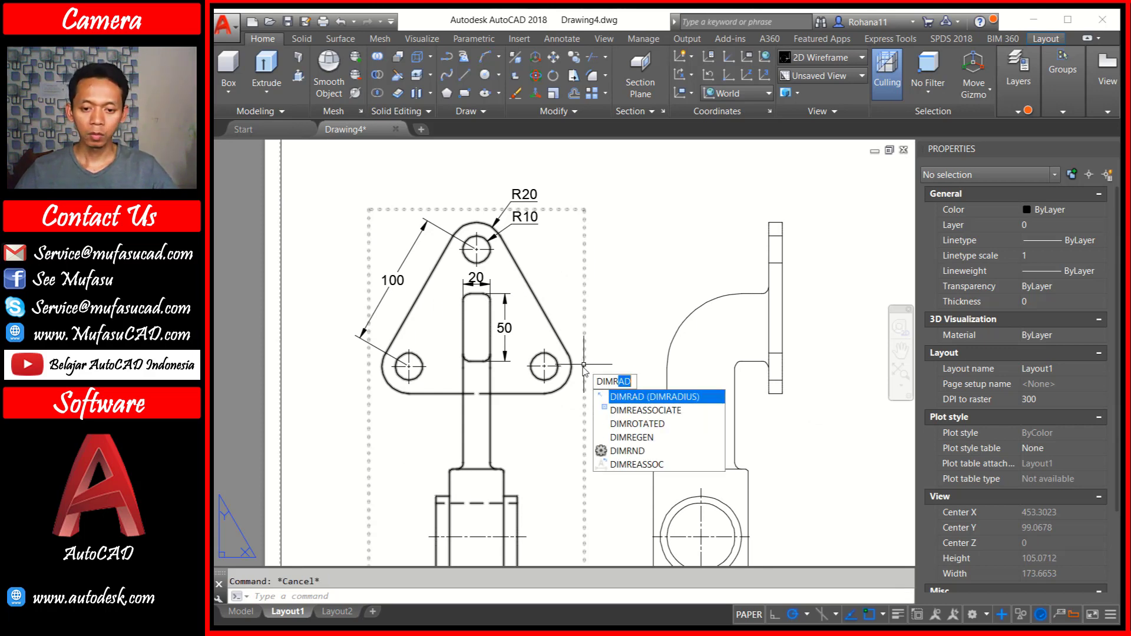
key(Return)
scroll(470, 496, up, 2)
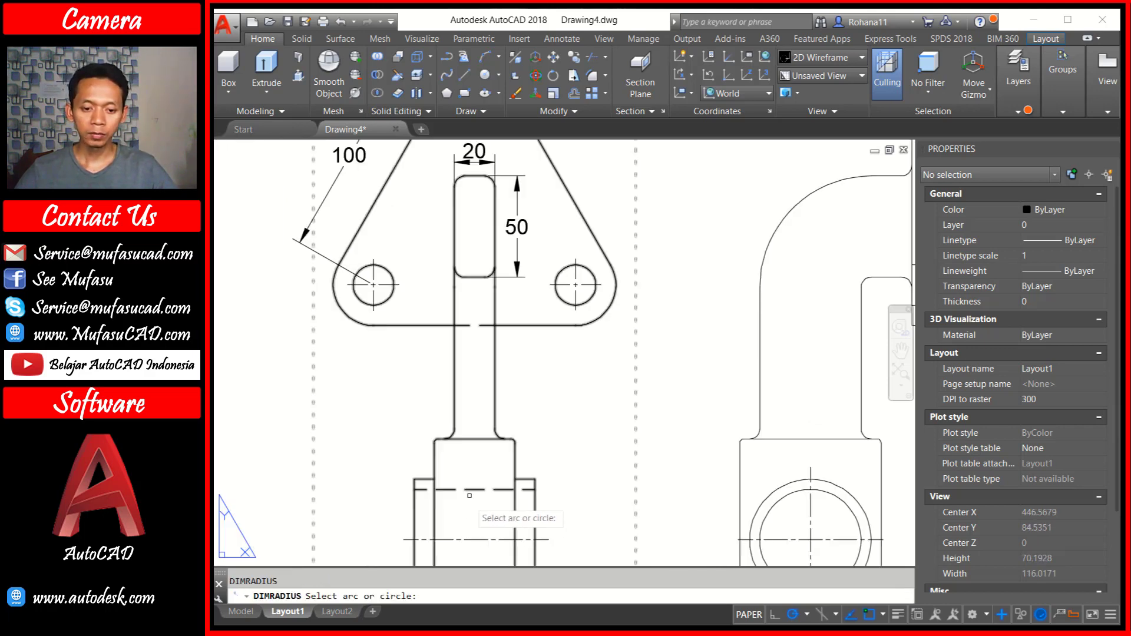
click(493, 433)
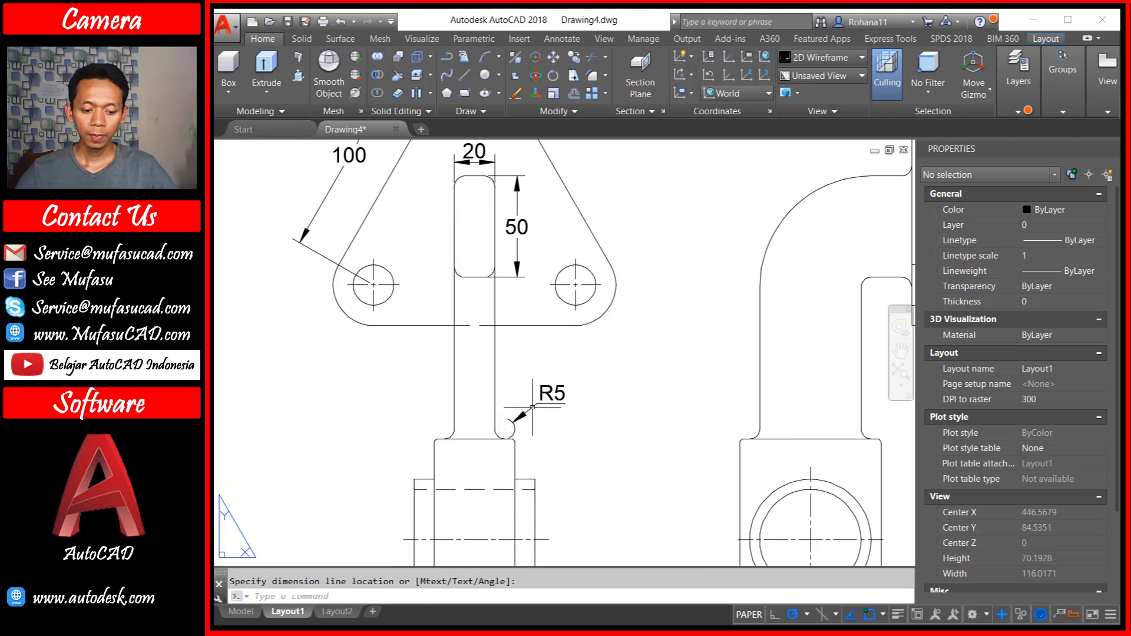
scroll(651, 412, down, 4)
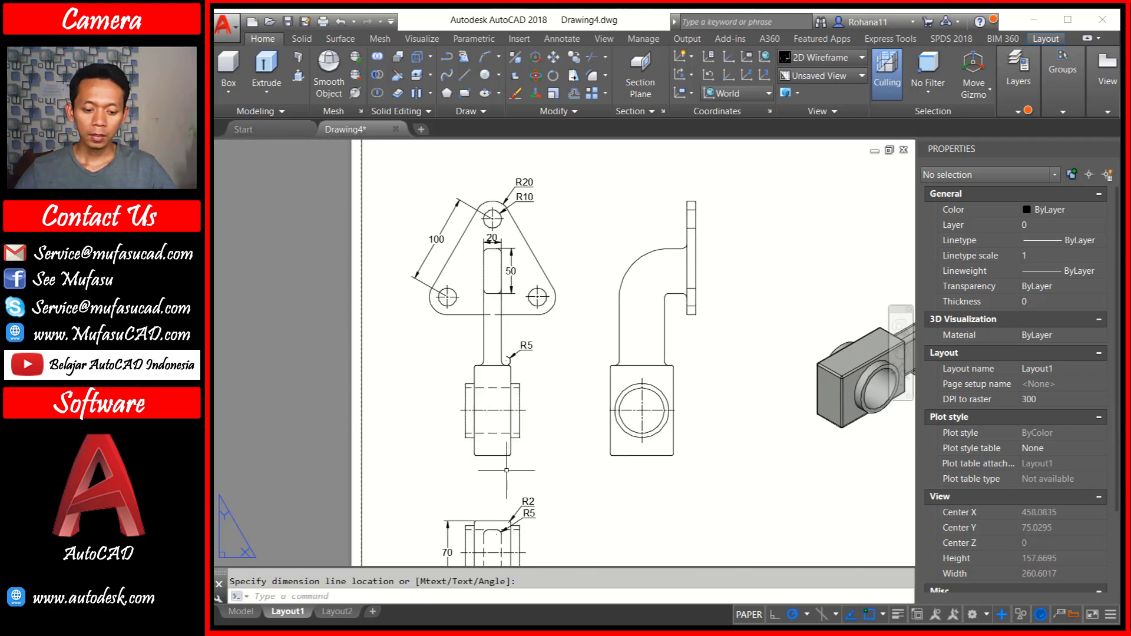
scroll(507, 470, up, 2)
text(DIMLIN)
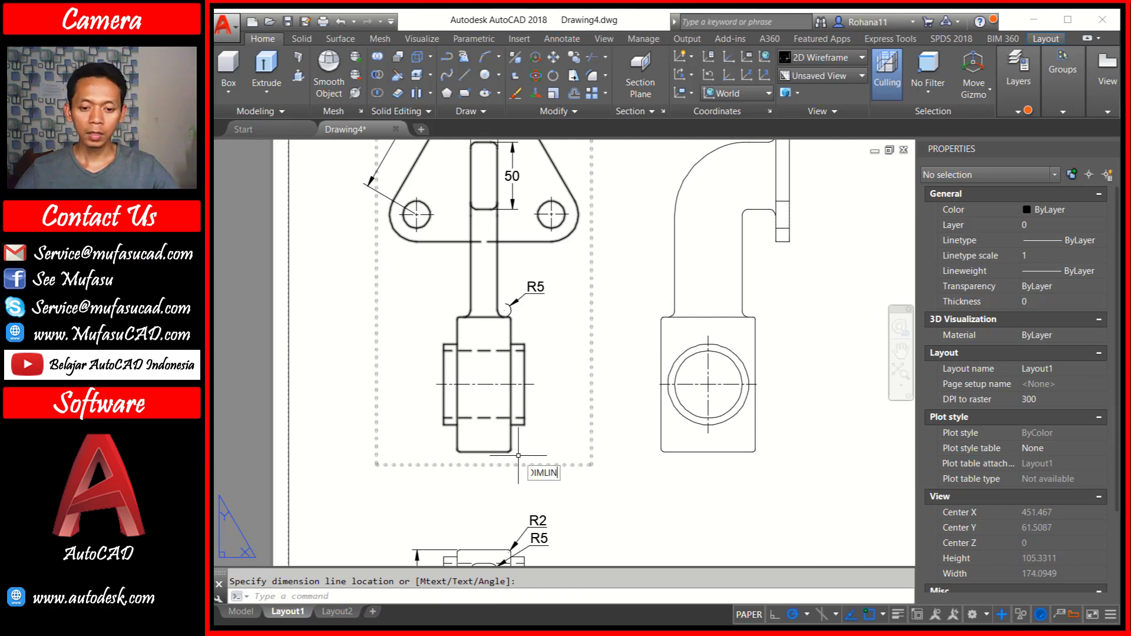
Dimension the lower block's 40 width below it
key(Return)
scroll(459, 470, up, 6)
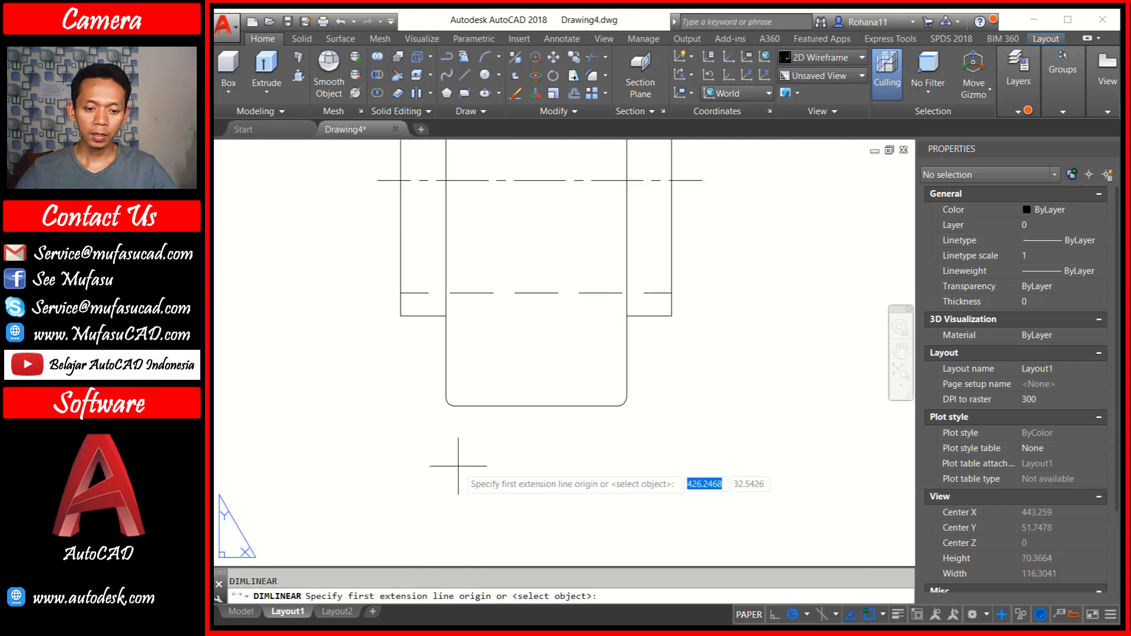
click(446, 397)
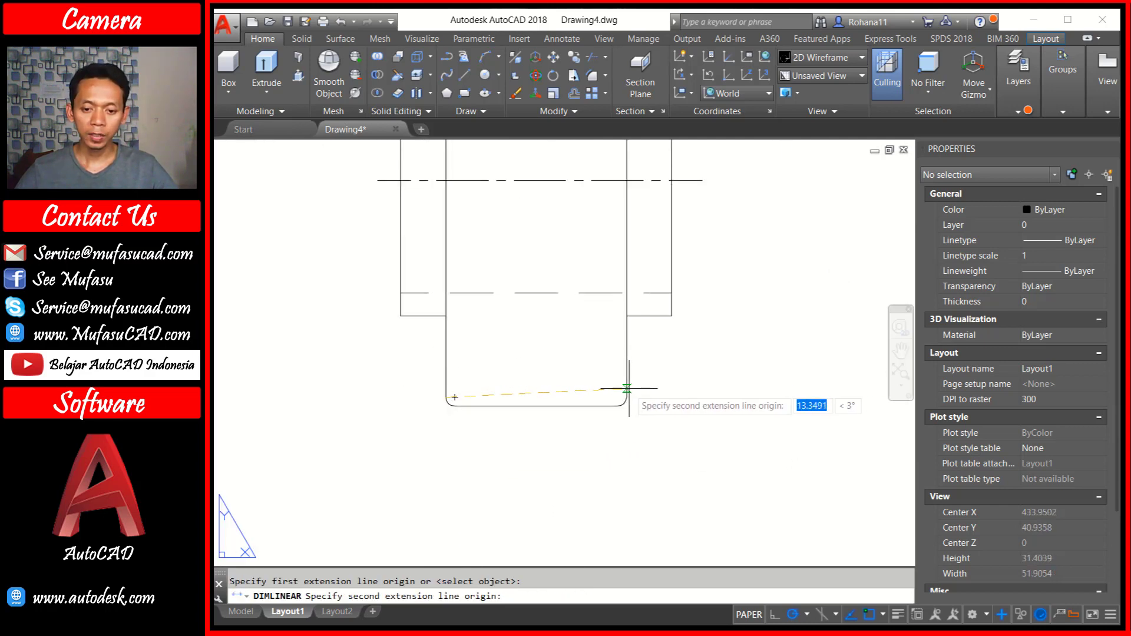
click(627, 397)
click(536, 469)
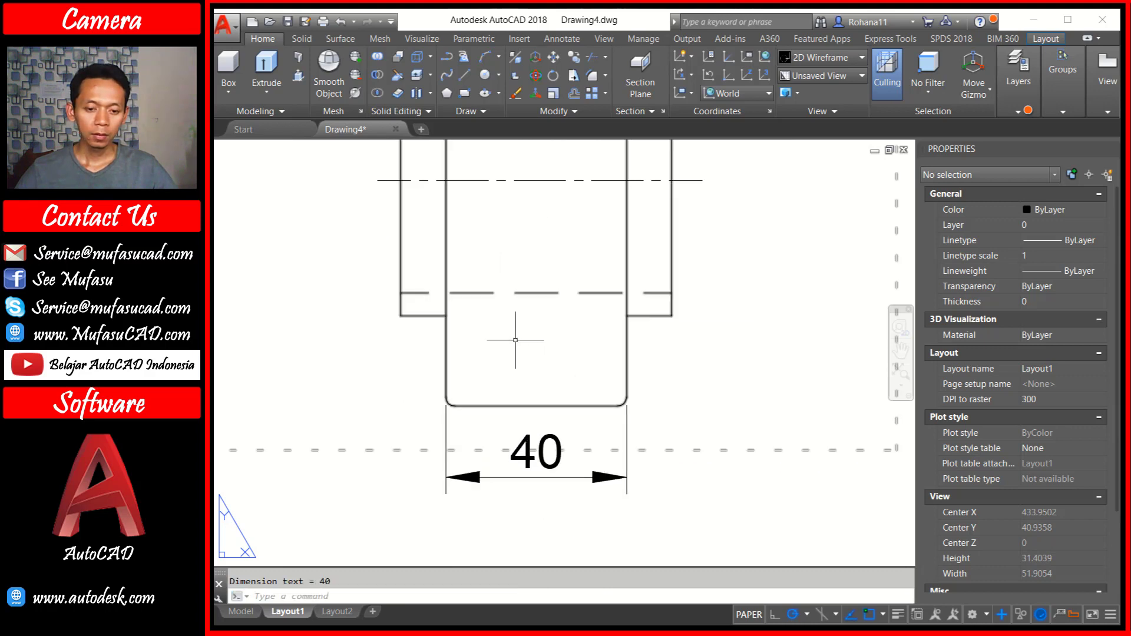
middle_drag(511, 334, 643, 431)
scroll(643, 431, down, 3)
Add the 50 and 60 vertical dimensions on the block's left side
key(Return)
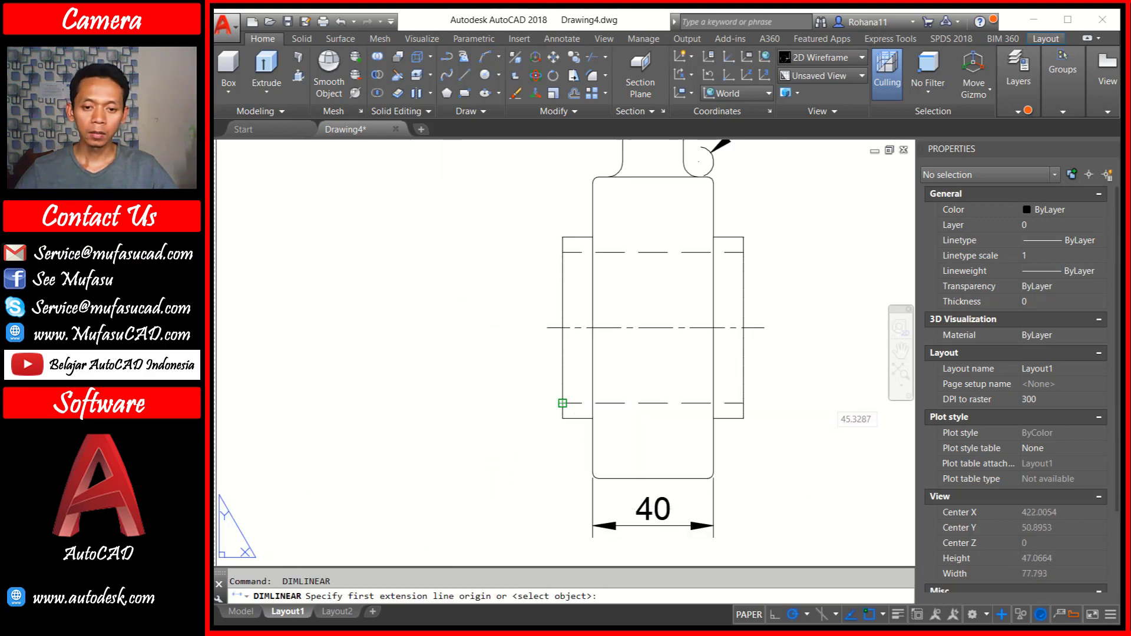
click(563, 403)
click(563, 252)
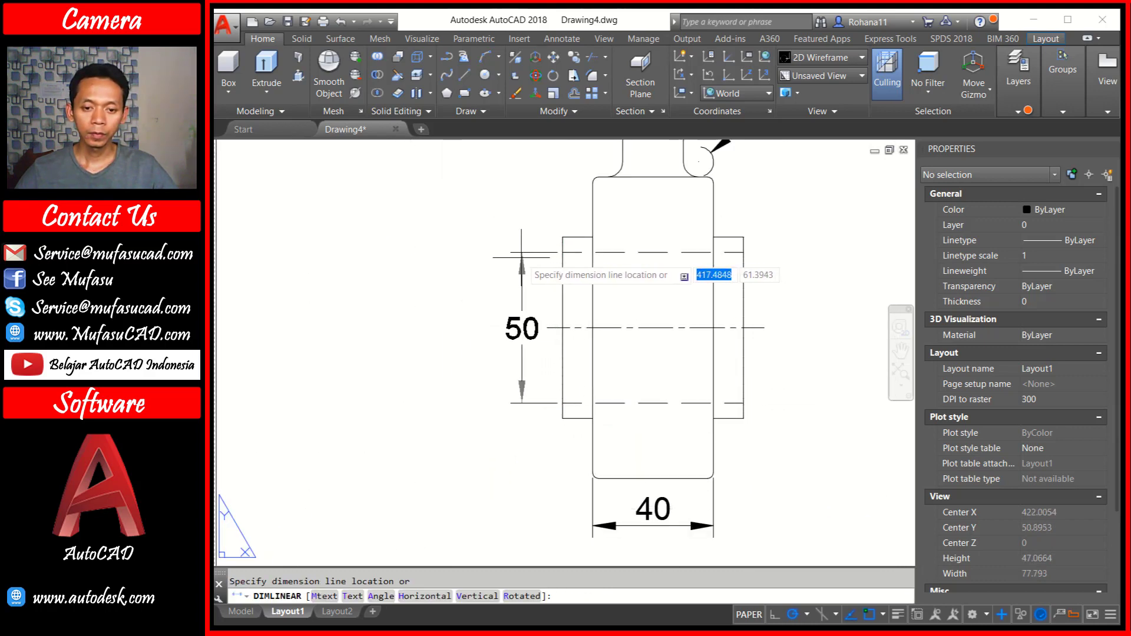
click(517, 253)
key(Return)
click(563, 237)
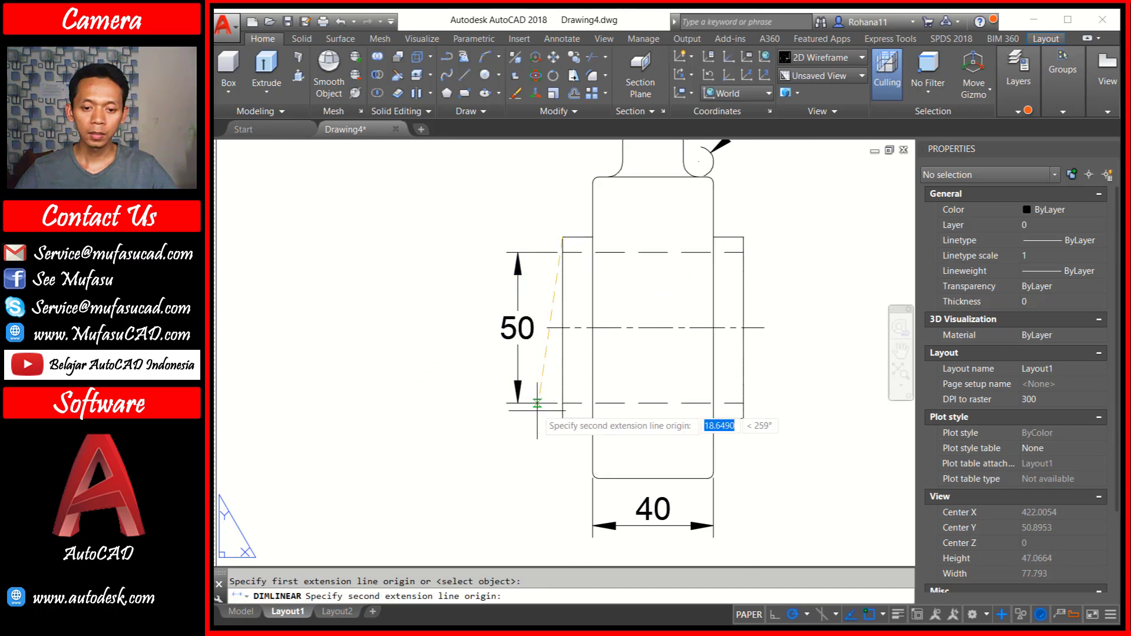
click(562, 419)
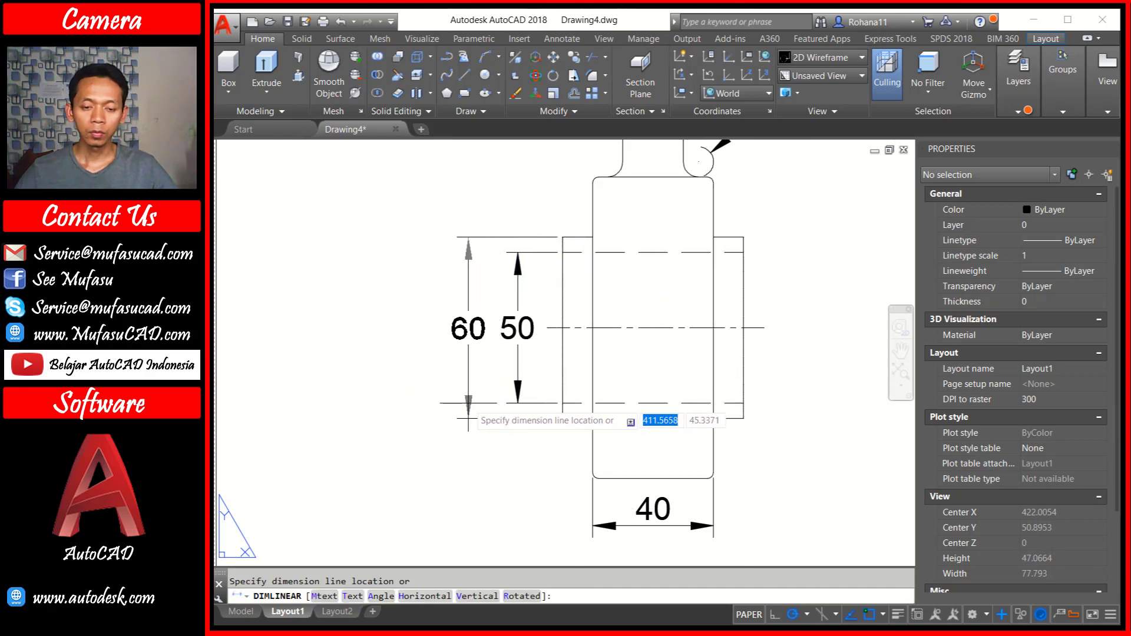
click(481, 406)
Add the 10 offset dimension to the right of the block and recentre the drawings
scroll(648, 368, down, 2)
scroll(648, 368, down, 2)
scroll(684, 377, up, 2)
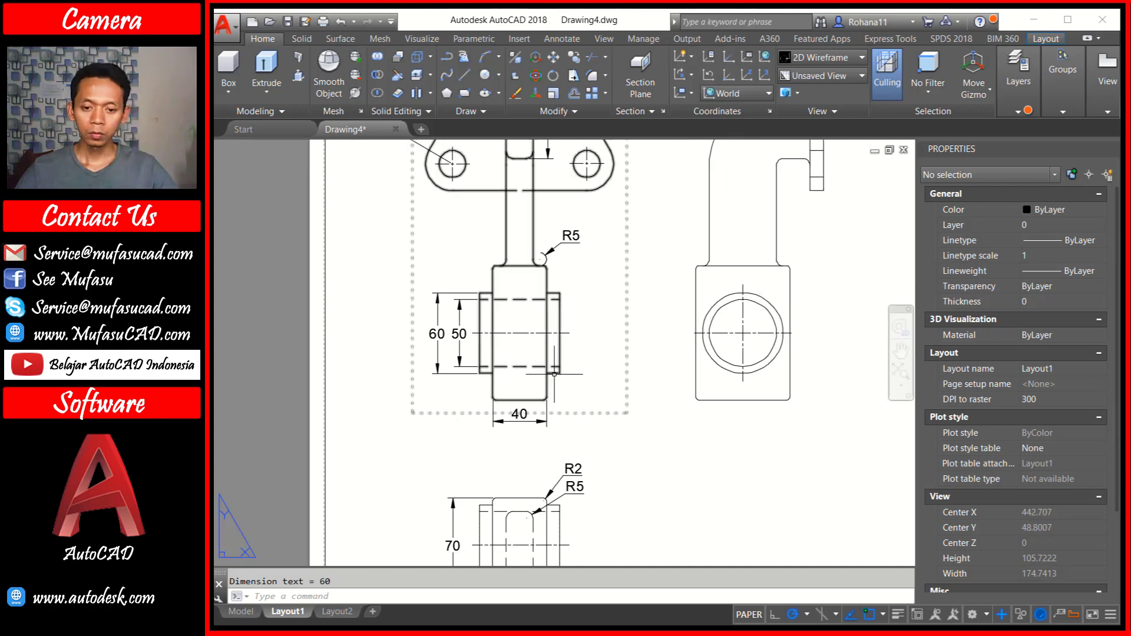
scroll(683, 377, up, 3)
key(Return)
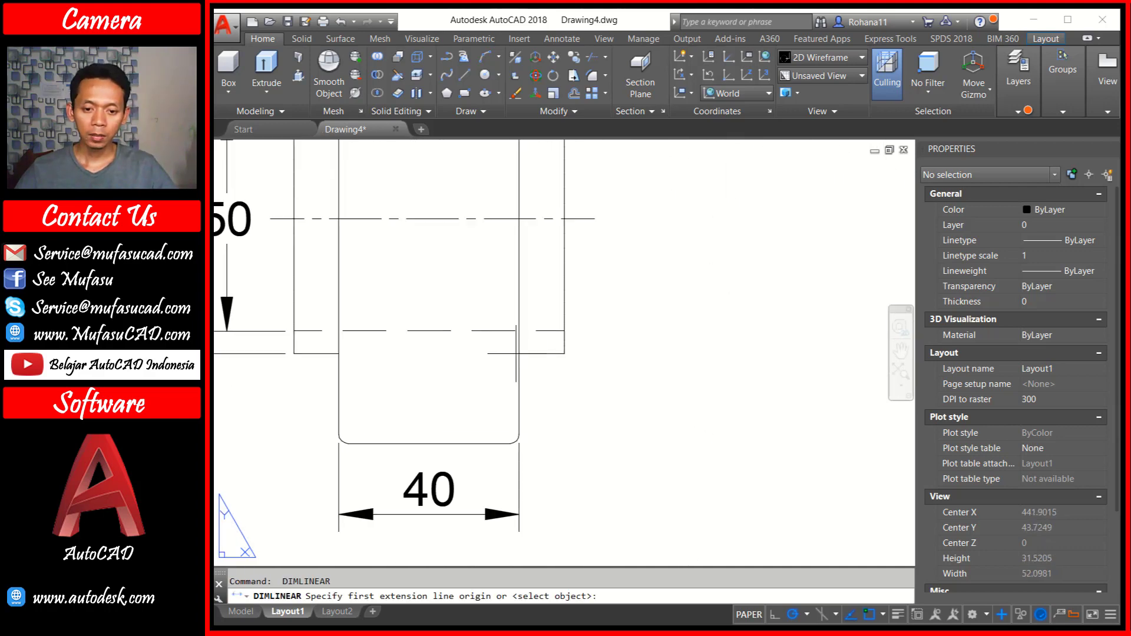
click(564, 354)
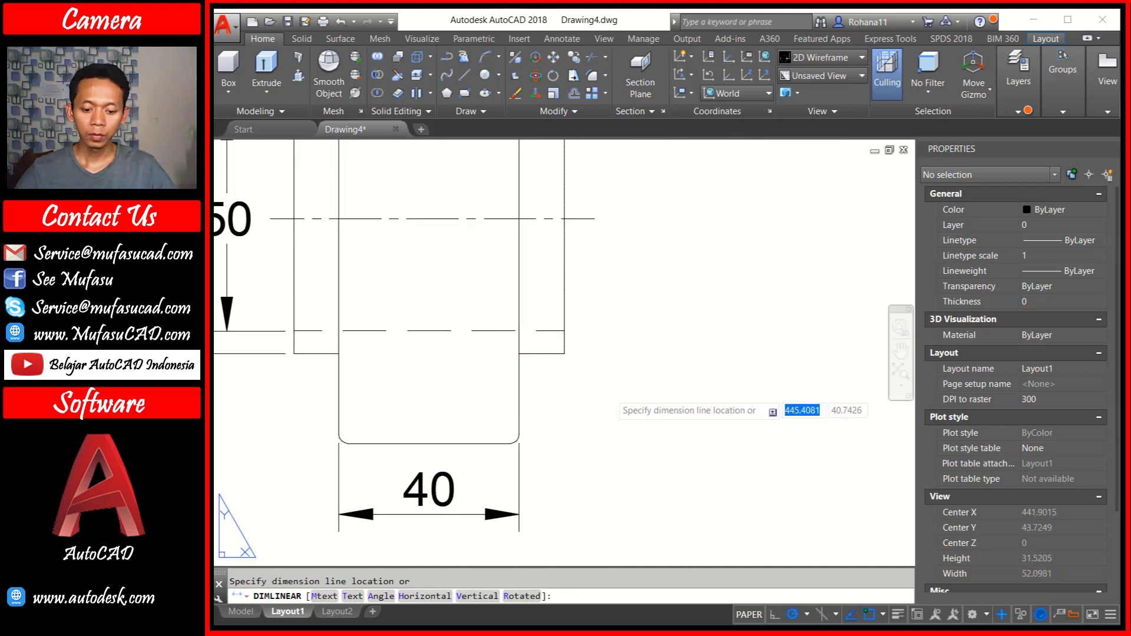
click(622, 393)
scroll(643, 353, down, 2)
scroll(643, 352, down, 2)
scroll(697, 321, down, 2)
scroll(710, 313, down, 2)
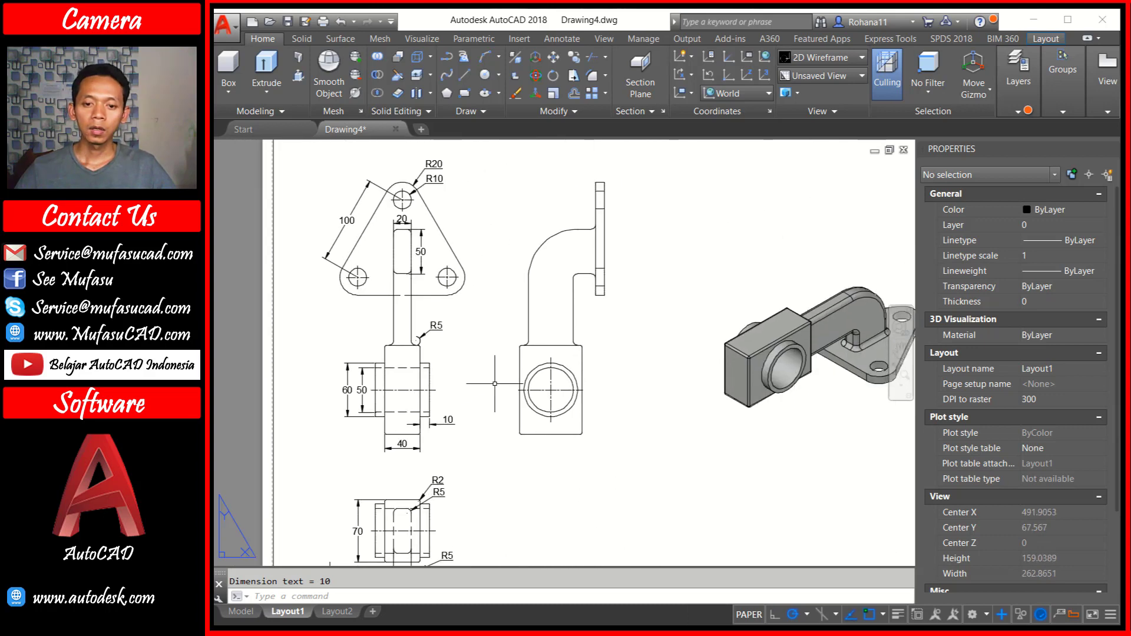
middle_drag(597, 269, 587, 305)
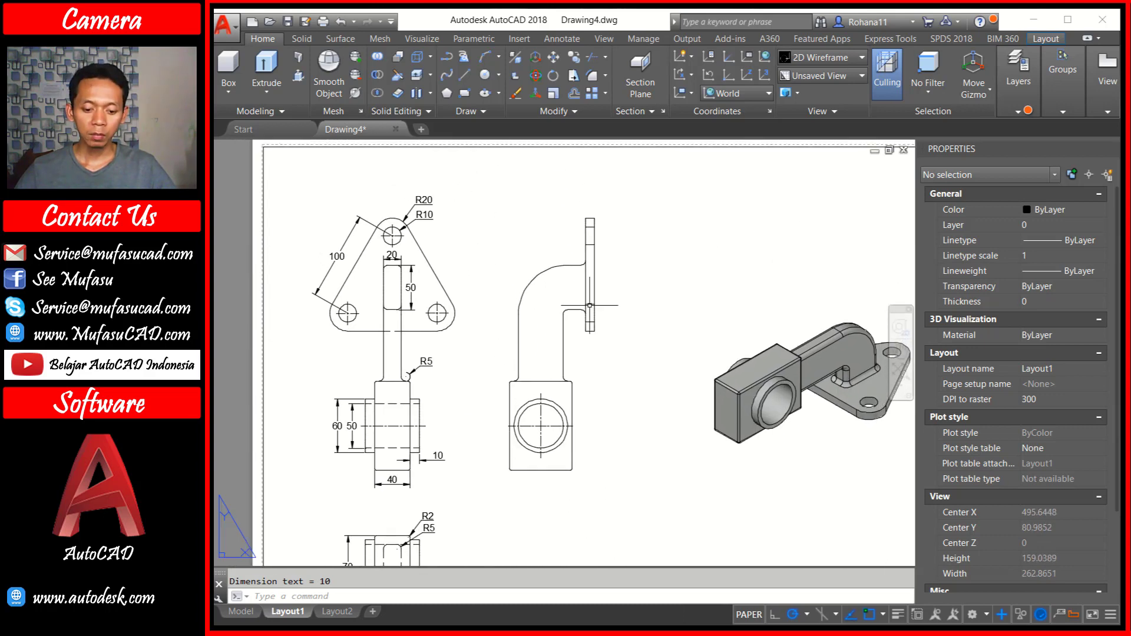
Add R5 and R55 radius dimensions to the side view's top fillet and arm bend
text(DIM)
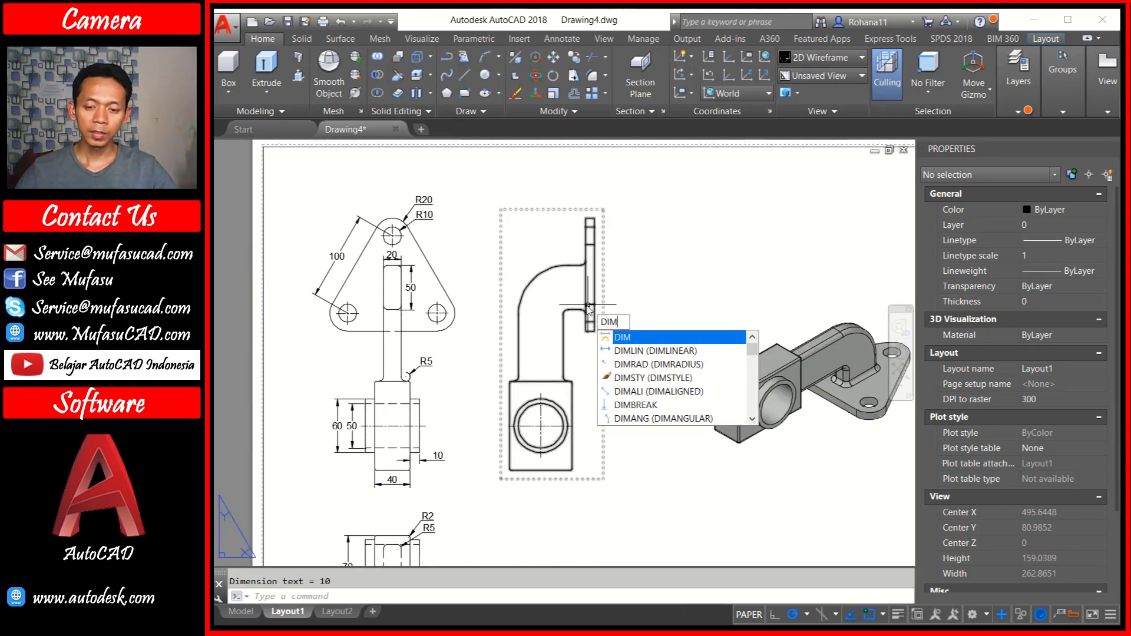
text(R)
key(Return)
scroll(567, 233, up, 2)
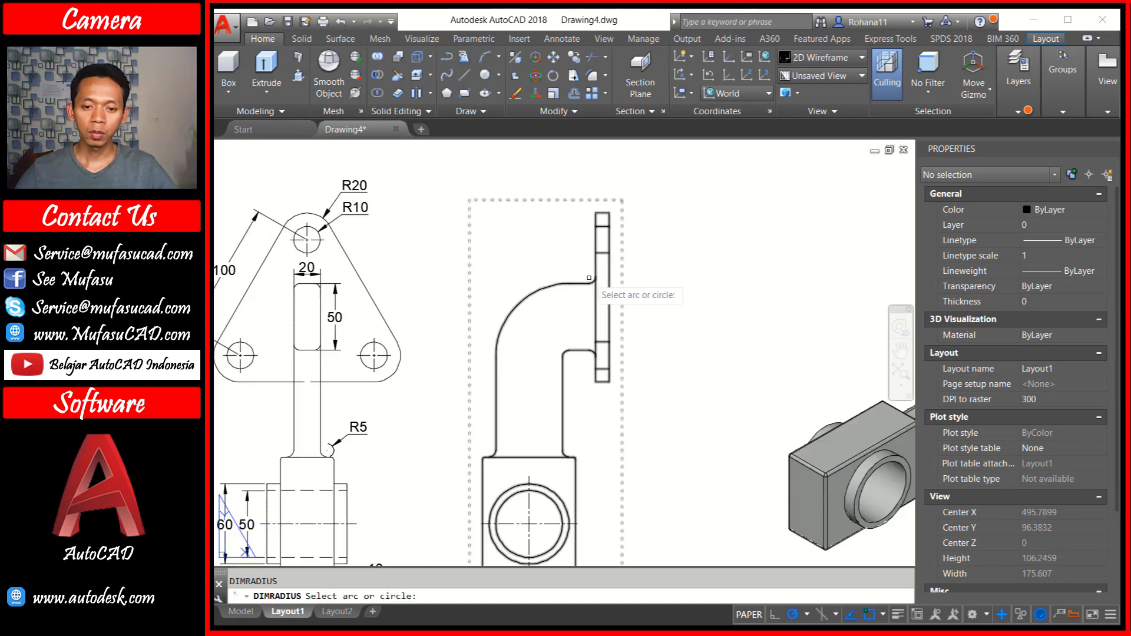
click(593, 282)
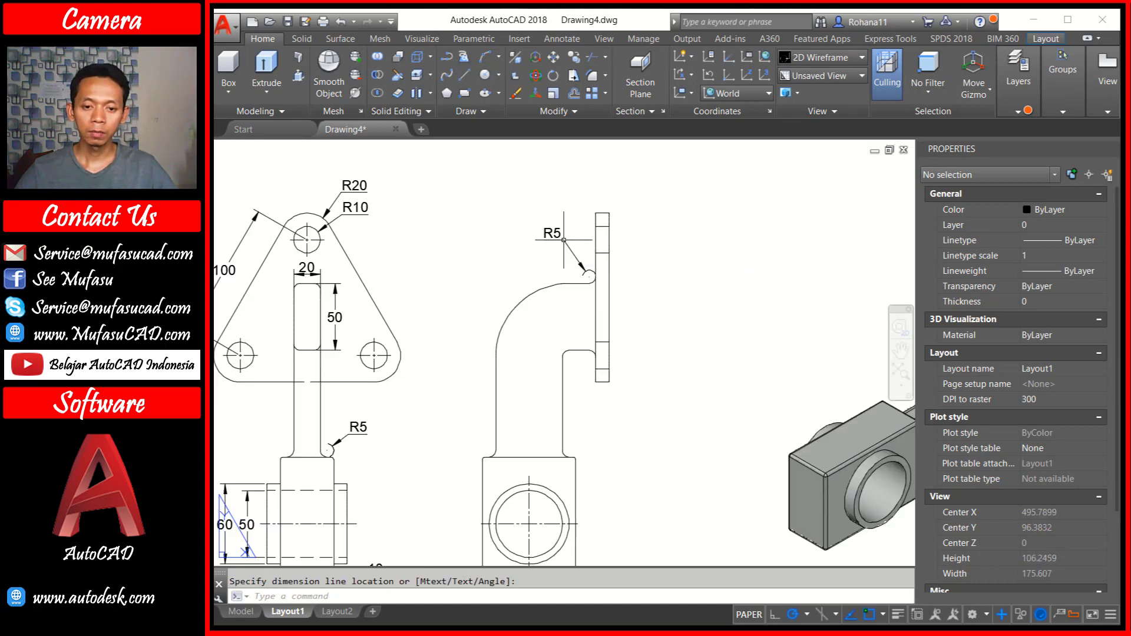
click(557, 239)
key(Return)
click(521, 300)
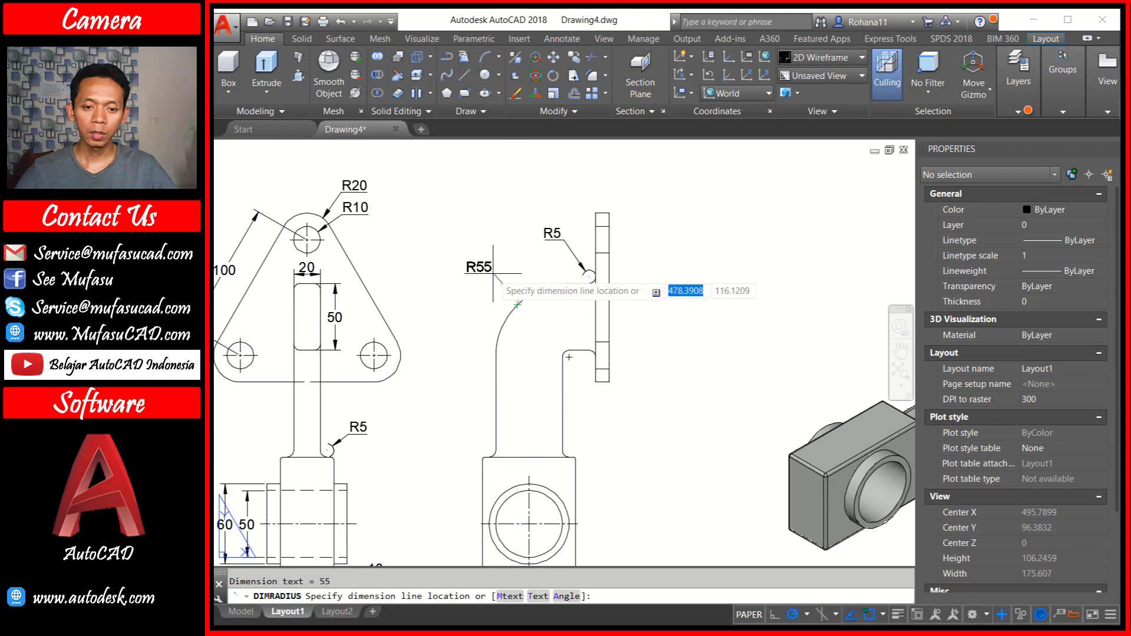
click(552, 294)
Dimension the boss circles with R30 and R25 radii placed to the left
middle_drag(552, 294, 530, 212)
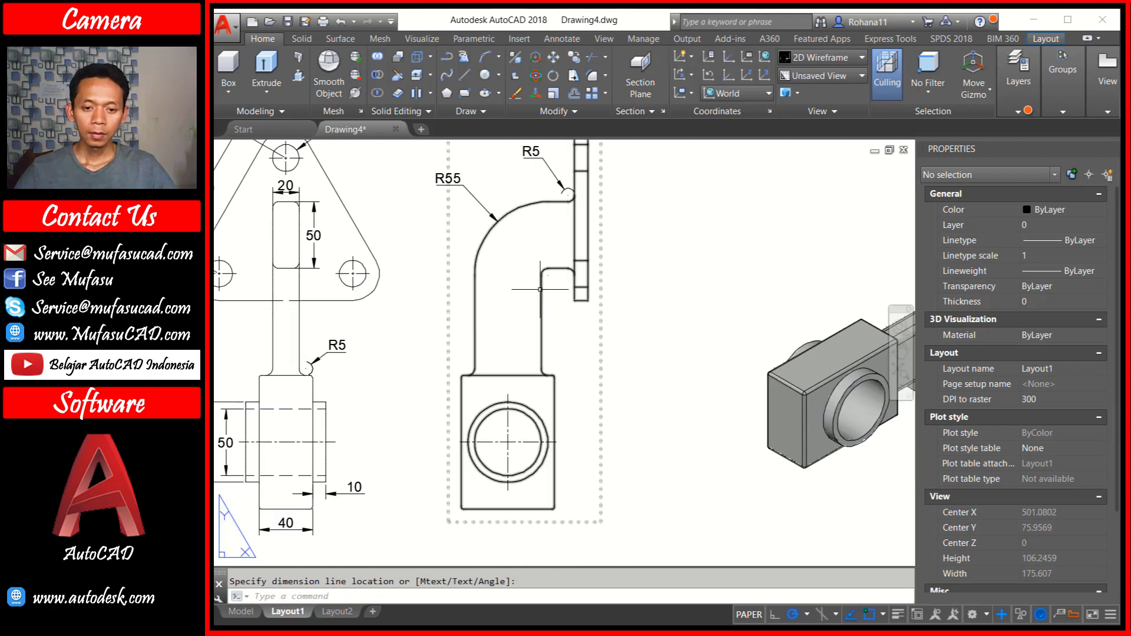
key(Return)
click(480, 412)
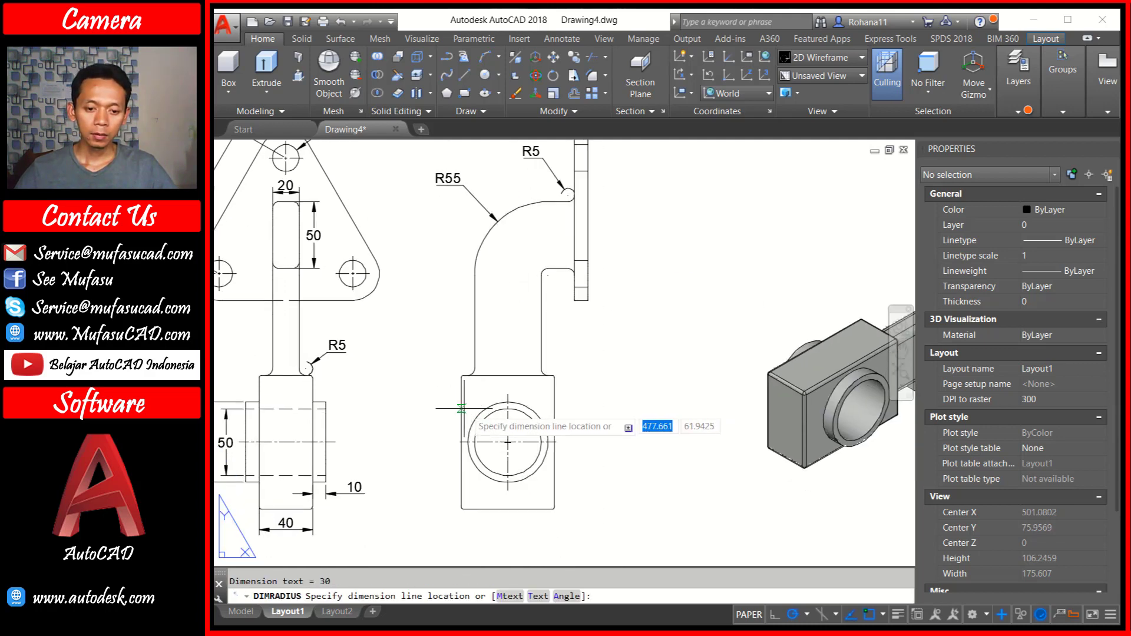
click(449, 394)
key(Return)
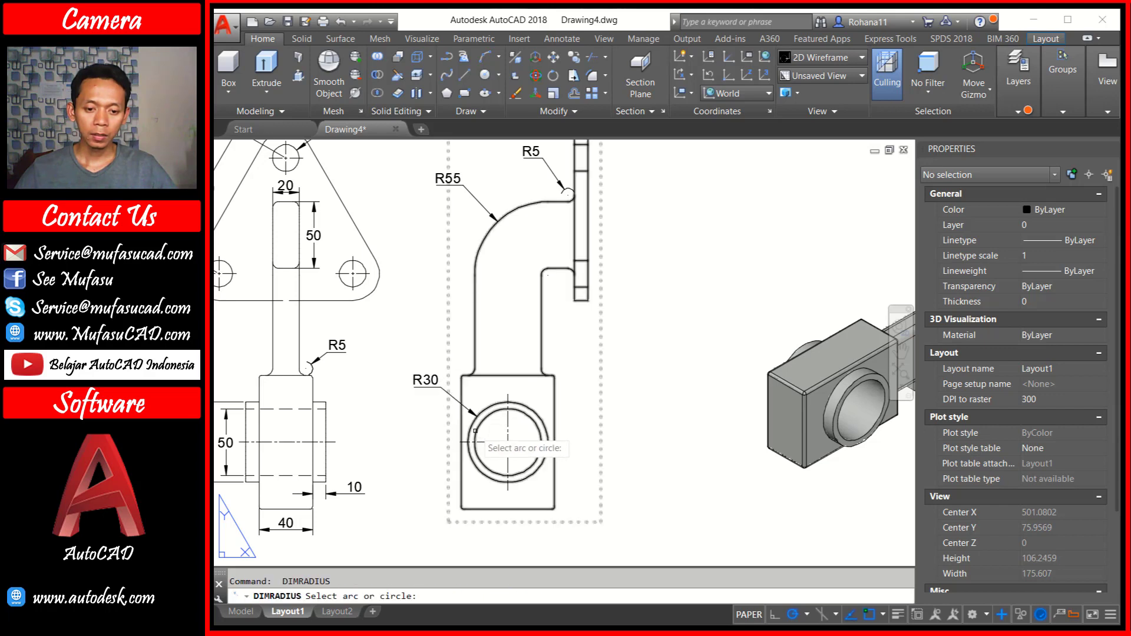
click(476, 431)
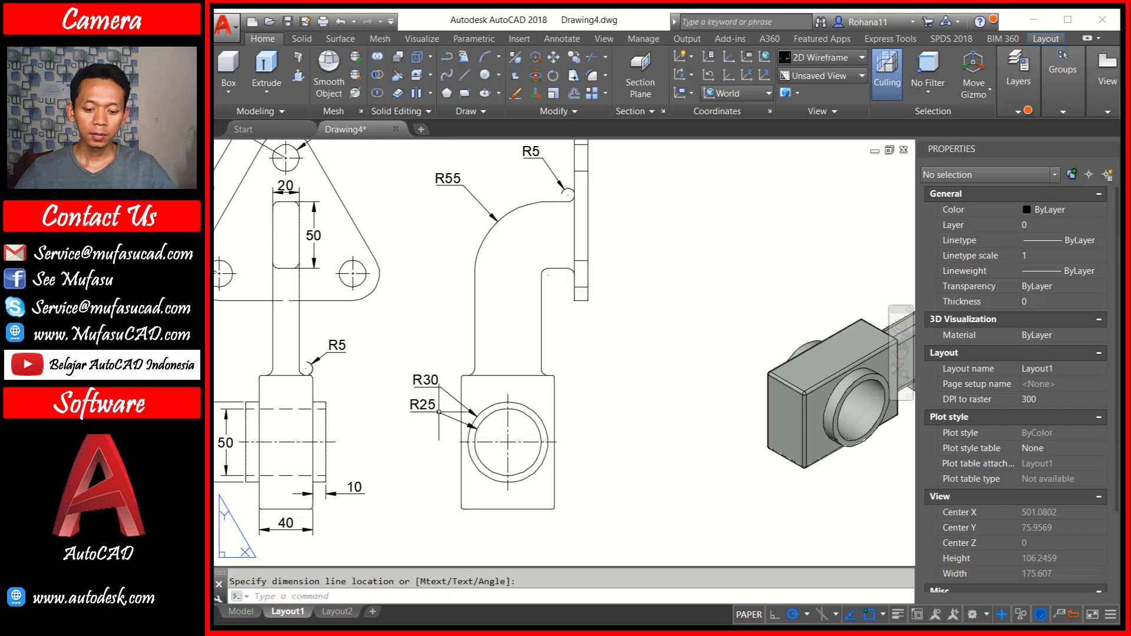
click(436, 406)
Add an R2 radius to the rectangle's lower-left corner fillet, labelled down-left
middle_drag(436, 406, 429, 389)
key(Return)
scroll(454, 414, up, 2)
scroll(454, 414, up, 2)
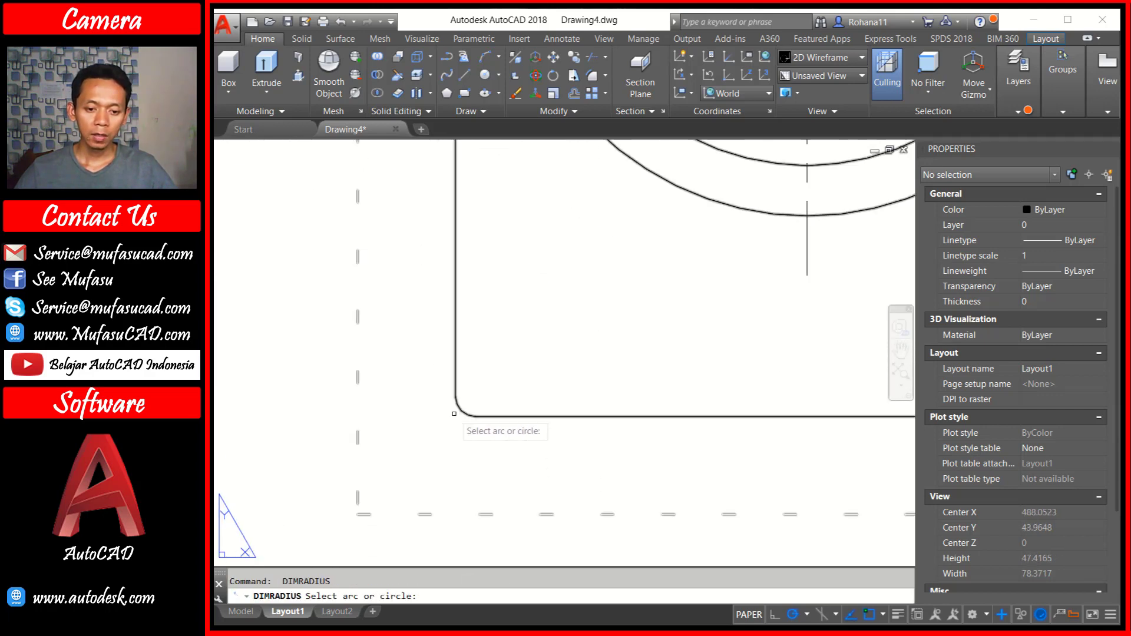
click(461, 407)
click(380, 464)
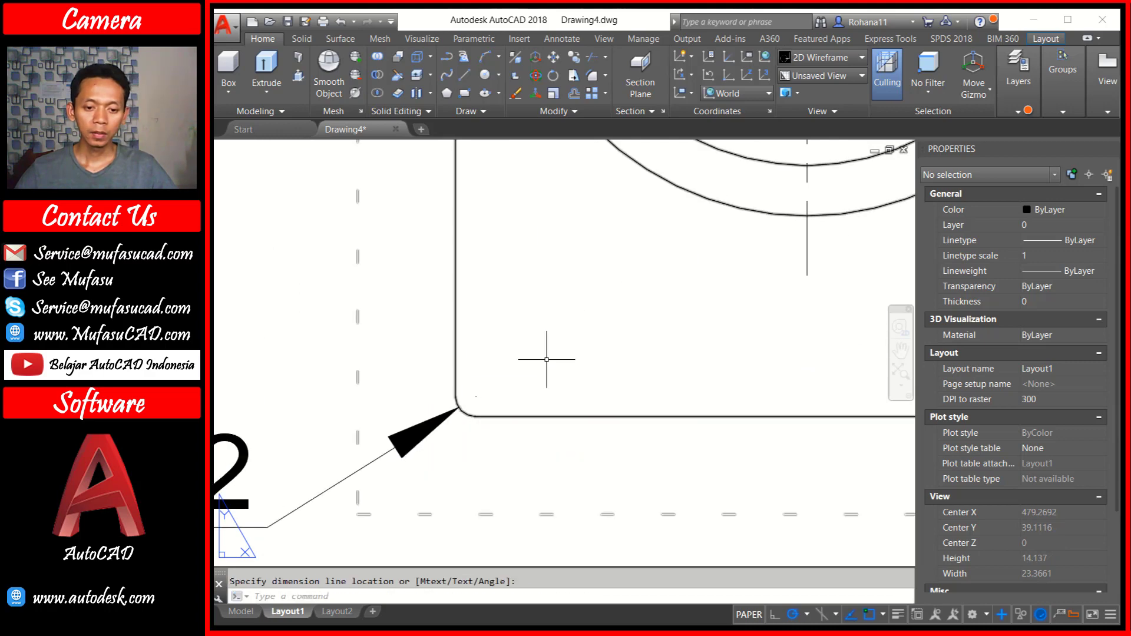
scroll(589, 352, down, 5)
middle_drag(589, 352, 536, 321)
Dimension the rectangle's 70 width below it
text(IML)
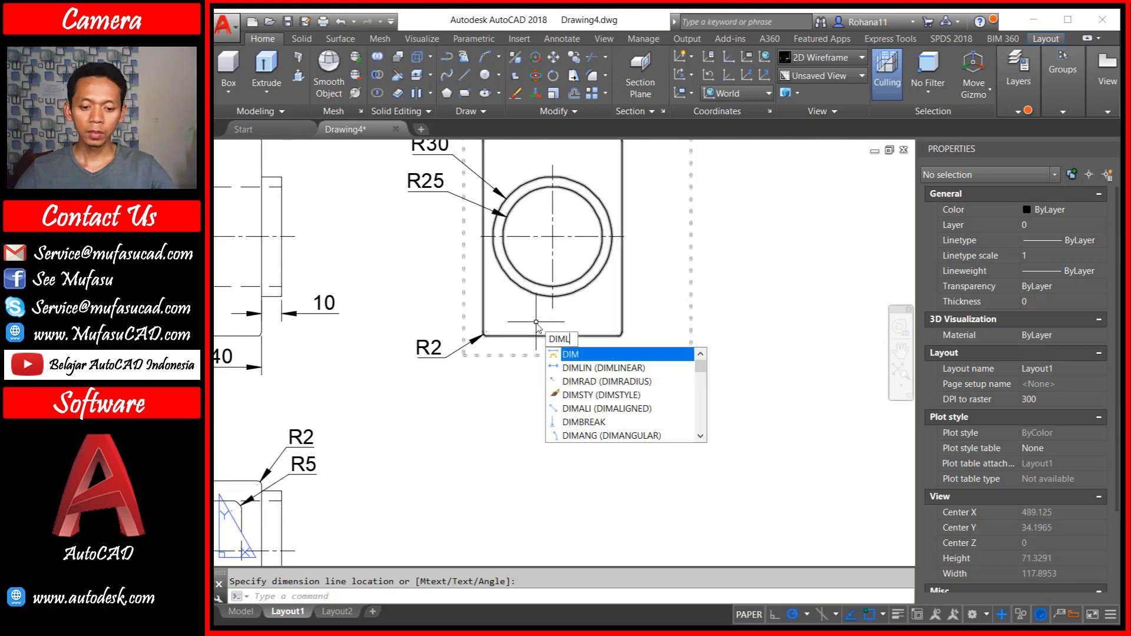
text(IN)
key(Return)
scroll(489, 308, up, 3)
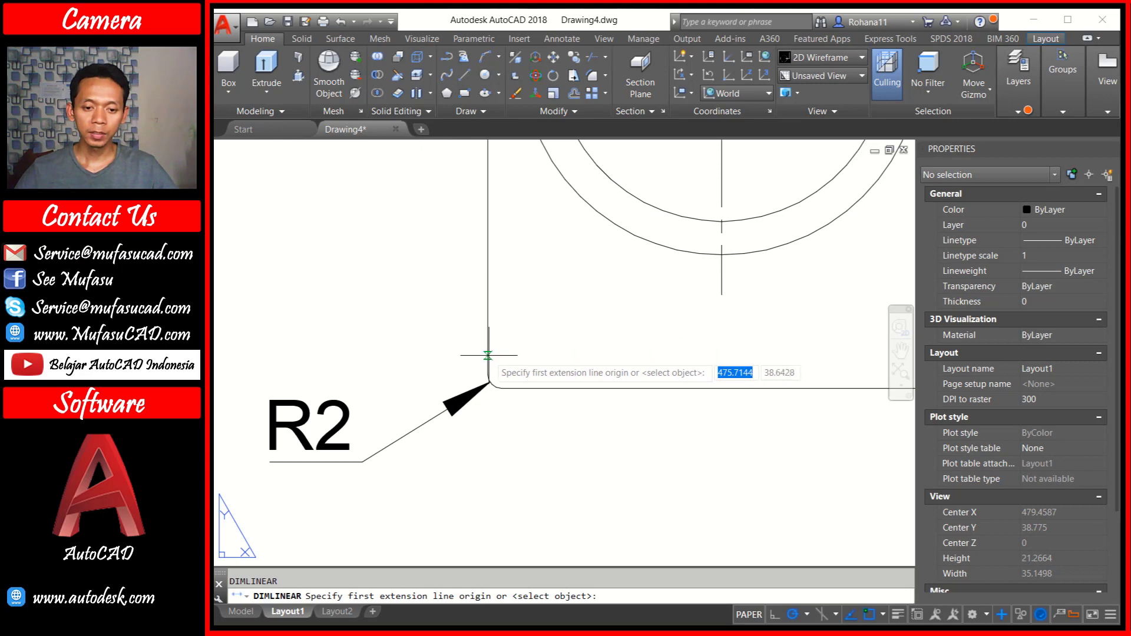
click(488, 375)
scroll(488, 375, down, 3)
scroll(606, 323, up, 2)
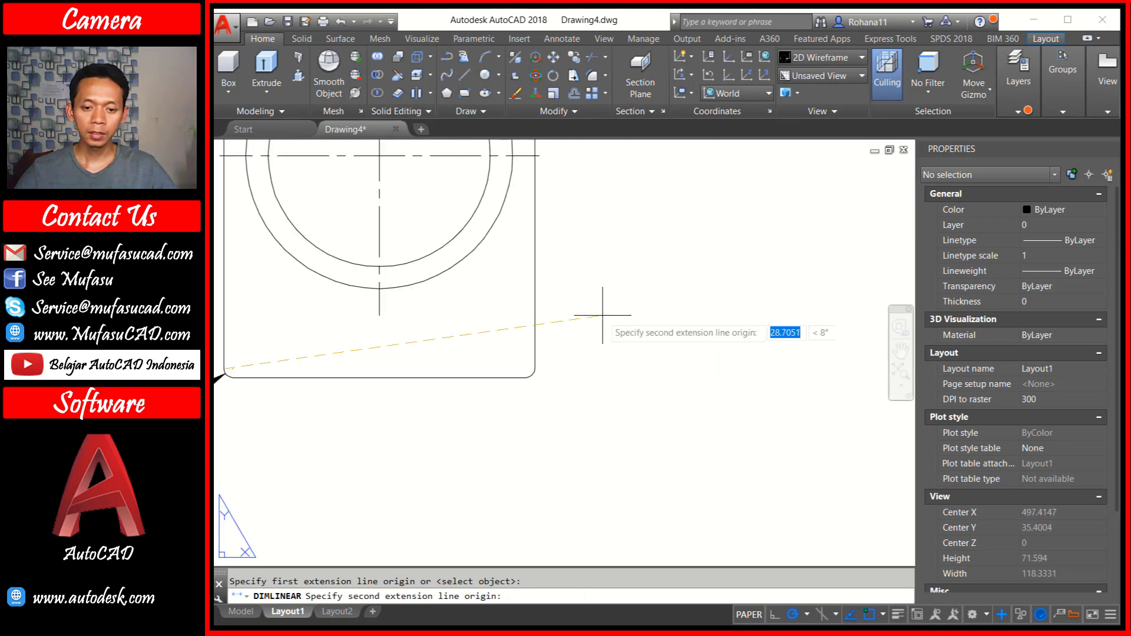
scroll(542, 366, up, 1)
click(503, 390)
scroll(504, 390, down, 3)
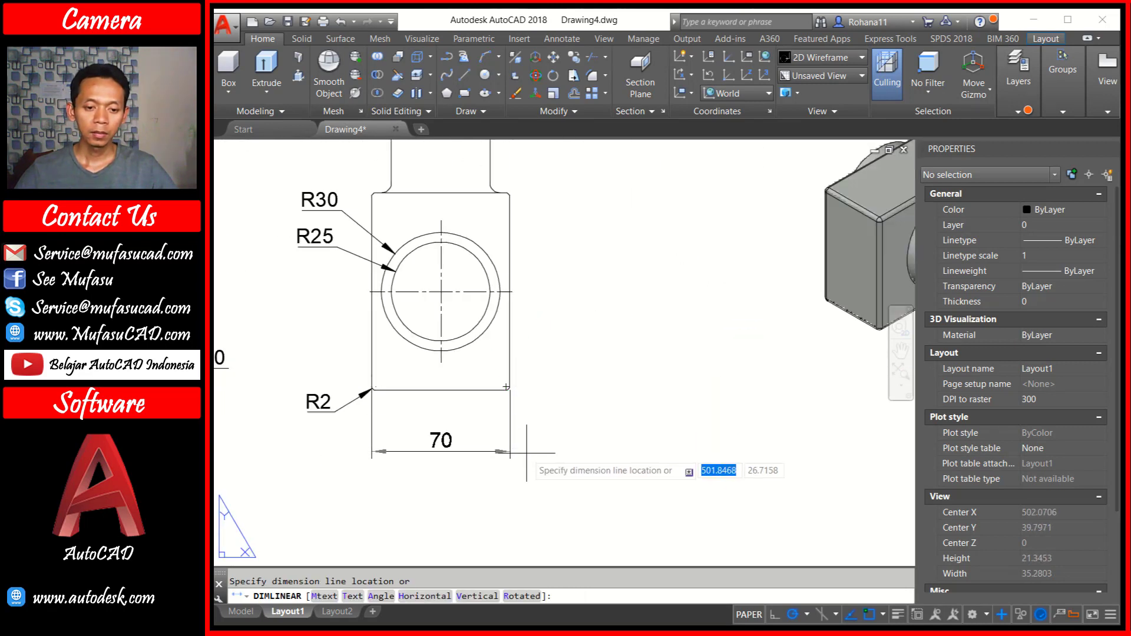
click(528, 422)
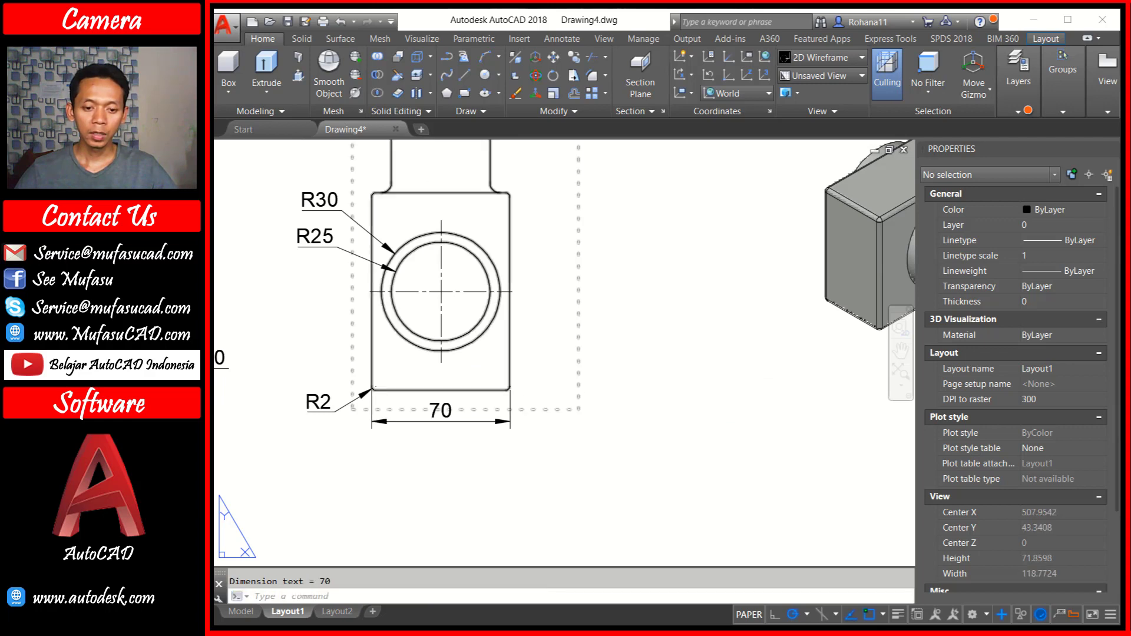
Add the 100 height dimension on the rectangle's right side
key(Return)
scroll(533, 379, up, 2)
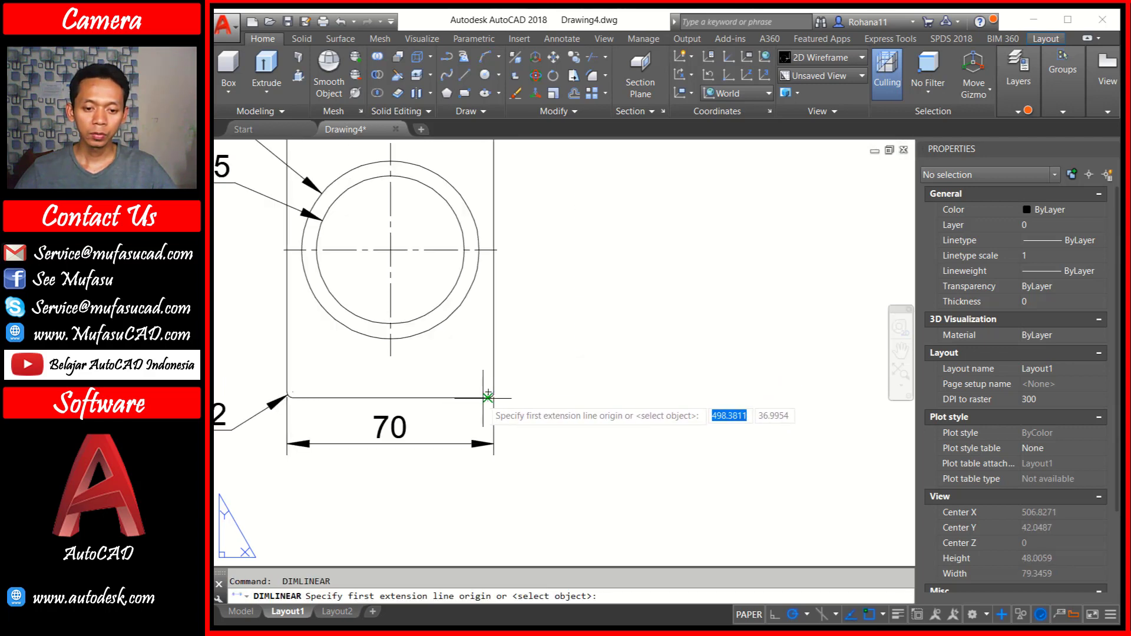
click(488, 397)
middle_drag(488, 398, 495, 486)
scroll(504, 215, up, 2)
scroll(505, 215, up, 2)
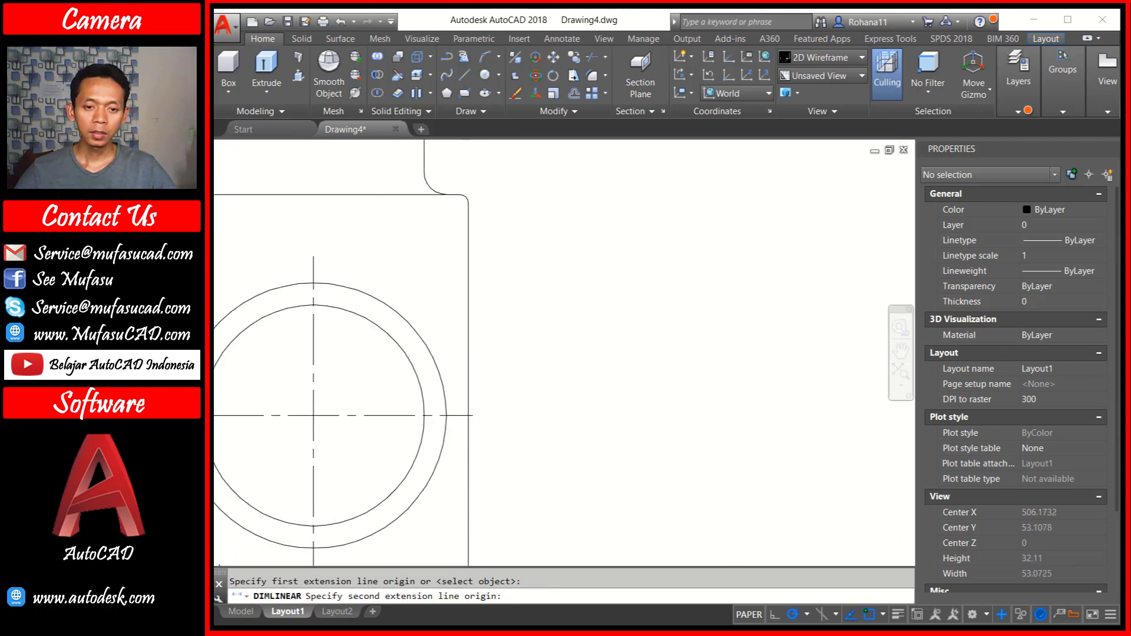
middle_drag(479, 199, 480, 228)
click(467, 224)
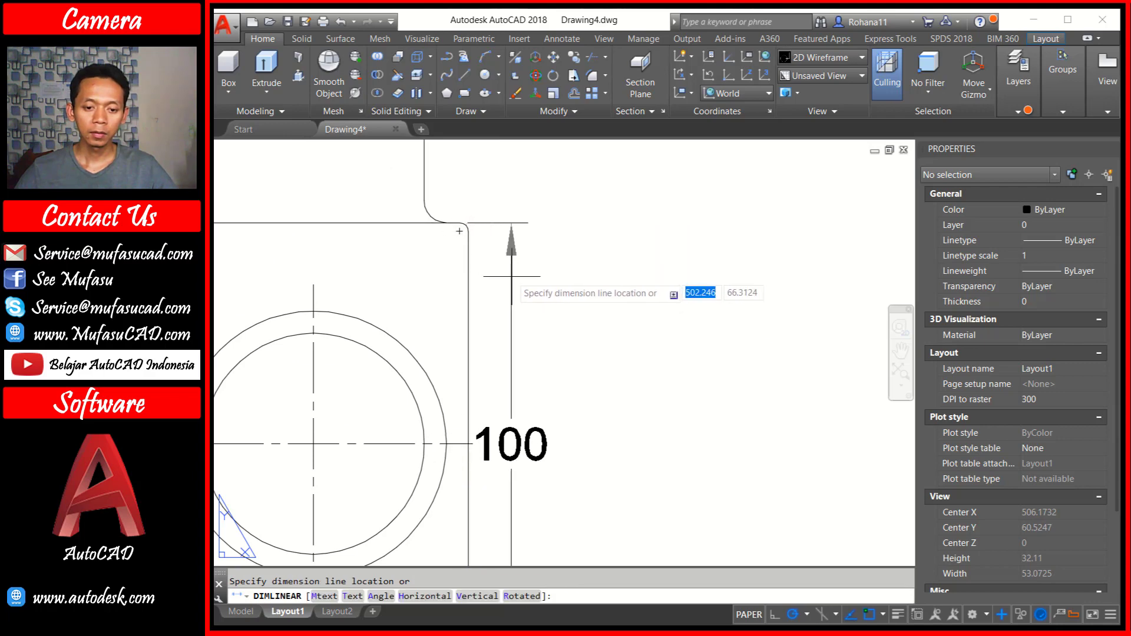
click(532, 277)
scroll(600, 353, down, 4)
scroll(614, 220, down, 3)
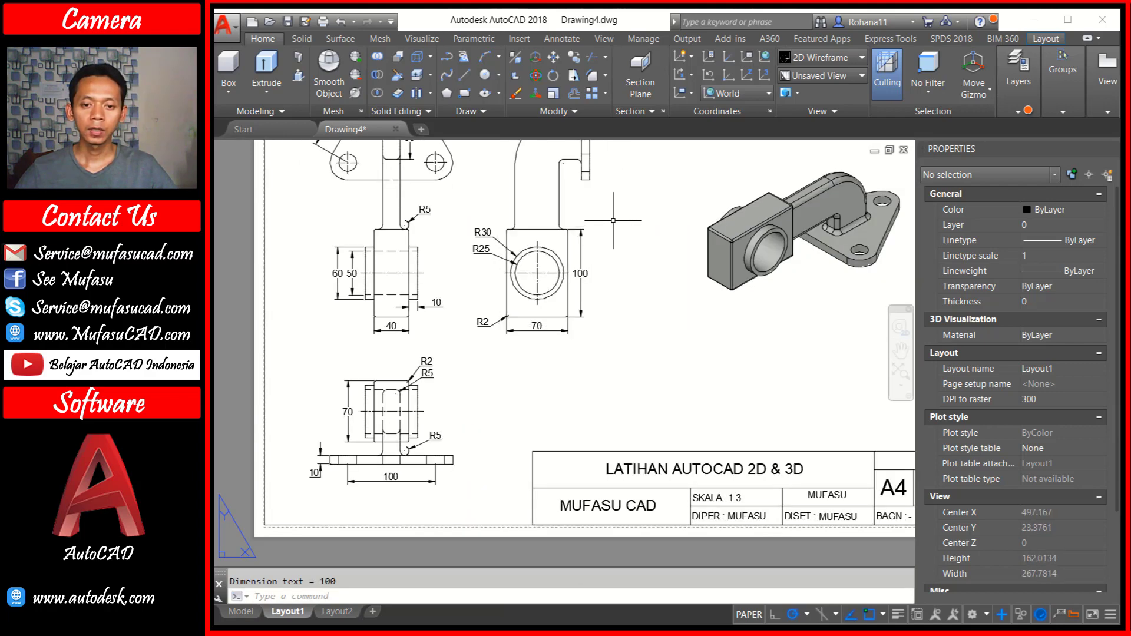
Zoom out and centre the whole A4 sheet in the window
middle_drag(613, 220, 578, 319)
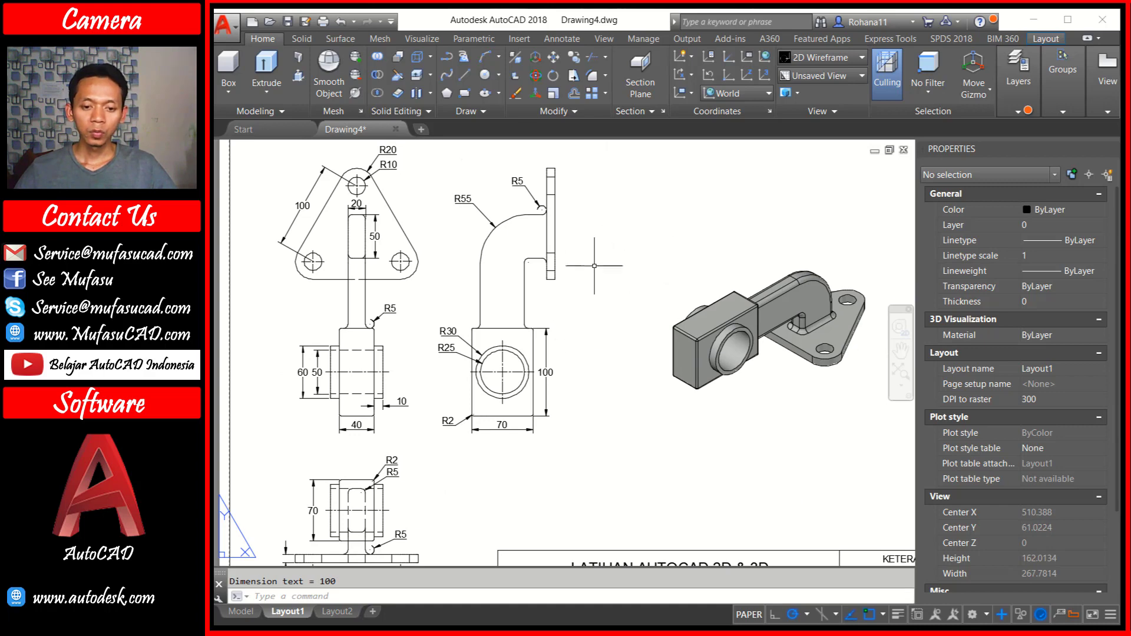
scroll(598, 334, down, 2)
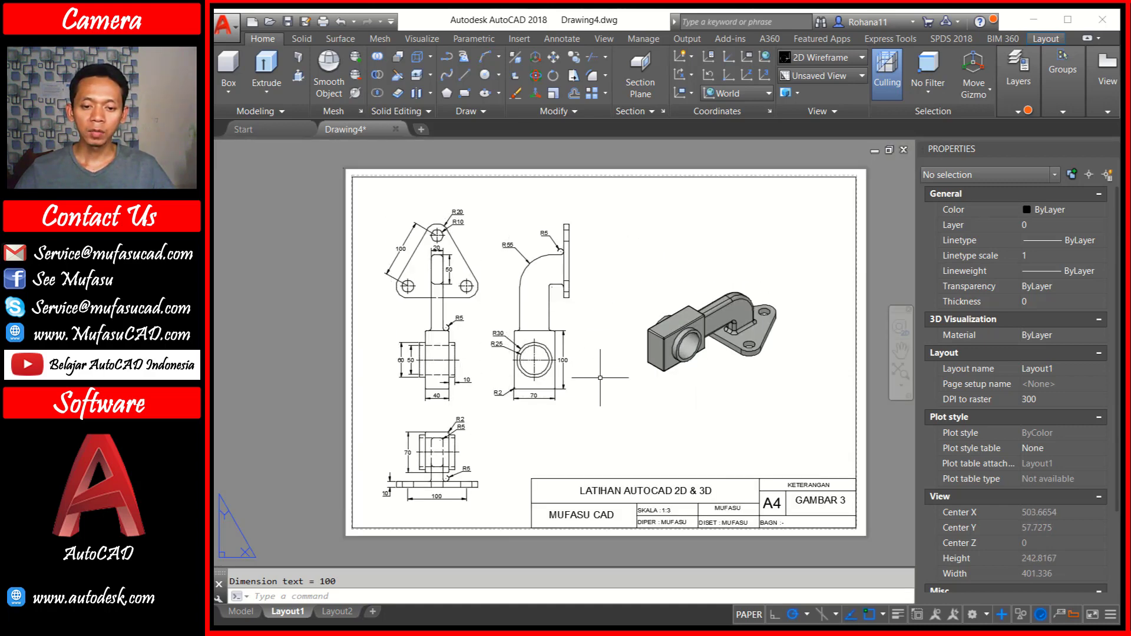
middle_drag(649, 364, 604, 355)
text(PLOT)
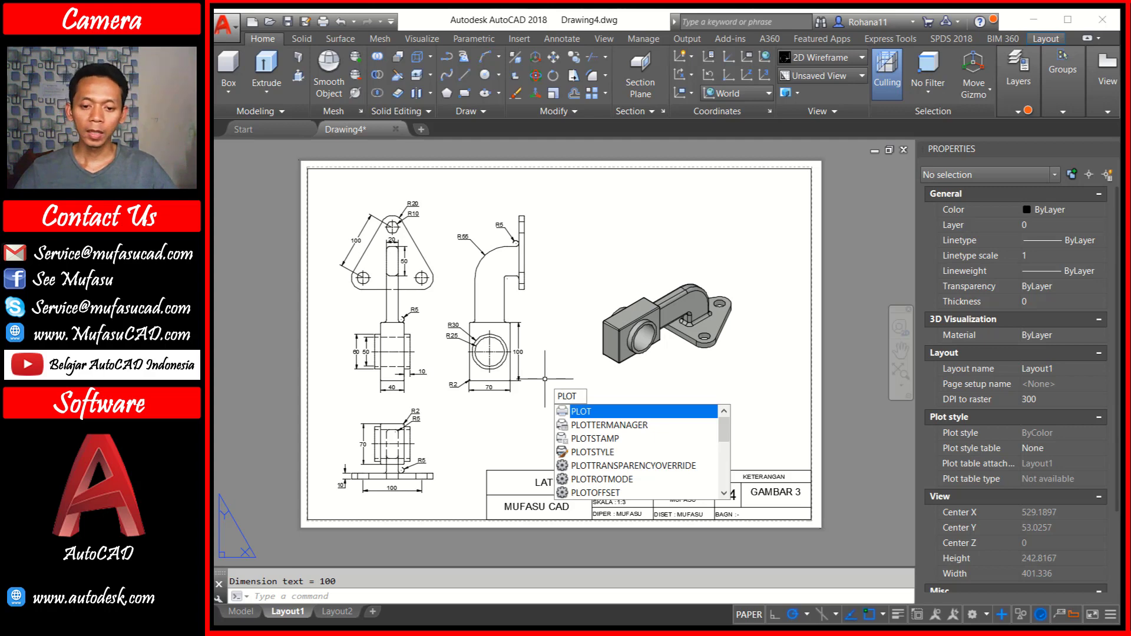
Plot the layout to the AutoCAD PDF (High Quality Print).pc3 printer and accept the settings
key(Return)
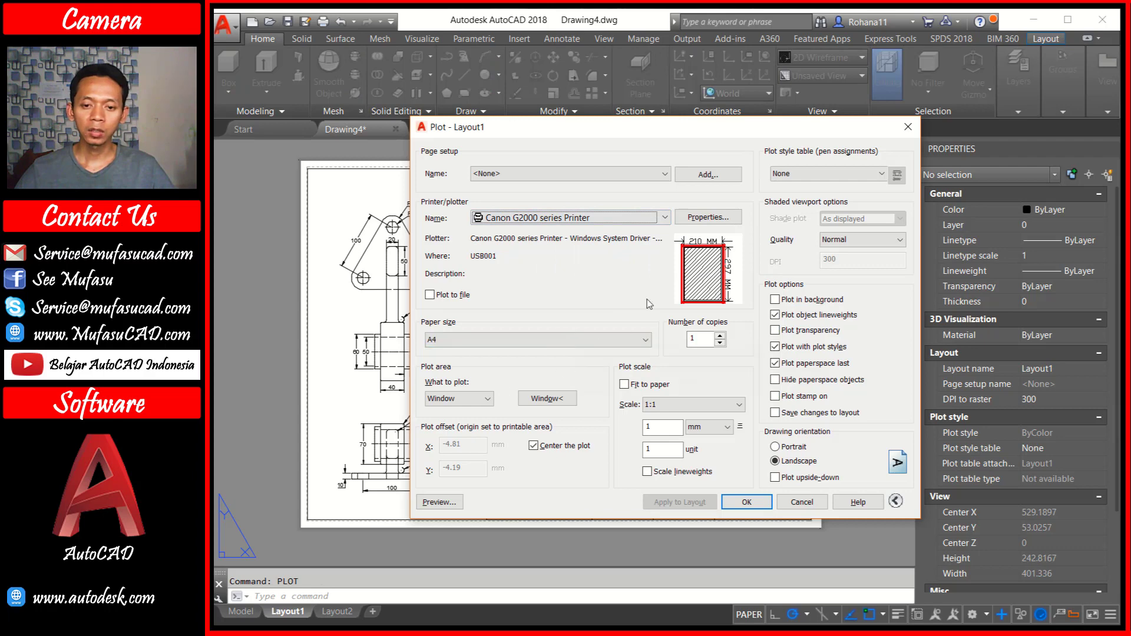
click(652, 221)
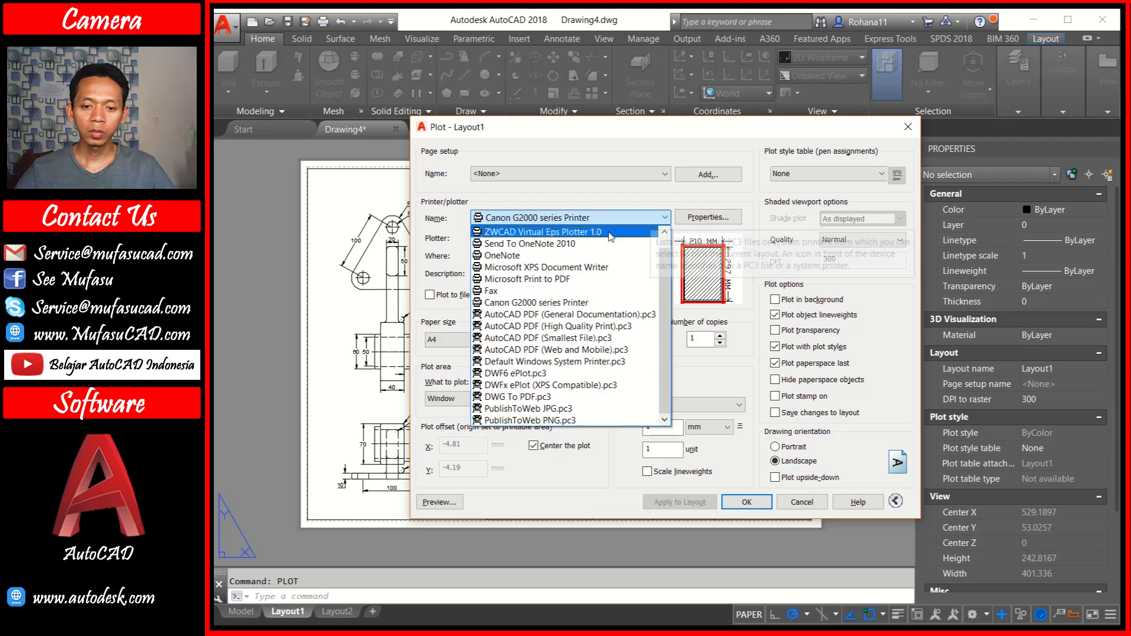
click(570, 328)
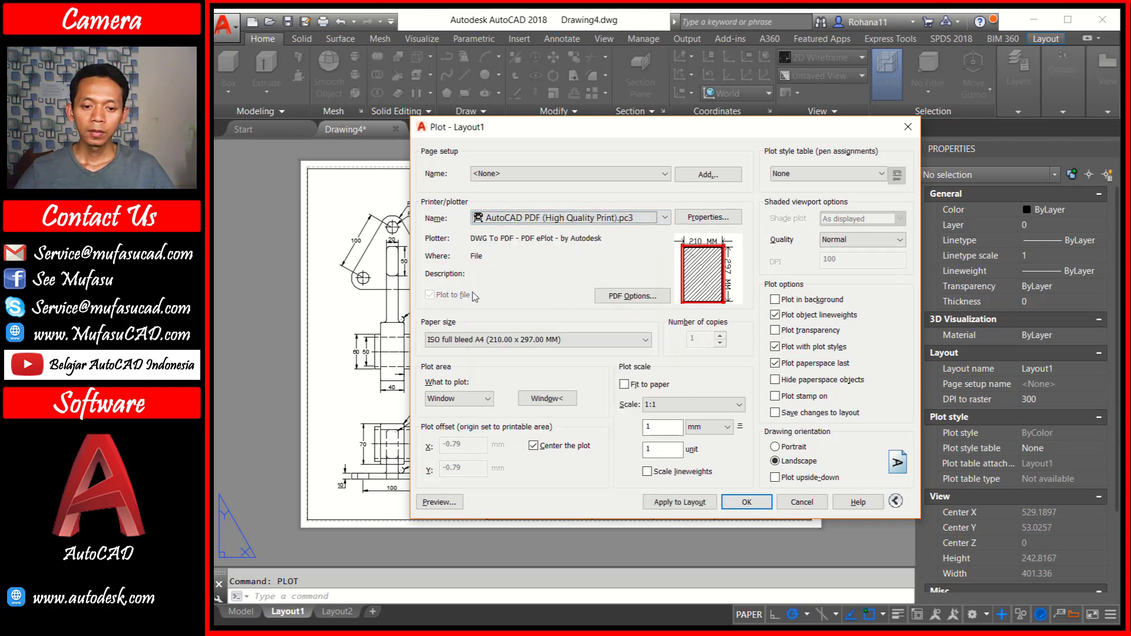
click(440, 502)
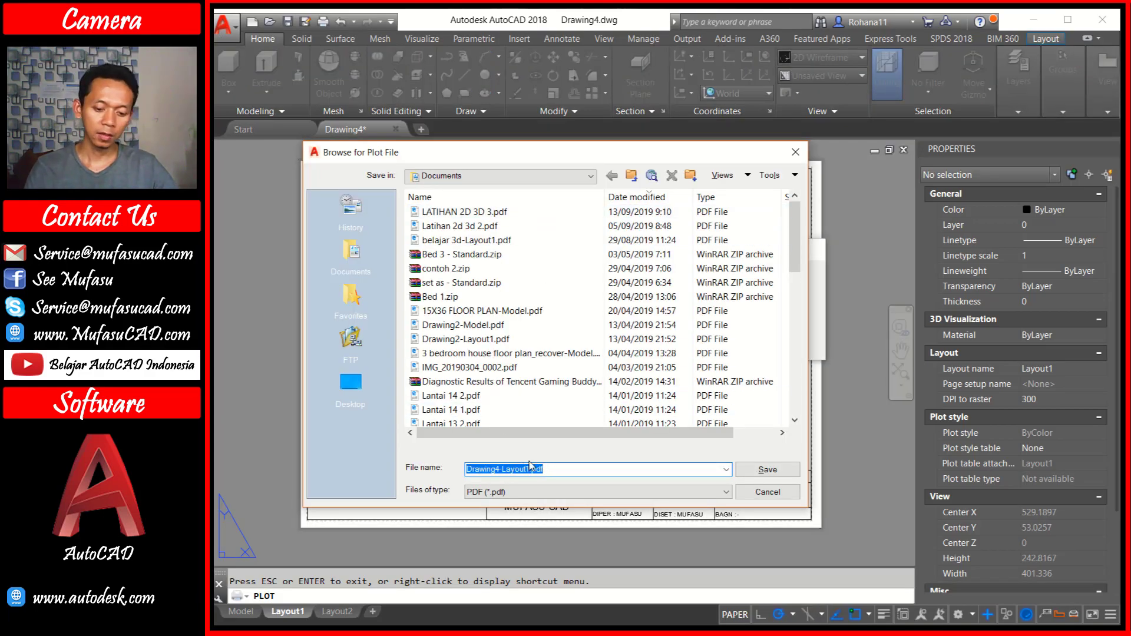
Save the plotted PDF as 'LATIHAN KE 3 AUTOCAD 2D DAN 3D'
text(lATIHA)
key(BackSpace)
key(BackSpace)
key(BackSpace)
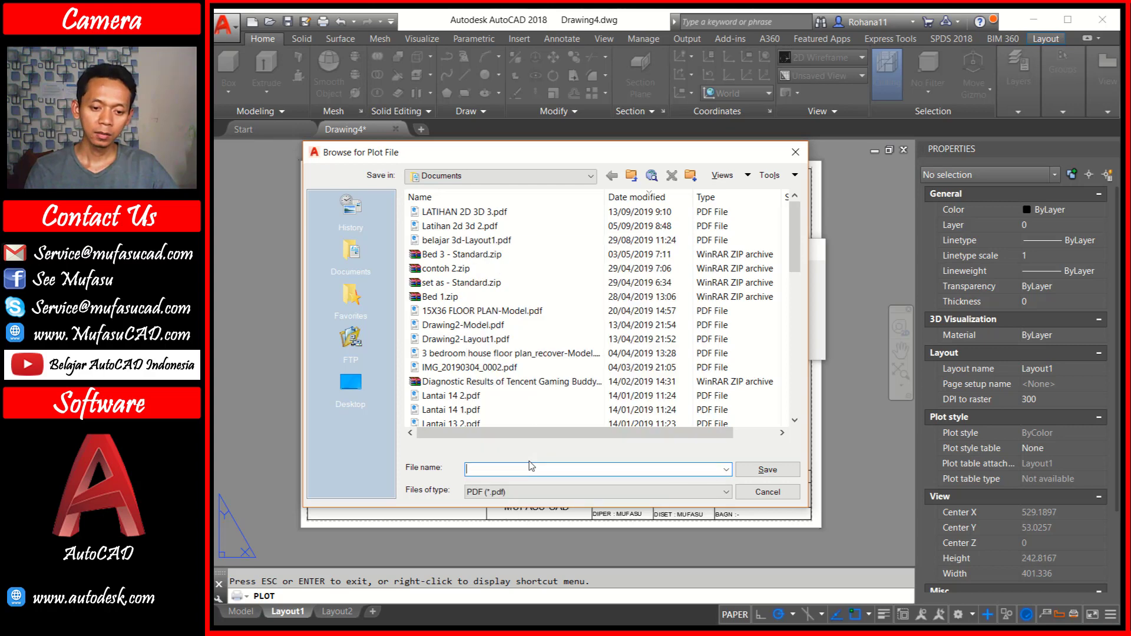
text(LATIHAN KE)
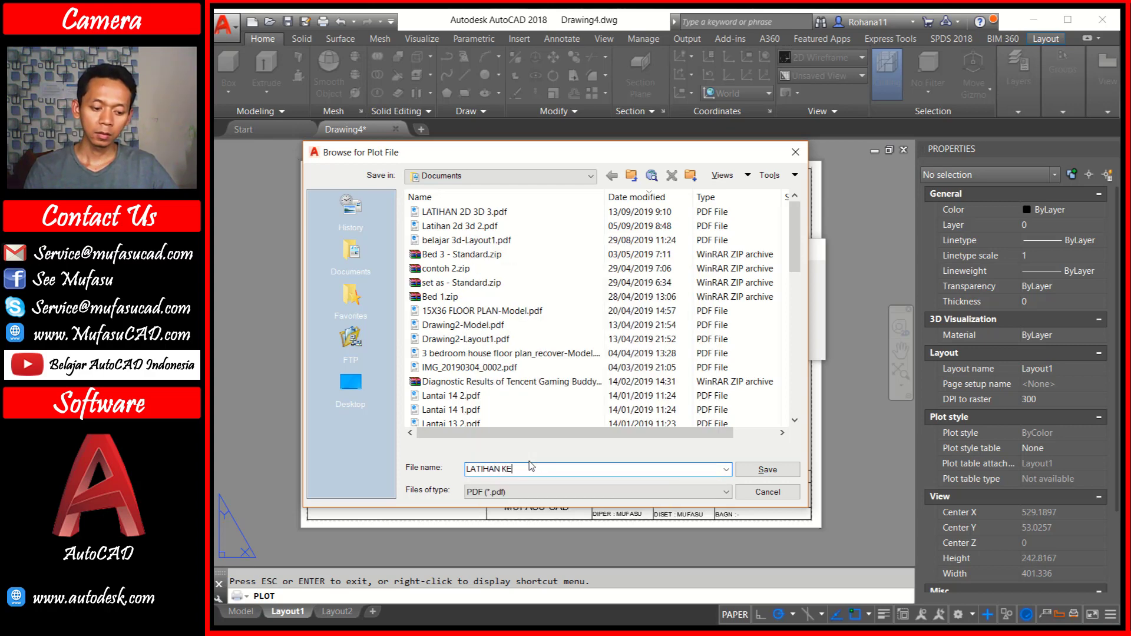
text( 3 AUTOCA)
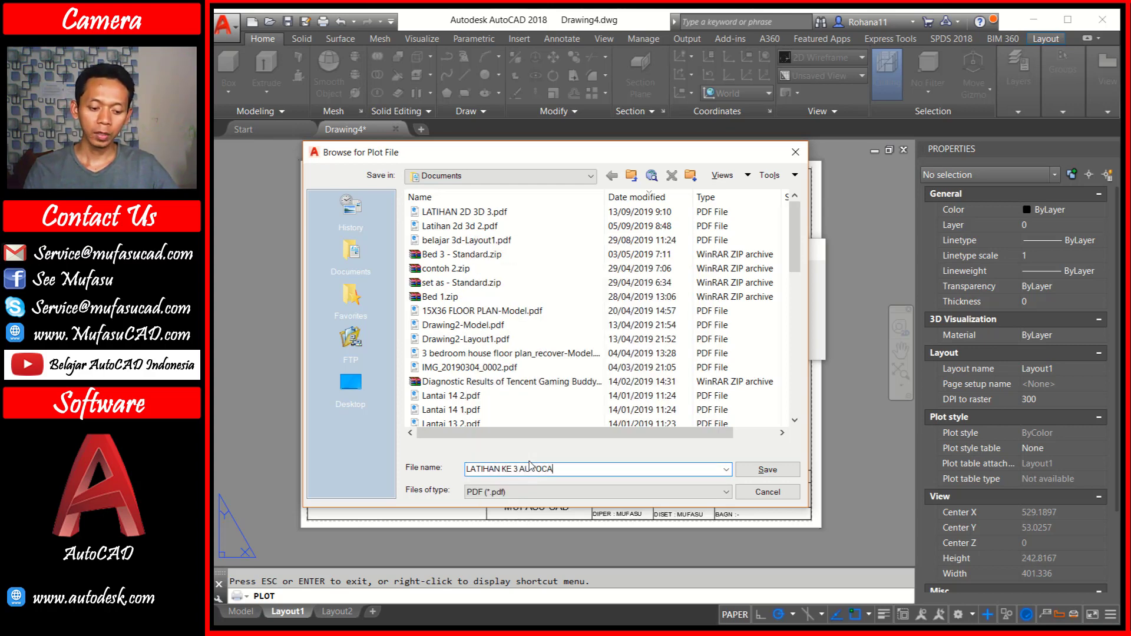
text(D 2D D)
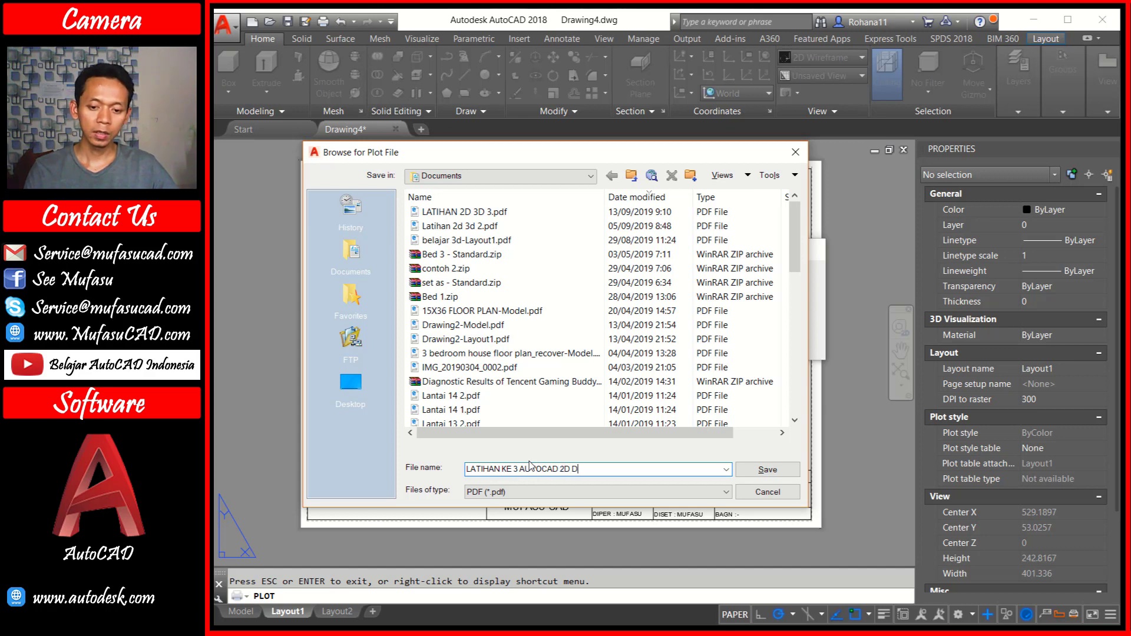
text(AN 3D)
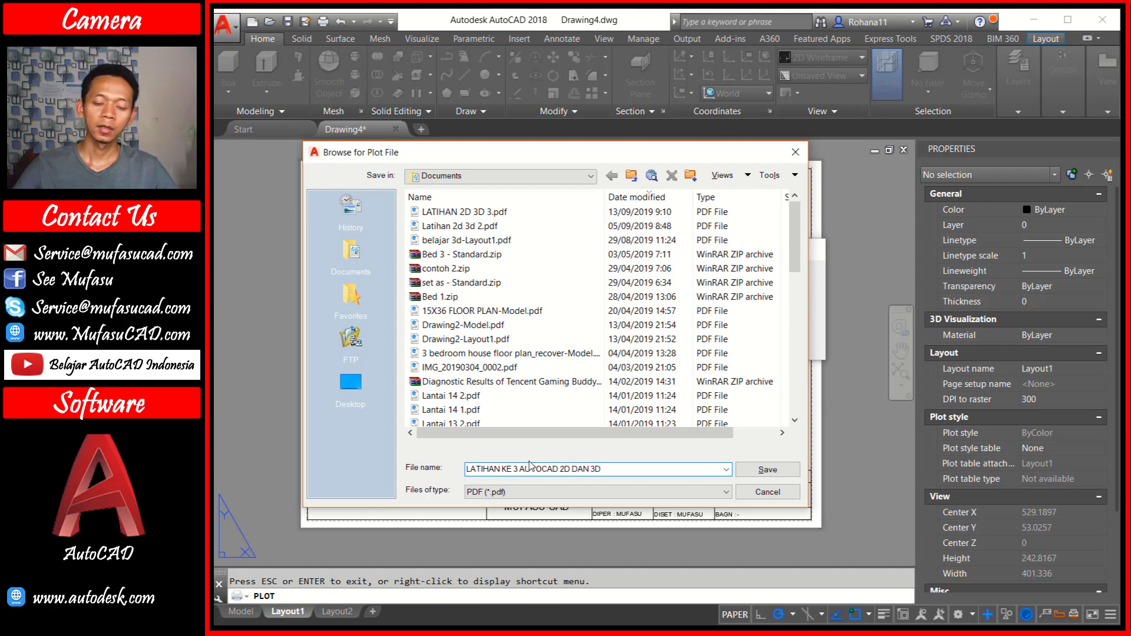
click(781, 469)
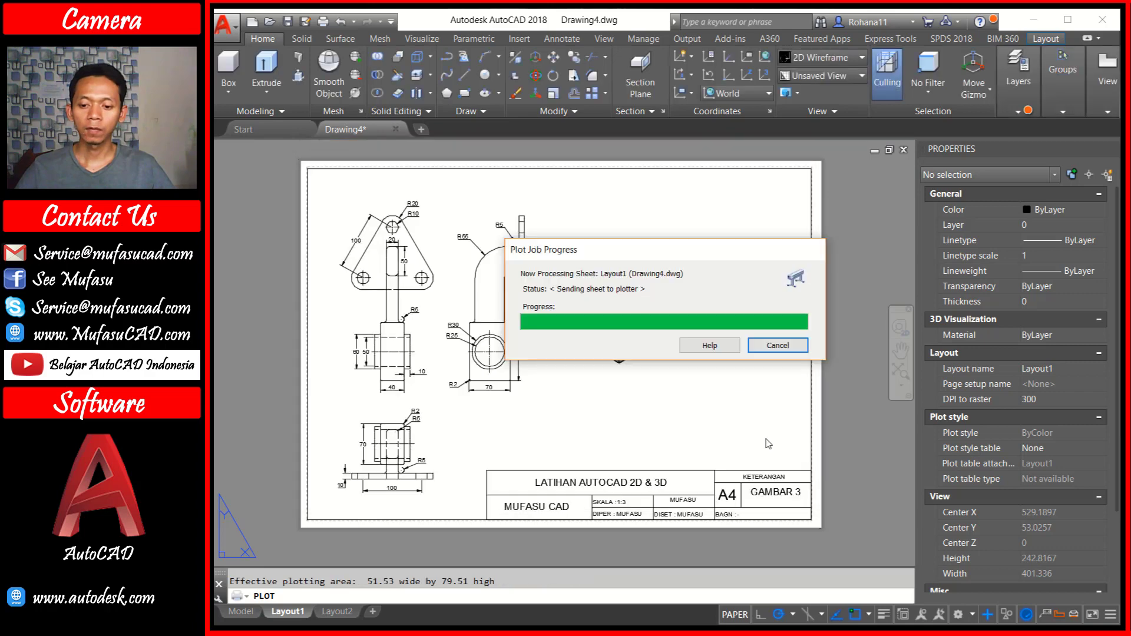